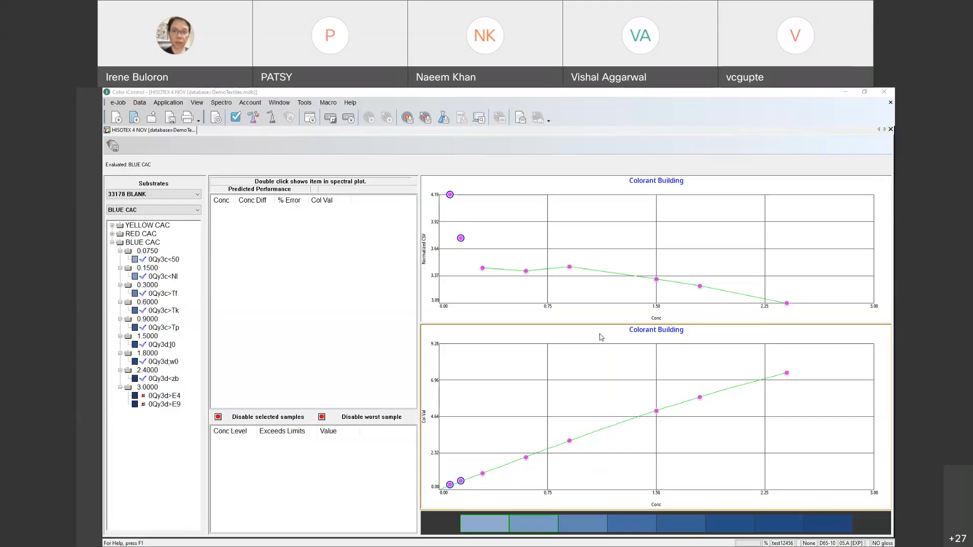
click(332, 306)
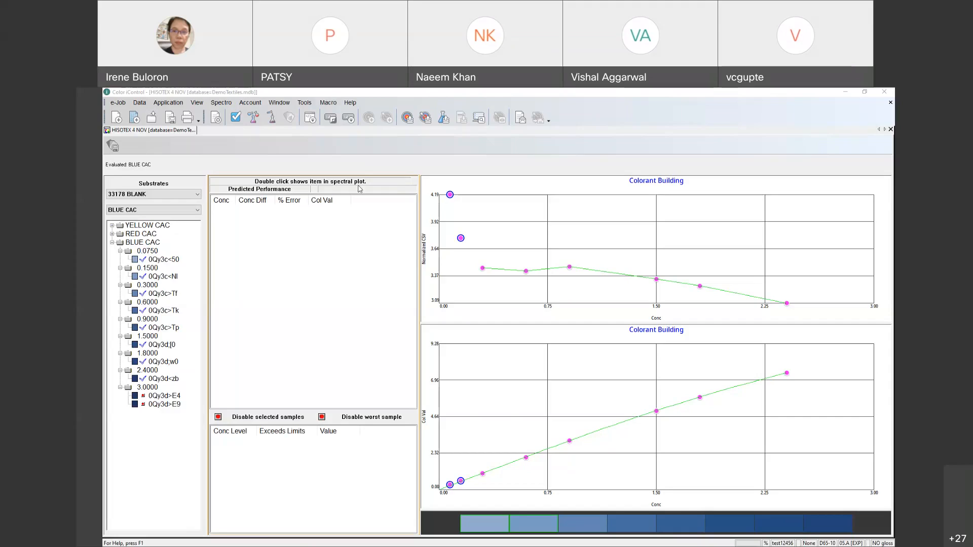
click(343, 93)
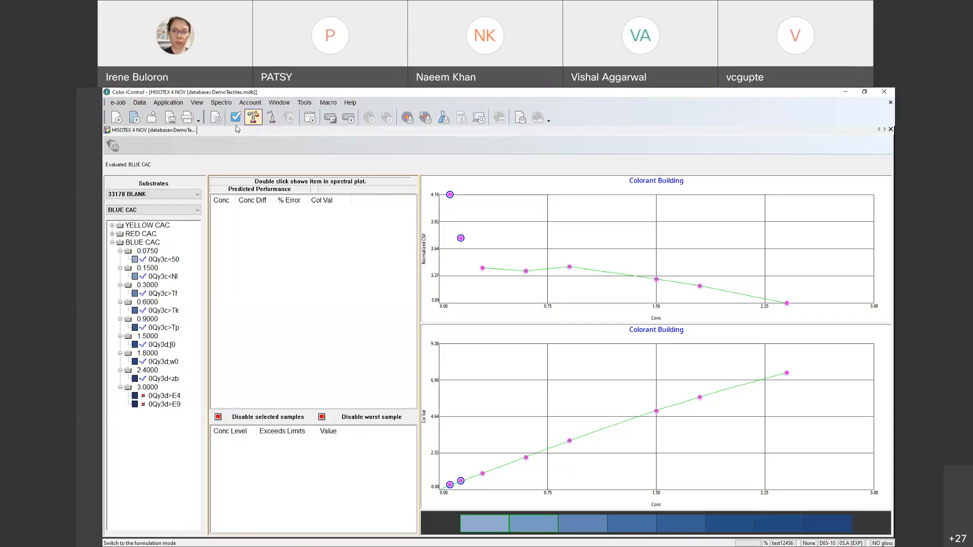
click(227, 170)
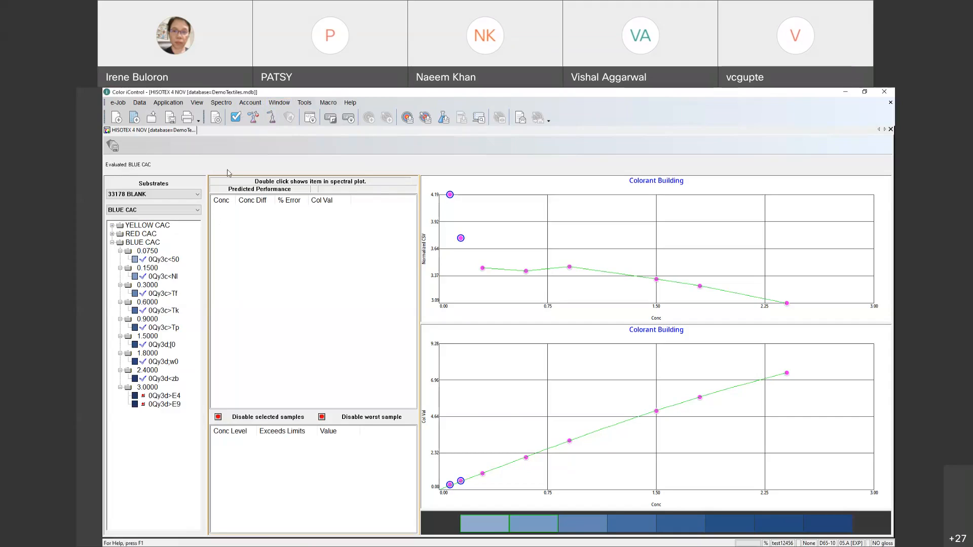
Step: Switch the colorant evaluation to YELLOW CAC on the 33178 BLANK substrate
click(198, 210)
click(198, 212)
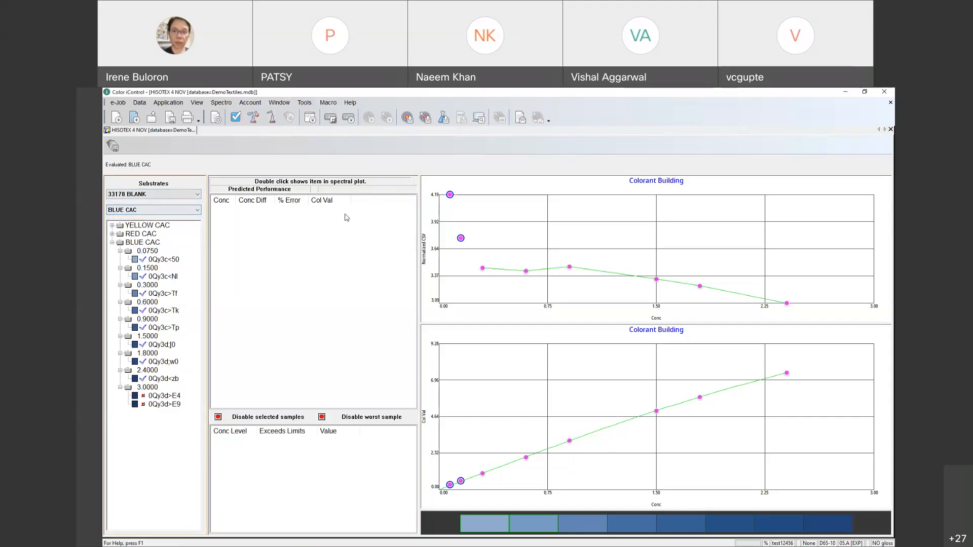
click(189, 210)
click(170, 226)
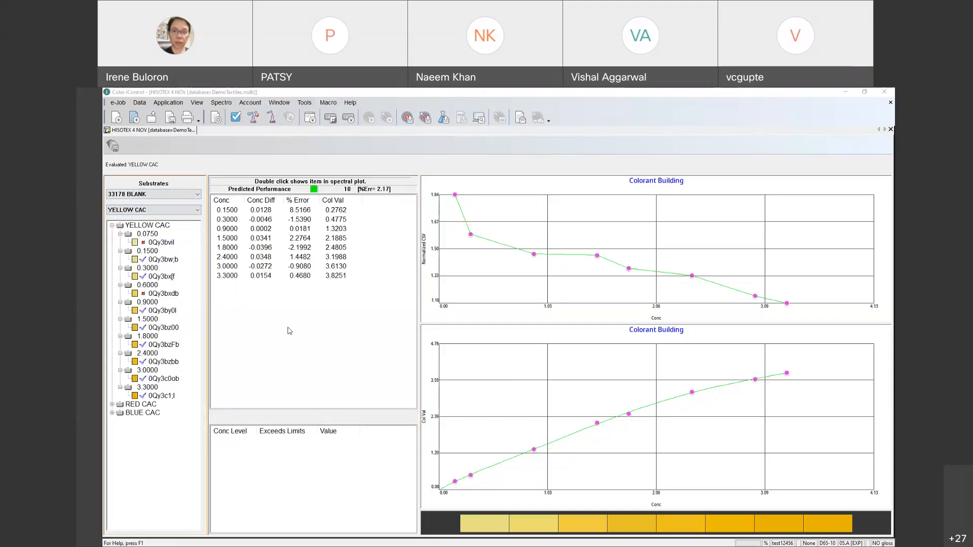
Step: Disable the 1.5000 concentration sample of YELLOW CAC so it is left out of the colorant curve
click(635, 378)
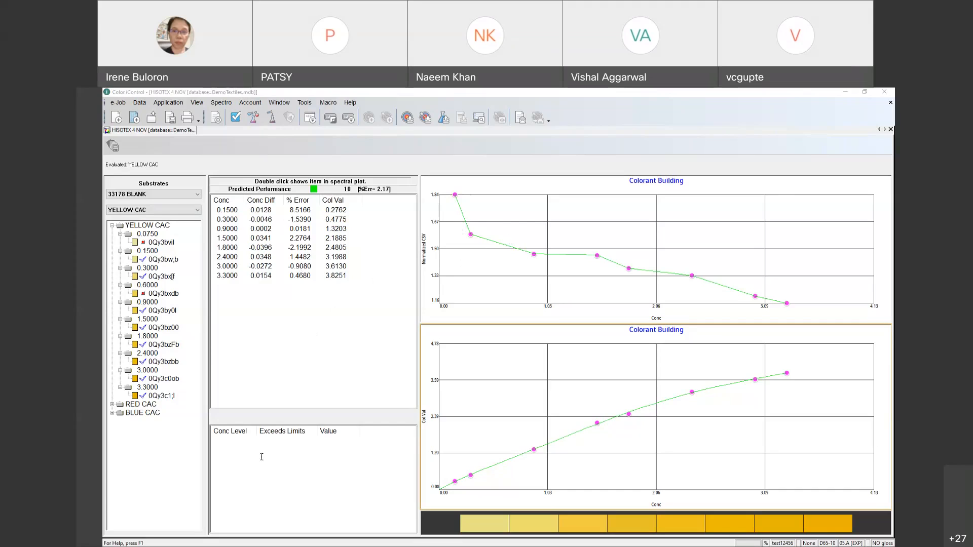
right_click(153, 261)
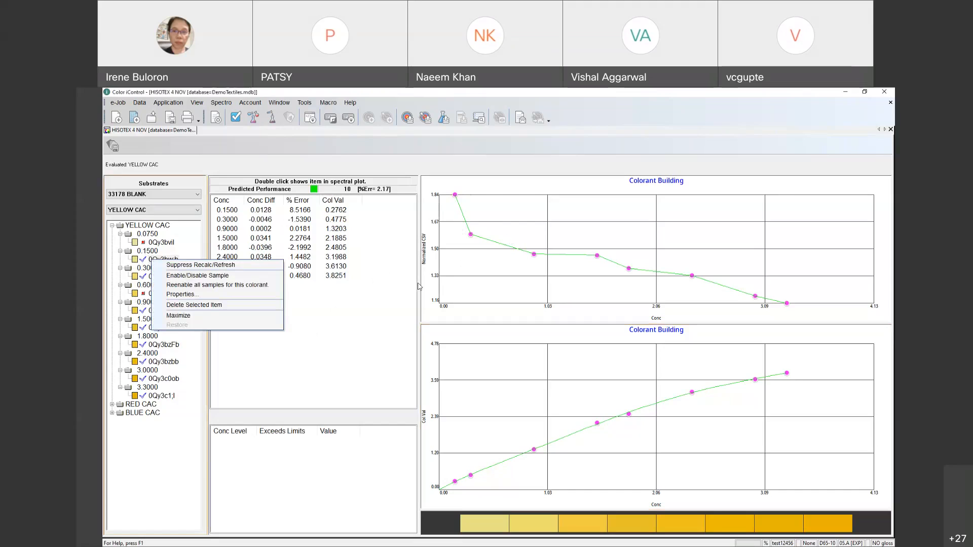
click(601, 259)
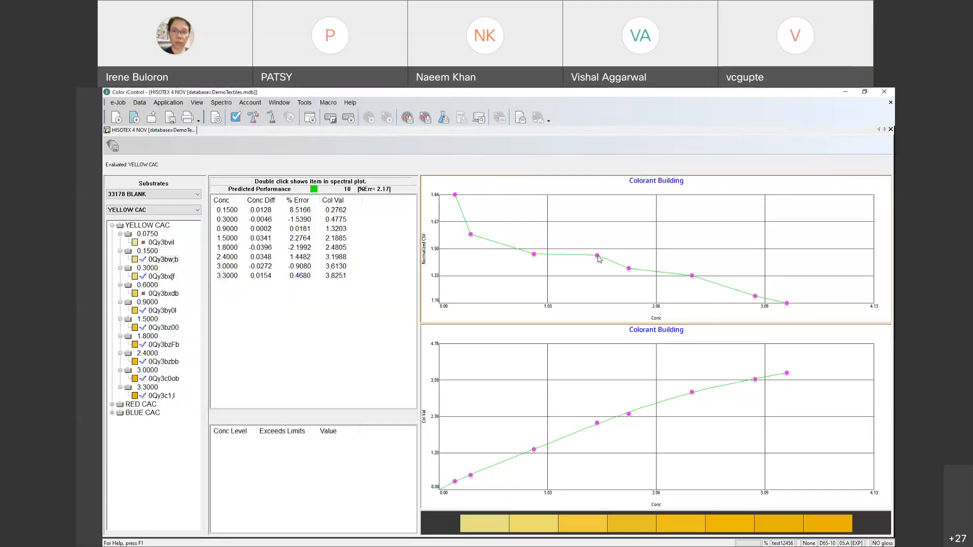
right_click(599, 256)
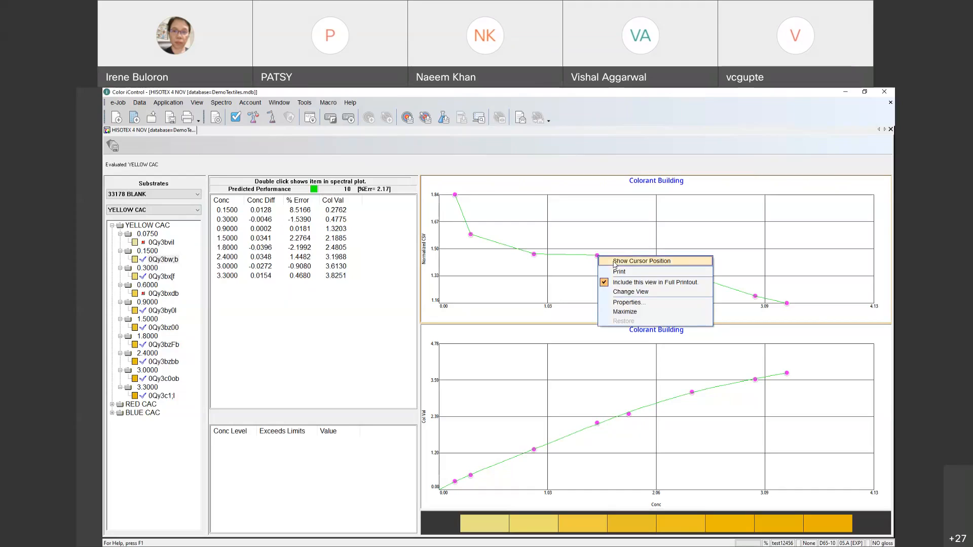
click(614, 262)
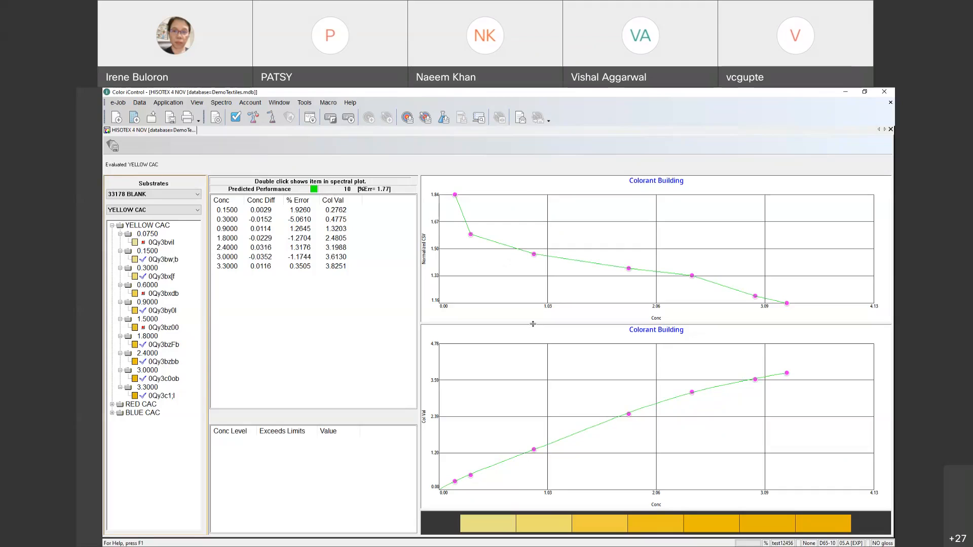
Step: Display the colorant evaluation of RED CAC and of BLUE CAC
click(183, 214)
click(170, 237)
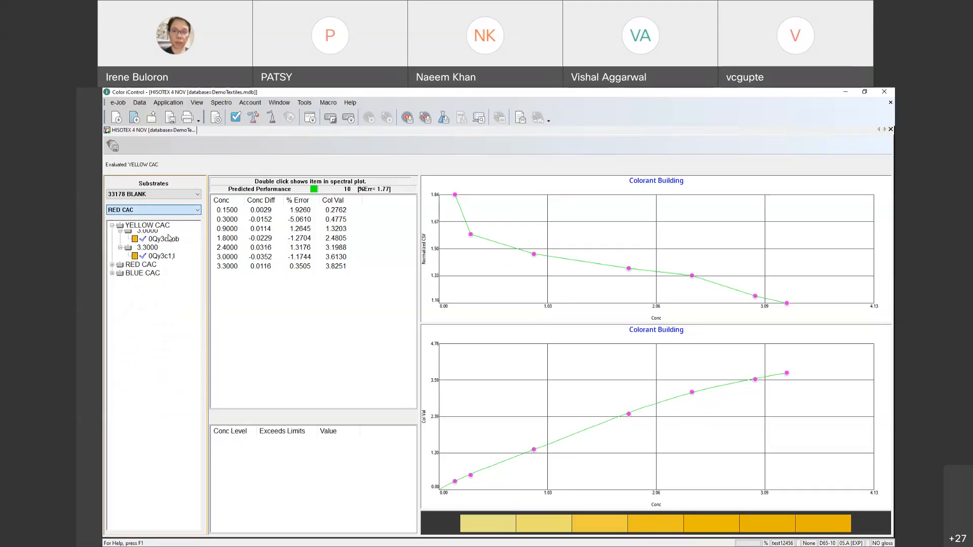
click(152, 209)
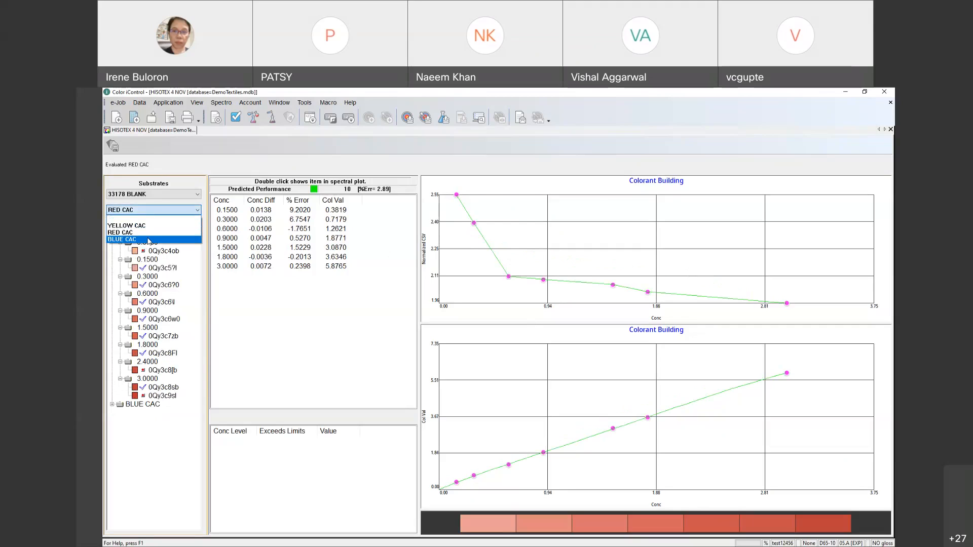
click(148, 240)
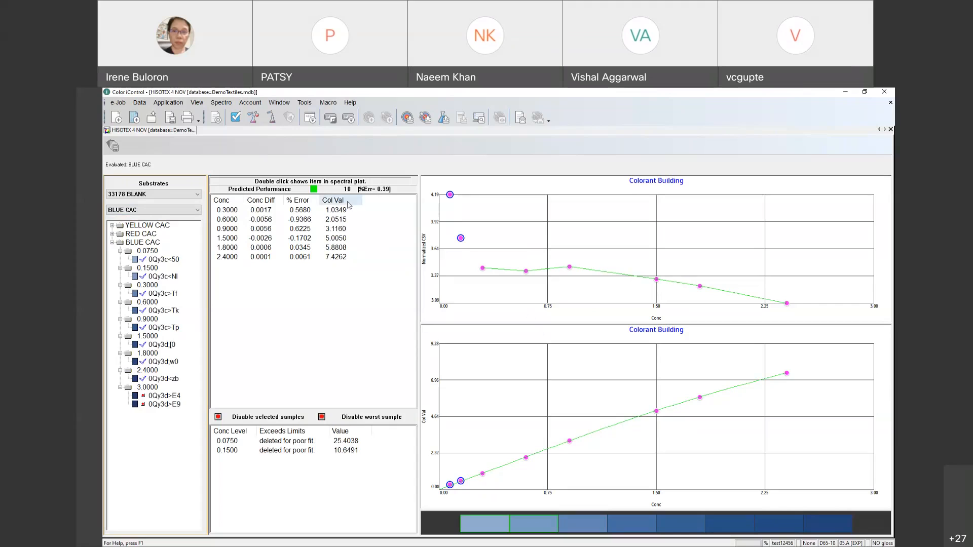
Step: Open the job's Colorant Evaluation settings and review the available strength methods
click(215, 118)
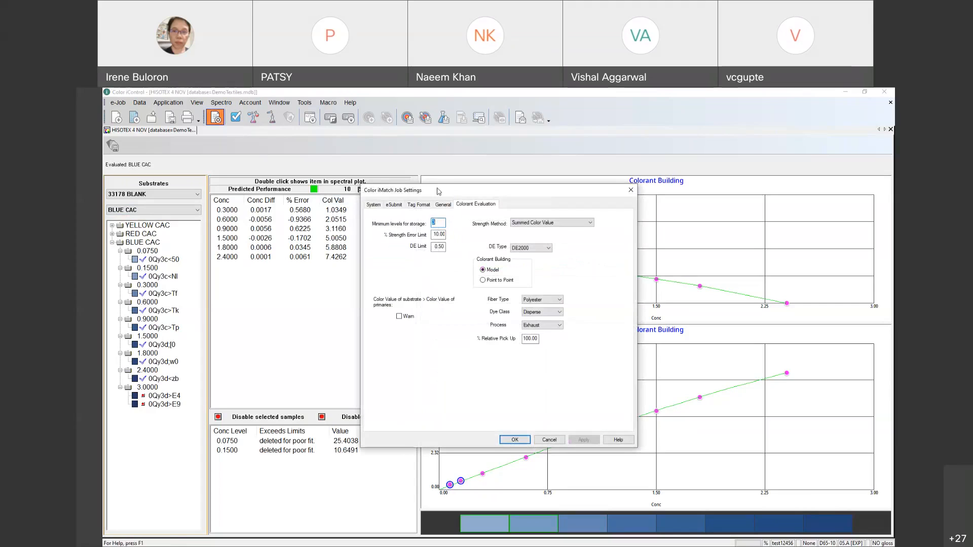
drag(502, 194, 571, 166)
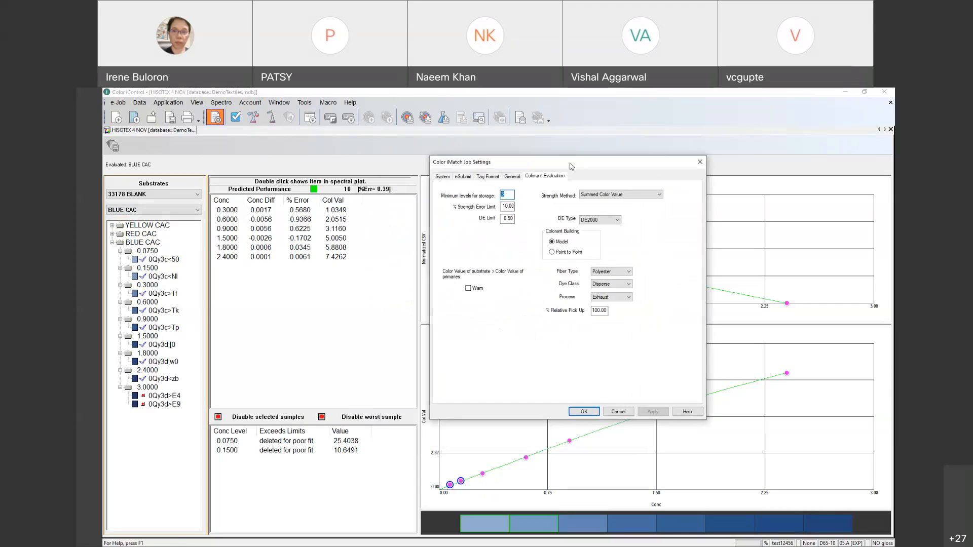
click(618, 196)
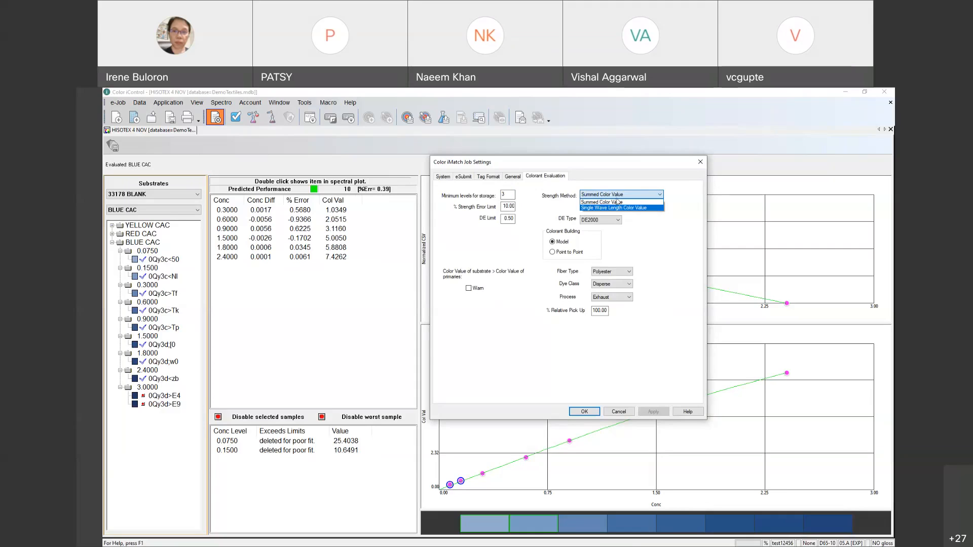
click(543, 207)
Step: Set the % Strength Error Limit to 30.0 in the Colorant Evaluation settings
click(503, 195)
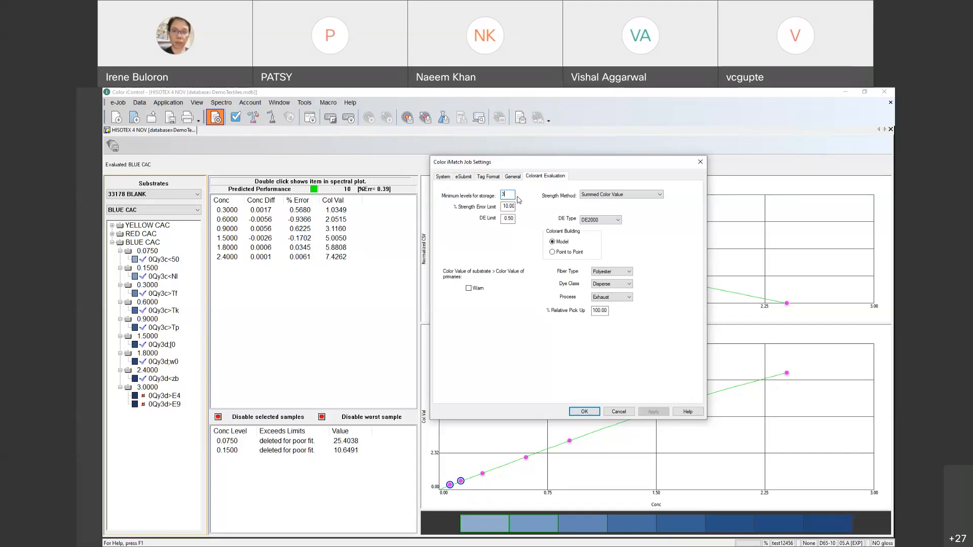
click(508, 218)
double_click(508, 218)
click(510, 195)
double_click(511, 193)
drag(505, 219, 518, 221)
click(503, 206)
drag(502, 206, 524, 208)
click(503, 207)
drag(503, 207, 516, 210)
text(30.0)
Step: Review the available DE types without changing the DE2000 choice
click(618, 220)
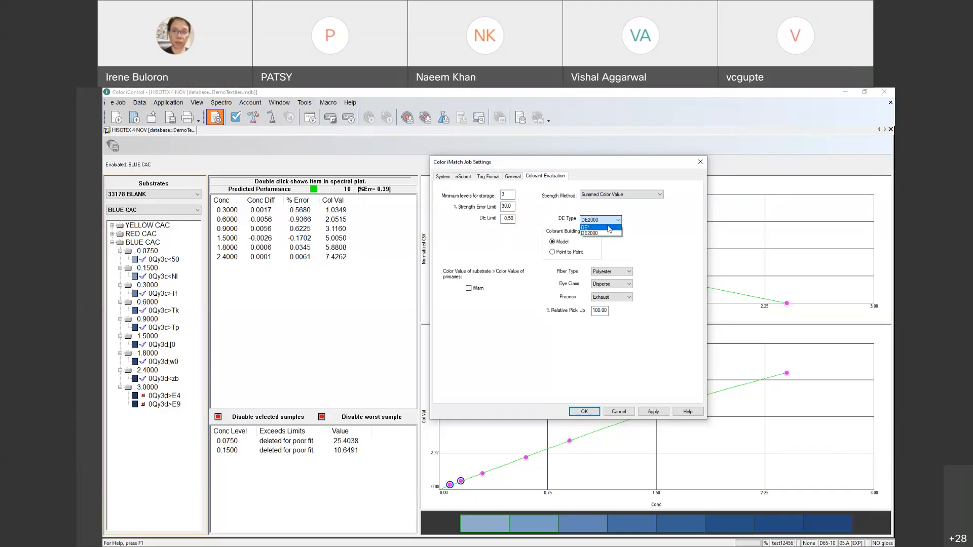
click(641, 229)
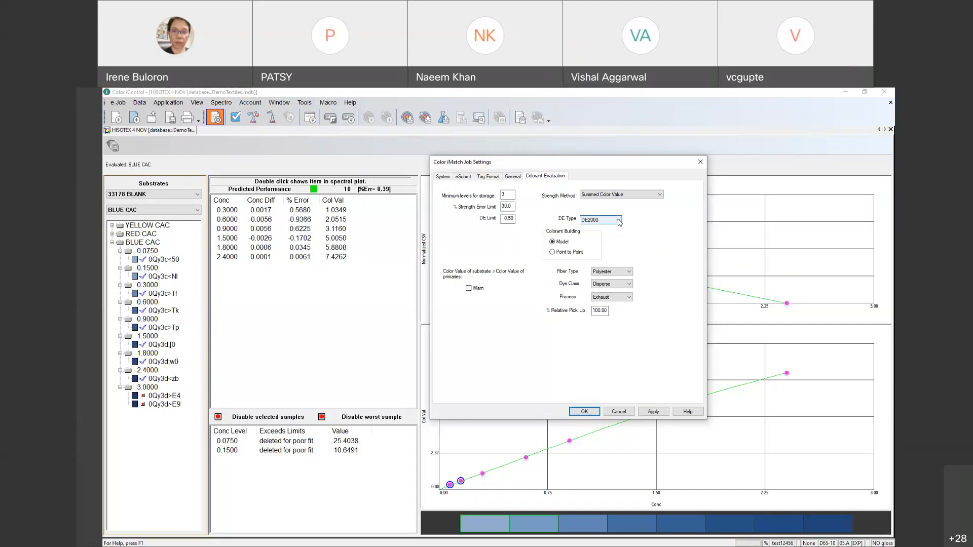
click(617, 222)
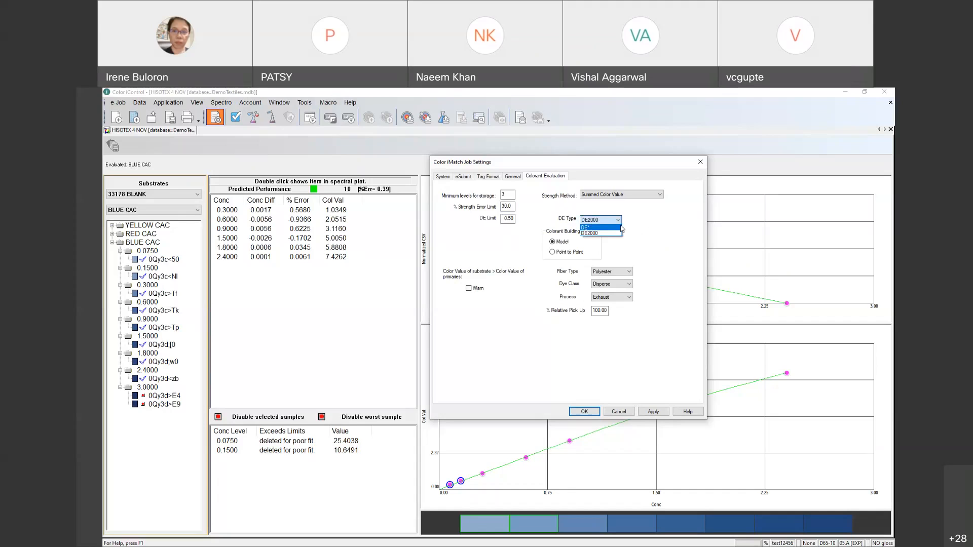
click(647, 235)
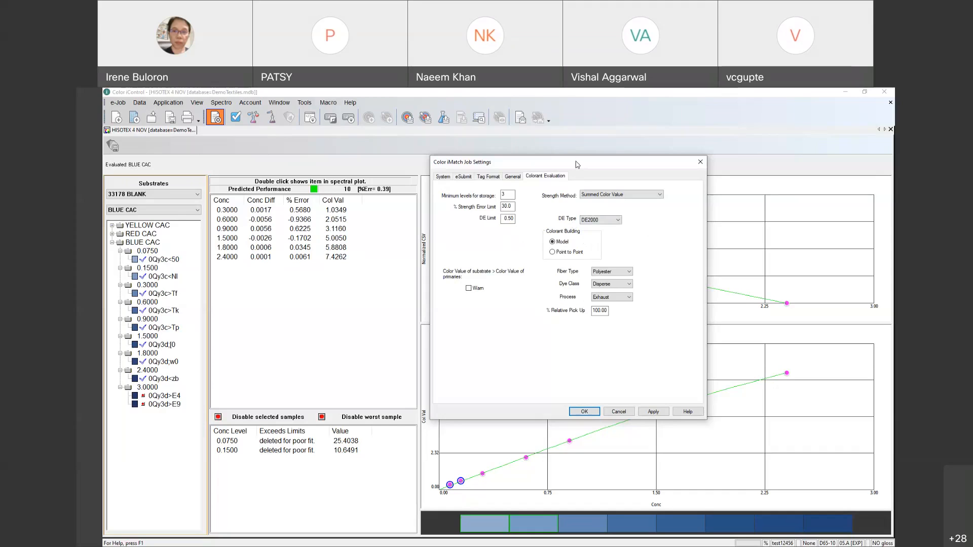
drag(576, 164, 474, 164)
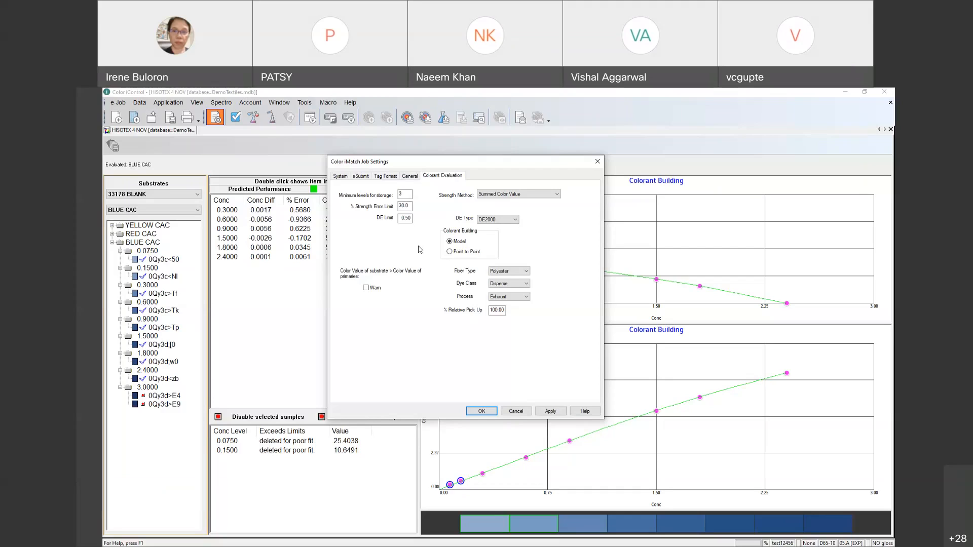
drag(438, 157, 577, 192)
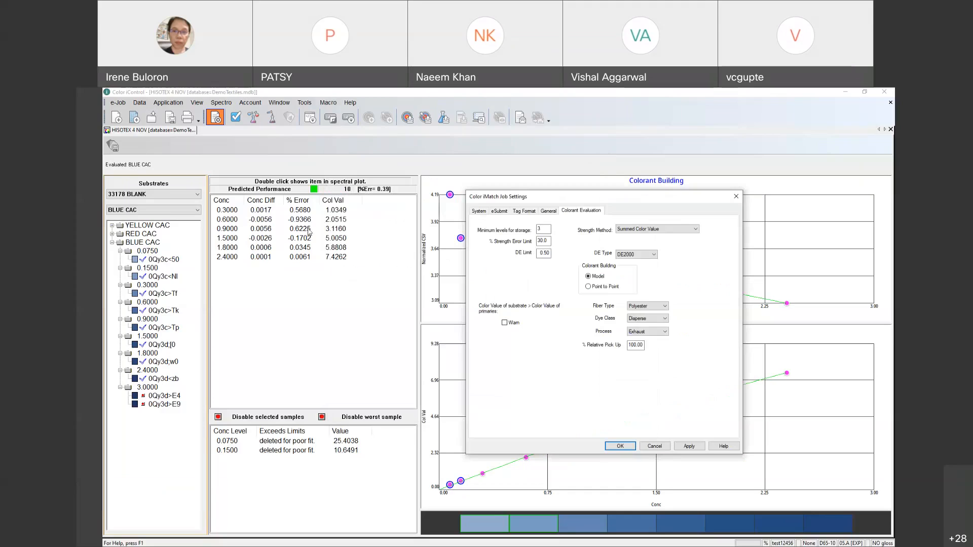
click(257, 427)
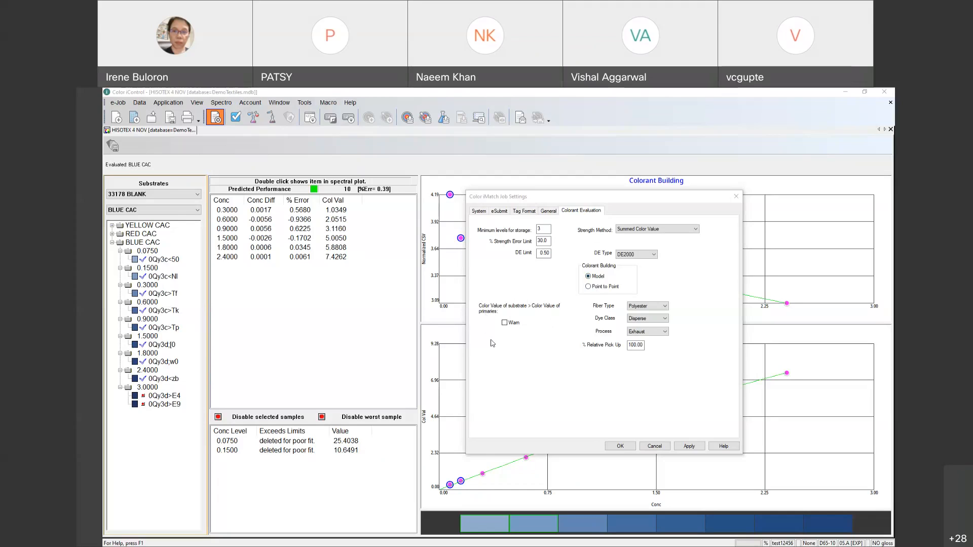
click(534, 323)
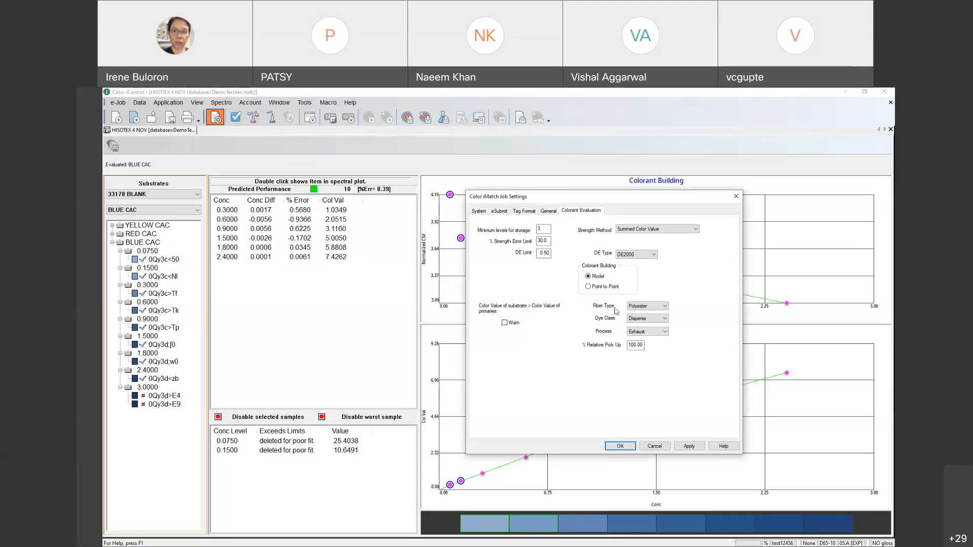
Step: Review the fiber type, dye class and process choices, and close the job settings without applying changes
click(666, 307)
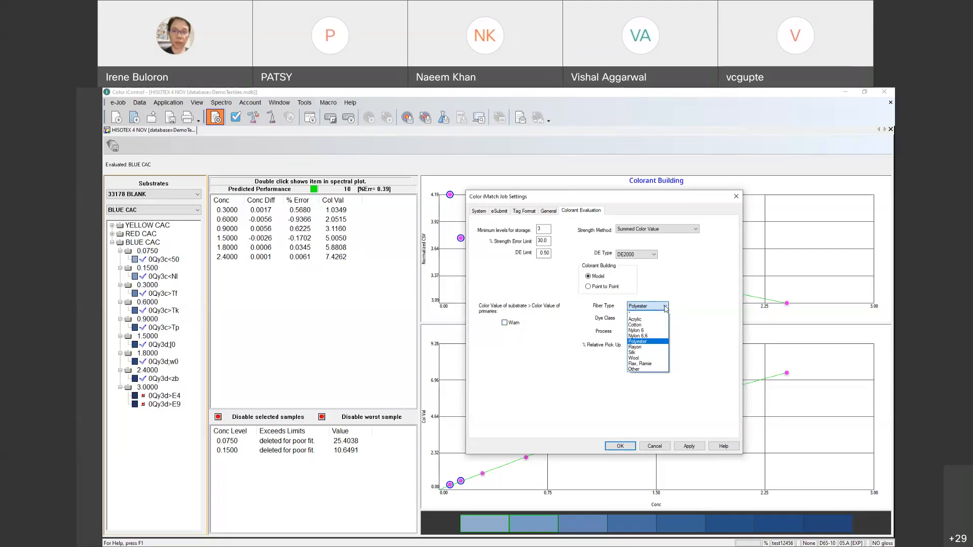
click(665, 307)
click(633, 319)
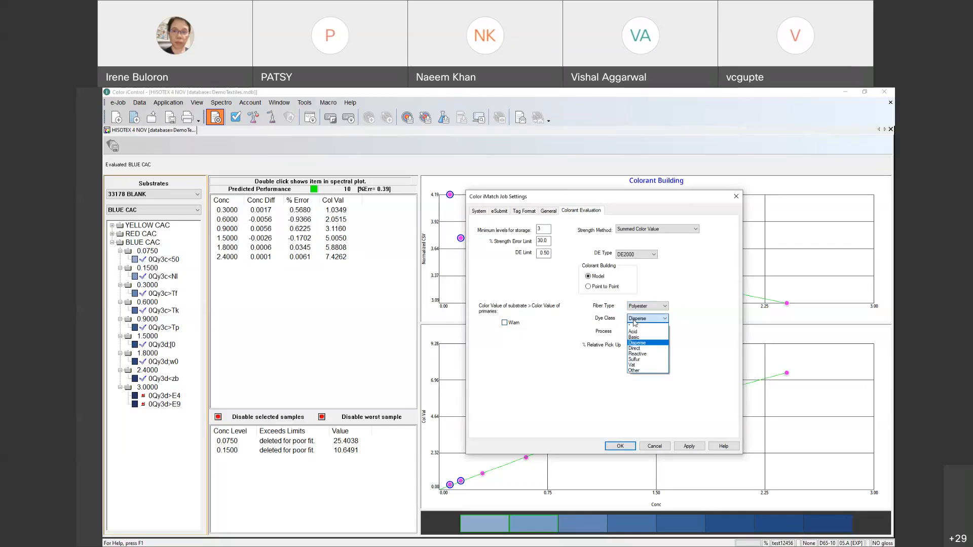
click(588, 332)
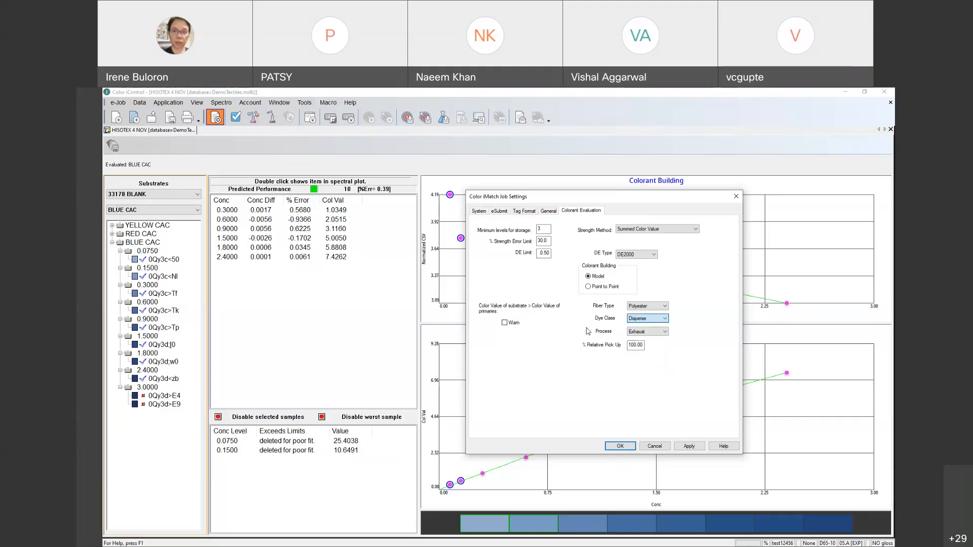
click(639, 333)
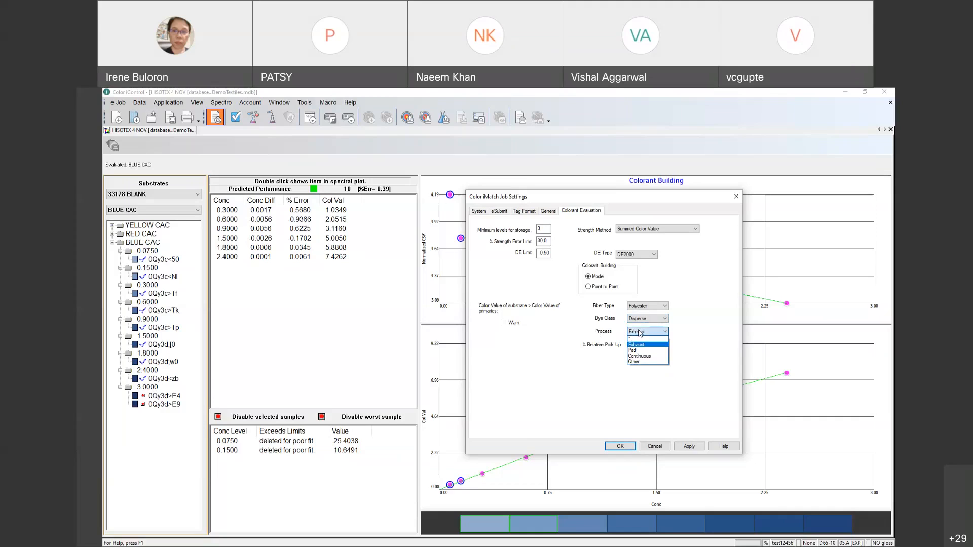
key(Tab)
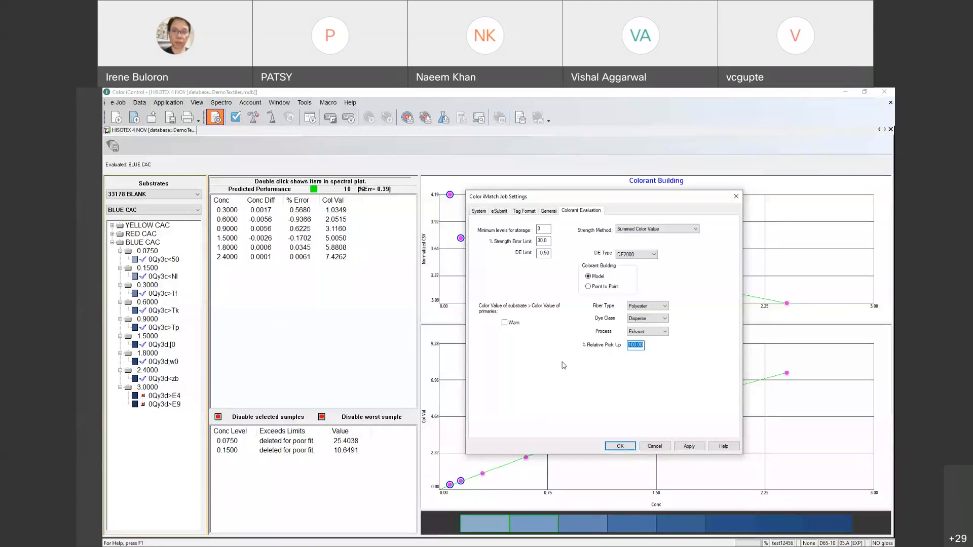
click(311, 347)
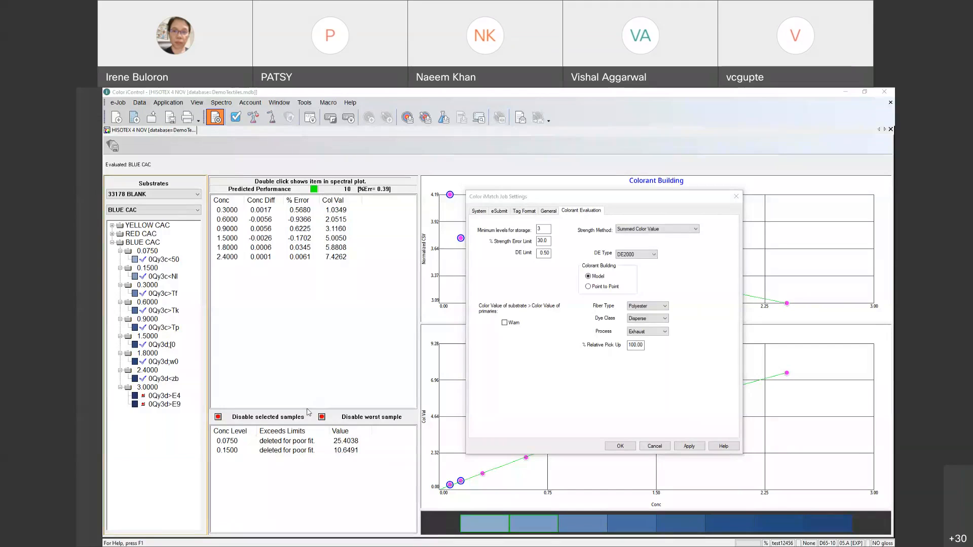
click(736, 197)
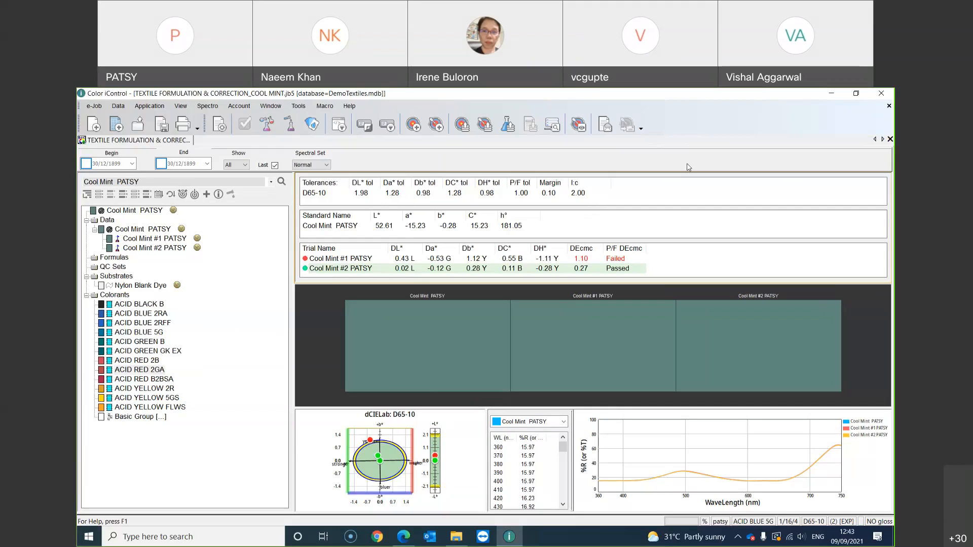
Step: Create a new e-Job and retrieve the Nylon Blank Dye substrate from the database
click(93, 125)
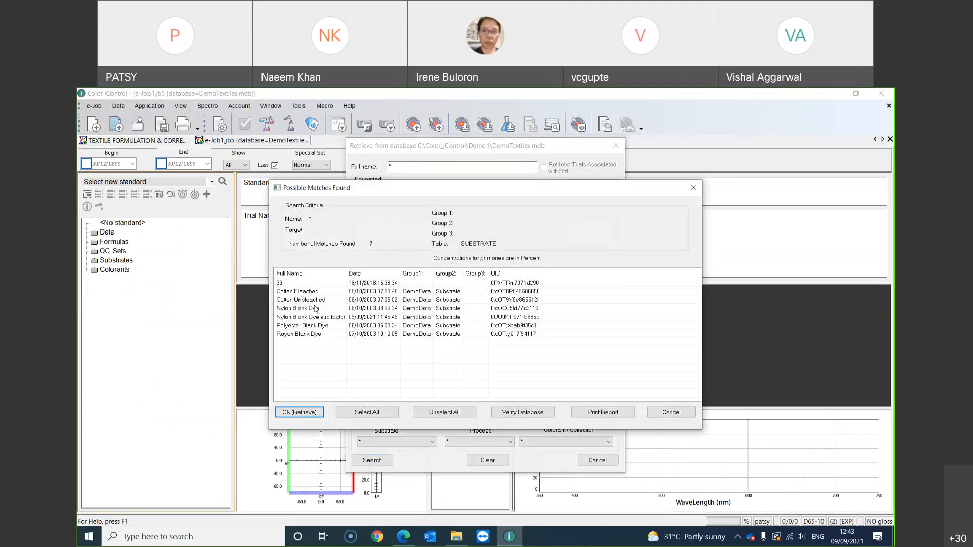
click(314, 308)
click(299, 412)
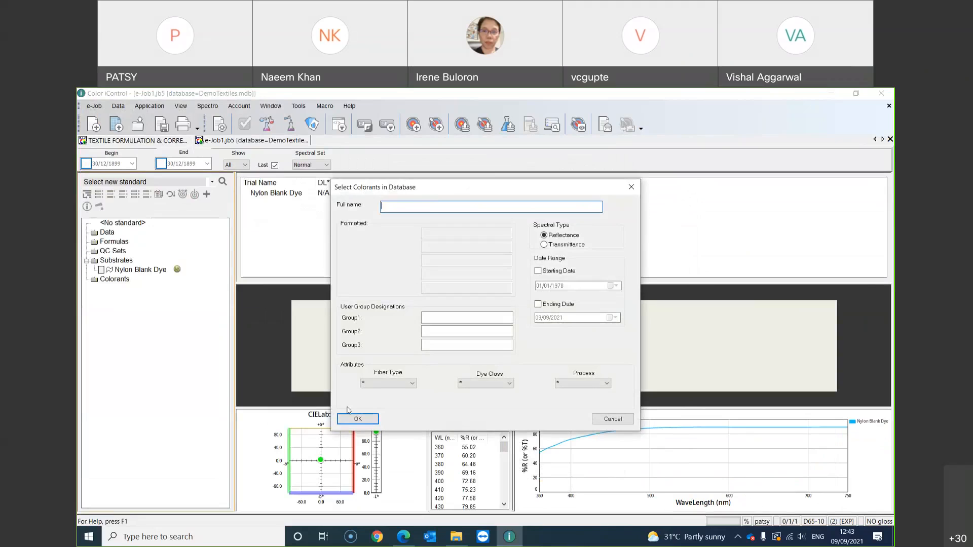
Step: Retrieve the colorants from ACID BLACK B through ACID PINK BRLF from the database into the new job
click(349, 420)
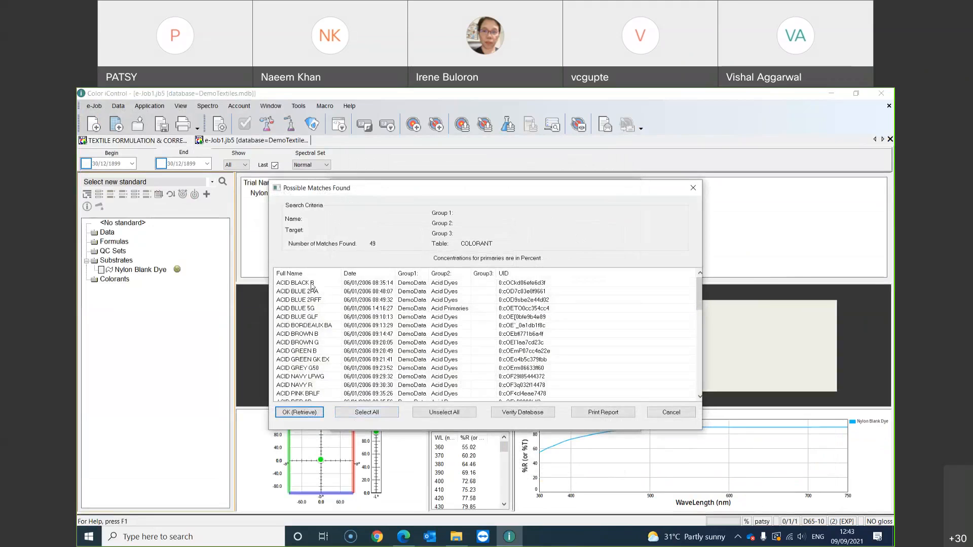
shift+click(312, 393)
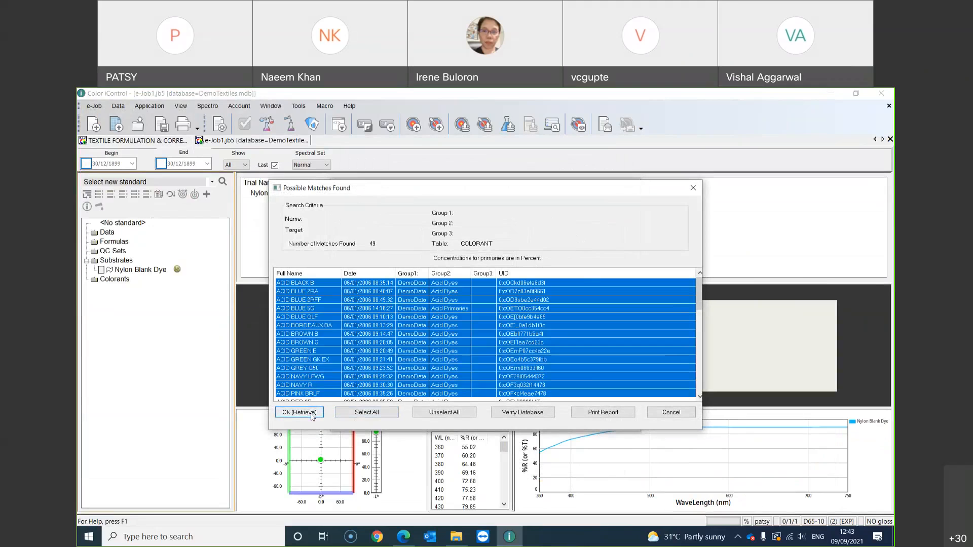
click(299, 412)
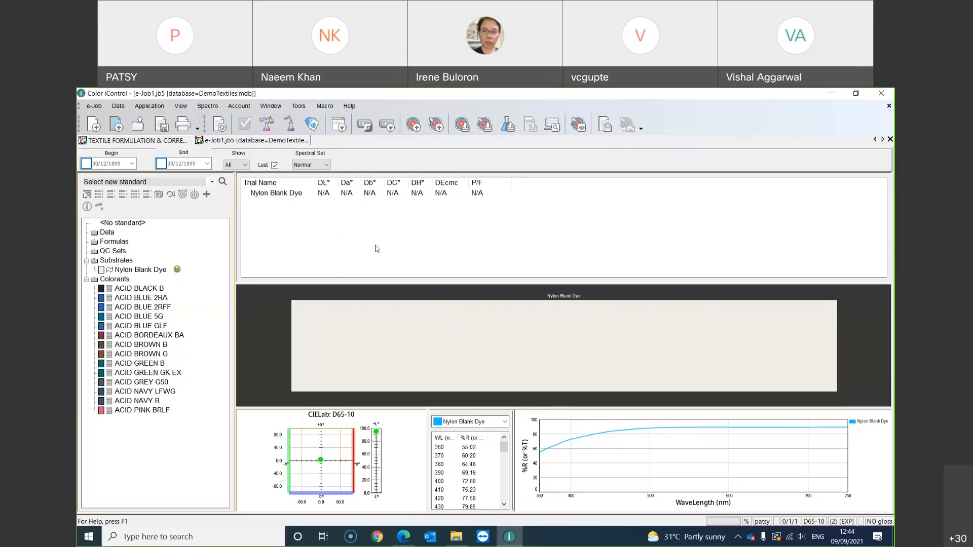
Step: Close the new e-Job without saving it, and close the Cool Mint textile formulation job
click(890, 139)
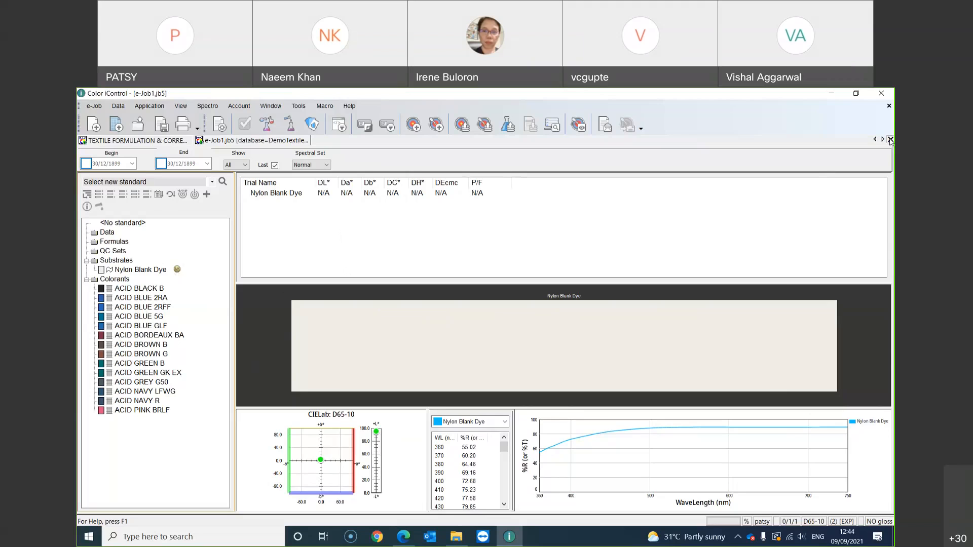
click(747, 452)
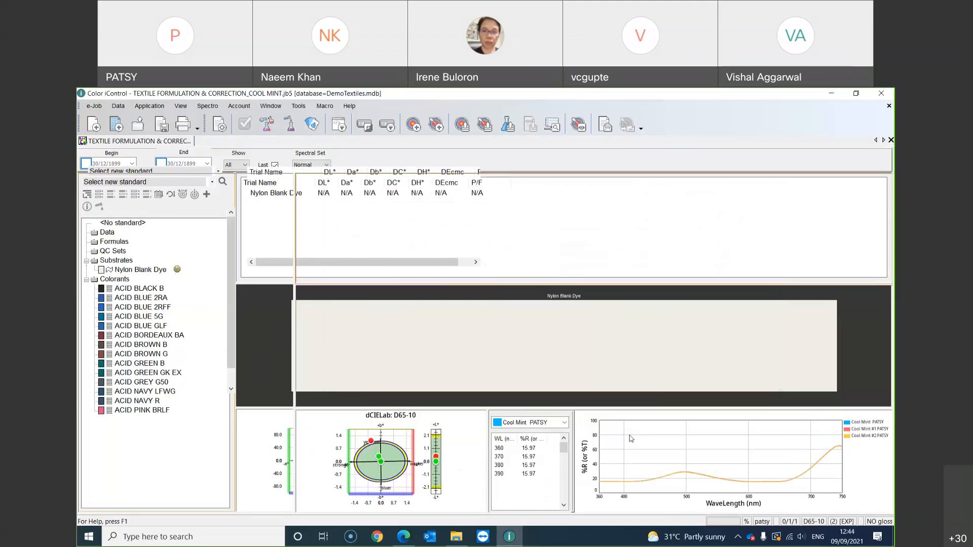
click(890, 140)
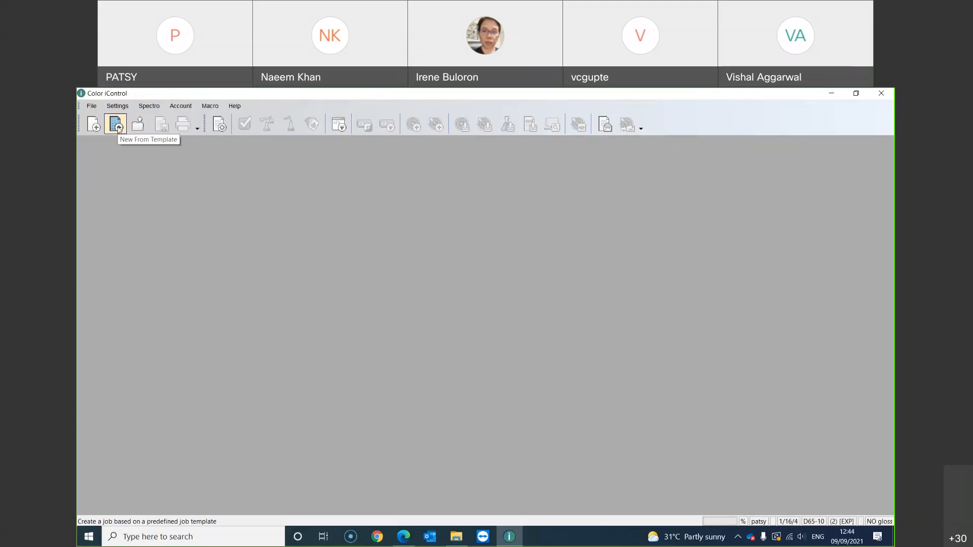
Step: Create a job from the predefined Formulation DEMO template
click(119, 128)
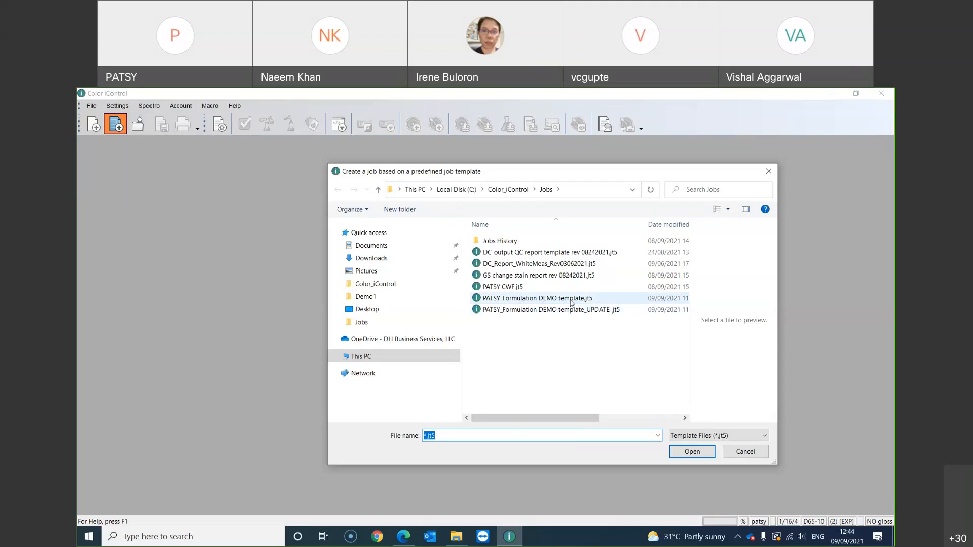
click(571, 301)
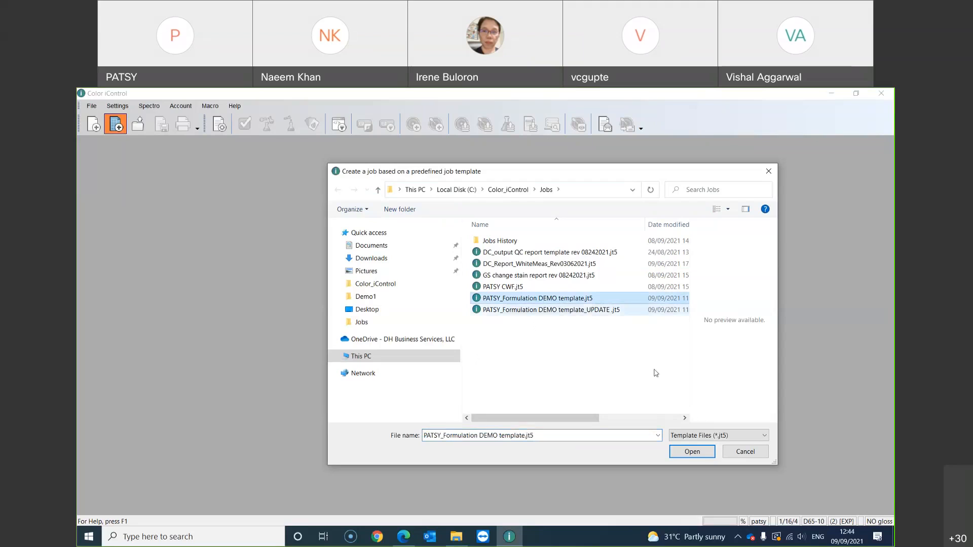
click(691, 452)
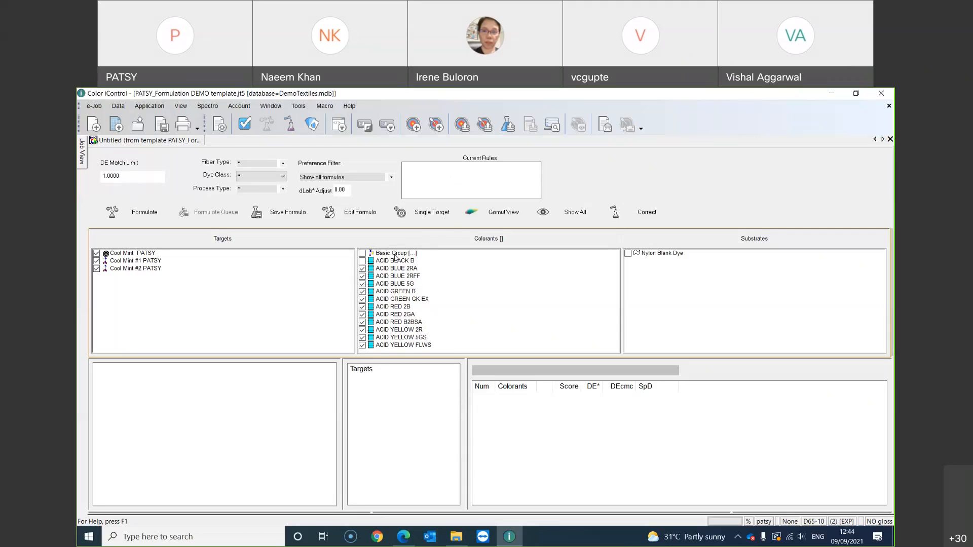
Step: Create a second job from the Formulation DEMO template_UPDATE file
click(116, 125)
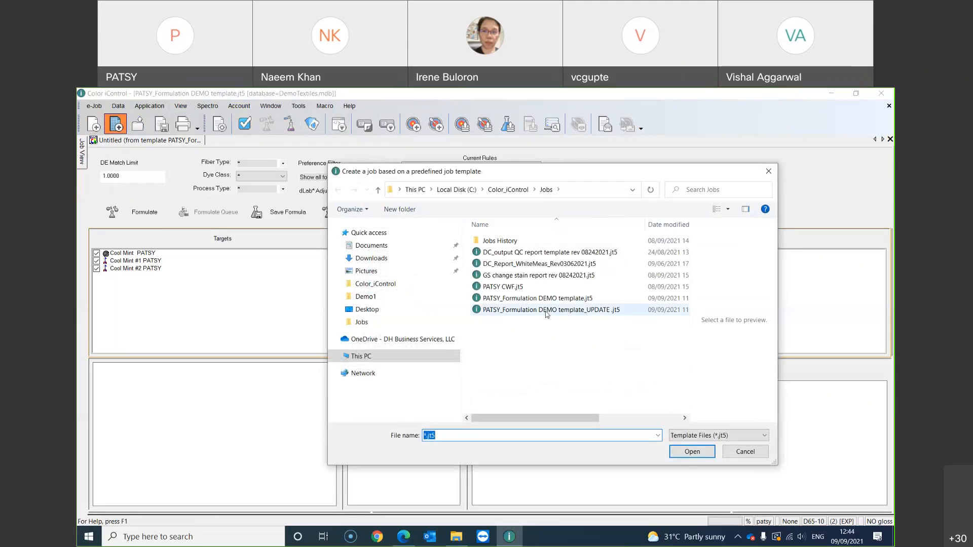
click(546, 310)
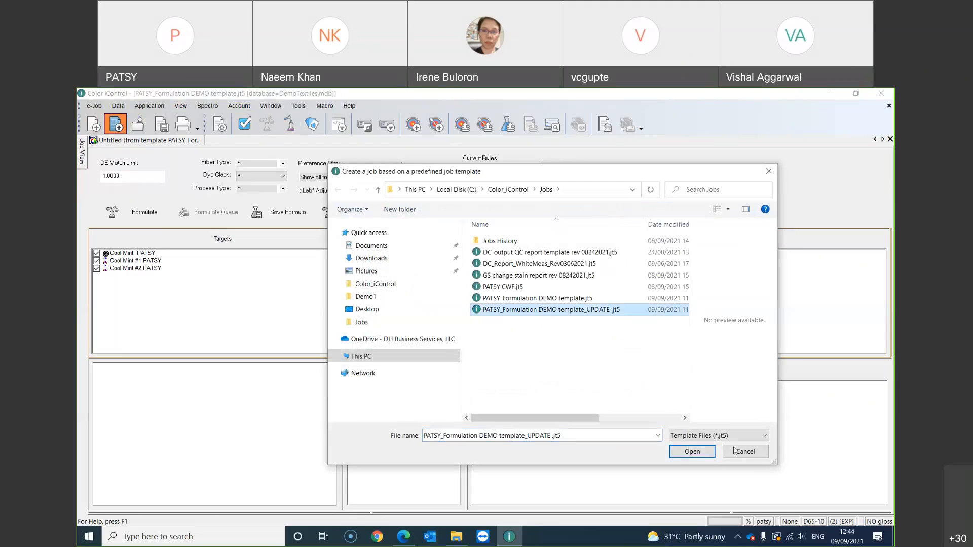
click(701, 452)
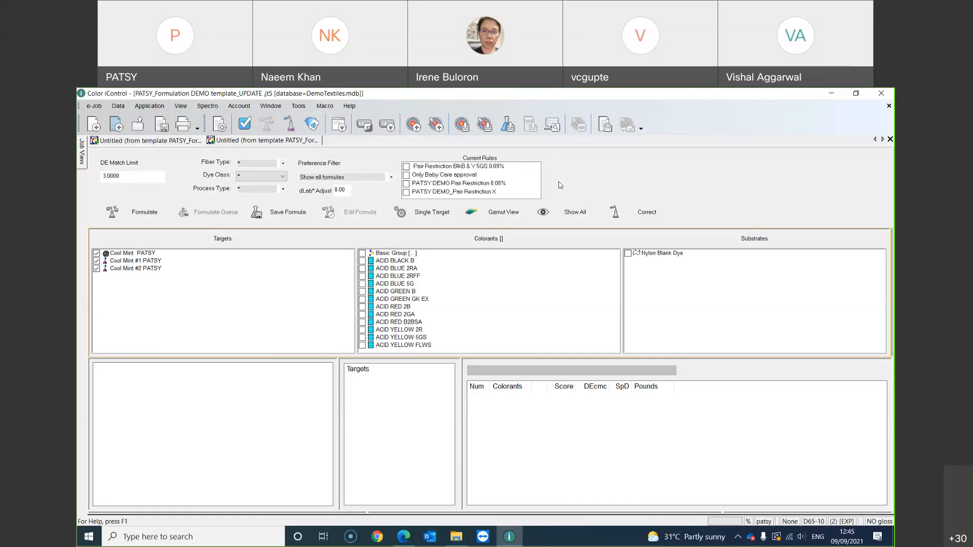
Step: Create a blank e-Job and retrieve the colorants from ACID BLACK B through ACID PINK BRLF from the database
click(94, 125)
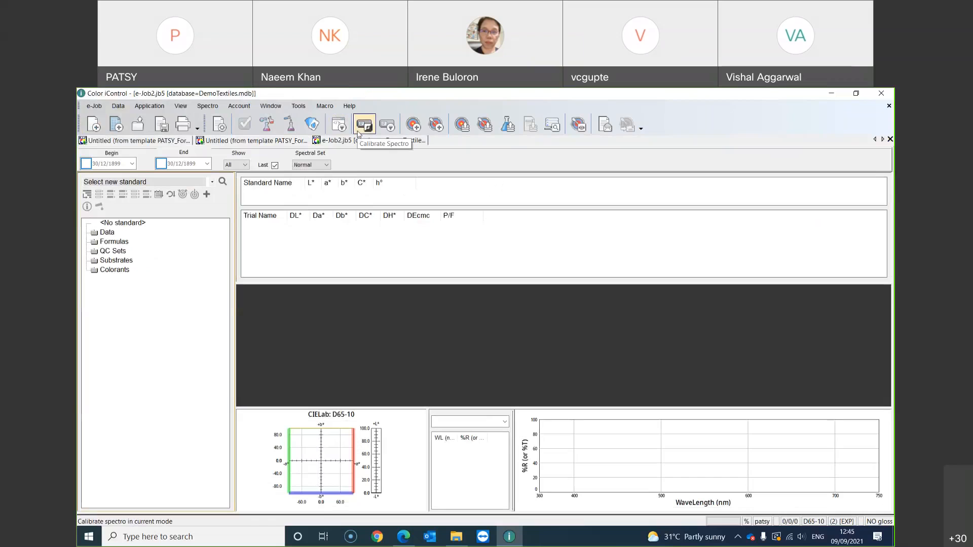
click(364, 125)
key(Return)
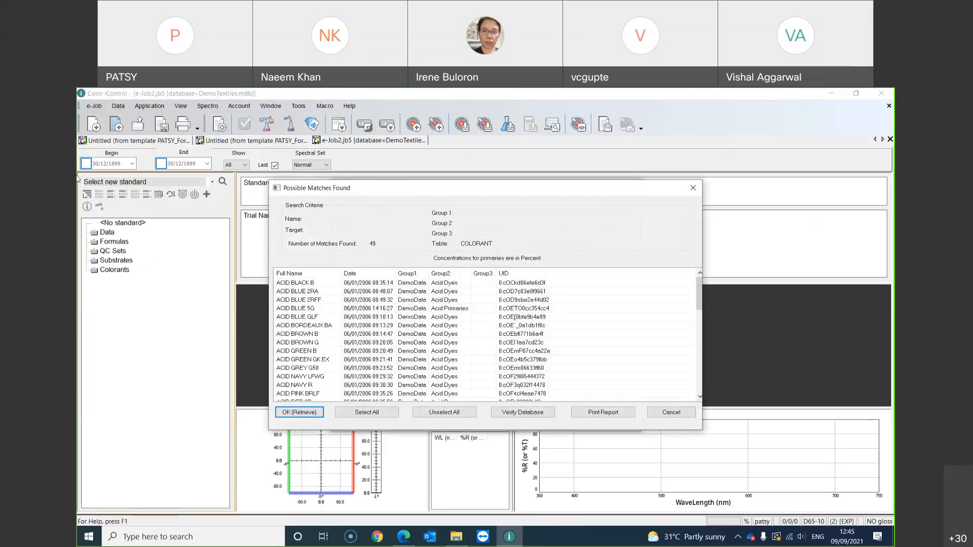
click(324, 291)
click(324, 282)
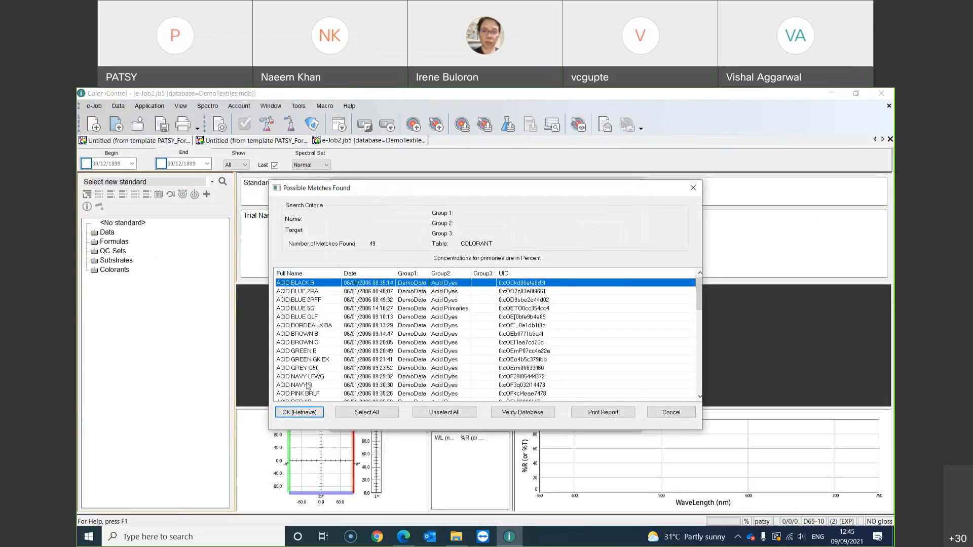
shift+click(307, 400)
click(306, 411)
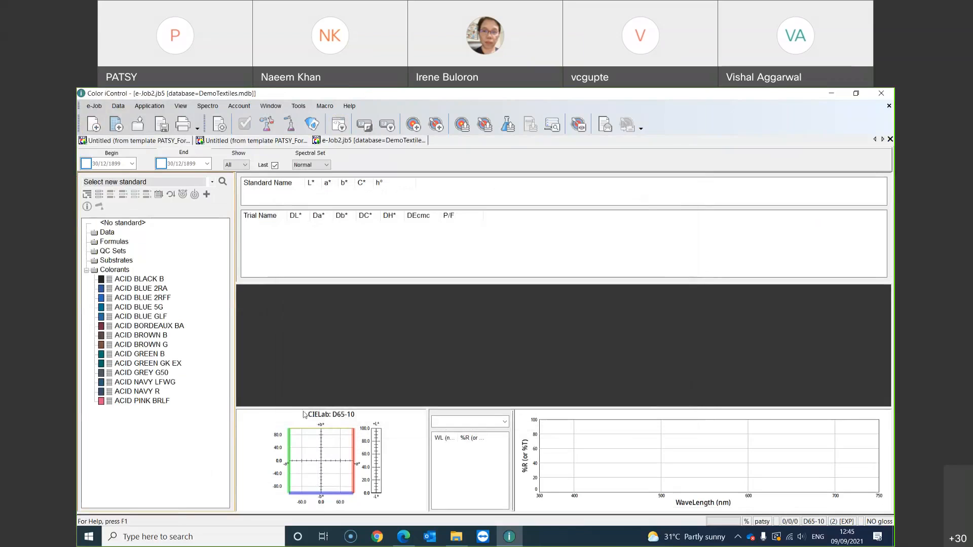
Step: Retrieve the Nylon Blank Dye substrate from the database and switch the blank job to formulation mode
key(Return)
click(303, 317)
click(305, 308)
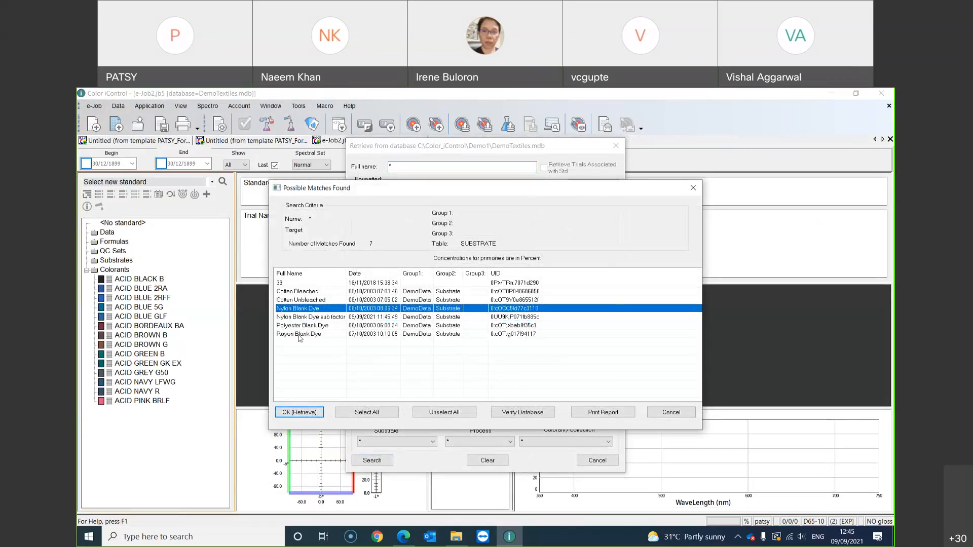
click(290, 417)
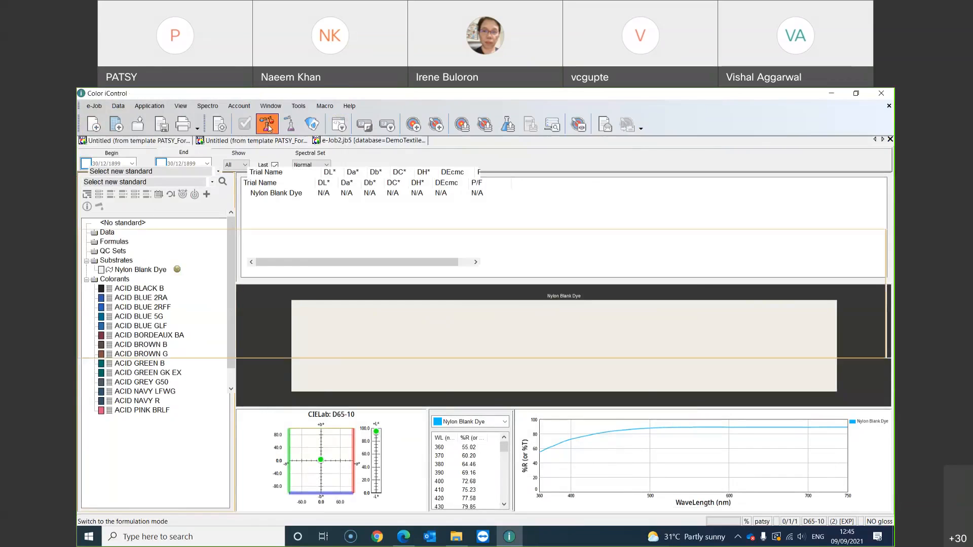
click(267, 124)
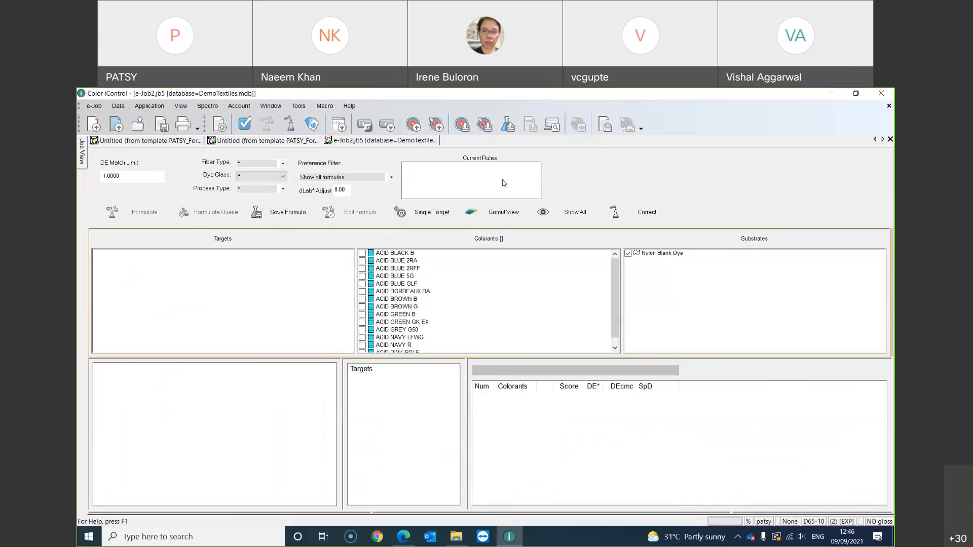
Step: Go back to the job made from the UPDATE template and enable its Only Baby Care approval rule
click(299, 142)
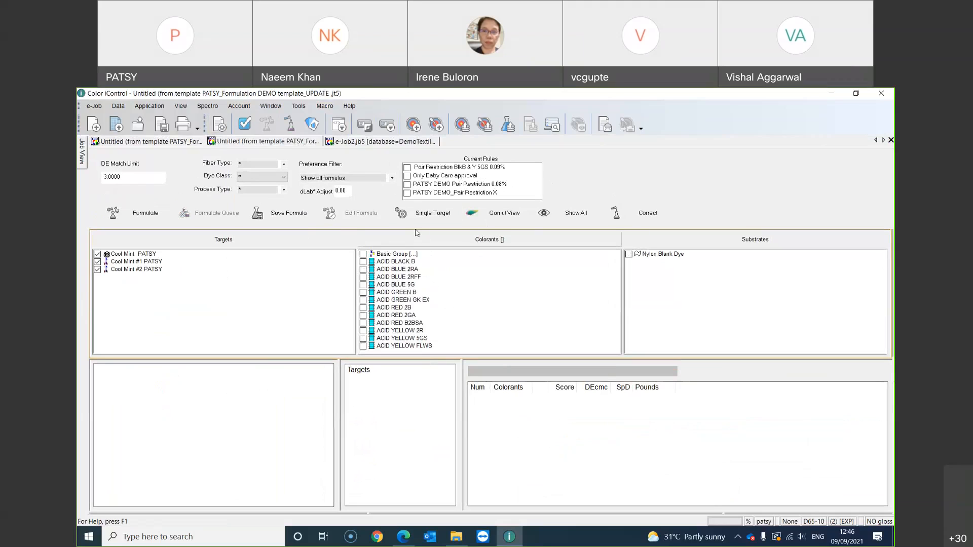
click(407, 177)
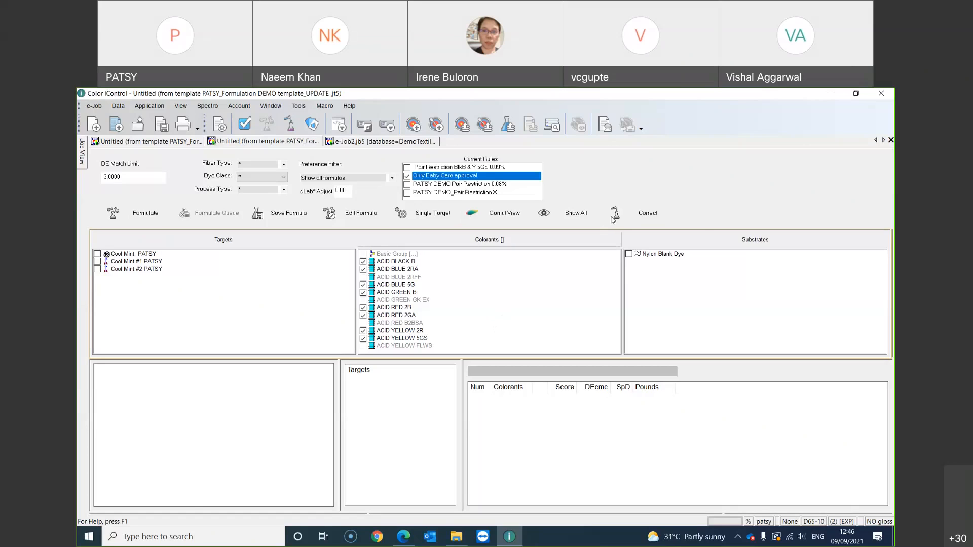
Step: Close all open jobs without saving them
click(889, 141)
click(742, 453)
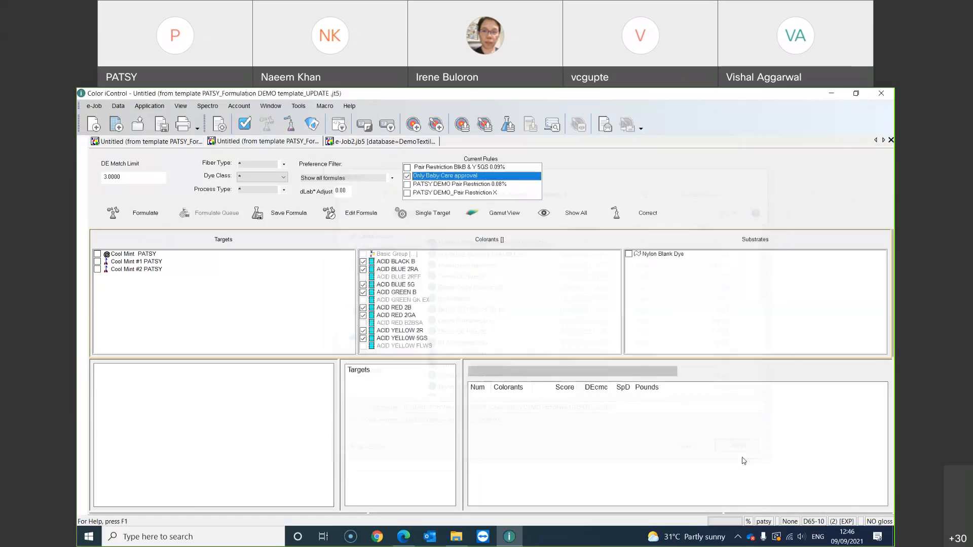
click(270, 105)
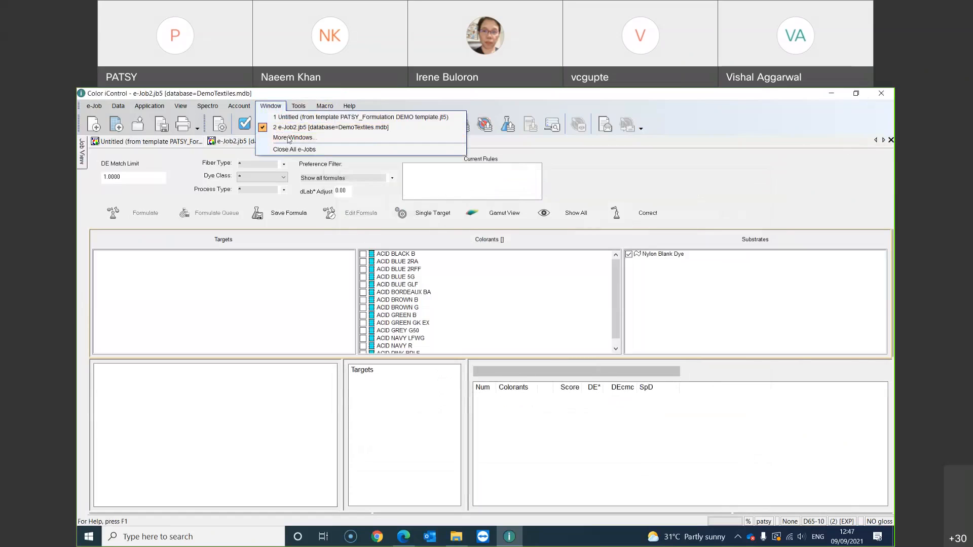
click(345, 151)
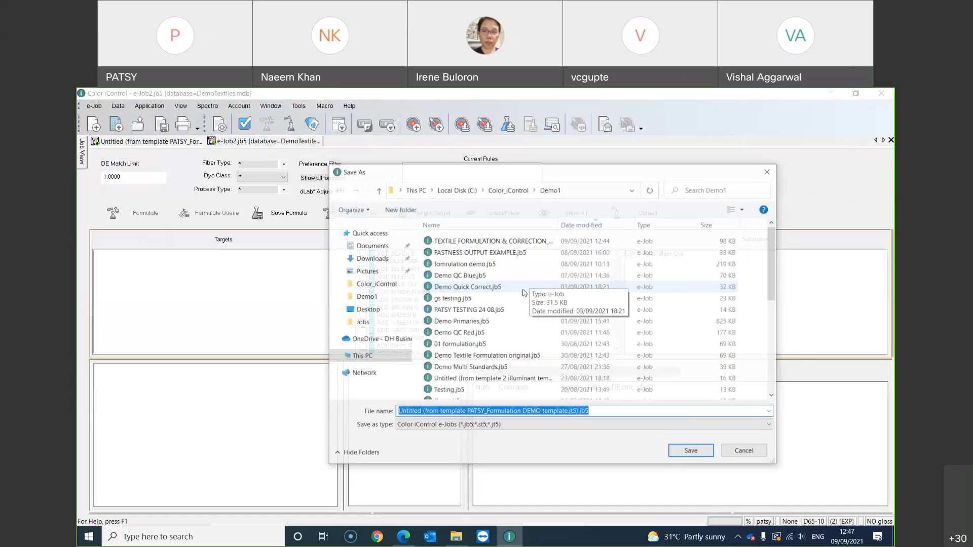
click(744, 451)
click(745, 451)
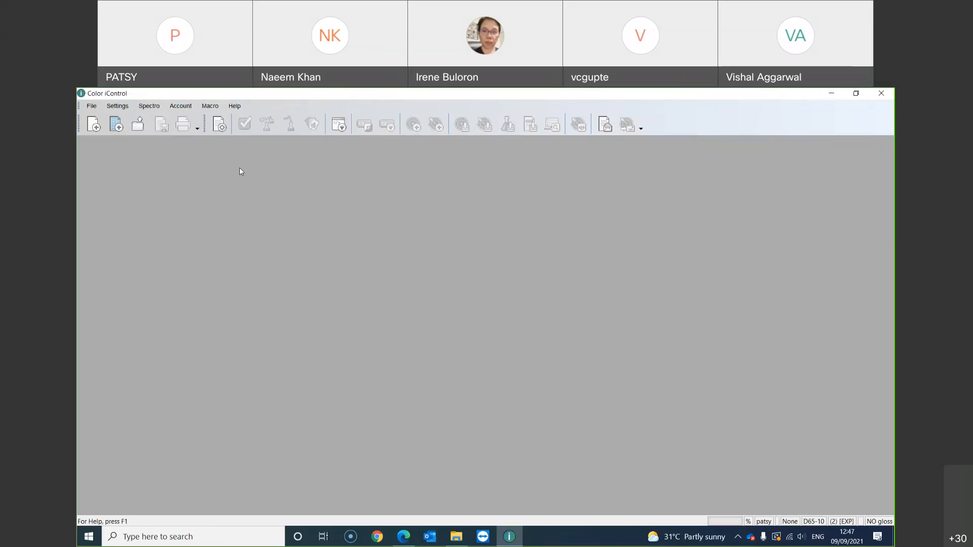
Step: Create a fresh job from the Formulation DEMO template_UPDATE file
click(117, 126)
click(518, 310)
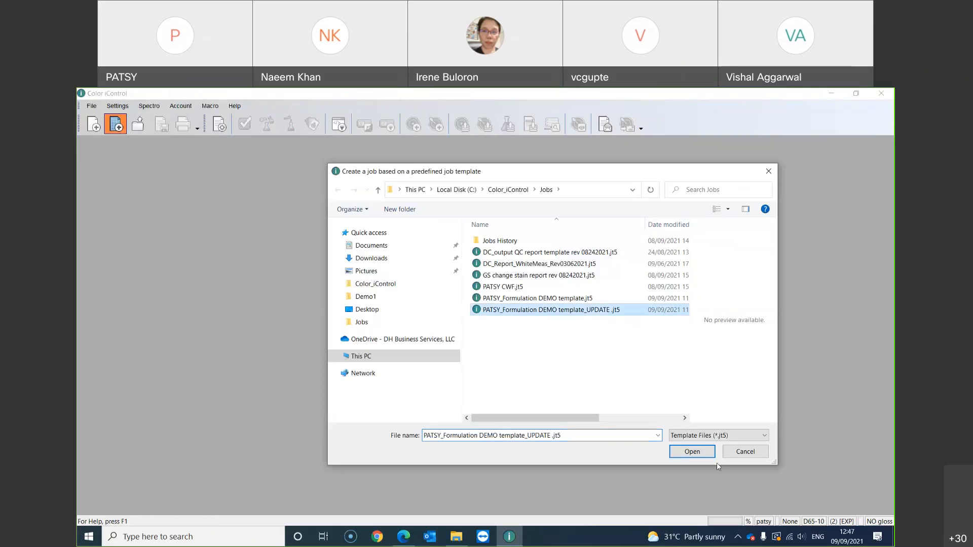
click(695, 452)
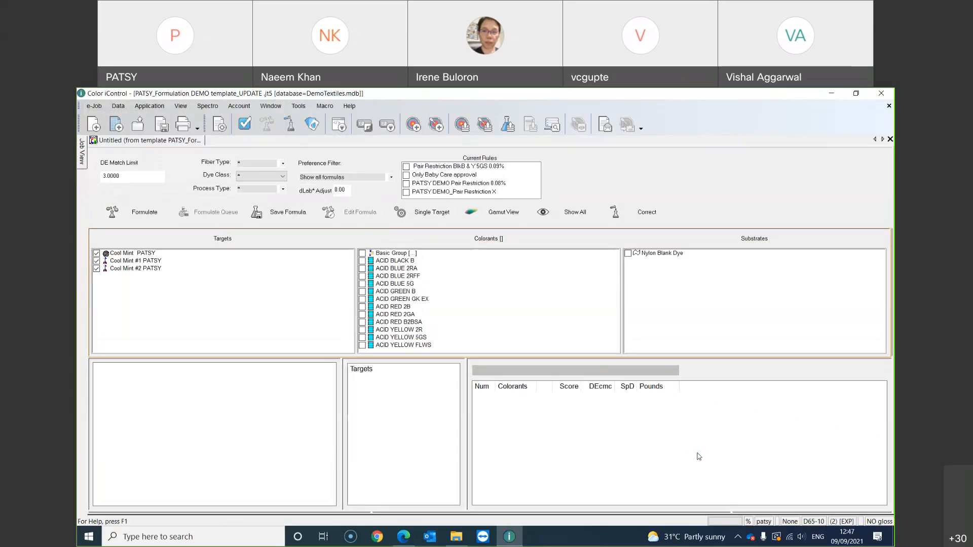
Step: Add ACID NAVY LFWG, ACID NAVY R and ACID PINK BRLF from the database to the job's colorants, and return to formulation mode
click(244, 126)
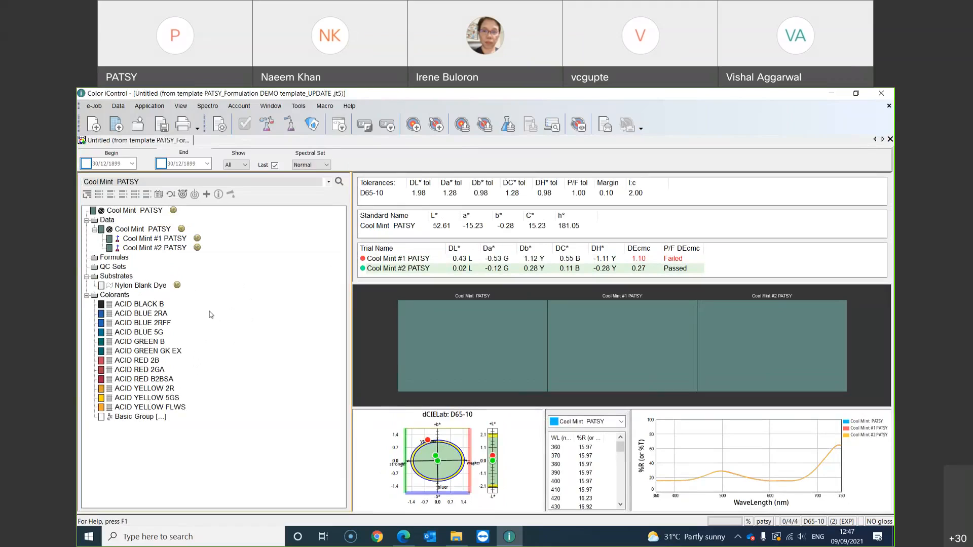
click(243, 278)
click(352, 424)
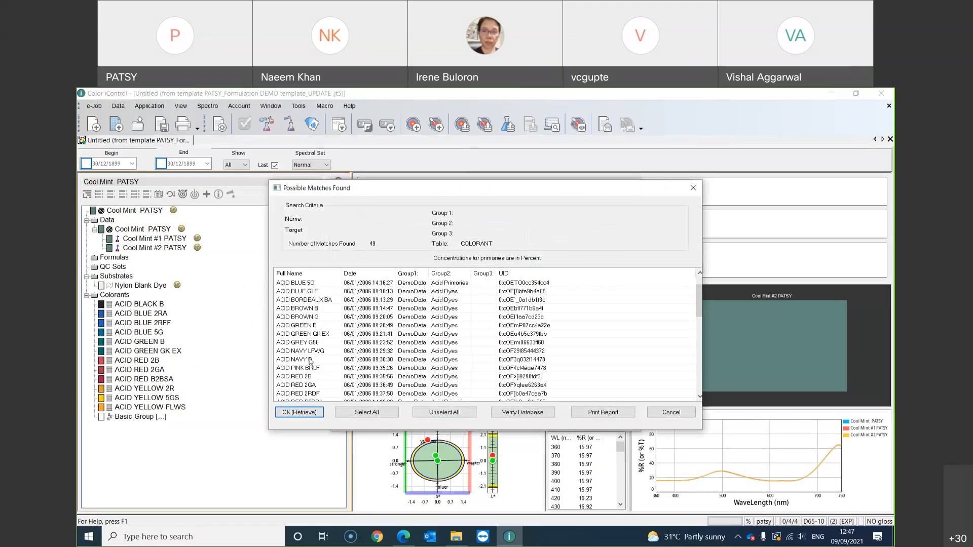
click(311, 360)
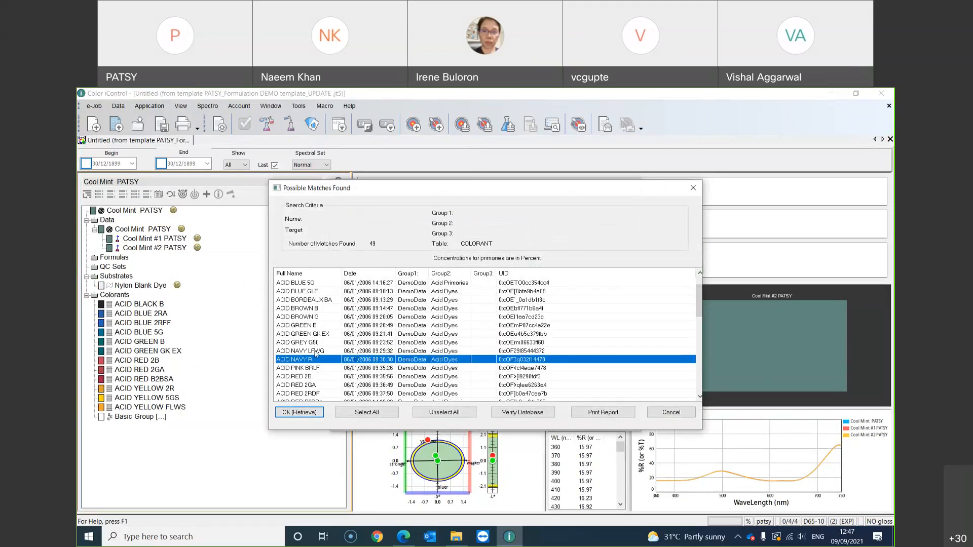
ctrl+click(316, 353)
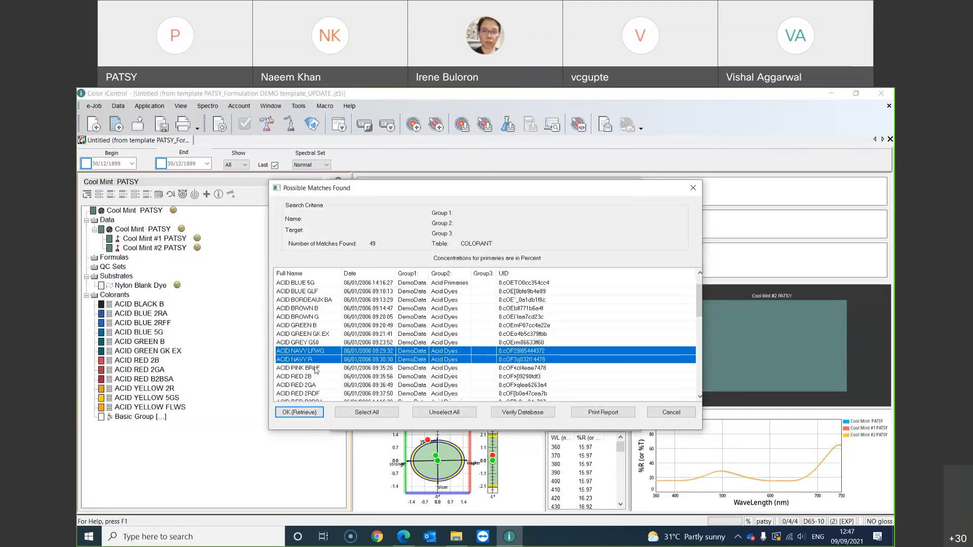
shift+click(315, 369)
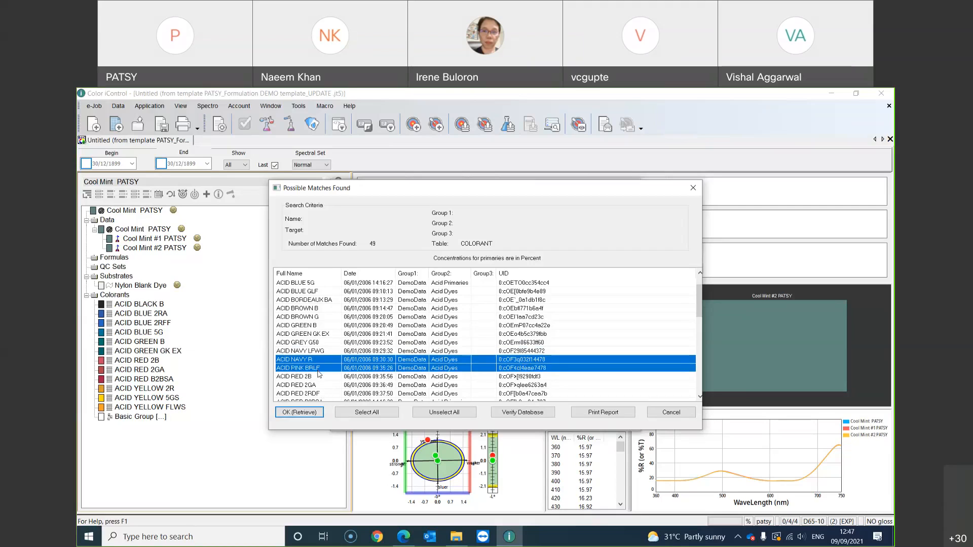
ctrl+click(321, 351)
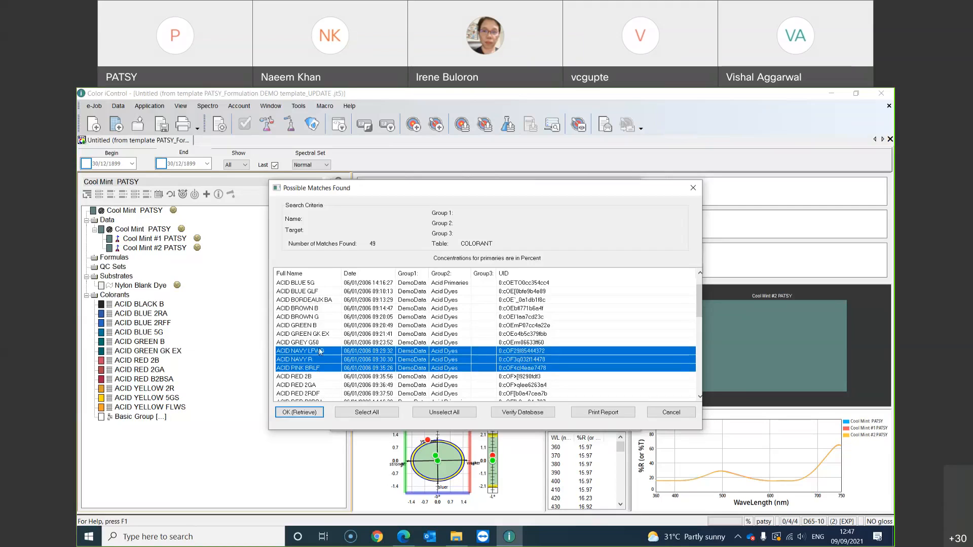
click(310, 413)
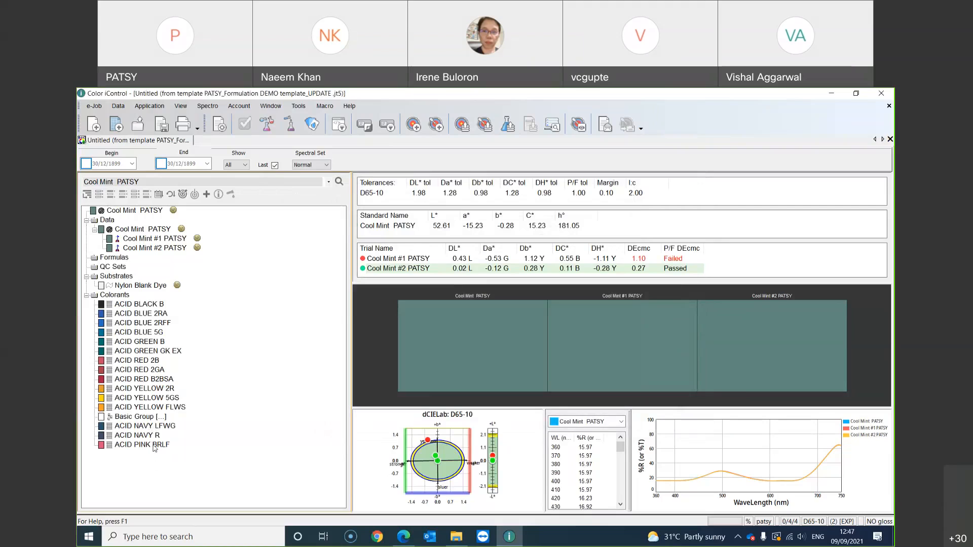
click(269, 123)
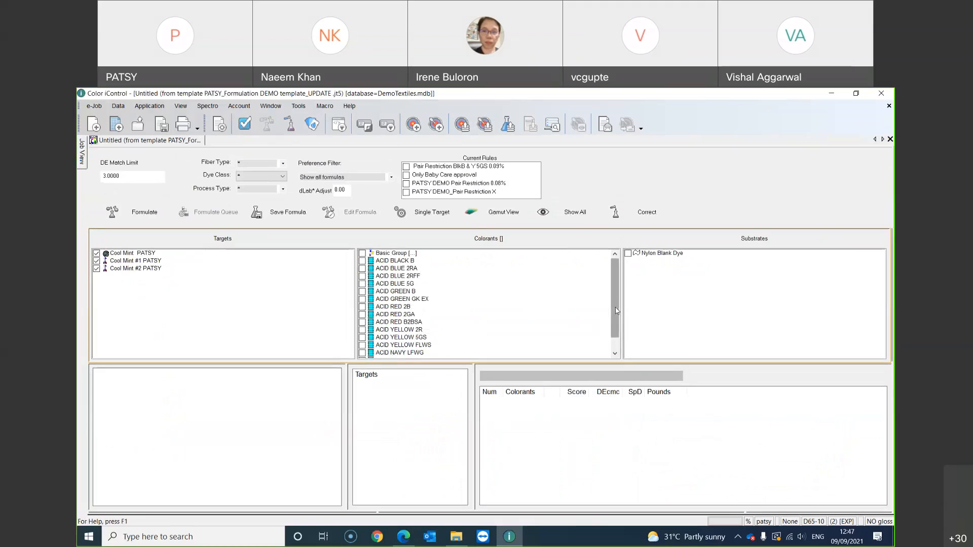
Step: Leave formulation mode and move ACID NAVY LFWG up the job's colorant list to directly below ACID BLACK B
click(616, 356)
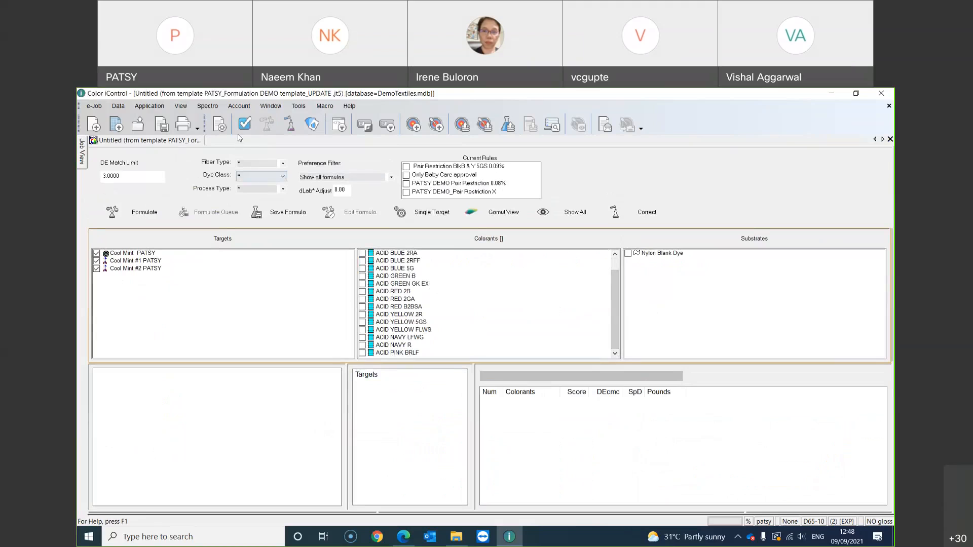
click(243, 126)
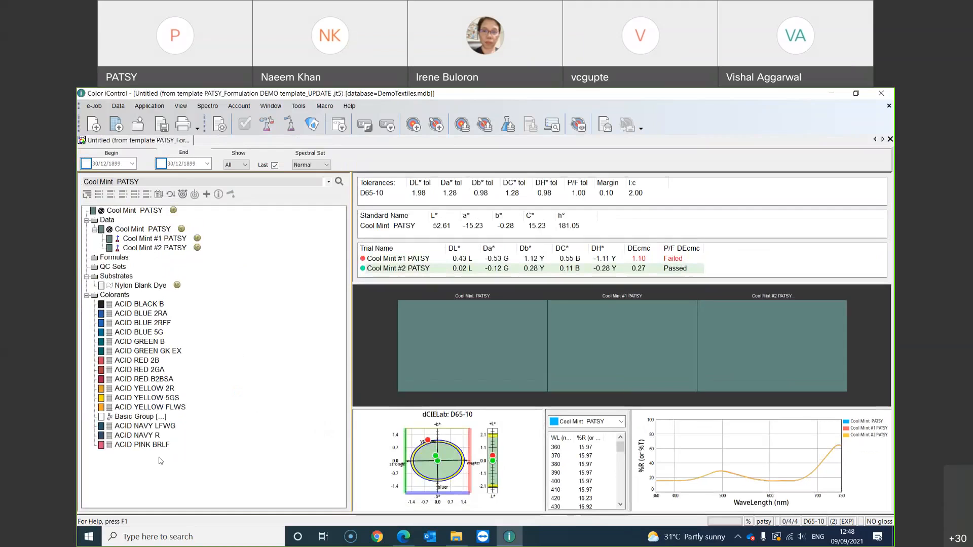
click(152, 426)
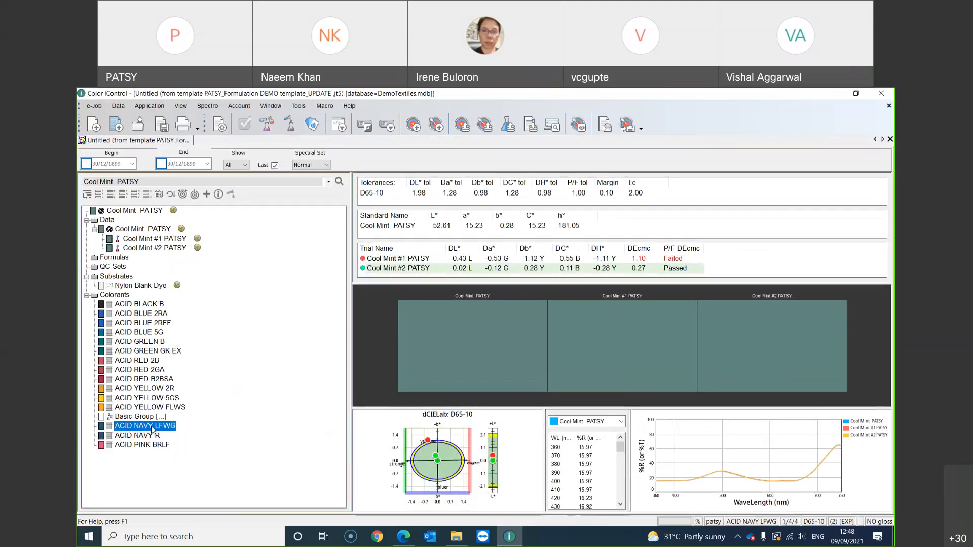
double_click(151, 428)
double_click(166, 416)
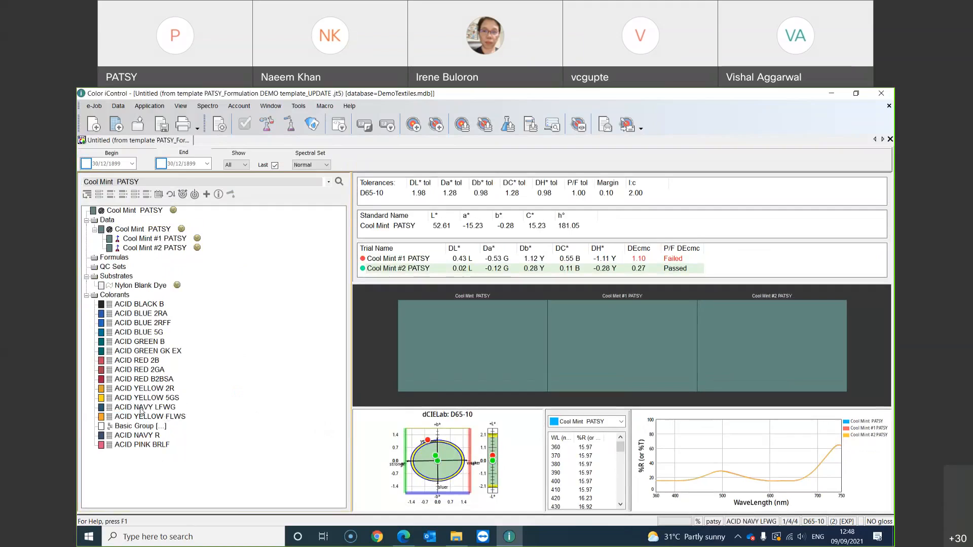
double_click(142, 409)
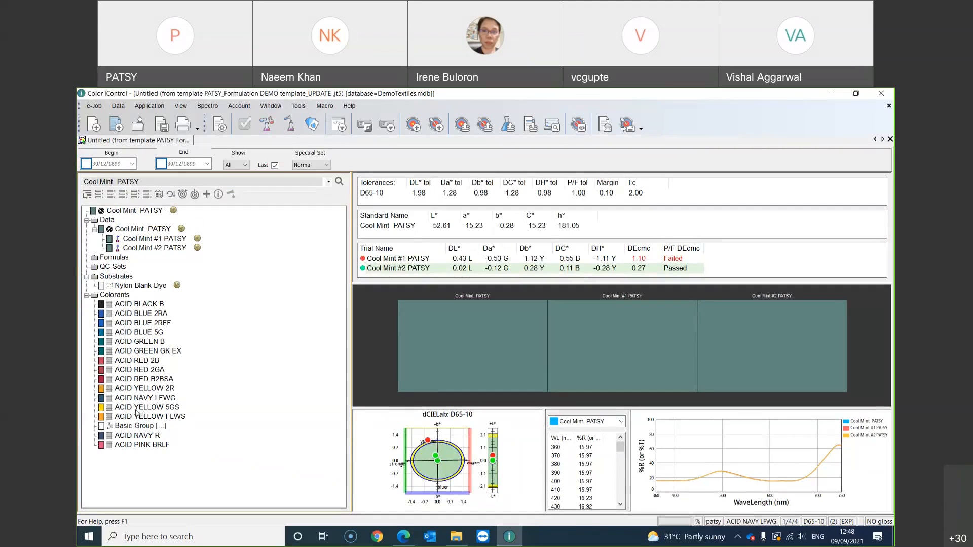
click(170, 400)
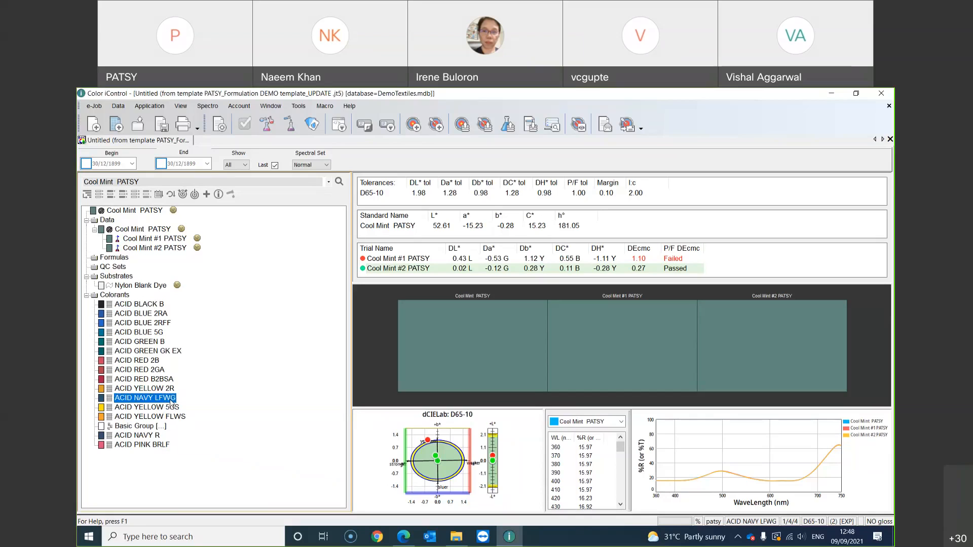
double_click(171, 399)
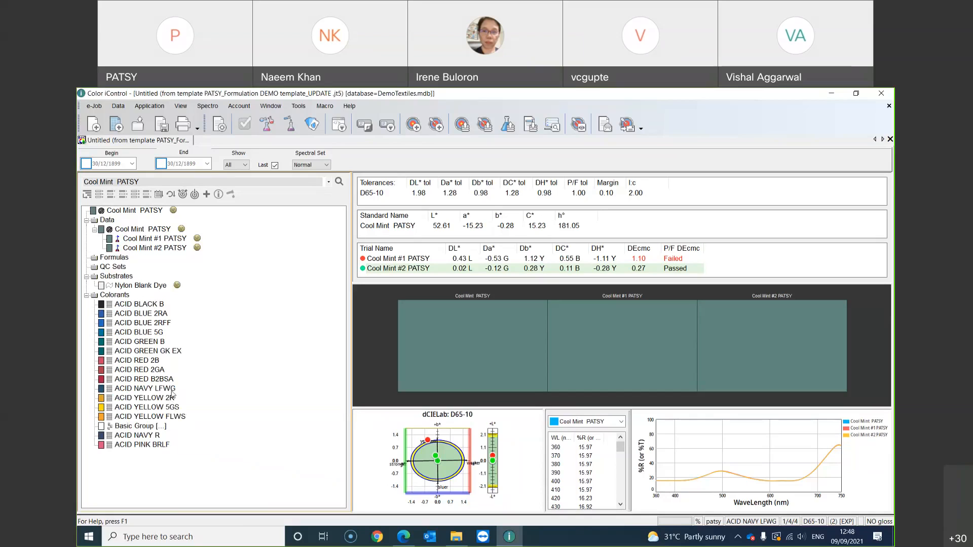
click(172, 390)
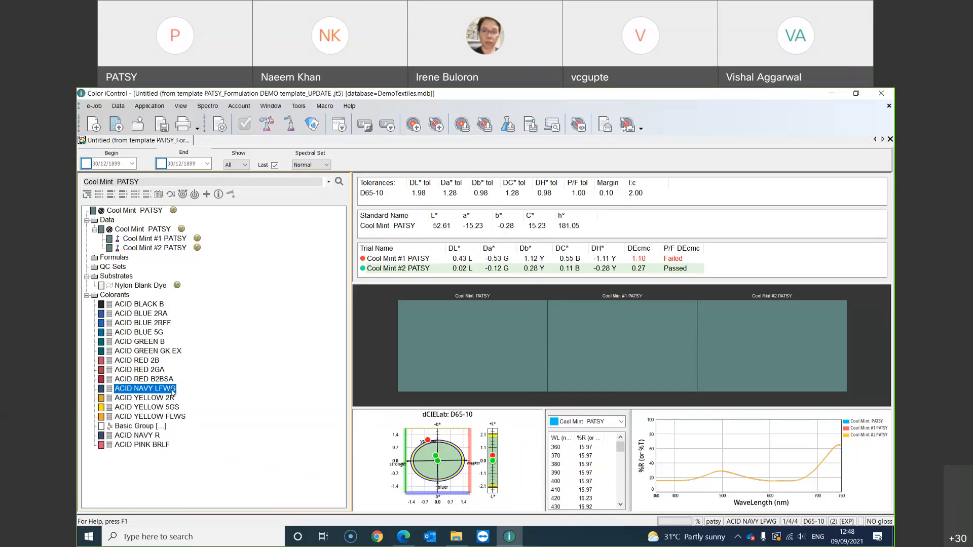
double_click(172, 391)
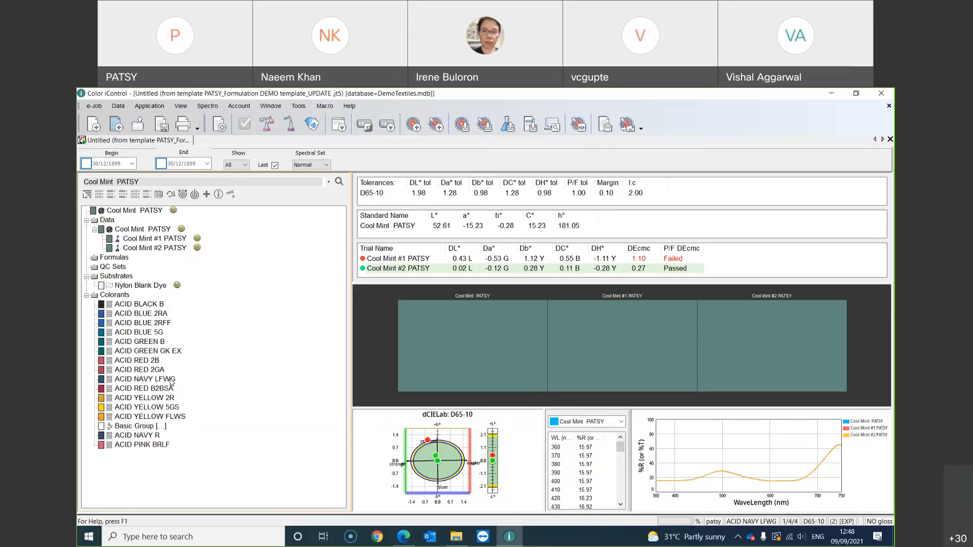
click(171, 380)
key(ctrl+Up)
click(169, 371)
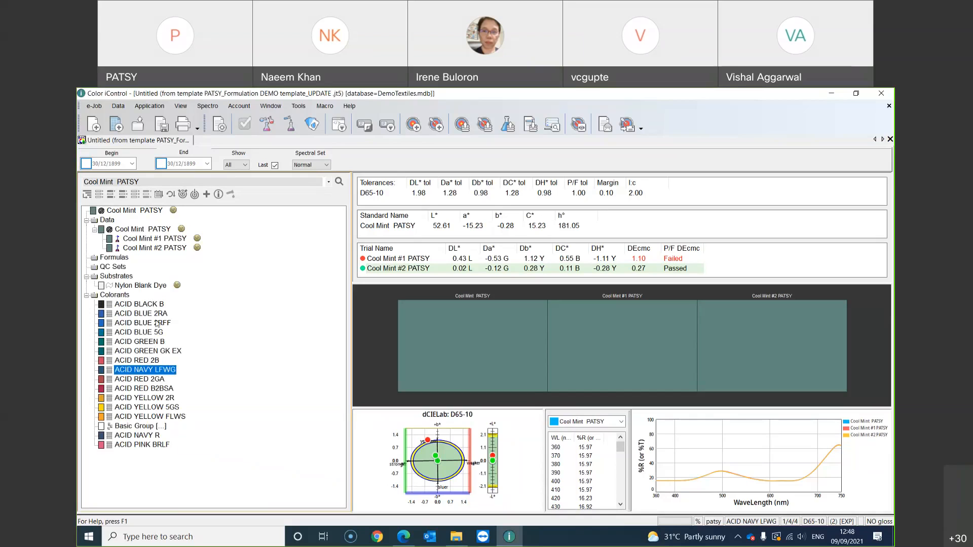
key(ctrl+Up)
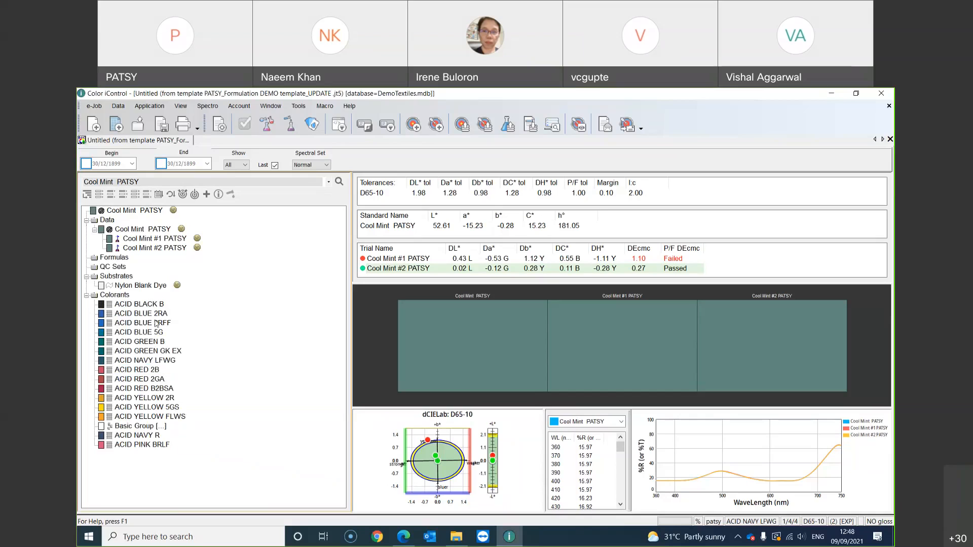
click(163, 361)
key(ctrl+Up)
click(165, 353)
key(ctrl+Up)
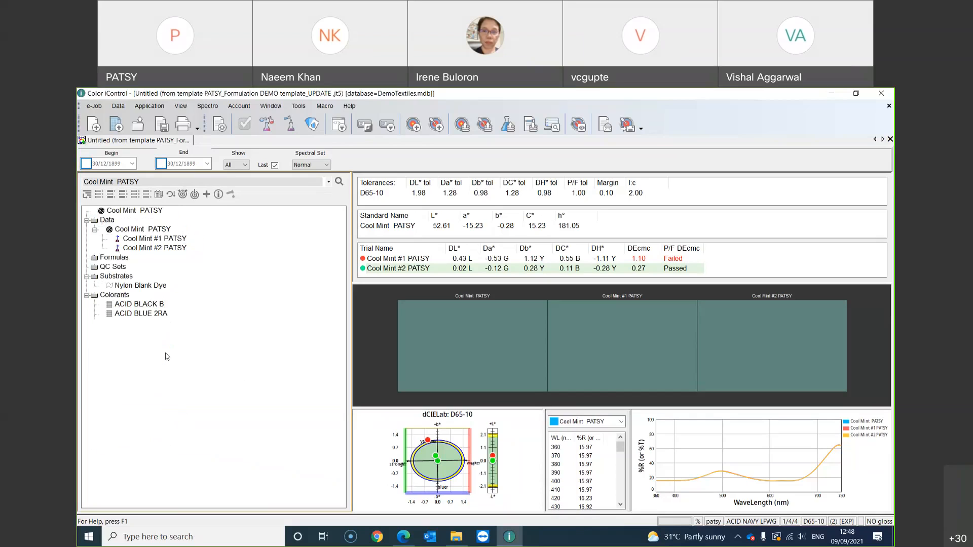
click(167, 341)
key(ctrl+Up)
click(168, 333)
key(ctrl+Up)
click(169, 326)
key(ctrl+Up)
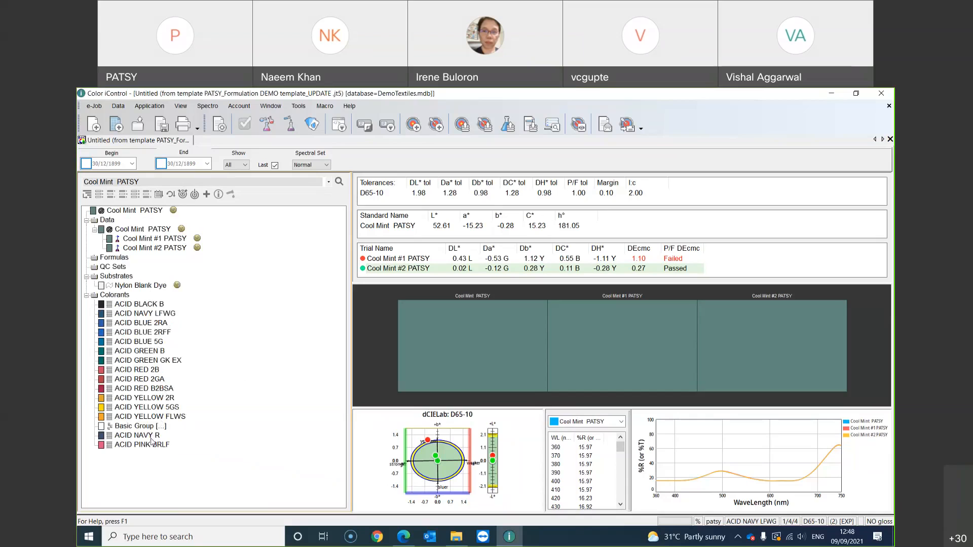
Step: Save the job as a template over the existing Formulation DEMO template_UPDATE file
click(94, 106)
click(120, 203)
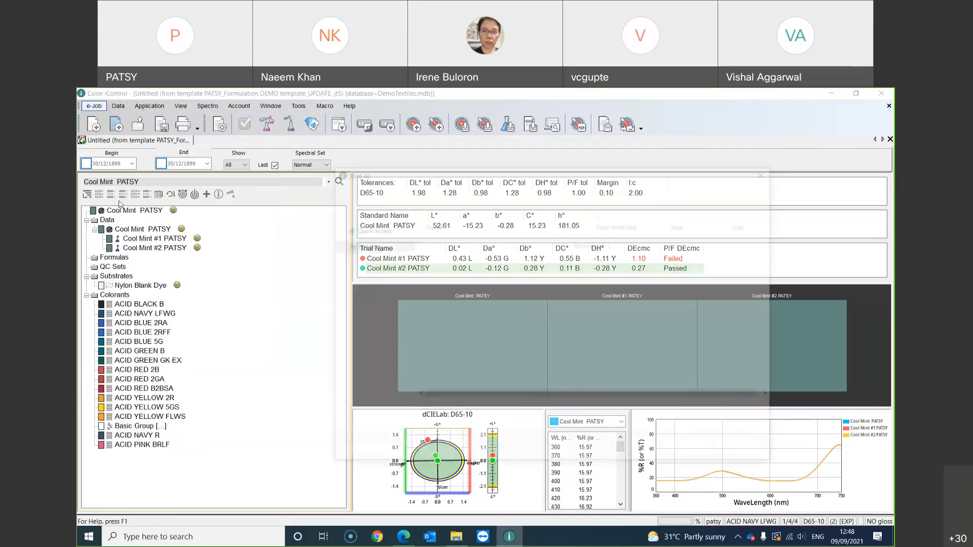
click(450, 309)
click(683, 452)
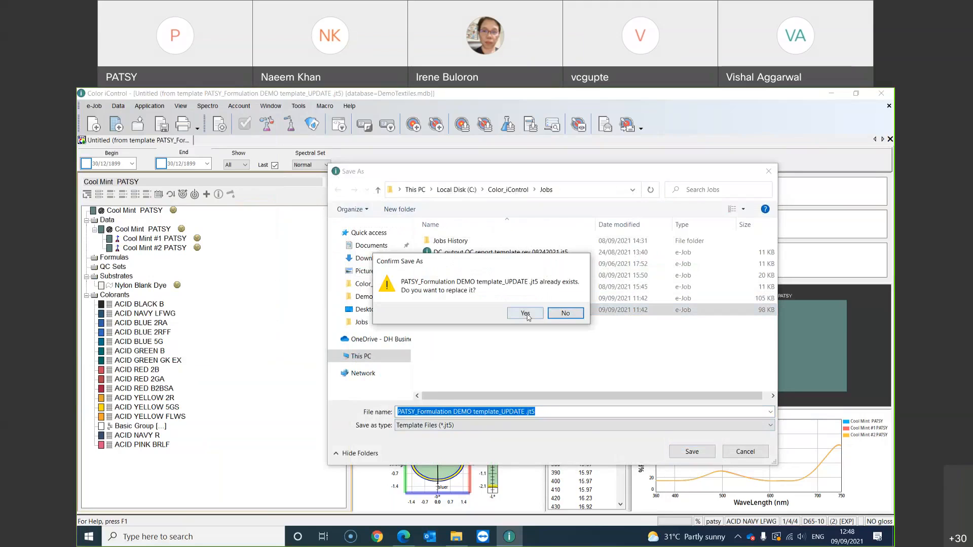
click(525, 313)
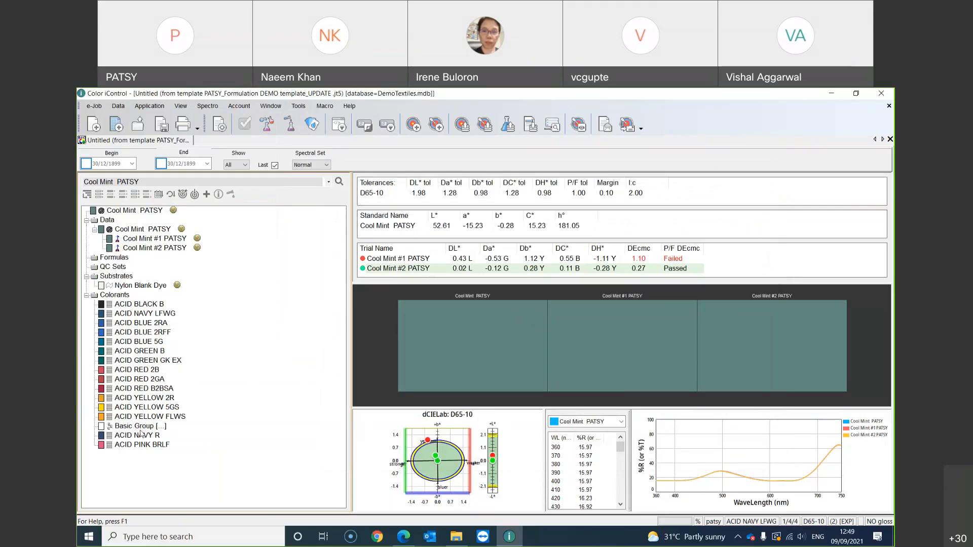
Step: Create a Favourite colorant group with ACID RED 2GA, ACID BLUE 2RFF, ACID RED 2B, ACID YELLOW 2R and ACID YELLOW FLWS
right_click(149, 383)
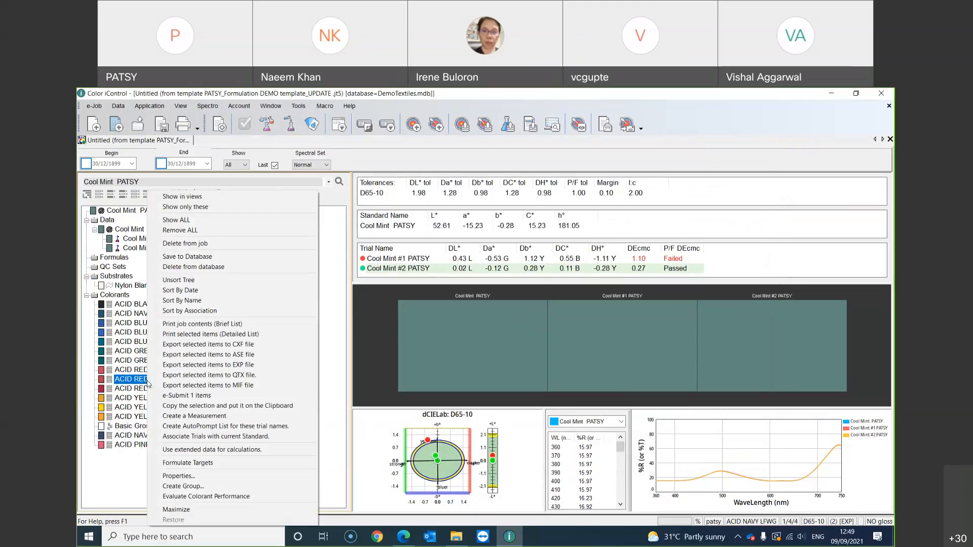
click(212, 488)
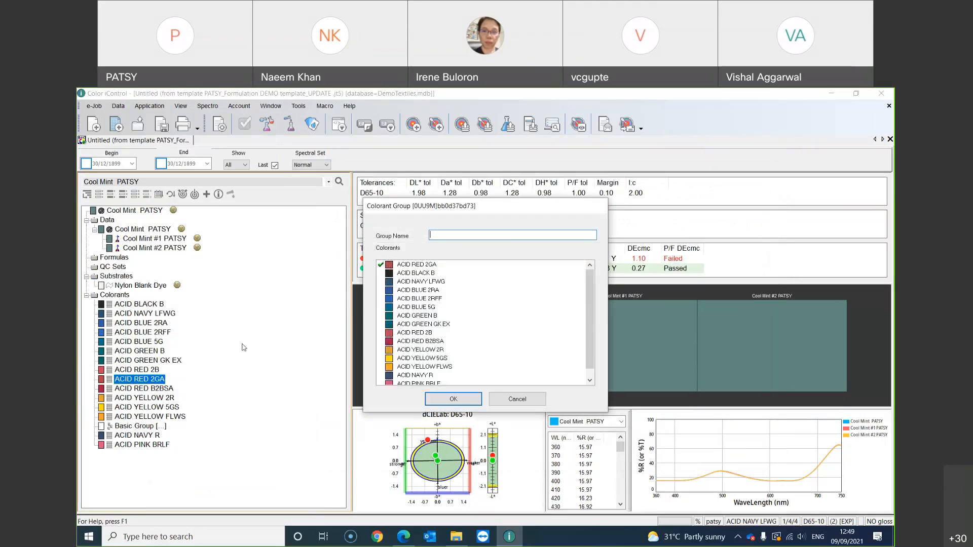
text(PATSY Favourite)
click(380, 298)
click(382, 350)
click(383, 367)
click(385, 333)
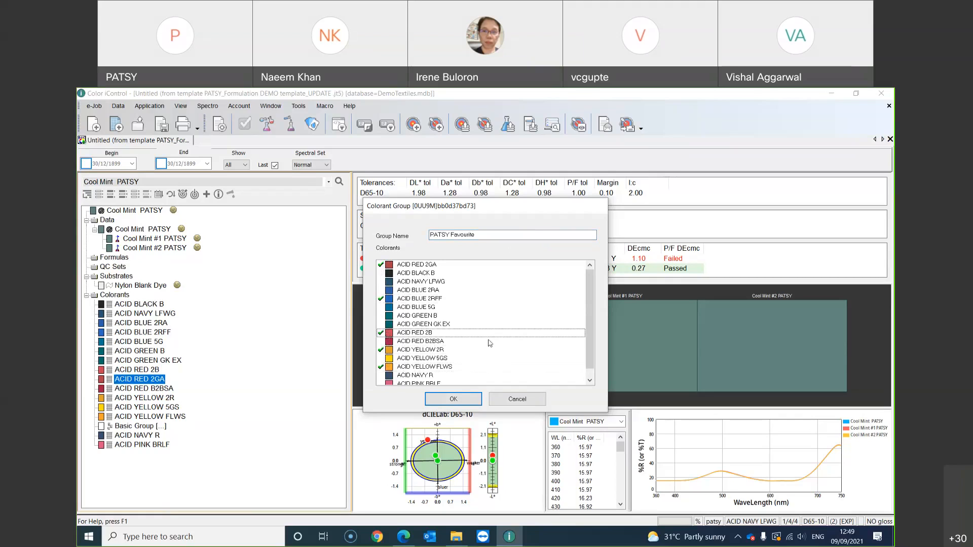
click(457, 400)
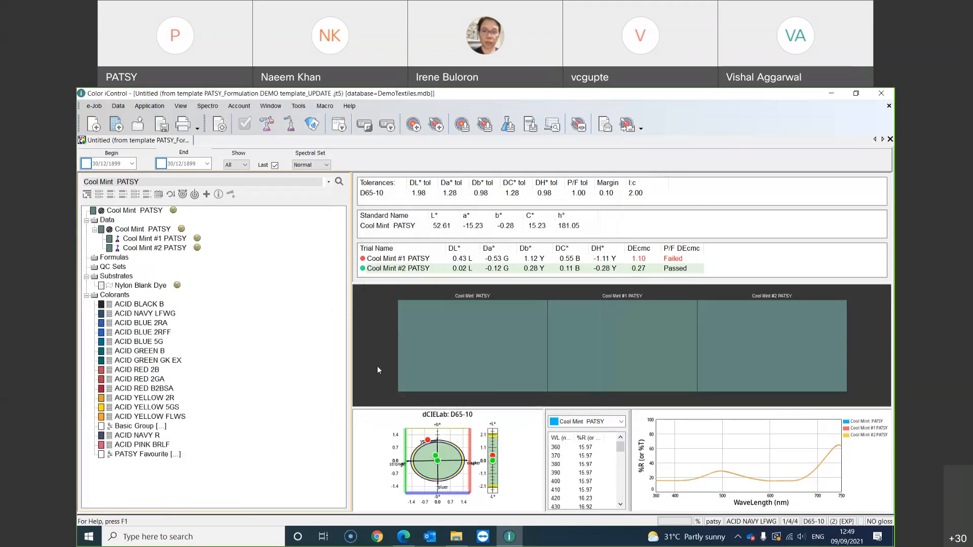
Step: Move Basic Group below ACID PINK BRLF in the colorant list and return to formulation mode
click(145, 427)
mouse_move(144, 435)
mouse_down()
mouse_move(145, 426)
mouse_move(145, 435)
mouse_up()
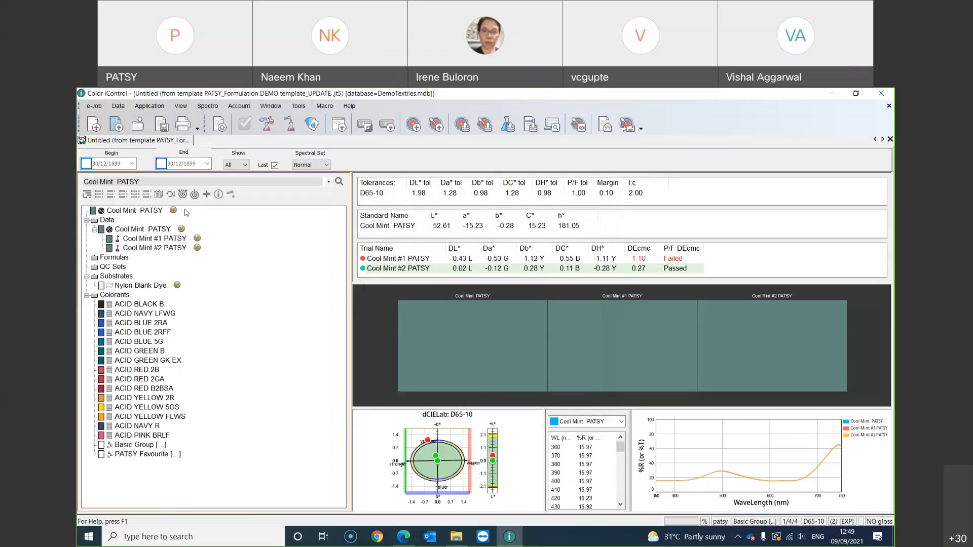
click(268, 125)
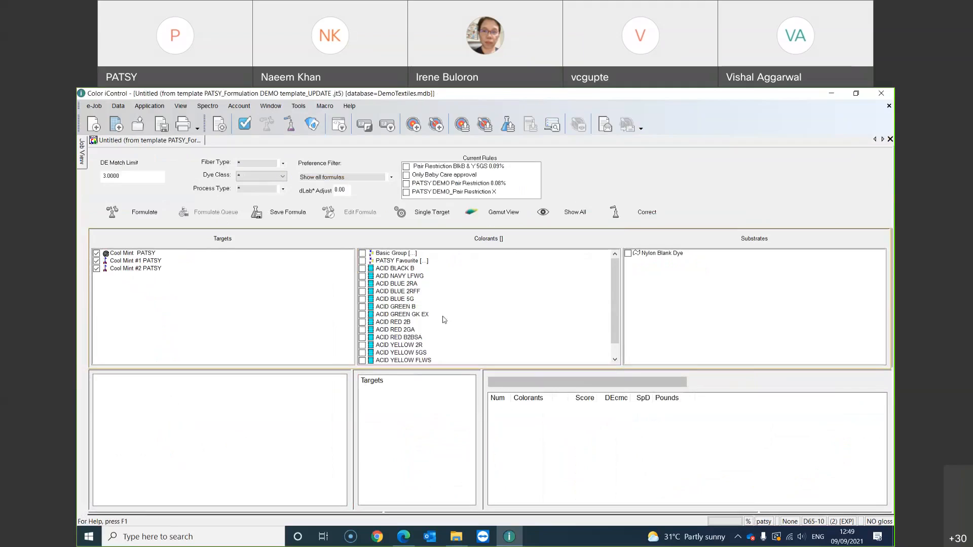
Step: Select the Favourite group's colorants plus ACID BLUE 2RA, ACID BLUE 5G and ACID GREEN B, and clear the colorant selection
click(363, 261)
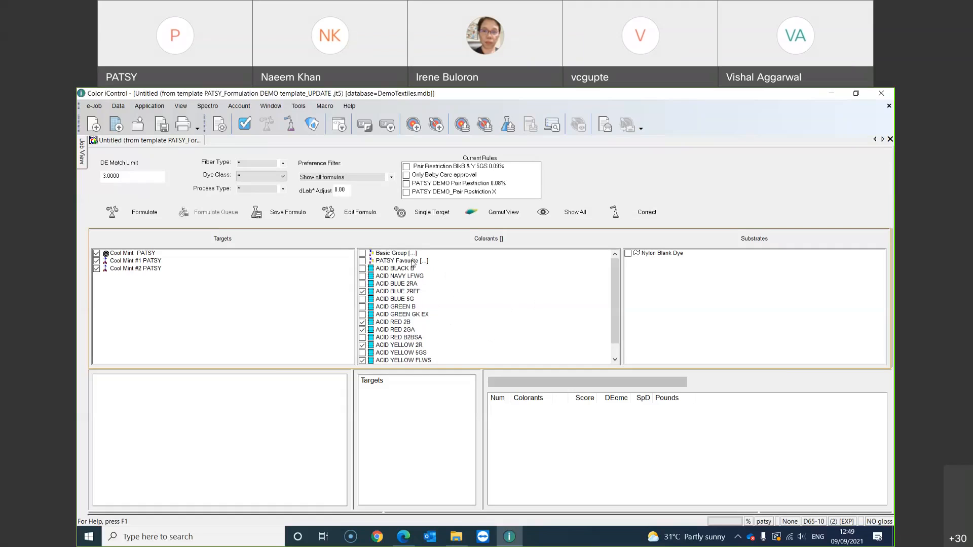
click(363, 284)
click(362, 299)
click(362, 307)
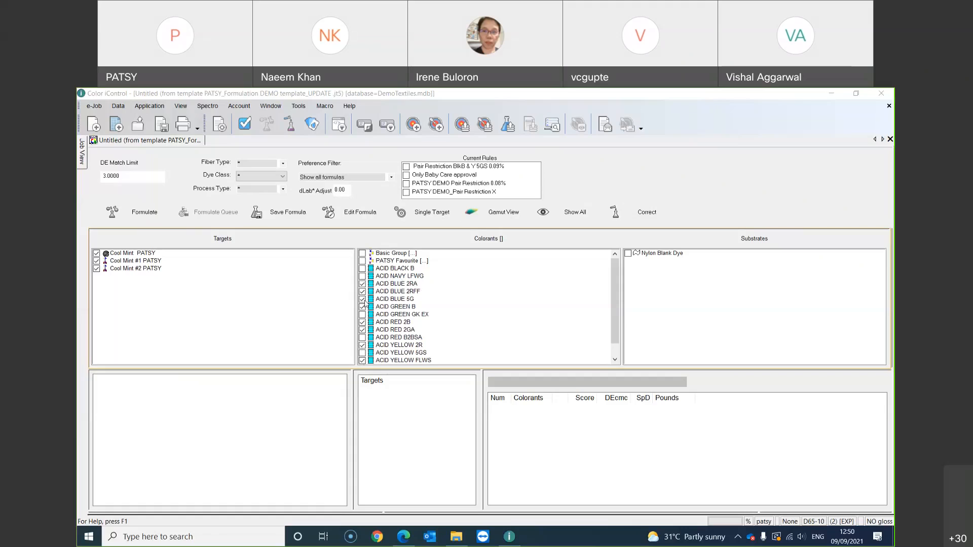
click(377, 243)
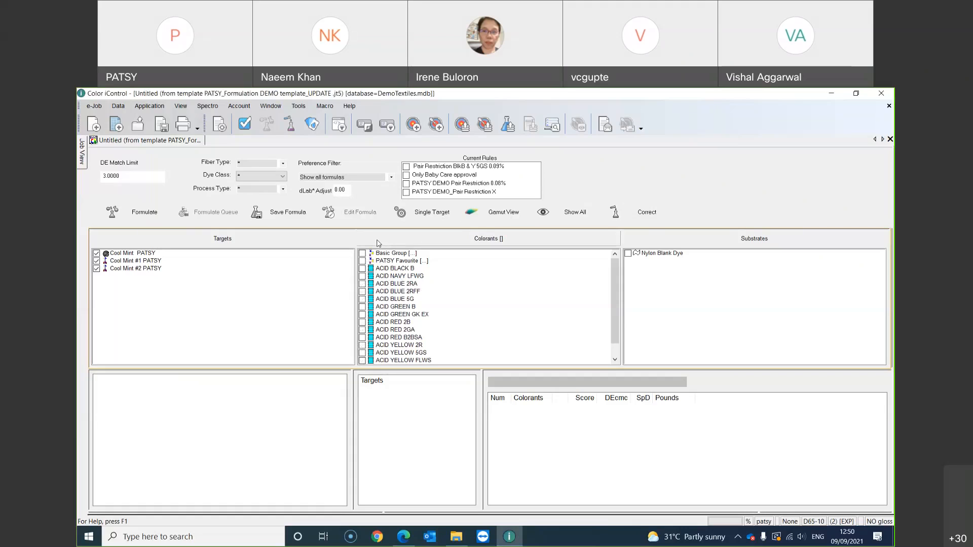
Step: Deselect the Cool Mint #1 and #2 targets and examine the Cool Mint standard in the gamut view with all colorants selected
click(97, 261)
click(97, 268)
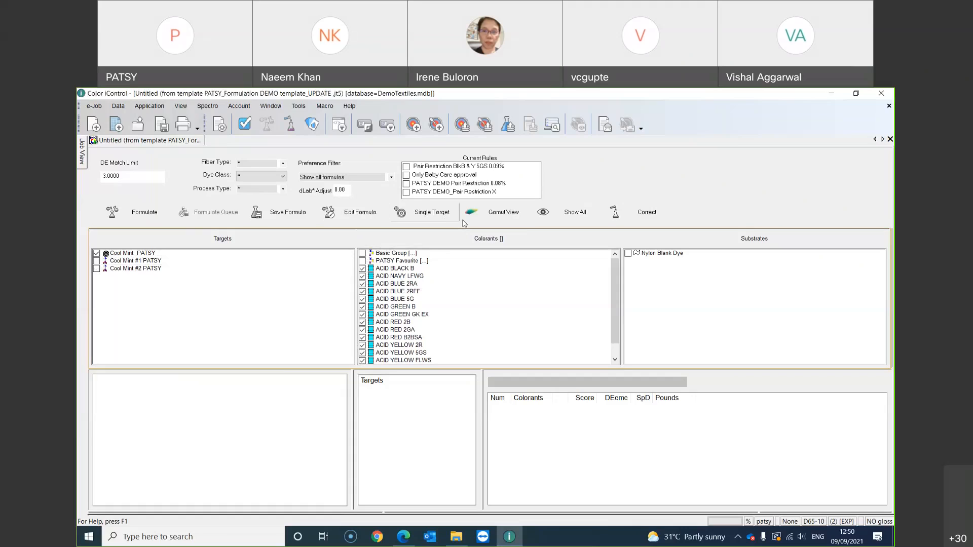
click(499, 216)
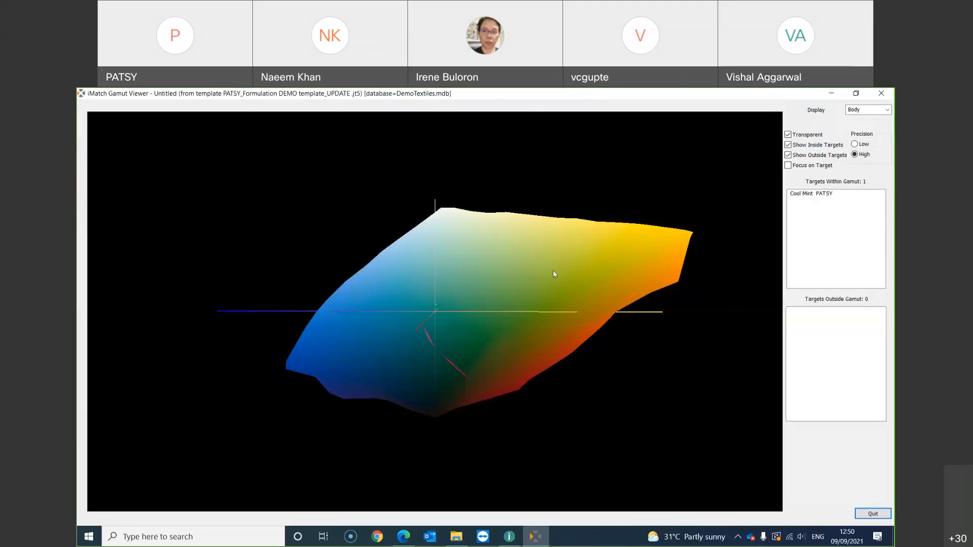
drag(552, 271, 518, 300)
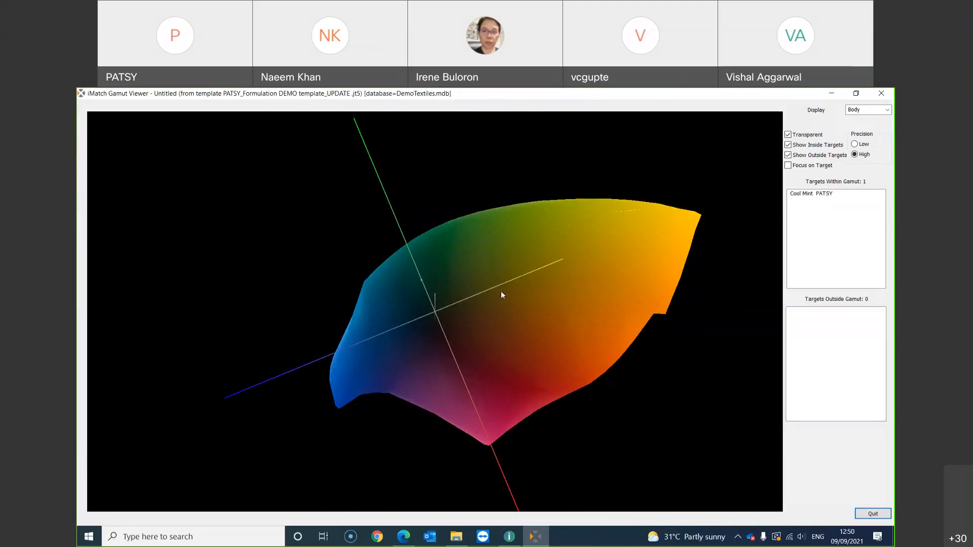
drag(470, 303, 462, 294)
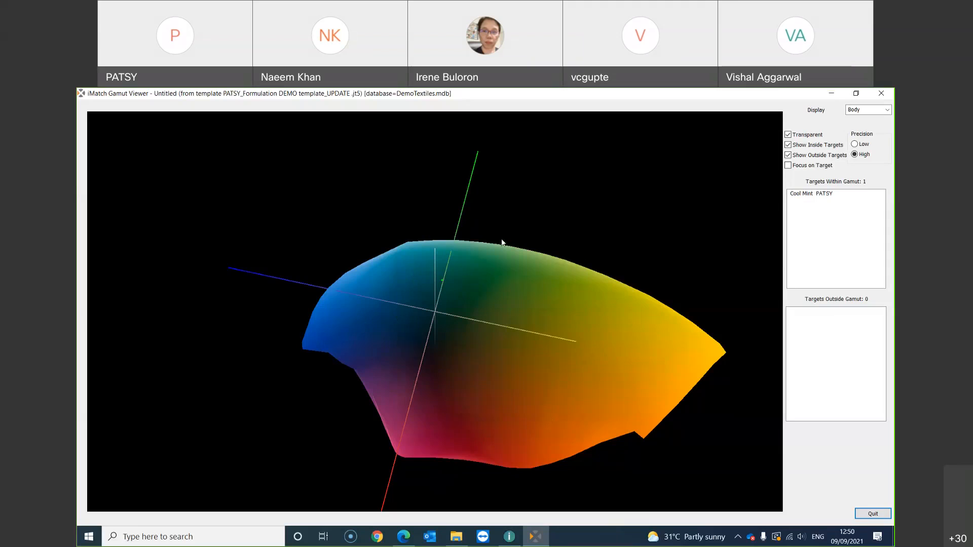
click(882, 94)
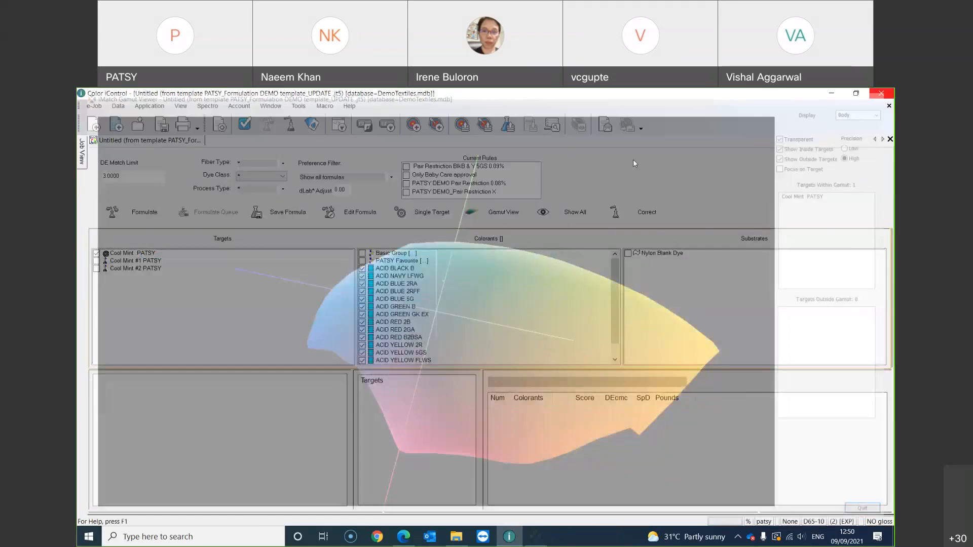
Step: Examine the Cool Mint standard against the gamut of Basic Group without ACID BLUE 2RA, and clear the colorant selection
click(362, 253)
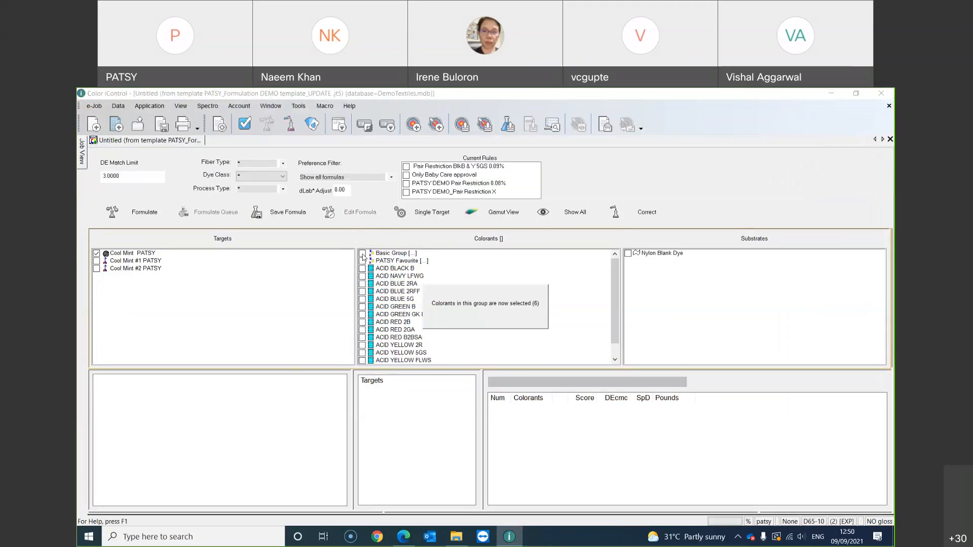
click(362, 284)
click(495, 215)
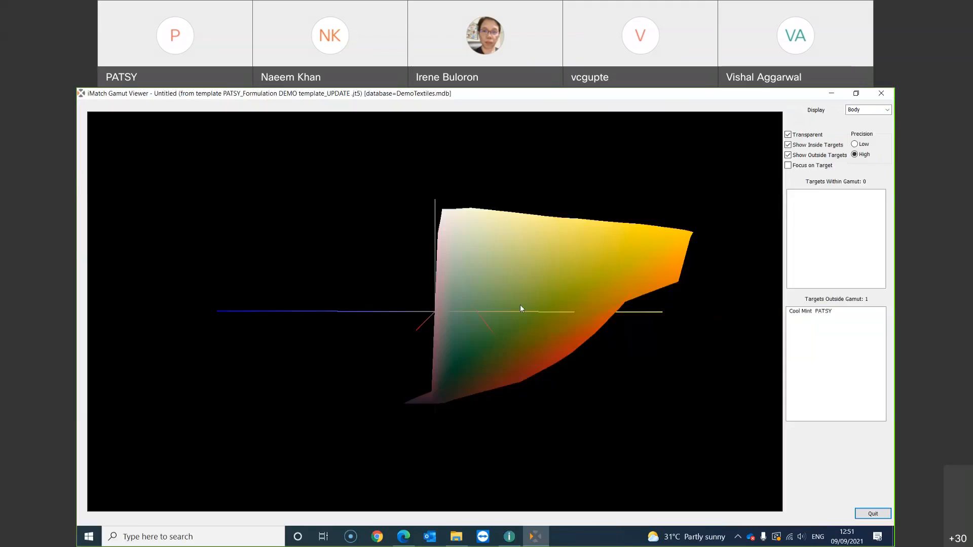
drag(520, 305, 415, 331)
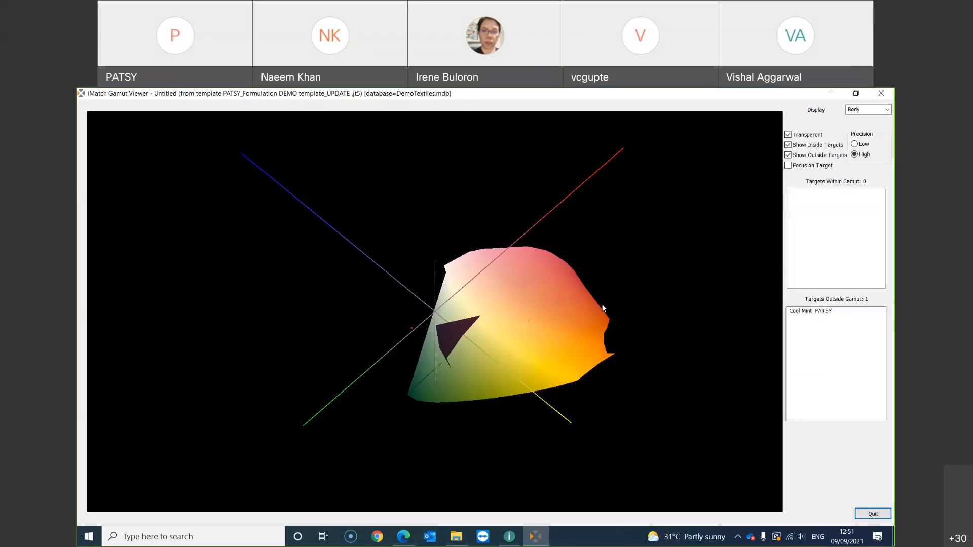
click(885, 94)
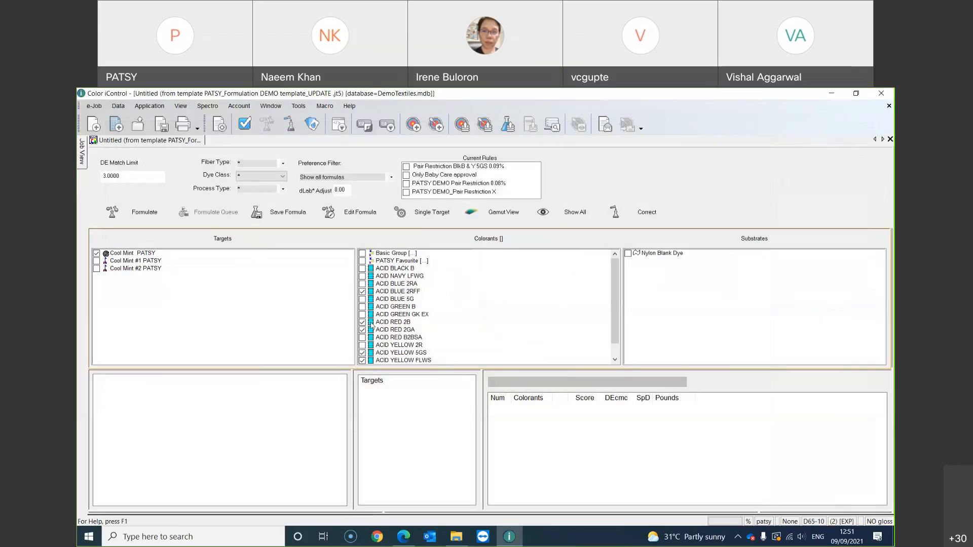
click(381, 242)
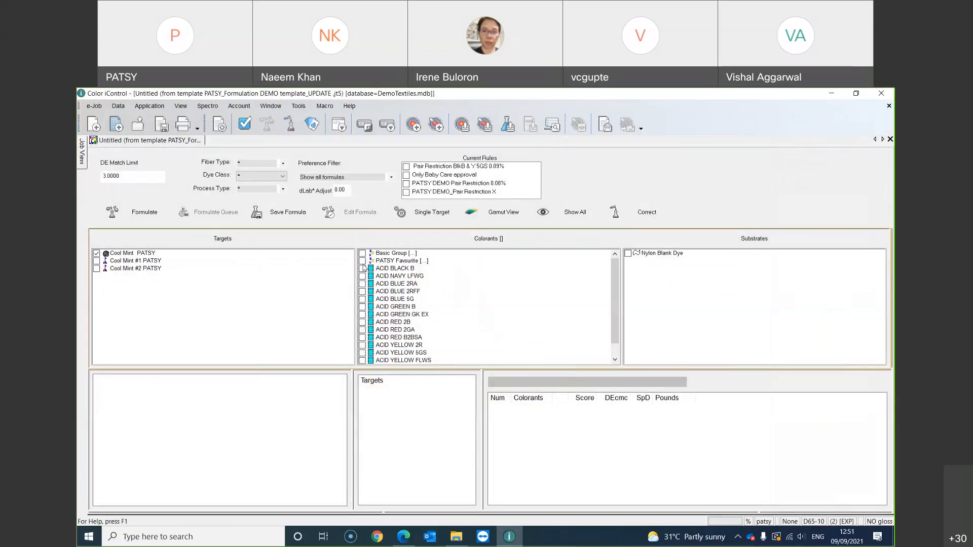
Step: Select all individual colorants and the Nylon Blank Dye substrate for the Cool Mint standard
click(387, 243)
drag(722, 271, 721, 272)
drag(885, 311, 887, 281)
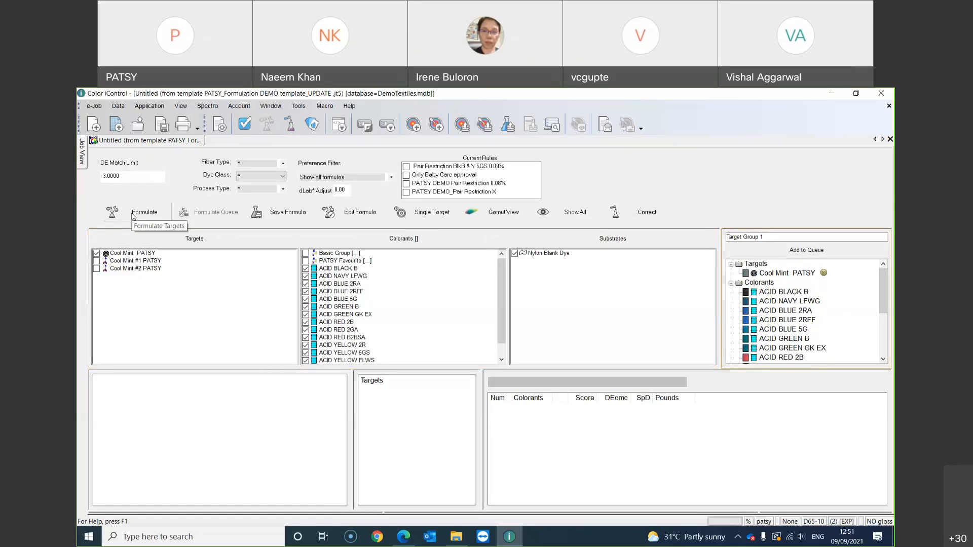
Step: Set the DE match limit to 0.8 and formulate the Cool Mint standard
drag(131, 178, 81, 177)
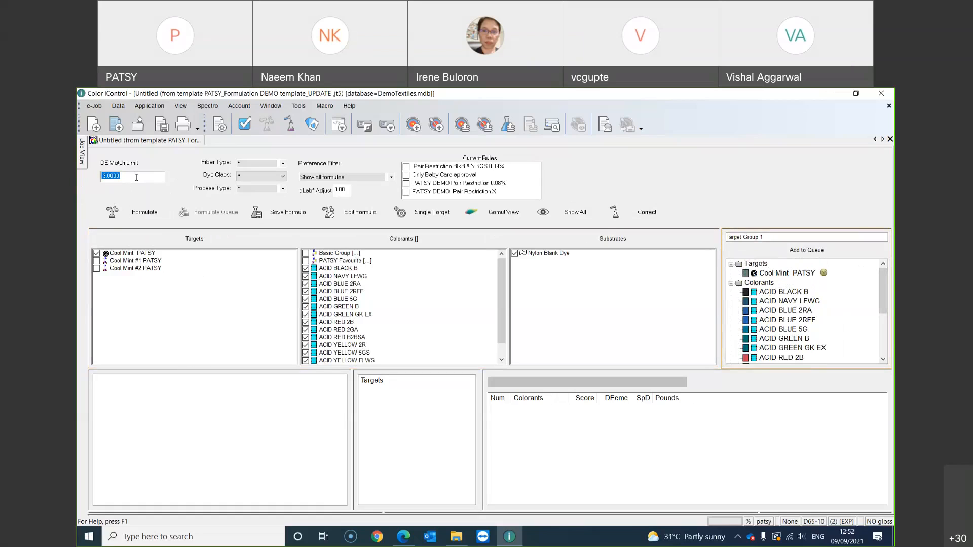
text(0.8)
click(140, 212)
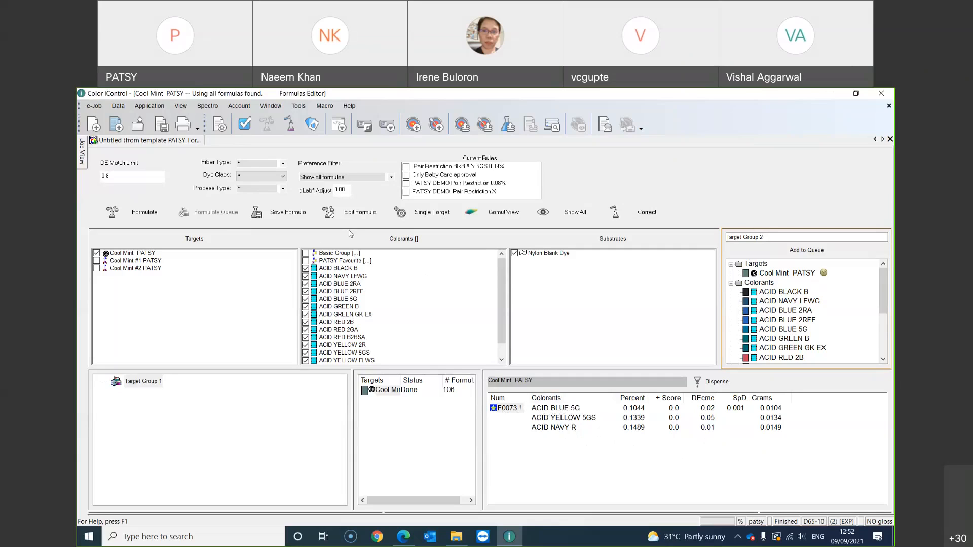
Step: Set the job's colorants per combination to 4 and formulate the Cool Mint standard again
click(220, 127)
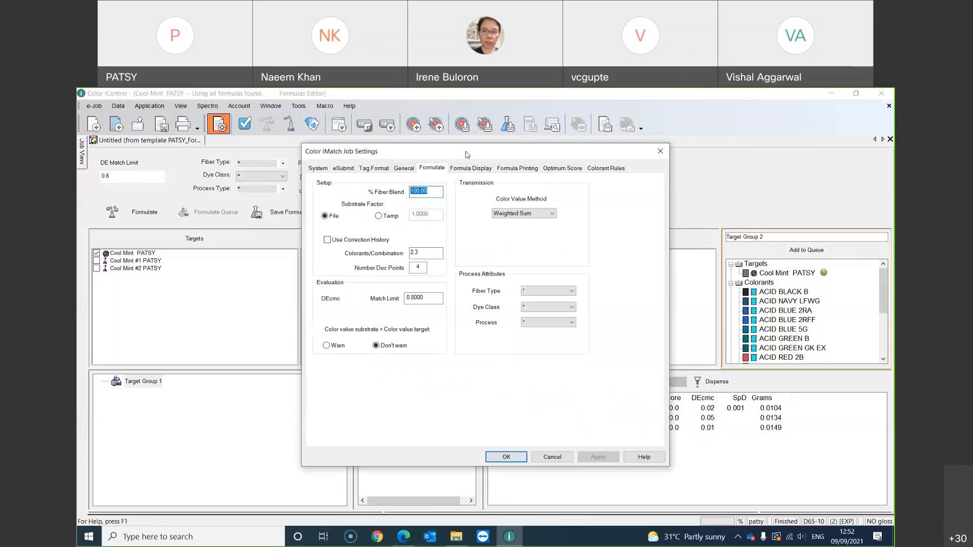
drag(466, 154, 432, 168)
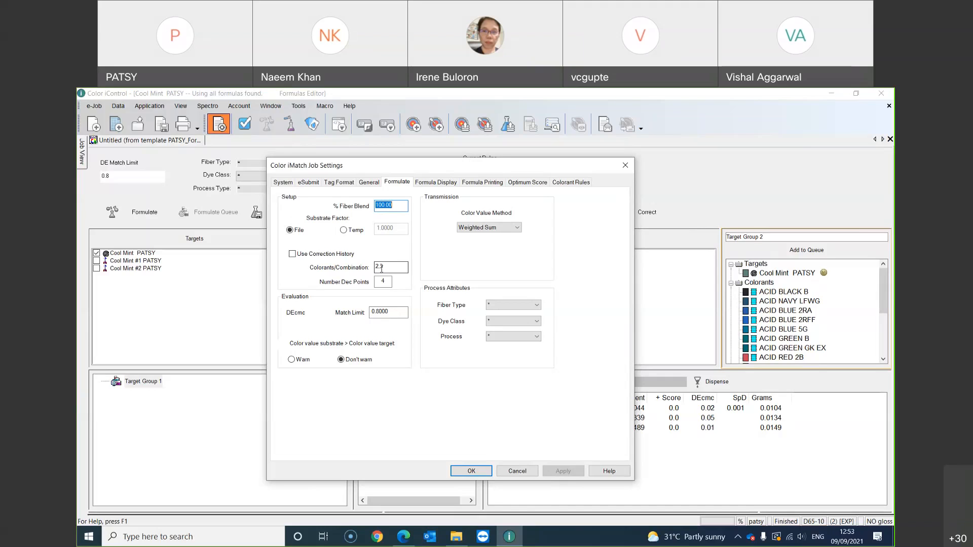
click(380, 267)
text(4)
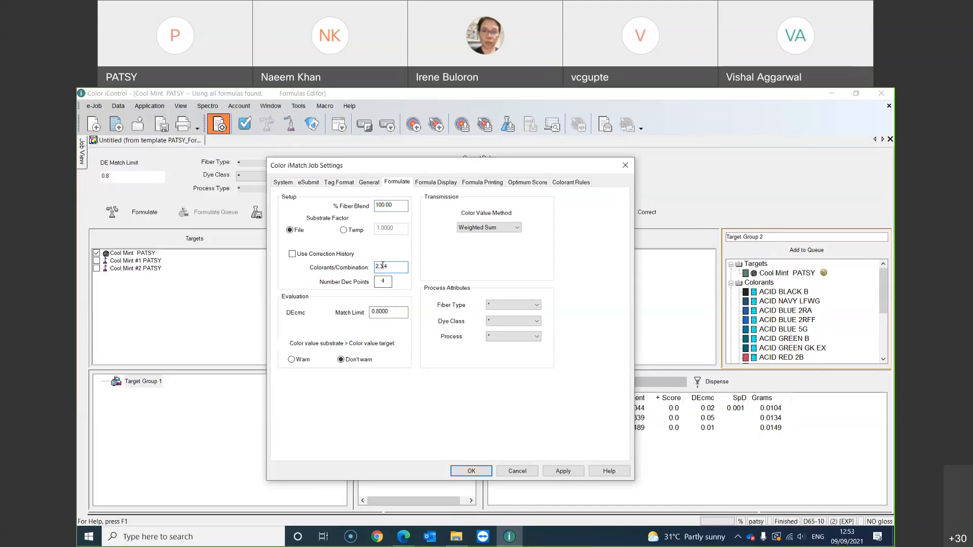
double_click(382, 267)
text(4)
double_click(387, 282)
drag(478, 169, 393, 157)
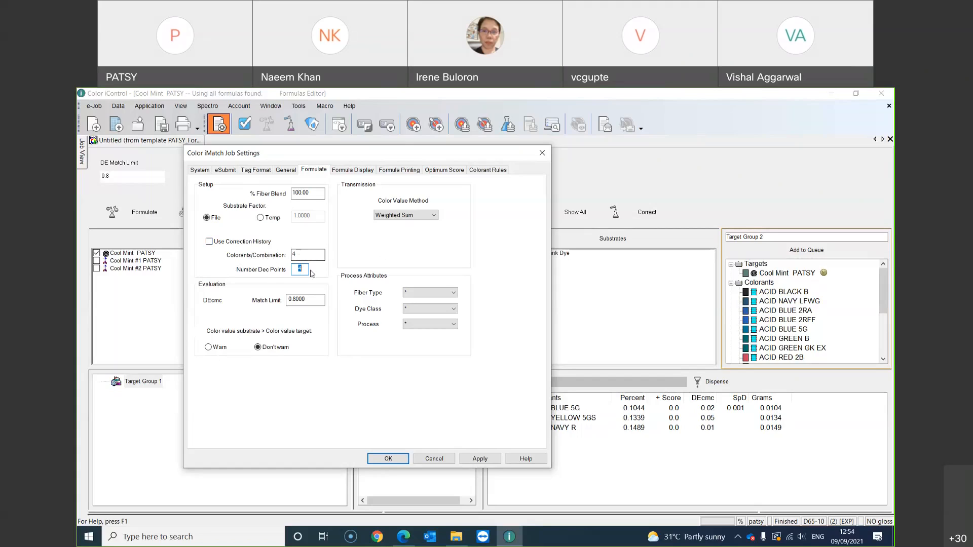
click(476, 458)
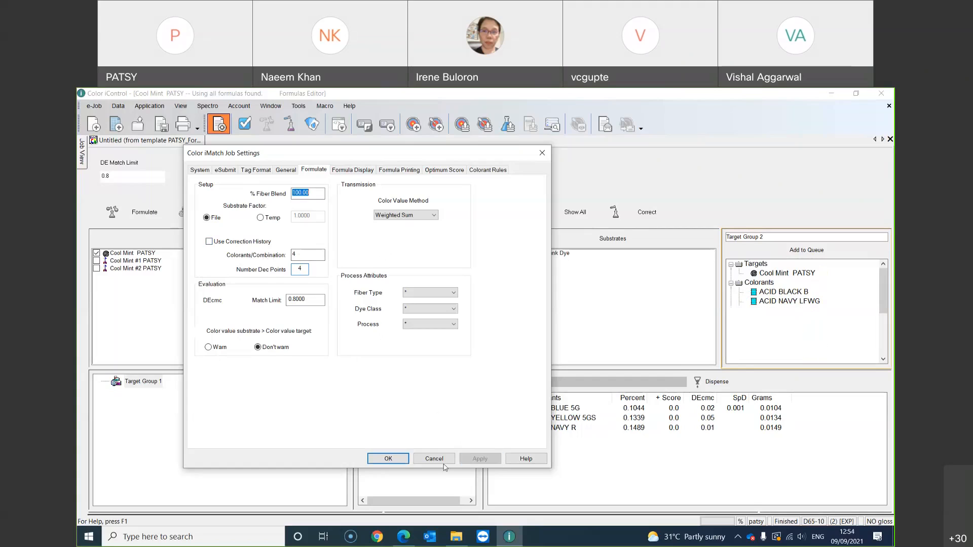
click(387, 458)
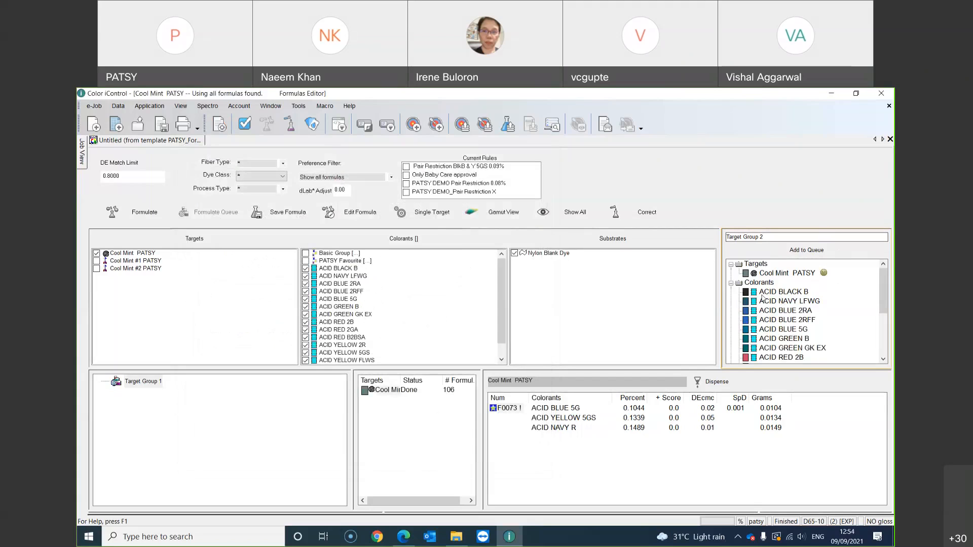
click(127, 216)
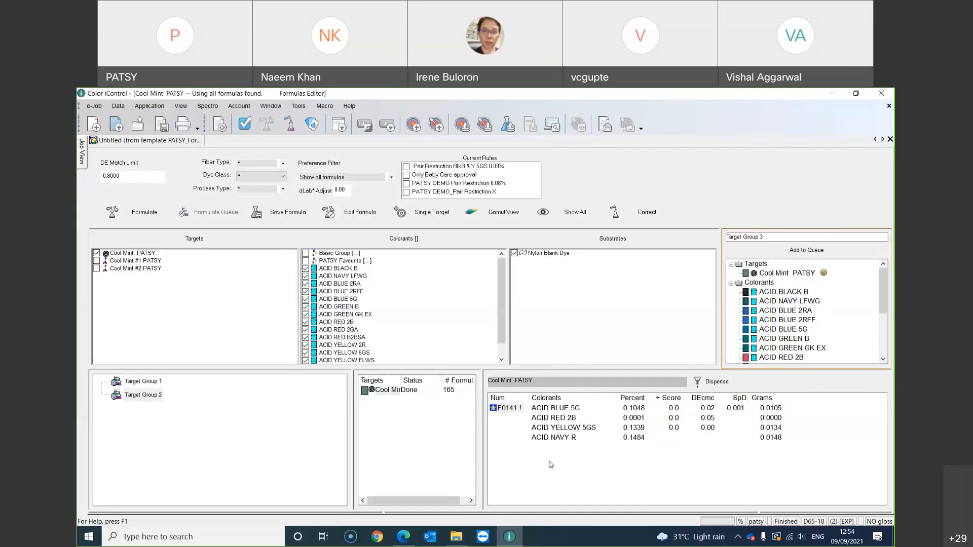
Step: Try DEcmc as the first optimum score item, return it to Spectral Shape, and adjust its weighting near normal
click(222, 128)
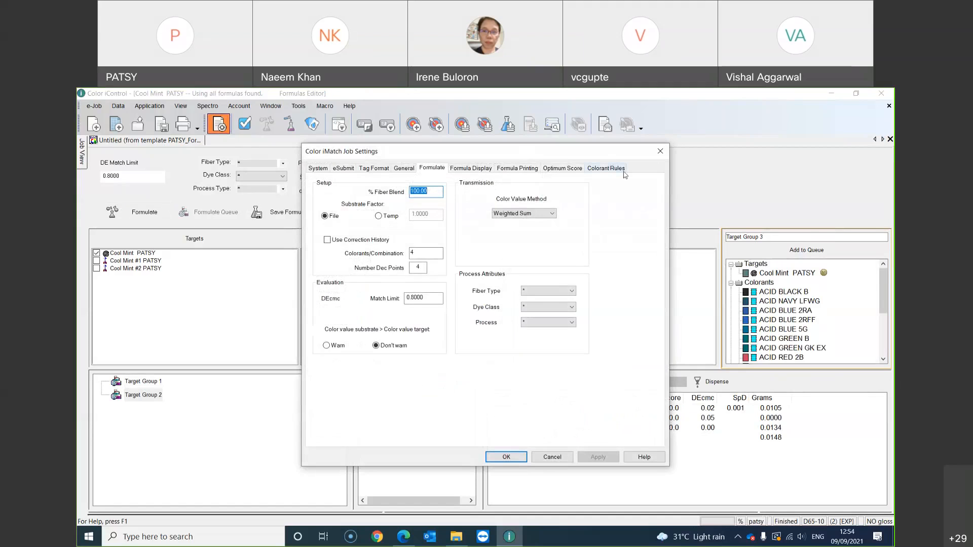
click(562, 169)
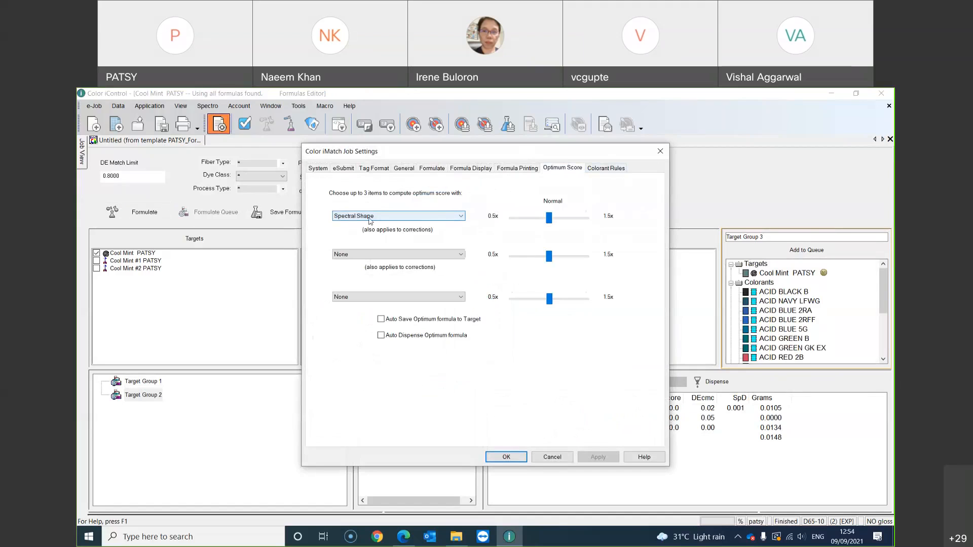
click(445, 218)
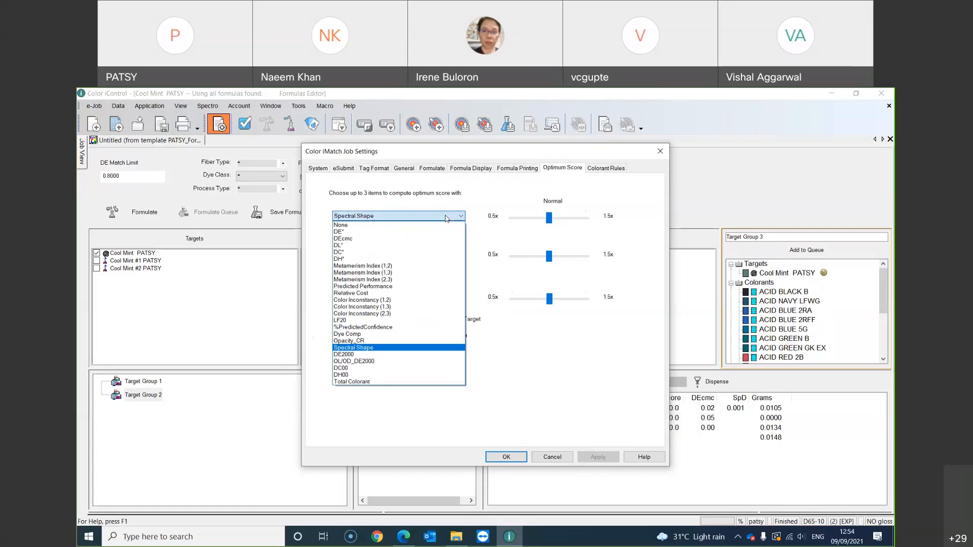
click(430, 239)
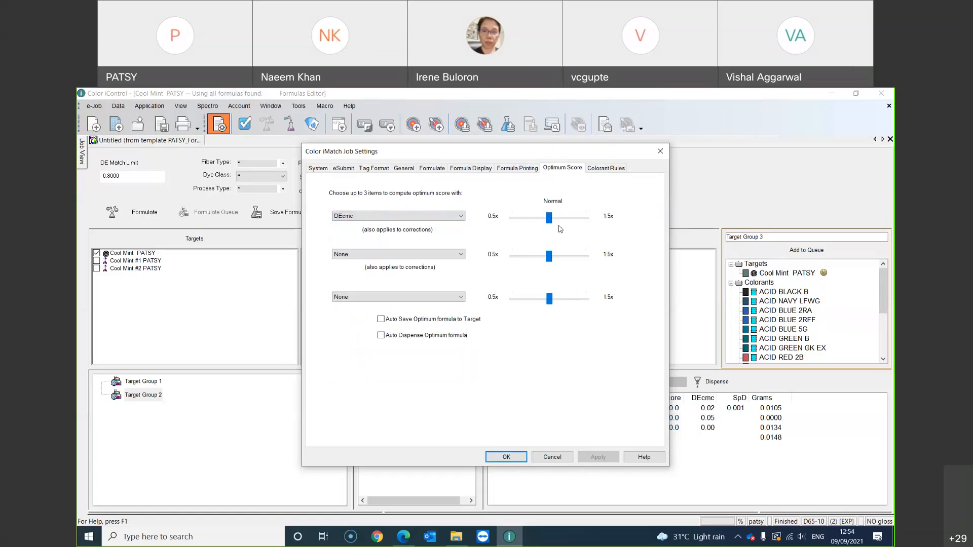
click(462, 219)
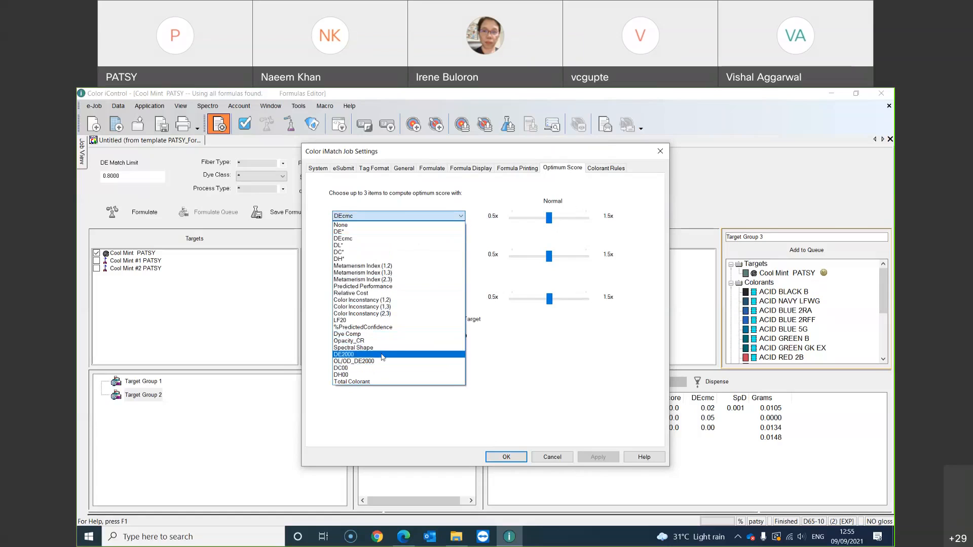
click(383, 348)
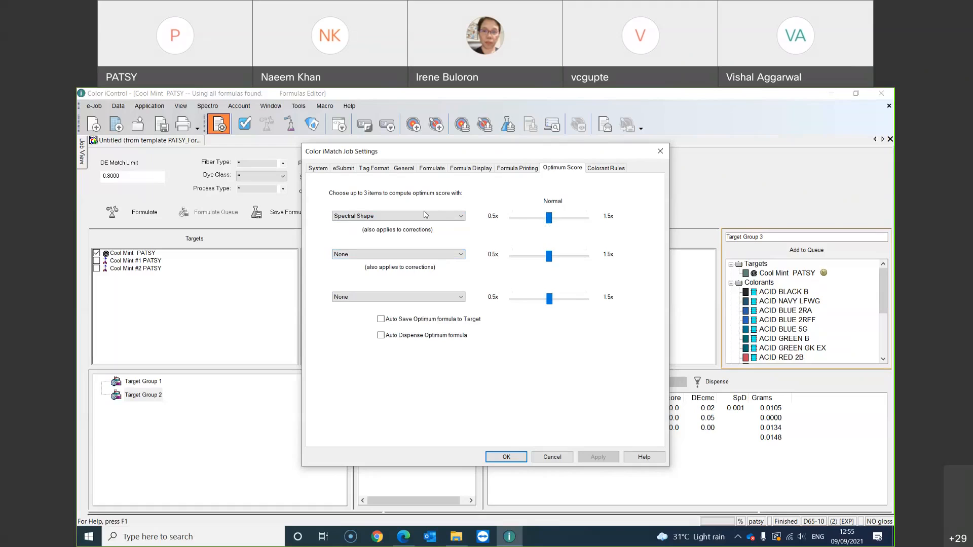
drag(548, 218, 568, 222)
drag(568, 223, 554, 223)
click(497, 458)
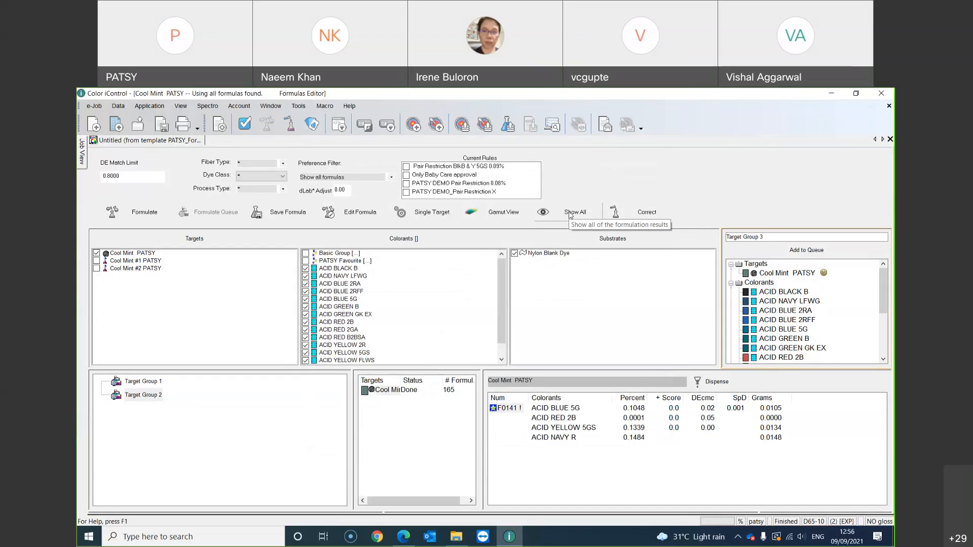
Step: Browse all formulas calculated for Target Group 2 and return to the formulation view
click(569, 215)
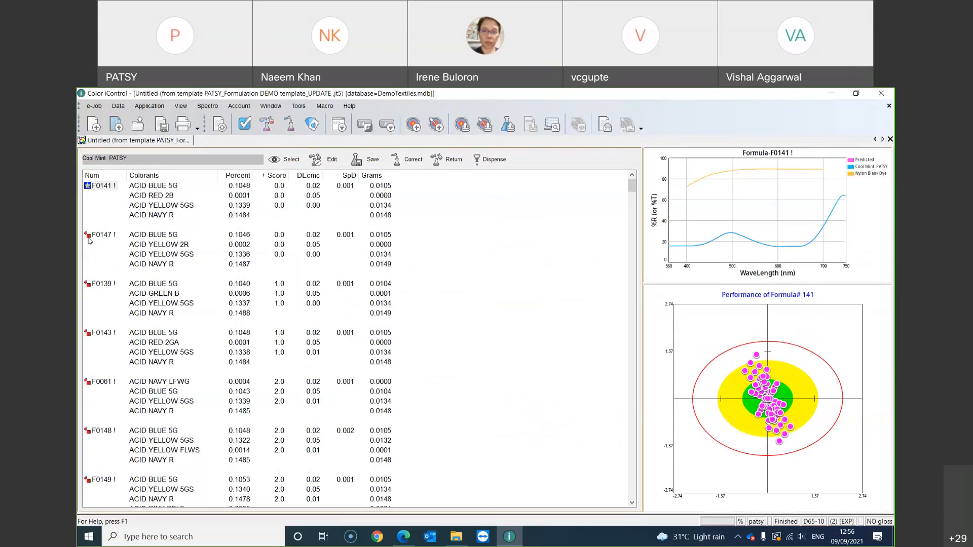
scroll(506, 326, down, 10)
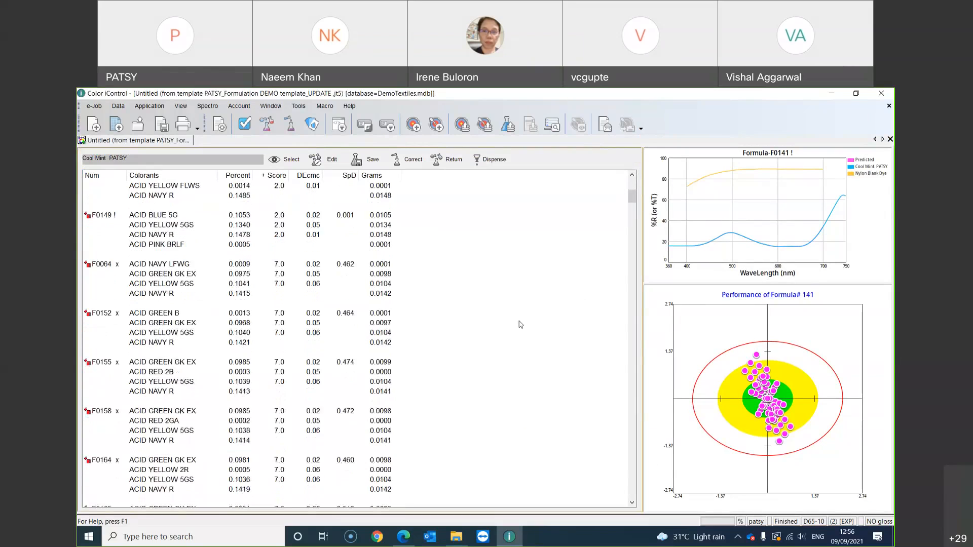
scroll(520, 324, down, 12)
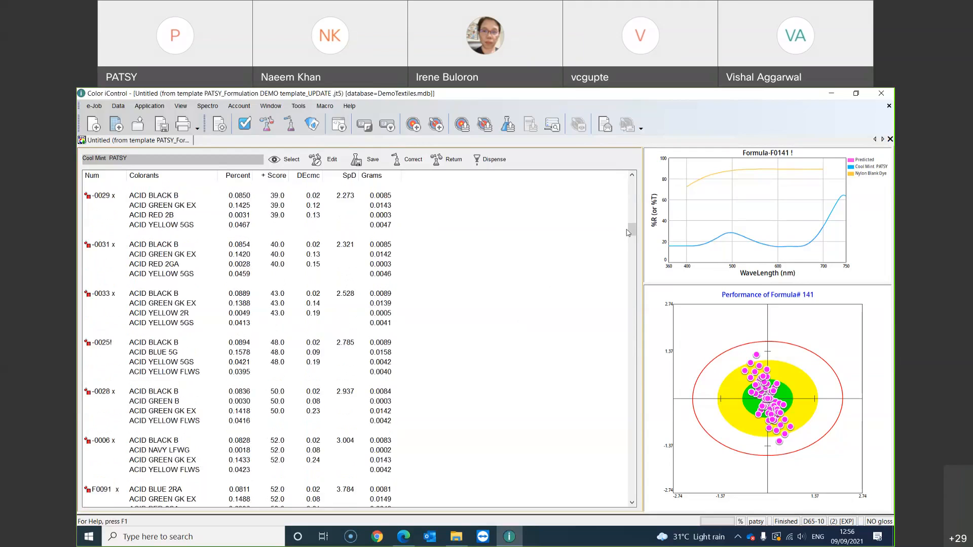
drag(631, 232, 655, 230)
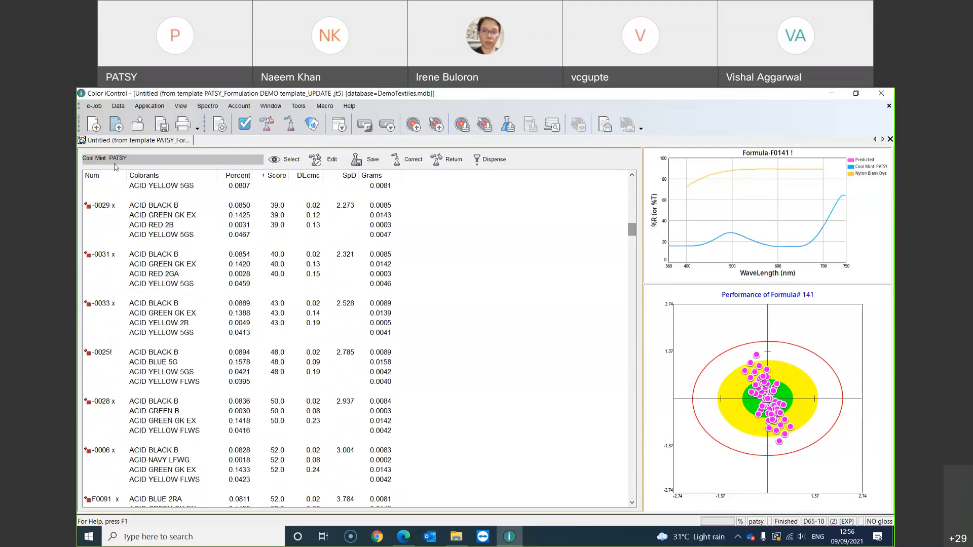
click(453, 165)
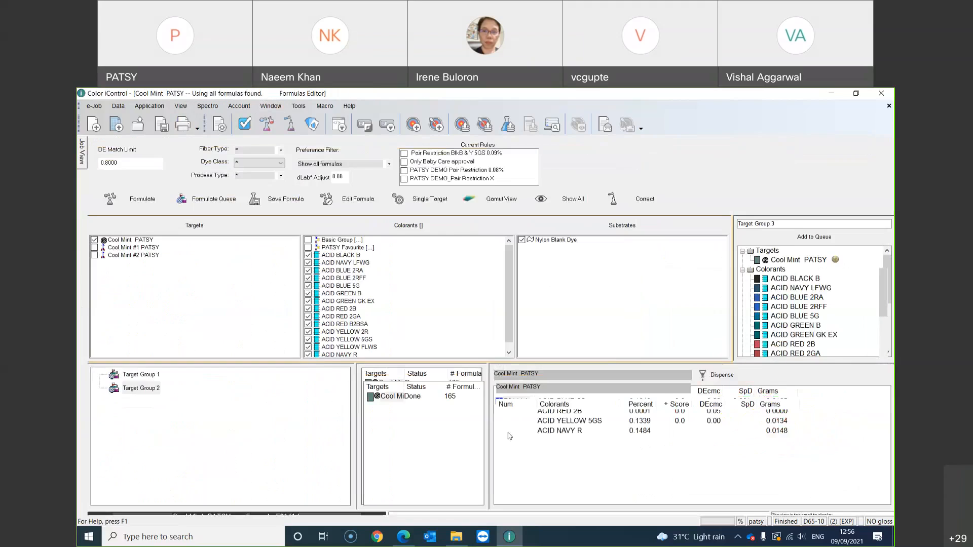
Step: Show all formulas for Target Group 1 and browse the list ranked by score
click(147, 387)
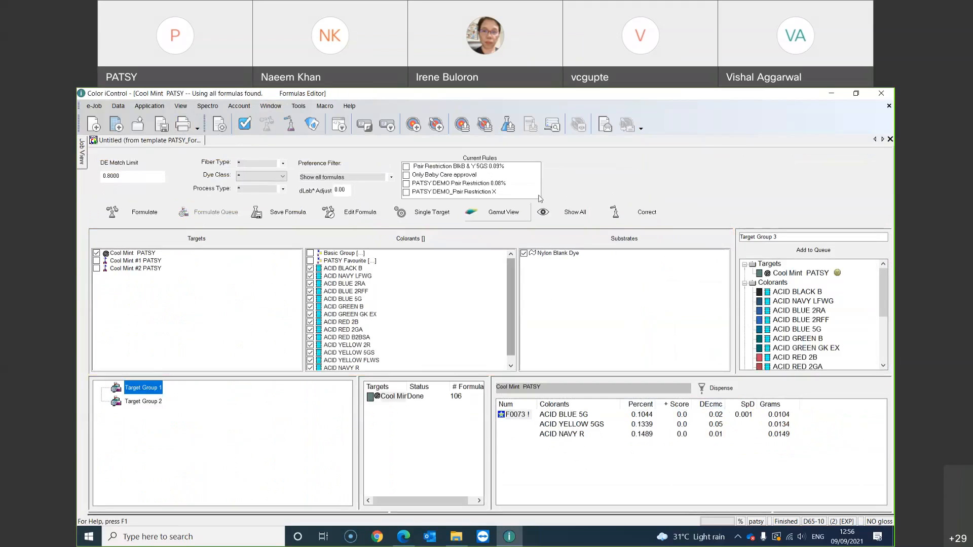
click(571, 217)
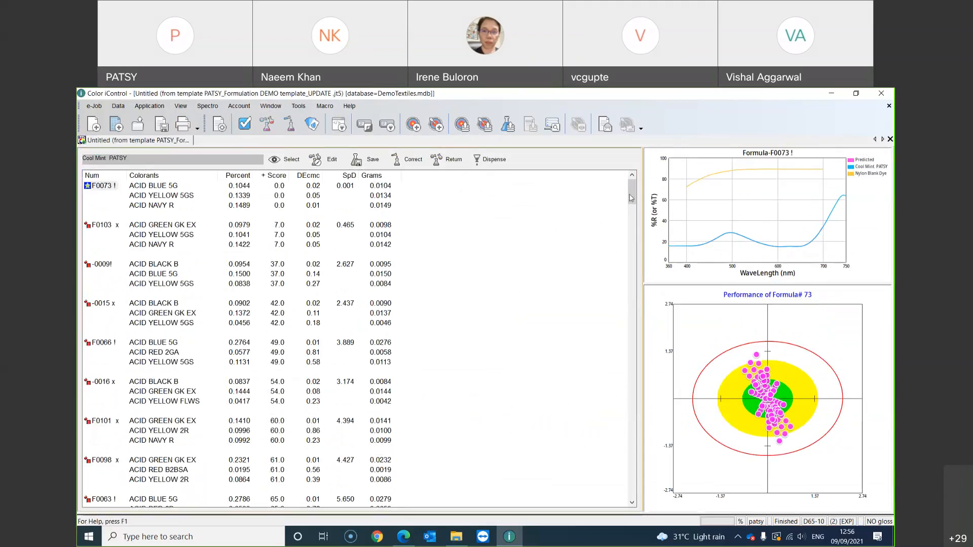
click(631, 255)
drag(631, 255, 638, 350)
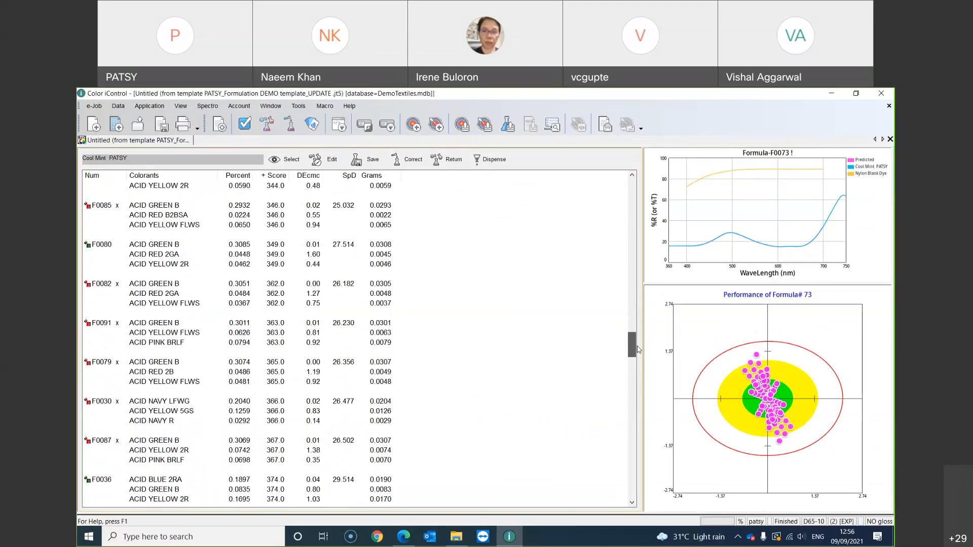
drag(638, 349, 628, 190)
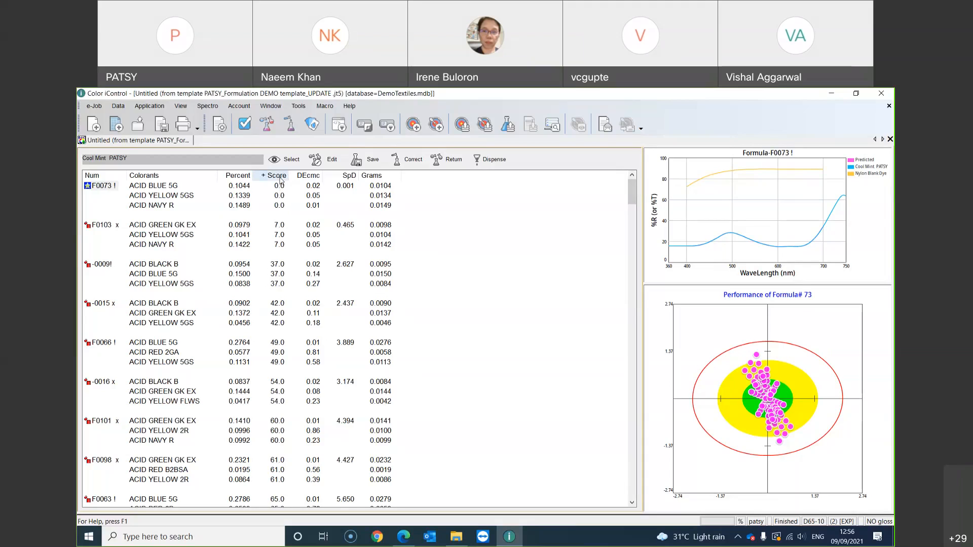
Step: Compare the graphs of the lowest-score and highest-score formulas by reversing the score sort, and restore ascending score order
click(107, 186)
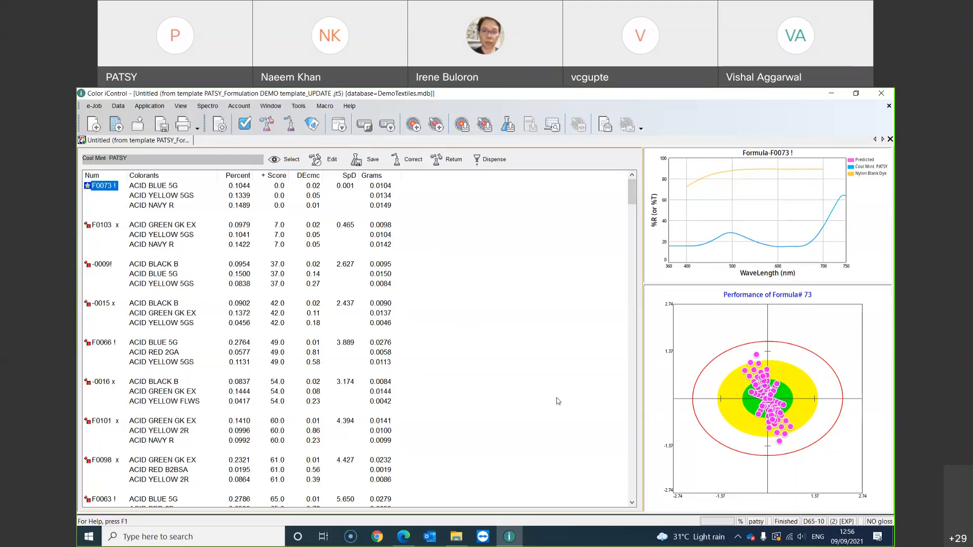
click(276, 175)
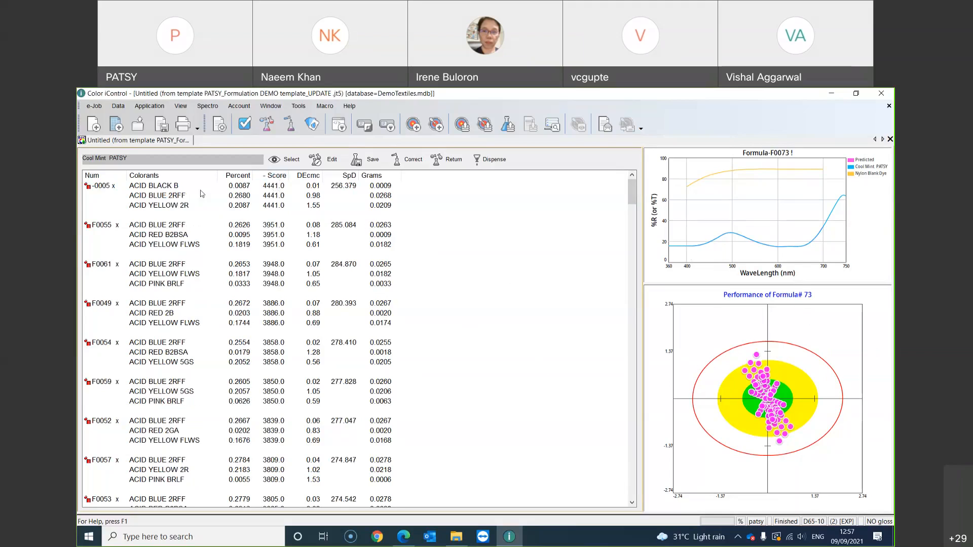
click(104, 187)
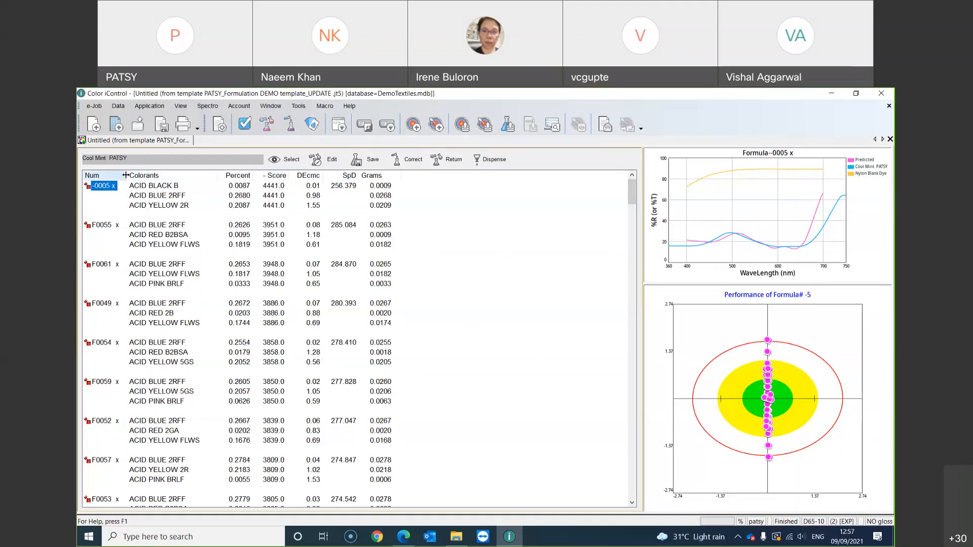
click(273, 178)
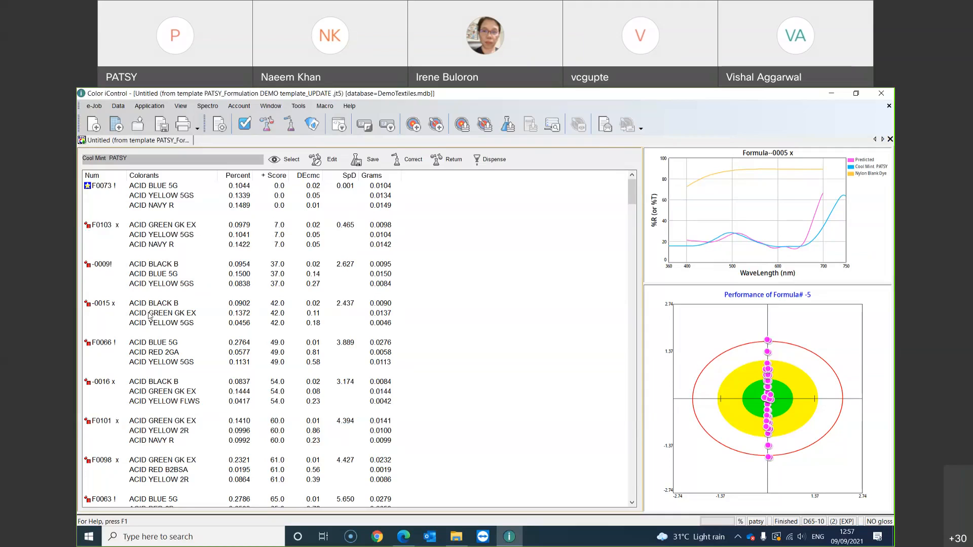
Step: Examine the preference markers down the formula list as far as F0088, and return to the formulation view
scroll(149, 317, down, 10)
scroll(150, 317, down, 9)
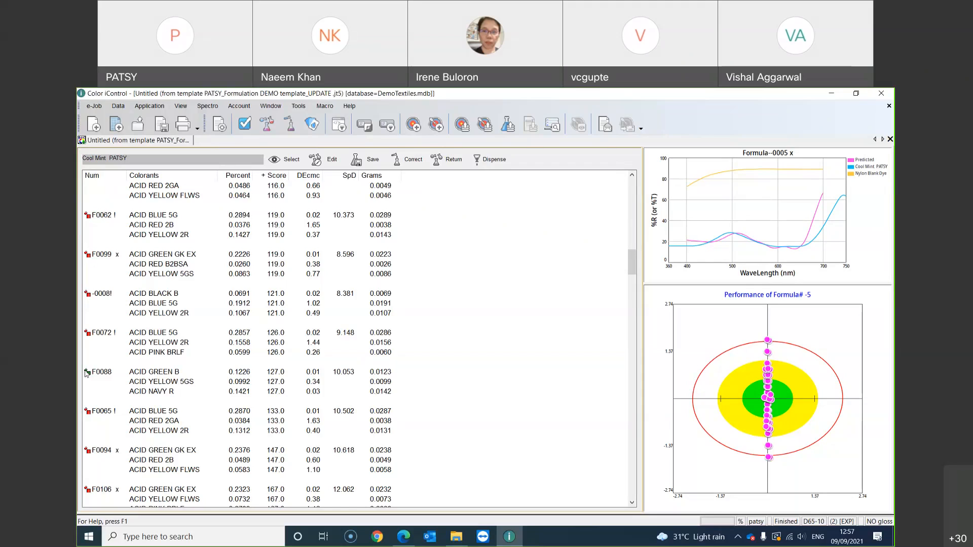
right_click(155, 373)
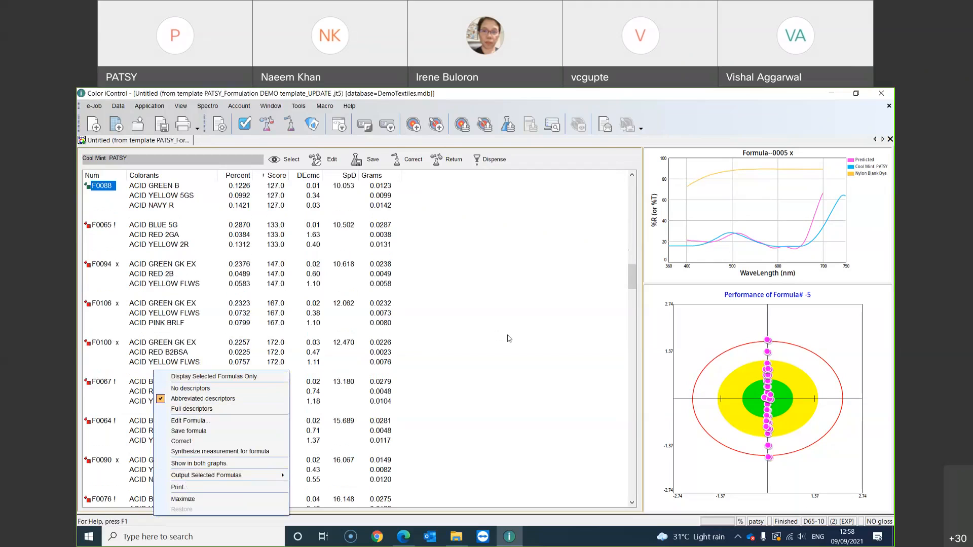
click(450, 160)
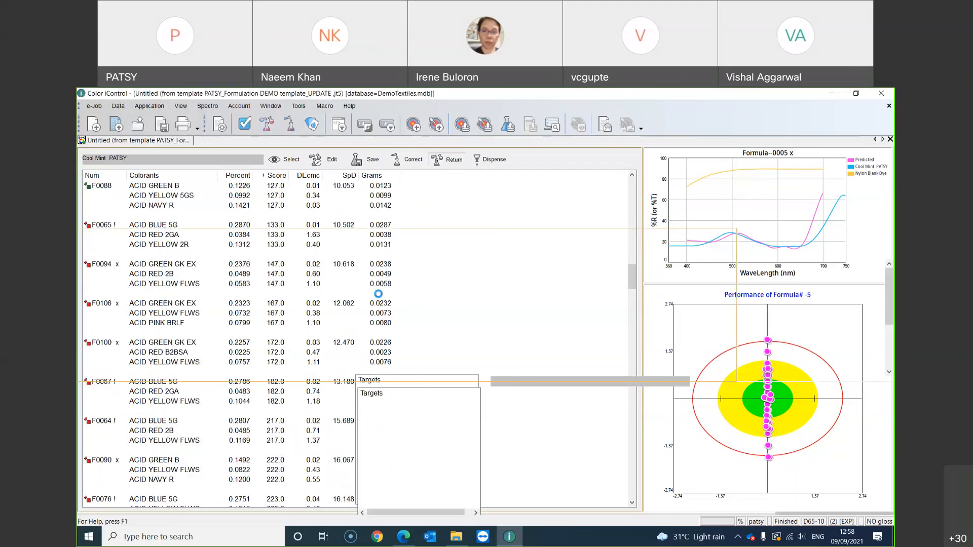
Step: Open the properties of the ACID BLACK B colorant
right_click(359, 270)
click(339, 270)
right_click(339, 267)
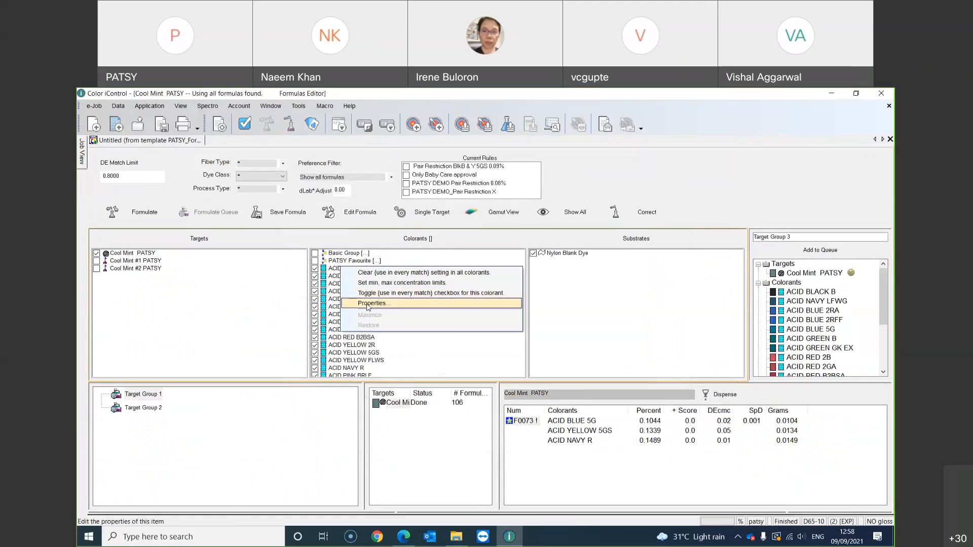
click(370, 303)
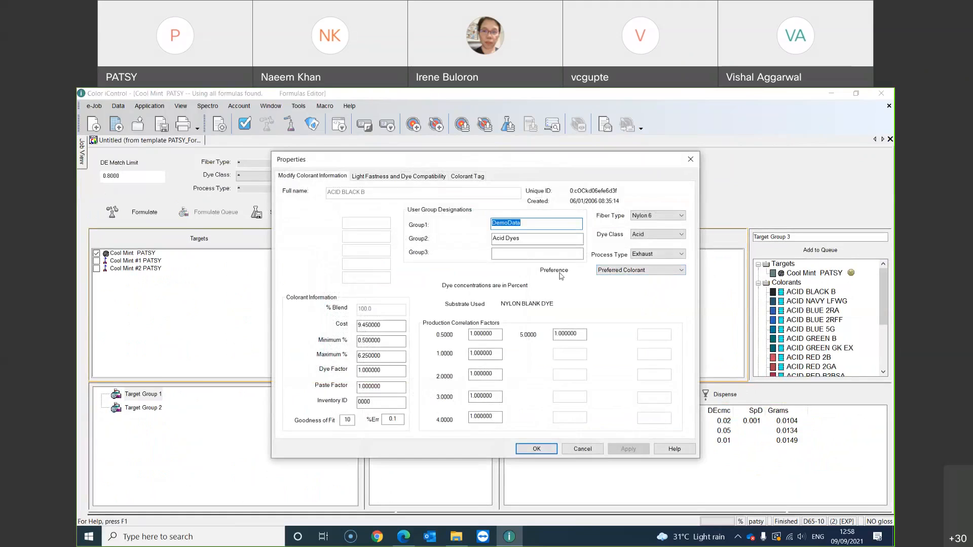
Step: Review the available preference options for ACID BLACK B and close its properties without saving
click(648, 274)
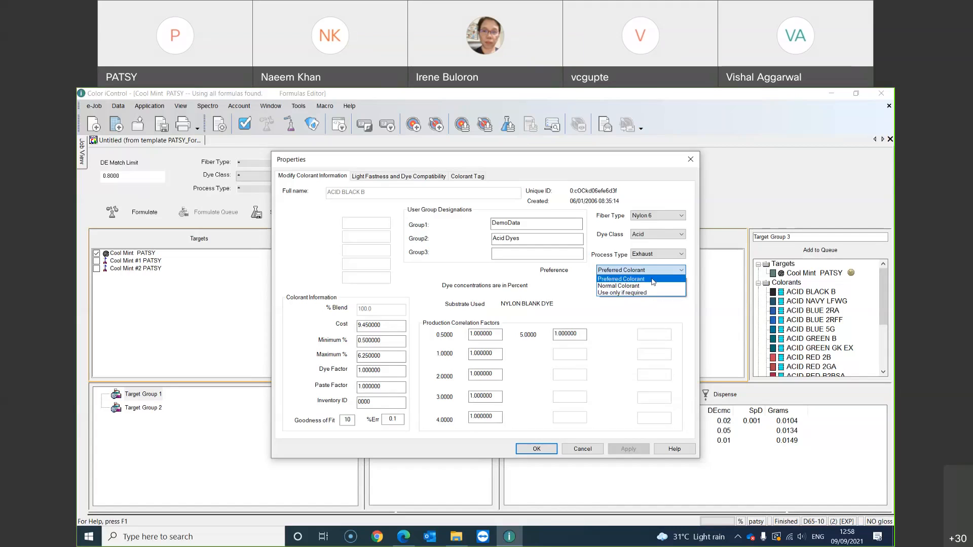
click(570, 285)
click(582, 449)
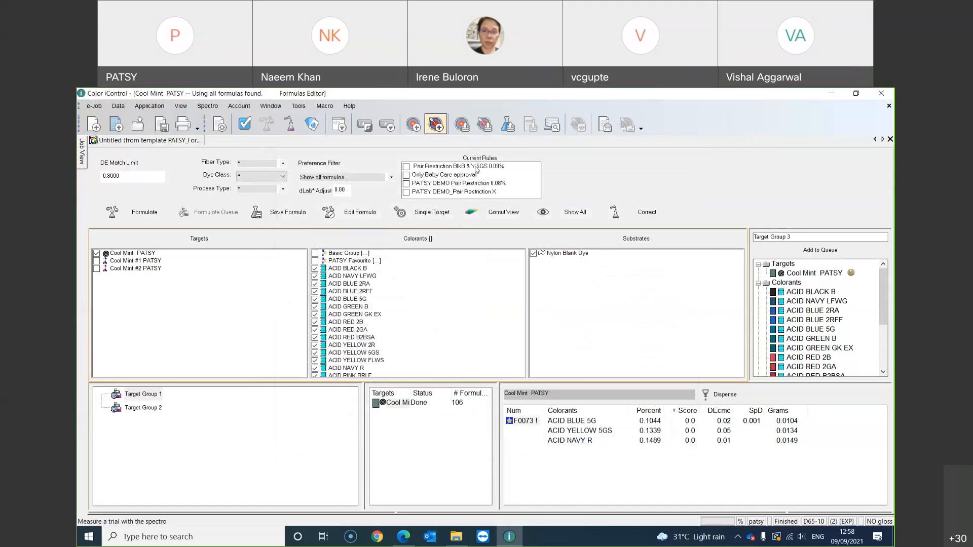
Step: Show all formulas and view the safety warnings associated with formula F0073
click(582, 215)
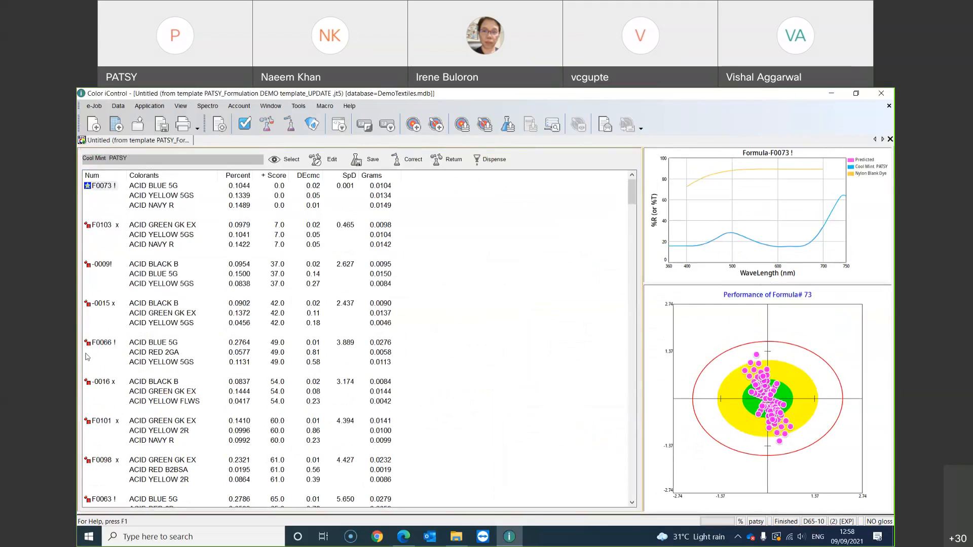
scroll(102, 420, down, 5)
scroll(111, 430, up, 5)
click(116, 187)
right_click(116, 188)
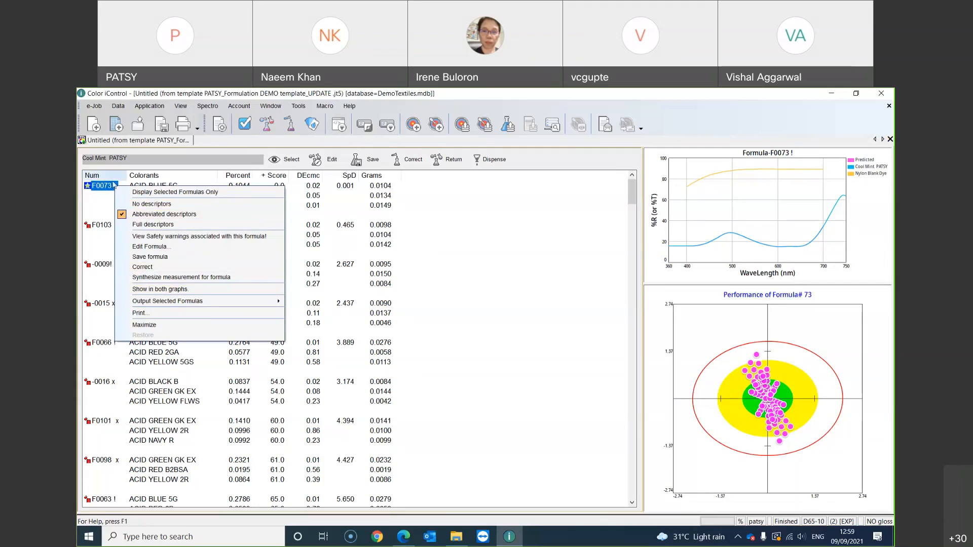
click(107, 187)
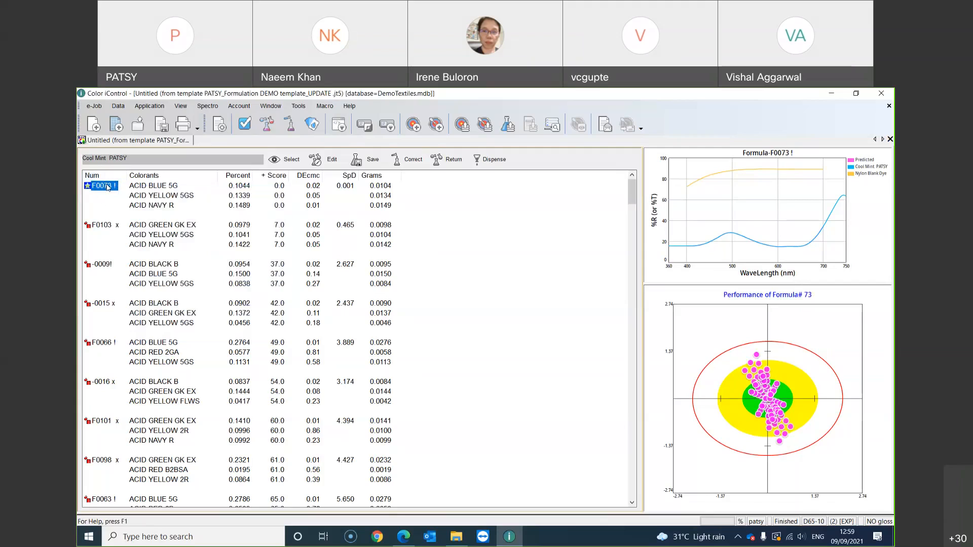
right_click(107, 187)
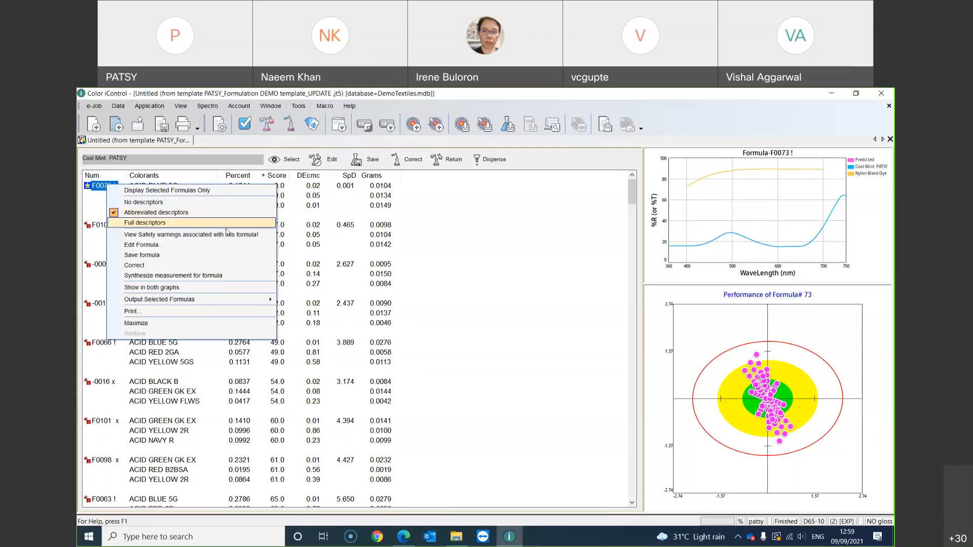
click(174, 236)
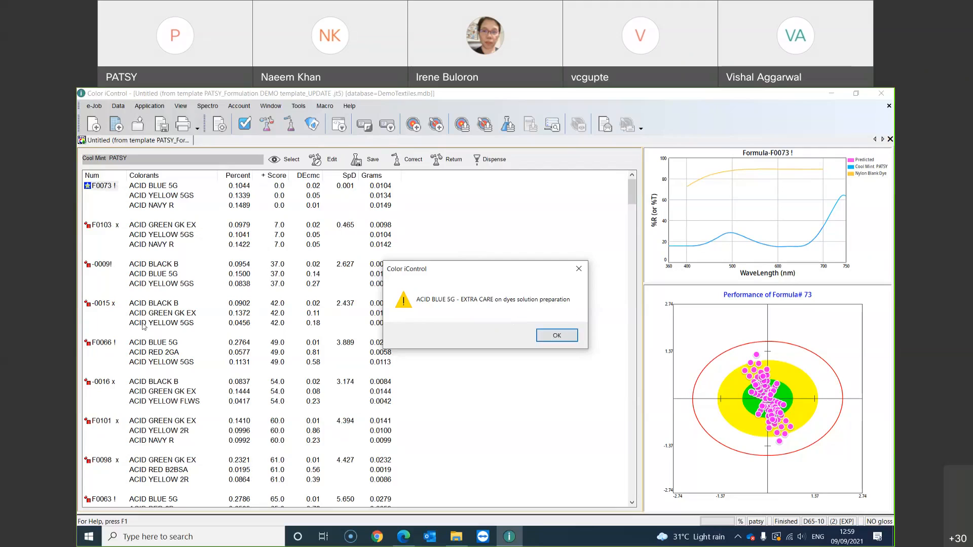
click(573, 336)
Step: Return to the formulation view and examine the safety comment and colorant tag data in the ACID BLUE 5G properties
scroll(186, 374, down, 5)
scroll(186, 374, down, 6)
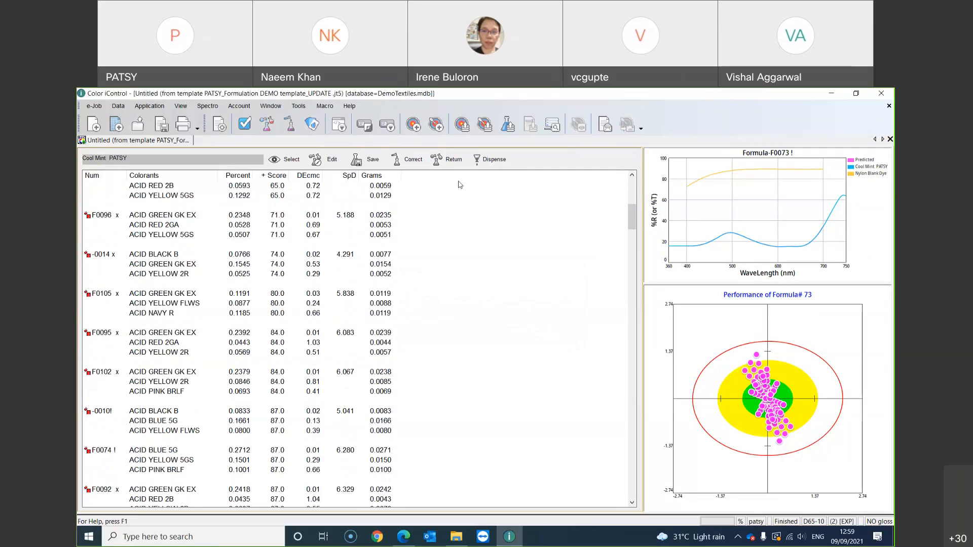
click(452, 160)
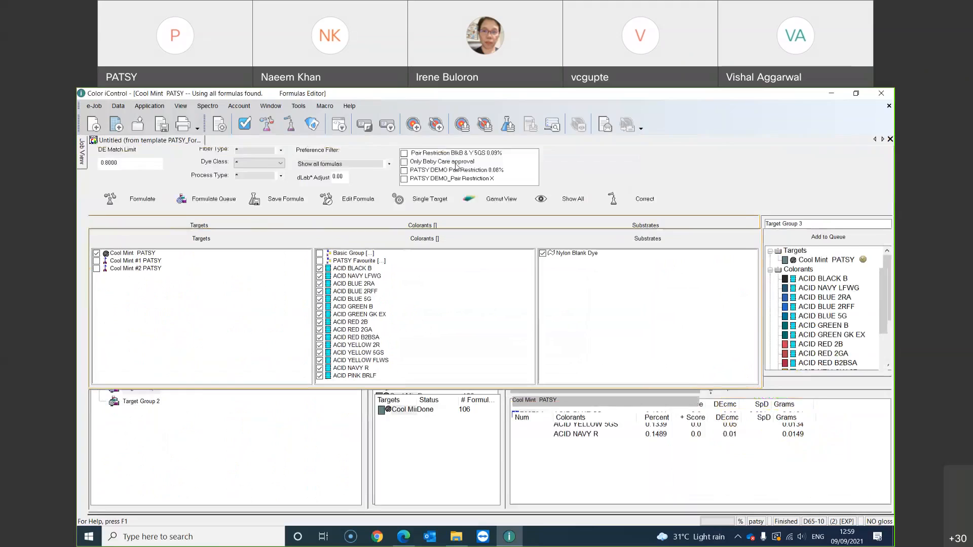
right_click(363, 303)
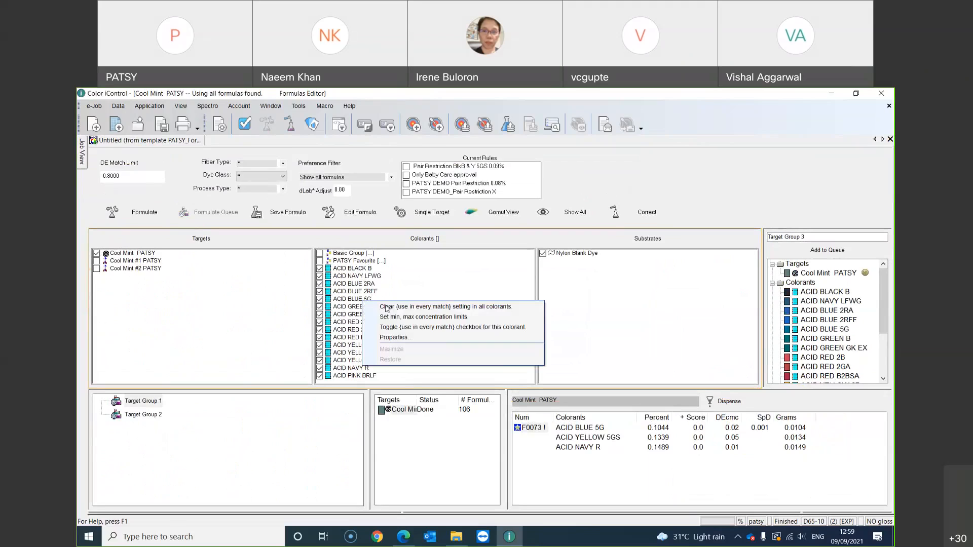
click(395, 338)
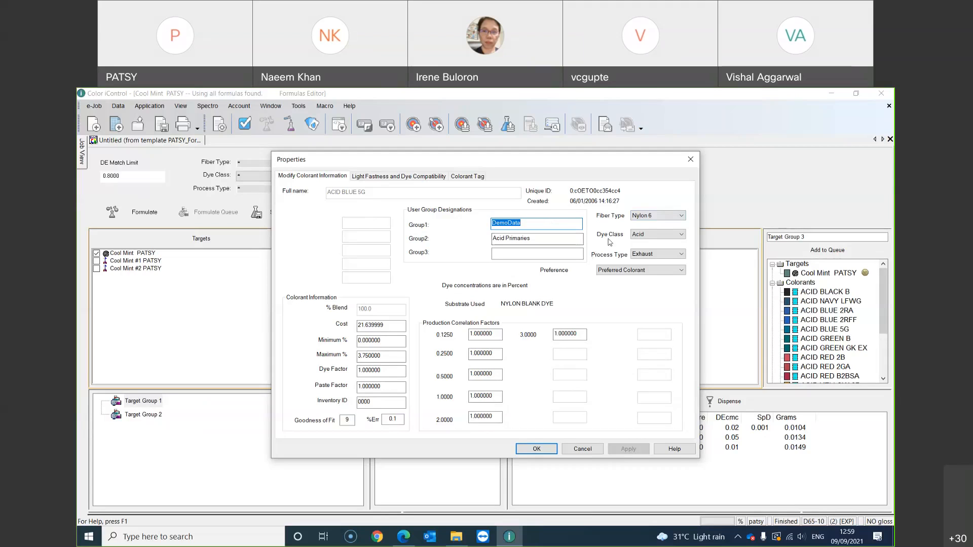
click(471, 178)
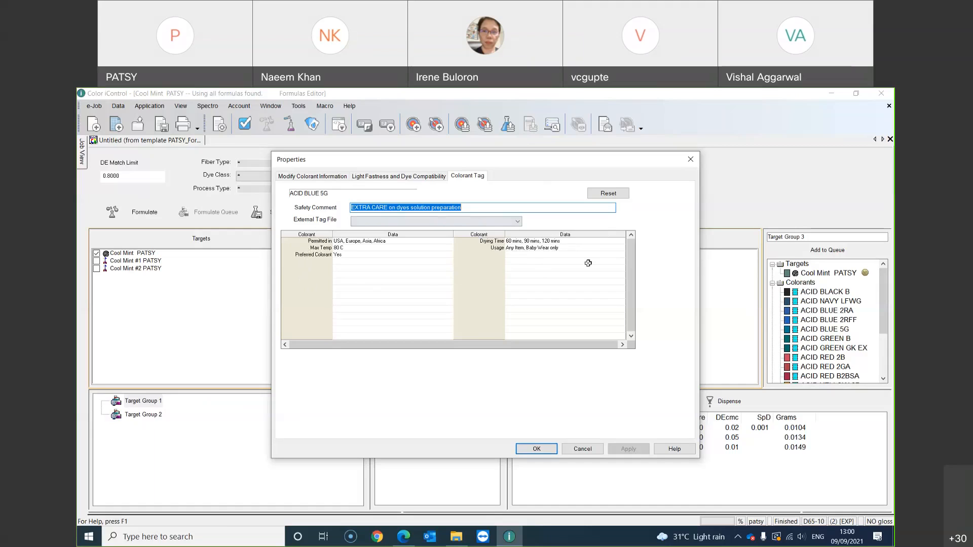
drag(493, 157, 491, 236)
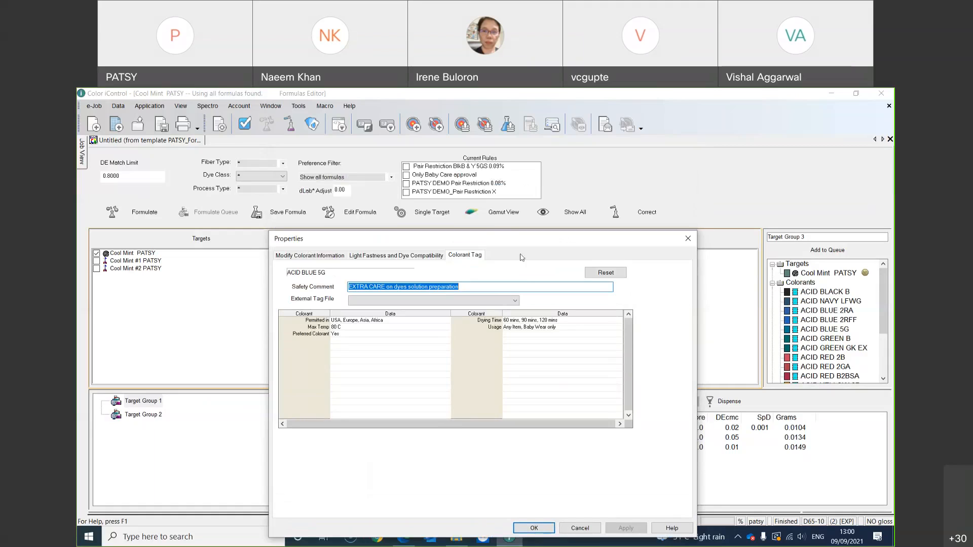
drag(541, 239, 556, 208)
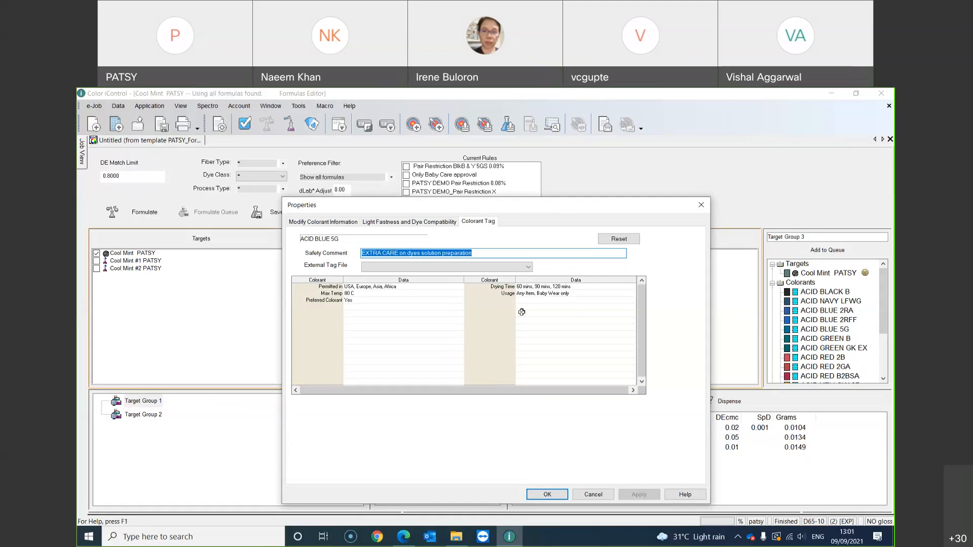
click(547, 494)
Step: Open the Colorant.tag_fmt format file from the job settings and inspect the Permitted in, Drying Time and Max Temp labels
click(218, 125)
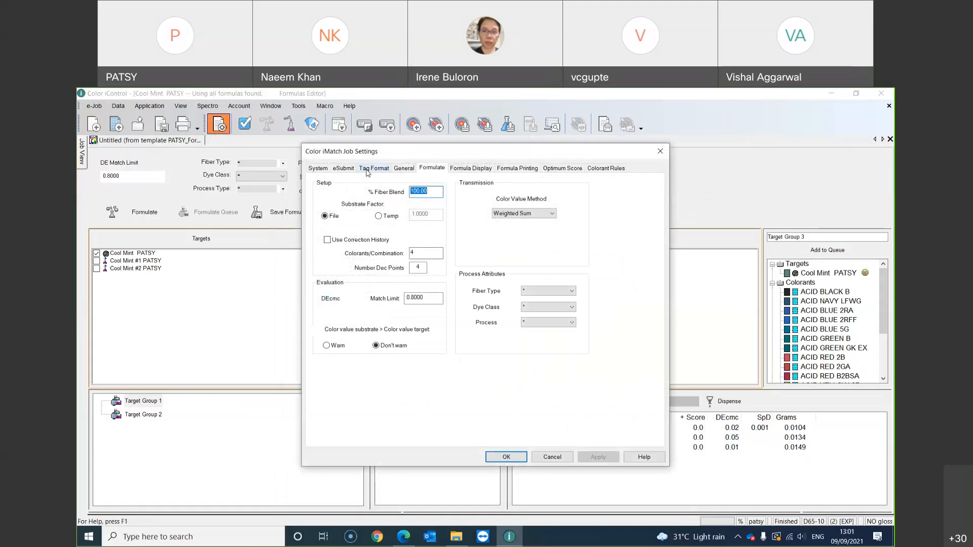
click(368, 170)
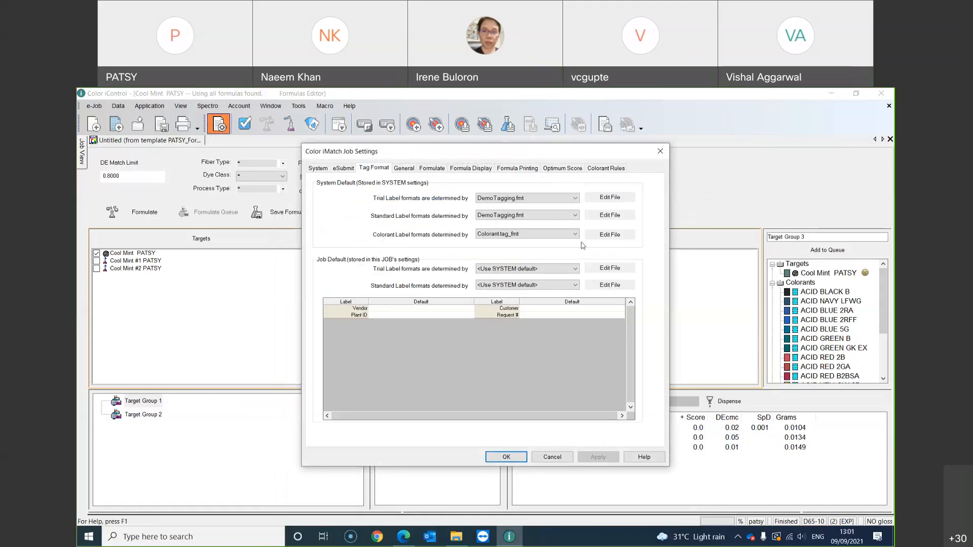
click(616, 238)
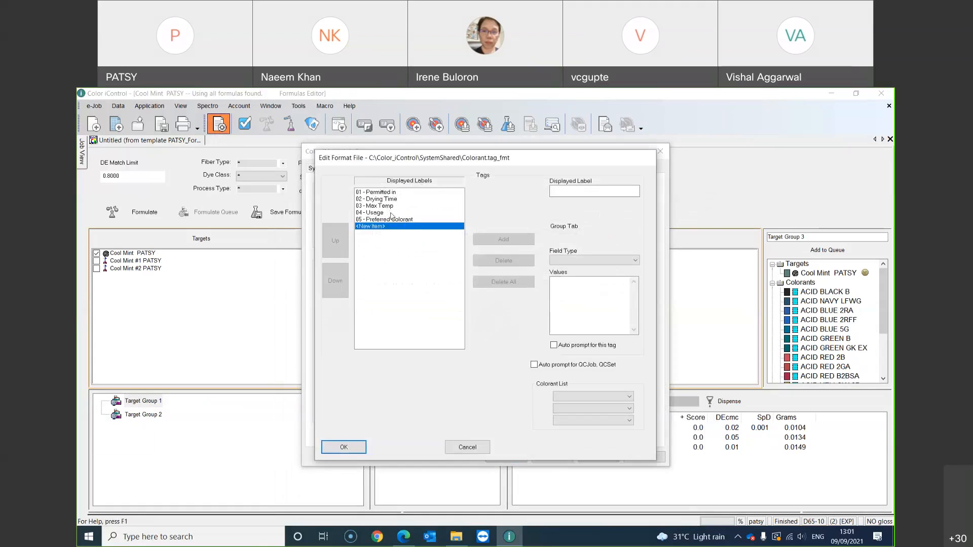
click(388, 193)
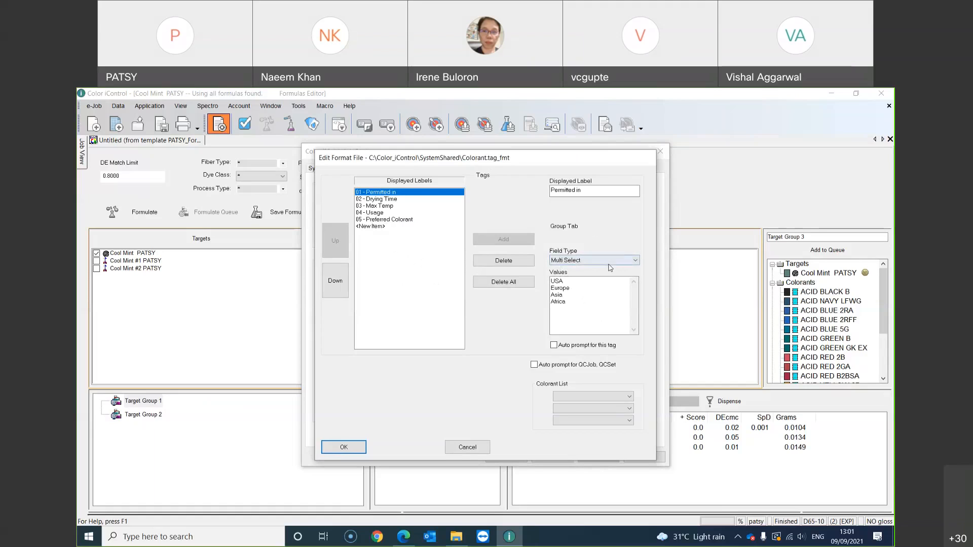
click(392, 200)
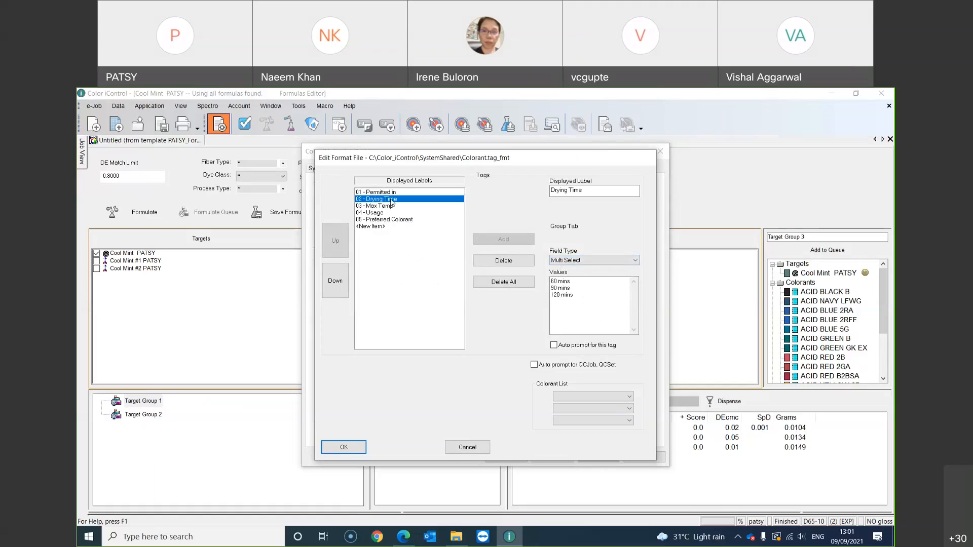
click(385, 207)
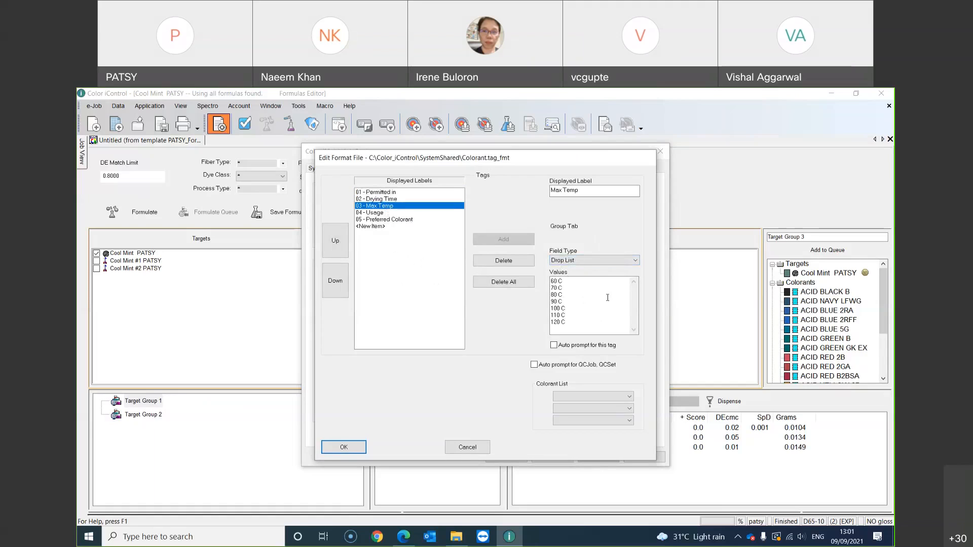
Step: Switch the Max Temp label's field type to Text Edit and restore it to Drop List
click(637, 262)
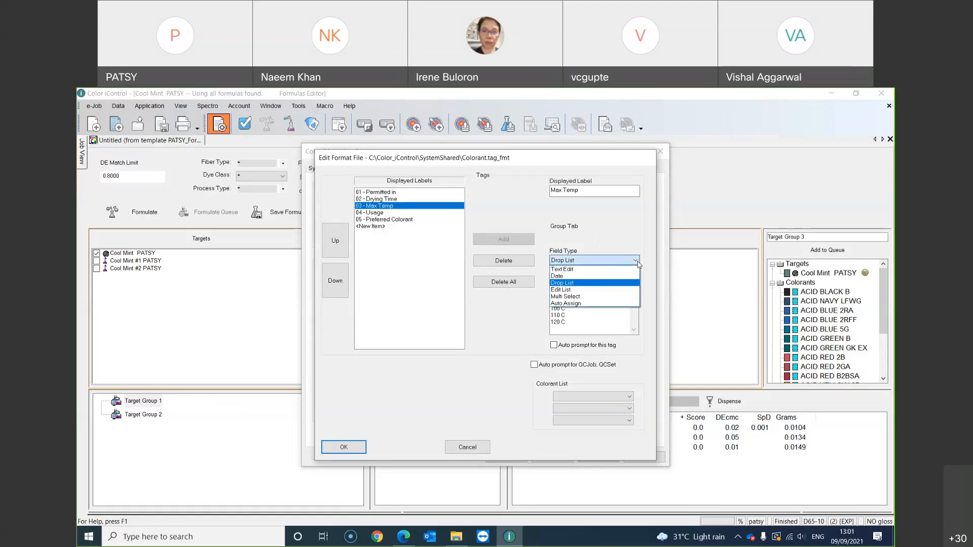
click(599, 269)
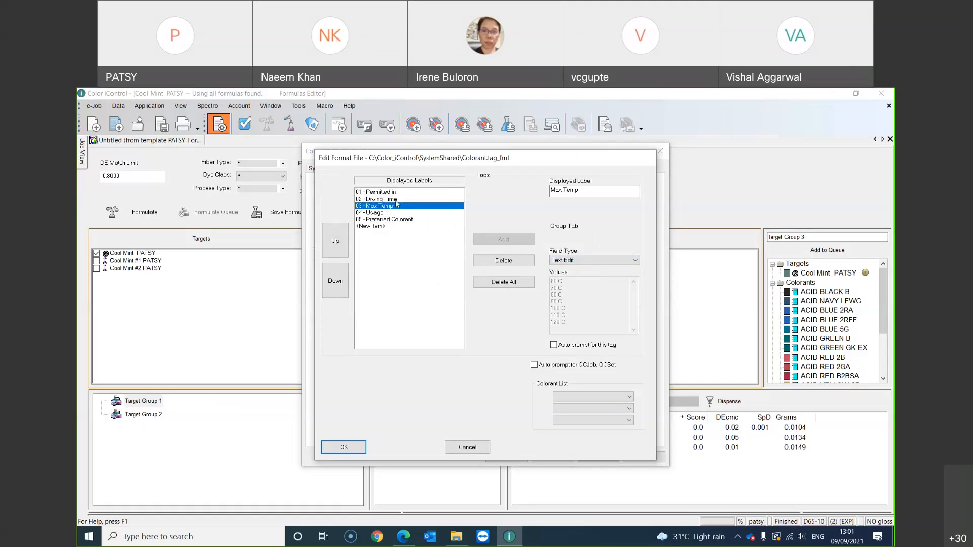
click(612, 263)
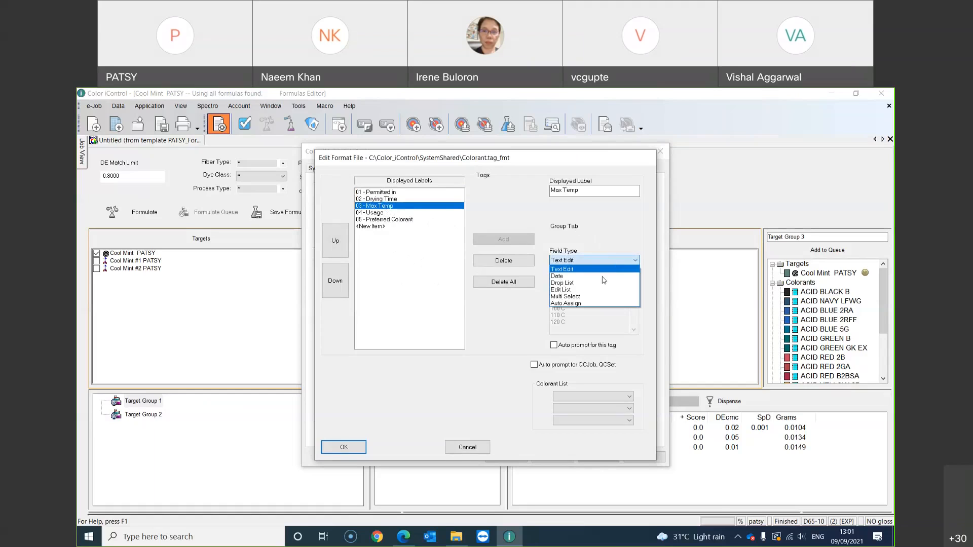
click(603, 285)
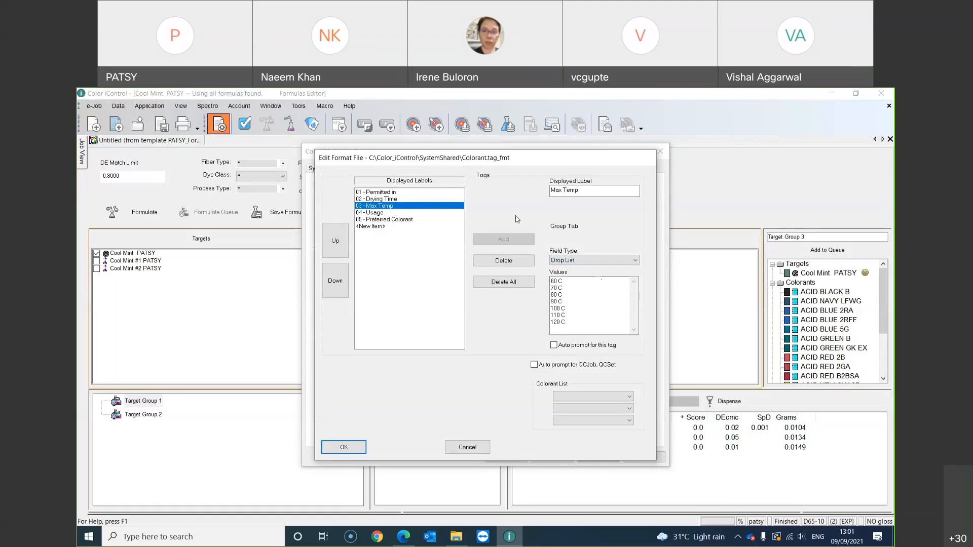
Step: Review the field types and values of all colorant labels from Permitted in to Preferred Colorant, and close the job settings
click(395, 193)
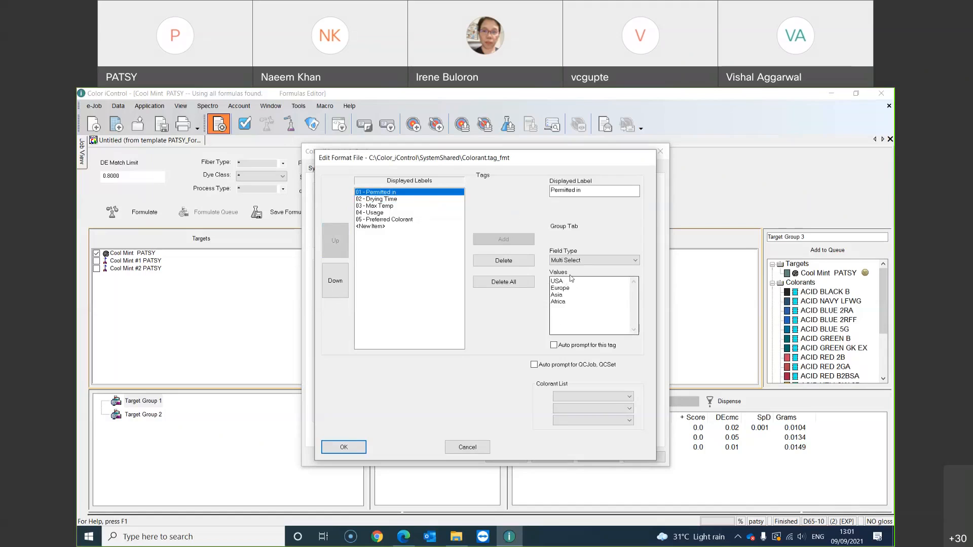
click(392, 200)
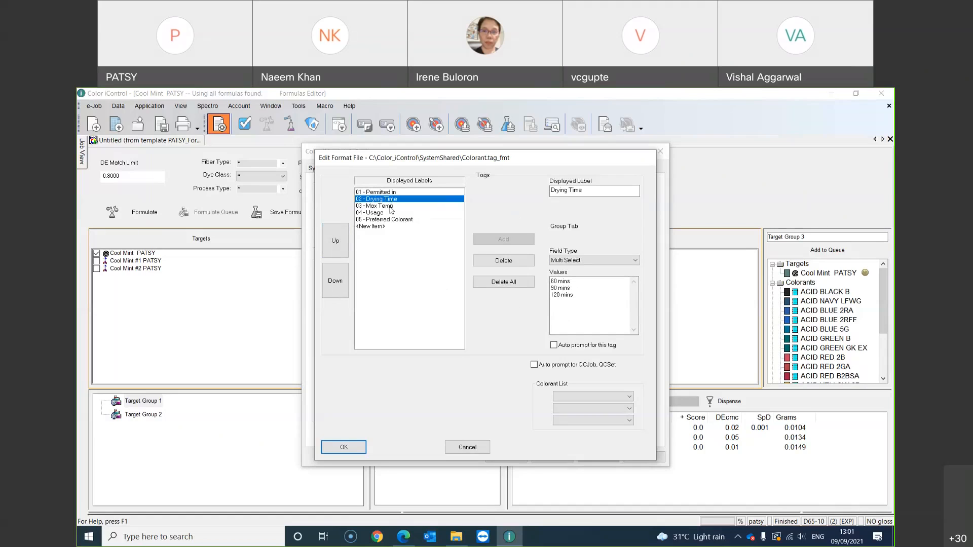
click(392, 207)
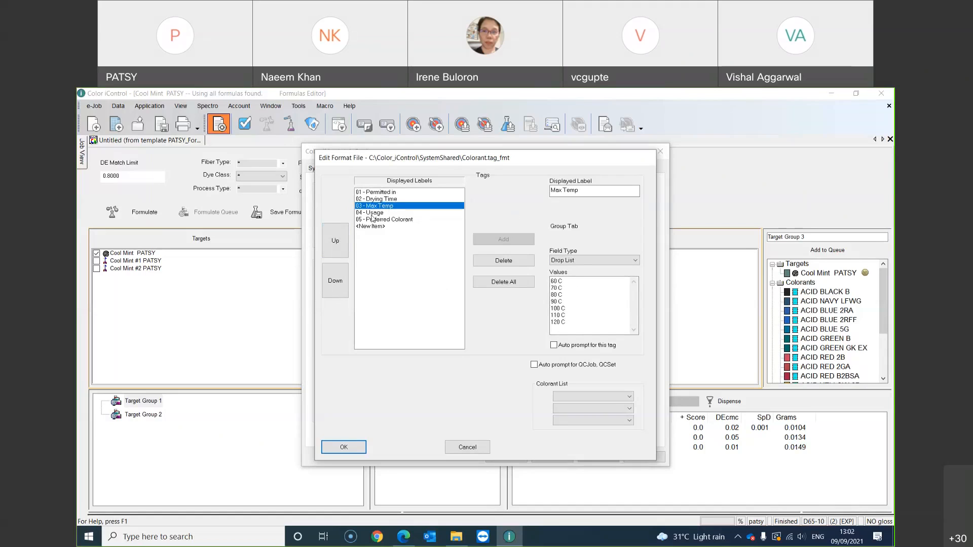
click(371, 213)
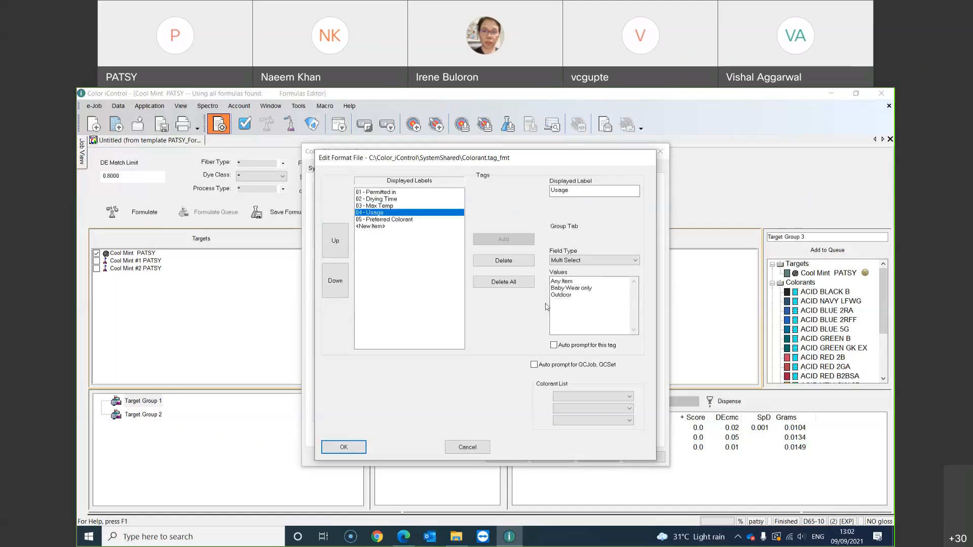
click(383, 220)
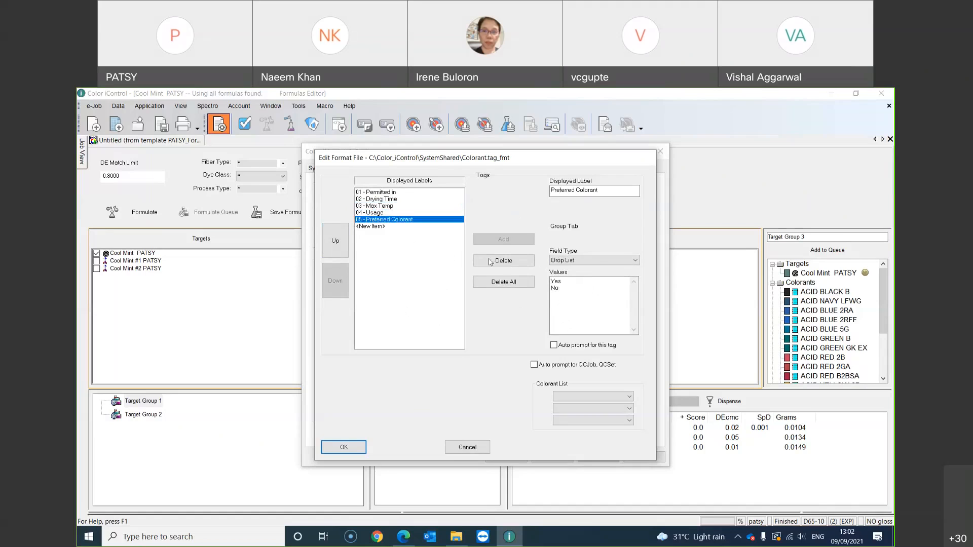
click(346, 447)
click(552, 456)
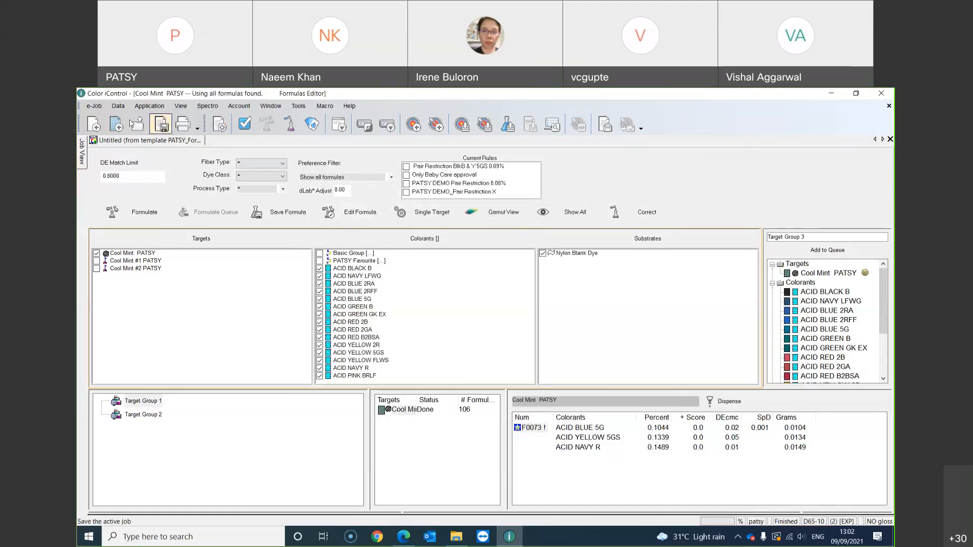
Step: Search the Demo1 folder for "prima", open the Demo Primaries.jb5 job and switch to the colorant evaluation mode
click(137, 125)
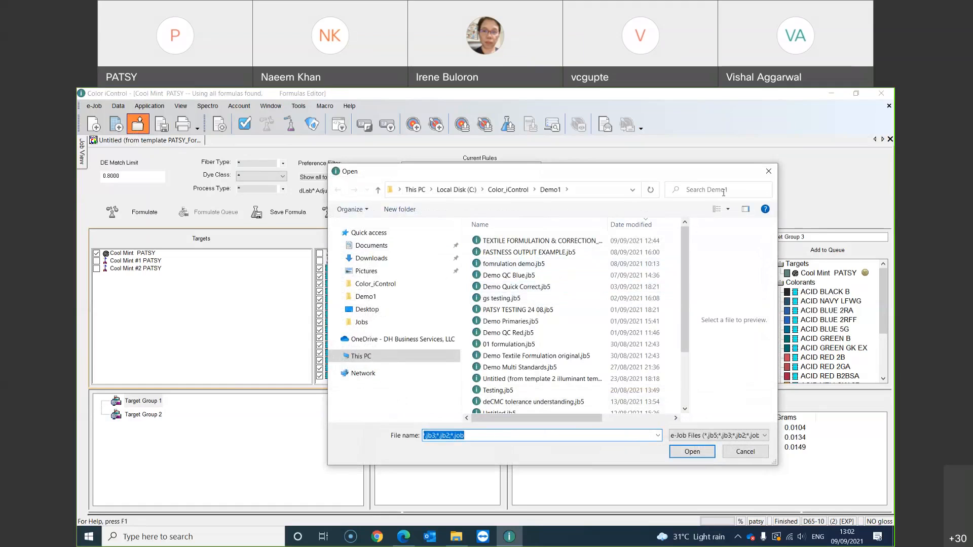
click(724, 190)
text(prima)
key(Tab)
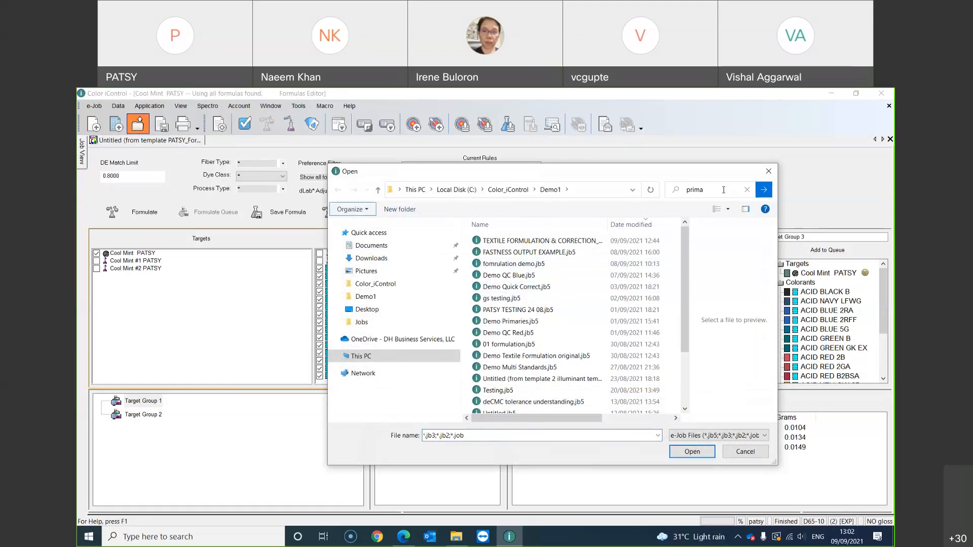
click(537, 232)
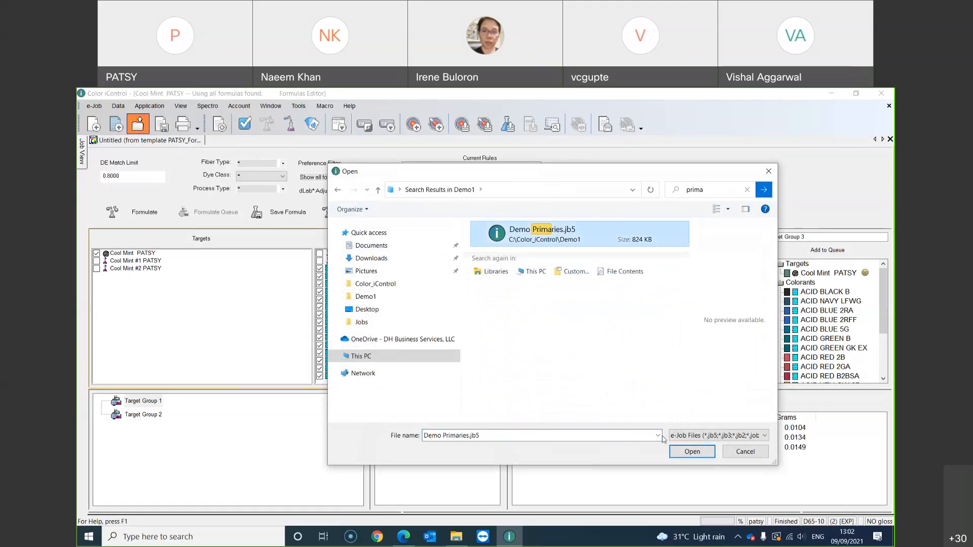
click(691, 452)
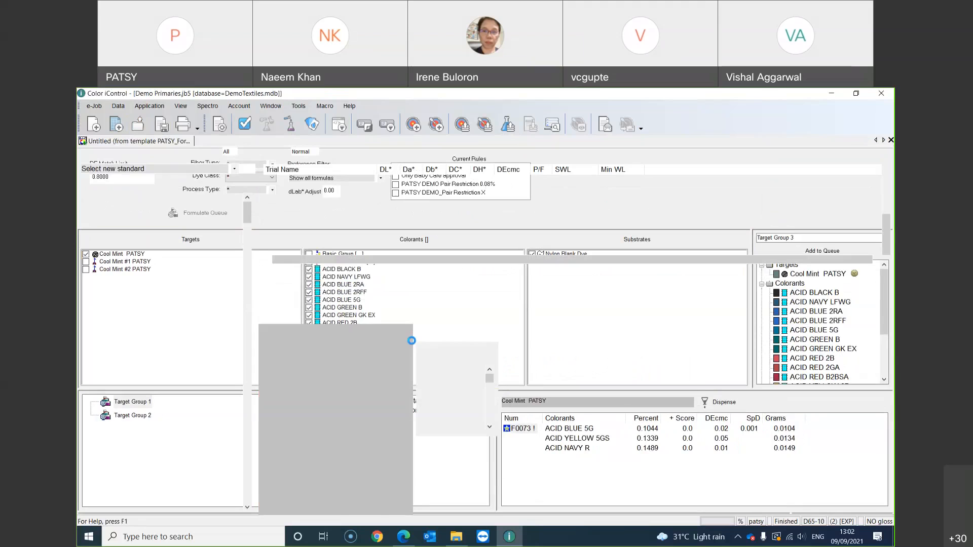
click(312, 129)
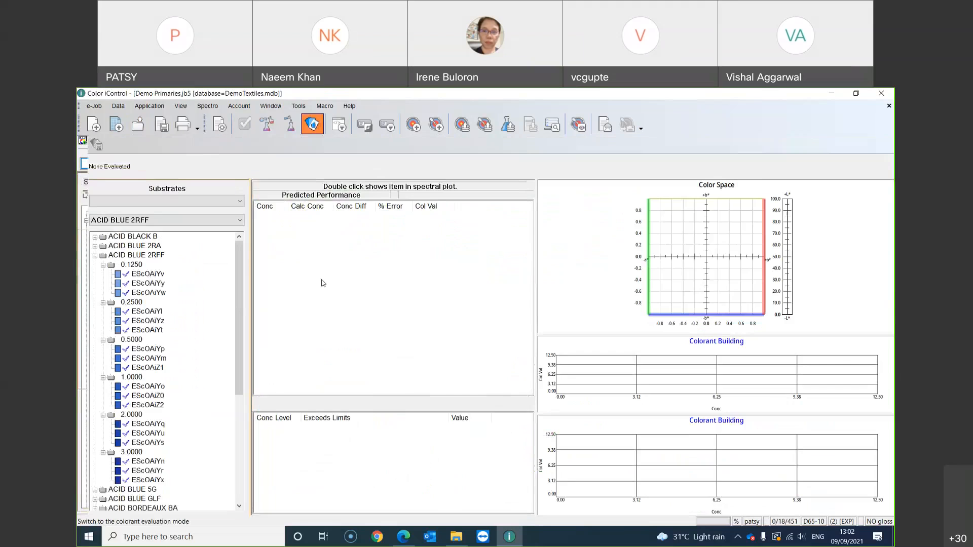
Step: Evaluate ACID BLUE 2RFF on the Nylon Blank Dye substrate and store the approved colorant, checking the Minimum % in its properties
click(232, 214)
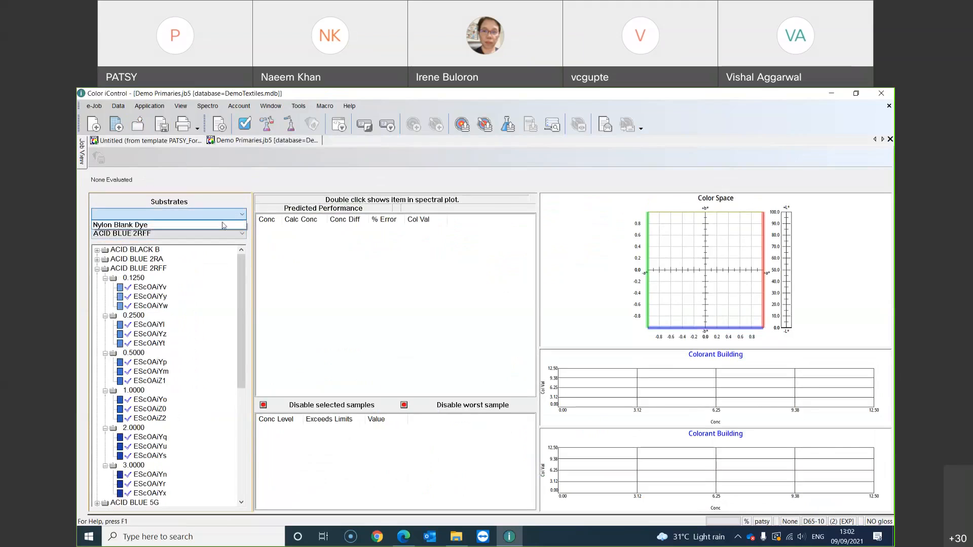
click(223, 225)
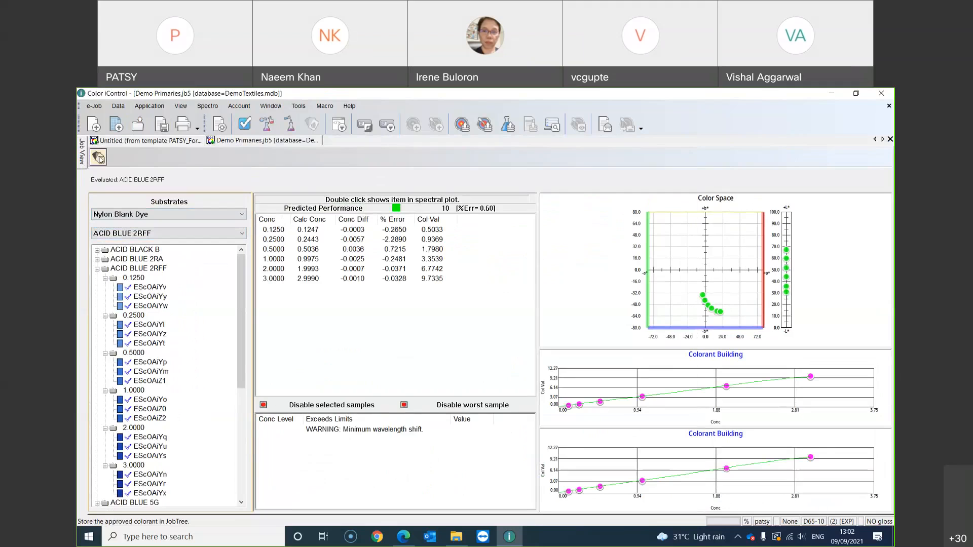
click(100, 159)
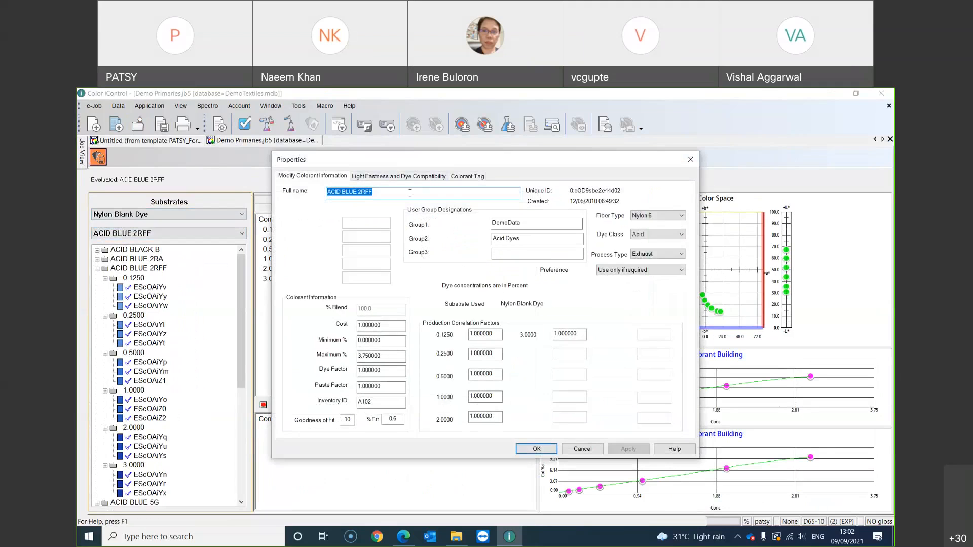
click(387, 342)
double_click(387, 343)
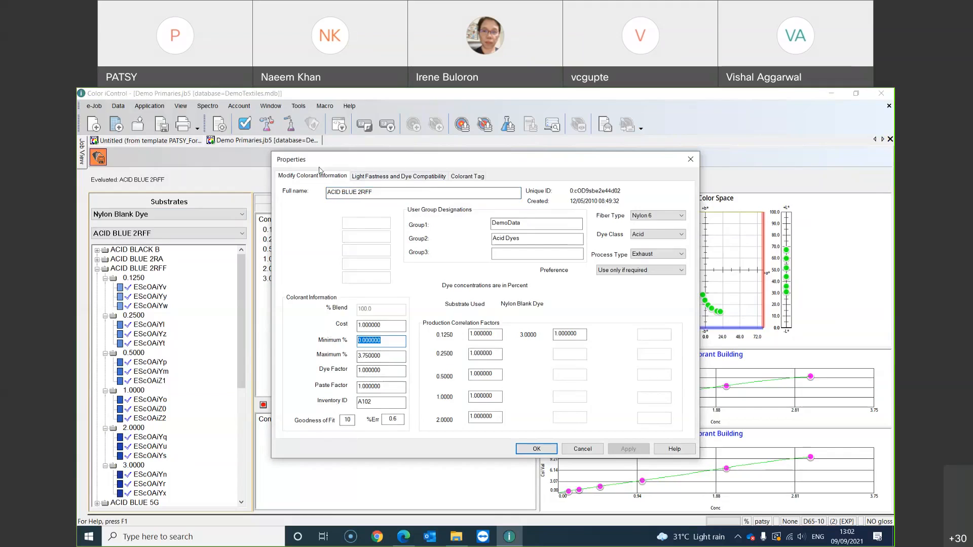
Step: Set the Permitted in value of ACID BLUE 2RFF's colorant tag to USA, Europe, Asia and Africa
click(469, 177)
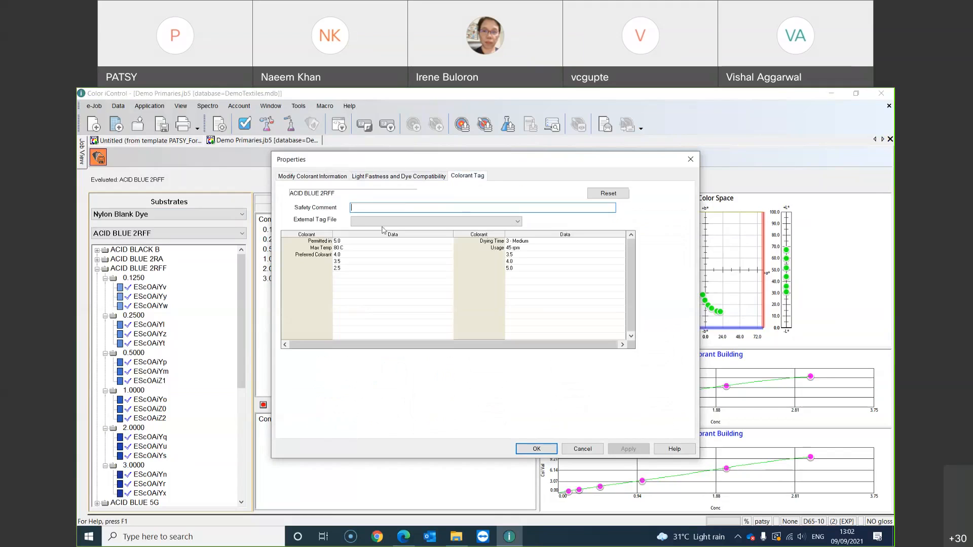
click(353, 241)
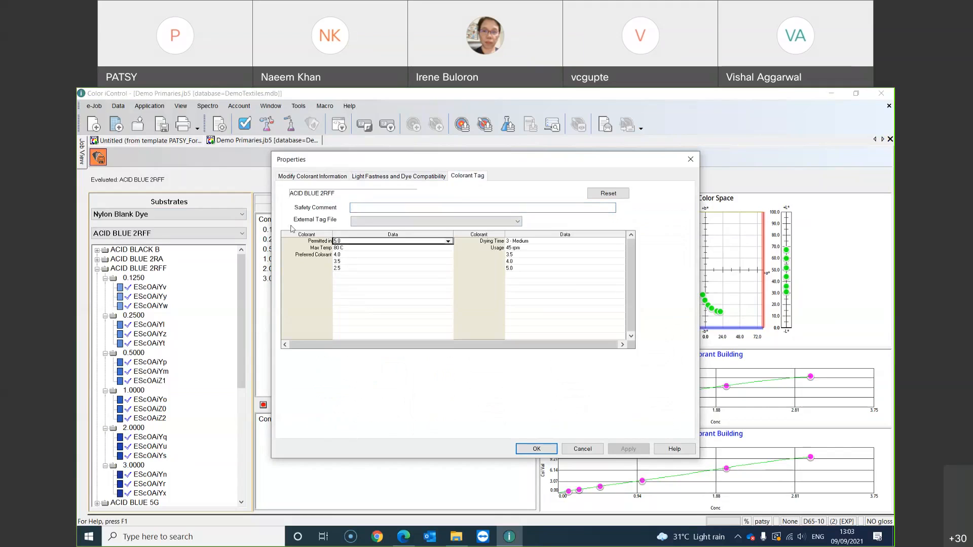
click(448, 242)
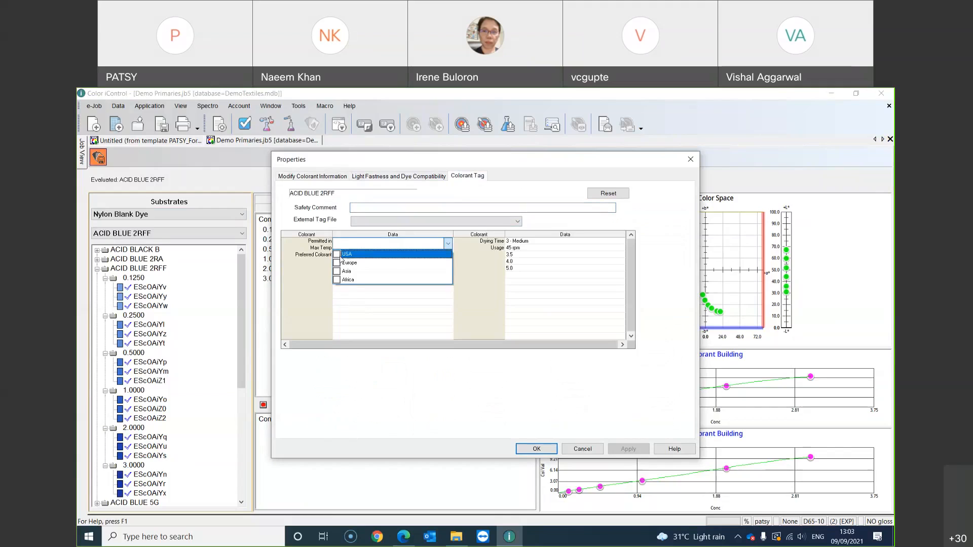
click(337, 254)
click(336, 262)
click(337, 271)
click(336, 280)
click(447, 247)
Step: Set the Max Temp value of ACID BLUE 2RFF's colorant tag to 100 C
click(424, 248)
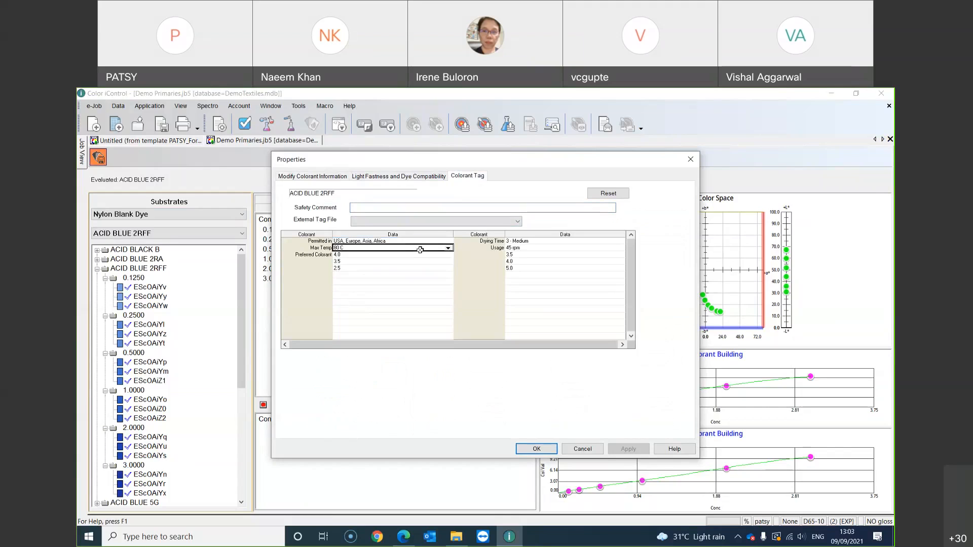
click(448, 249)
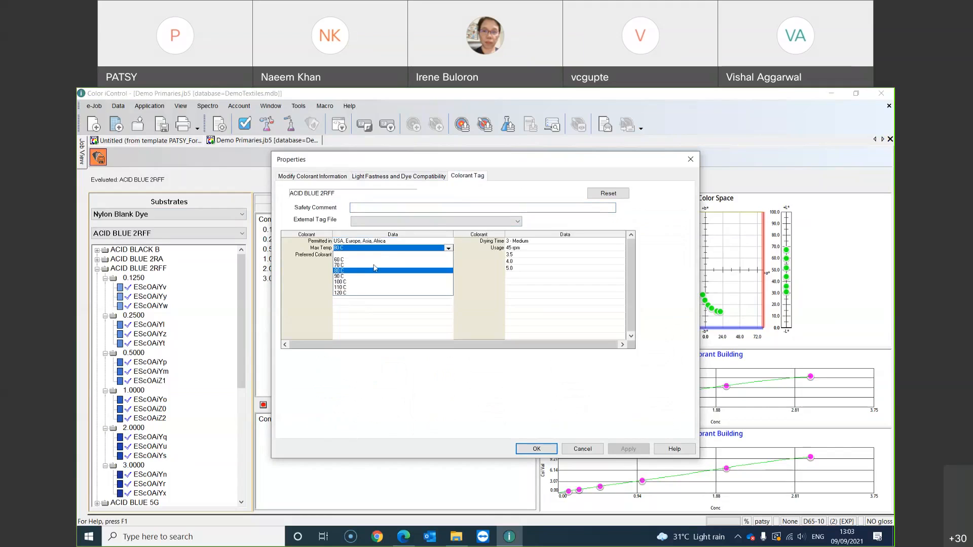
click(346, 282)
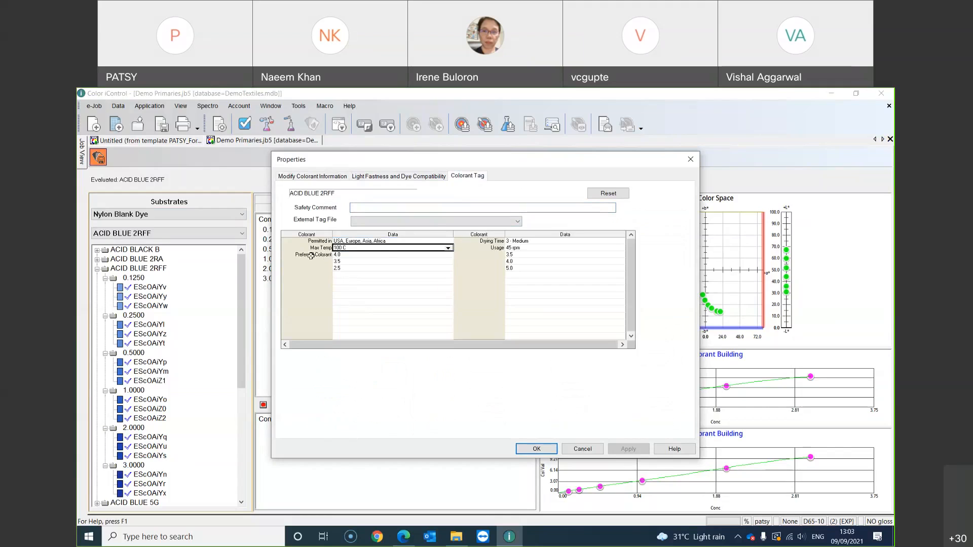
Step: Clear the Preferred Colorant value and the leftover values in the unlabelled rows of the colorant tag table
click(397, 255)
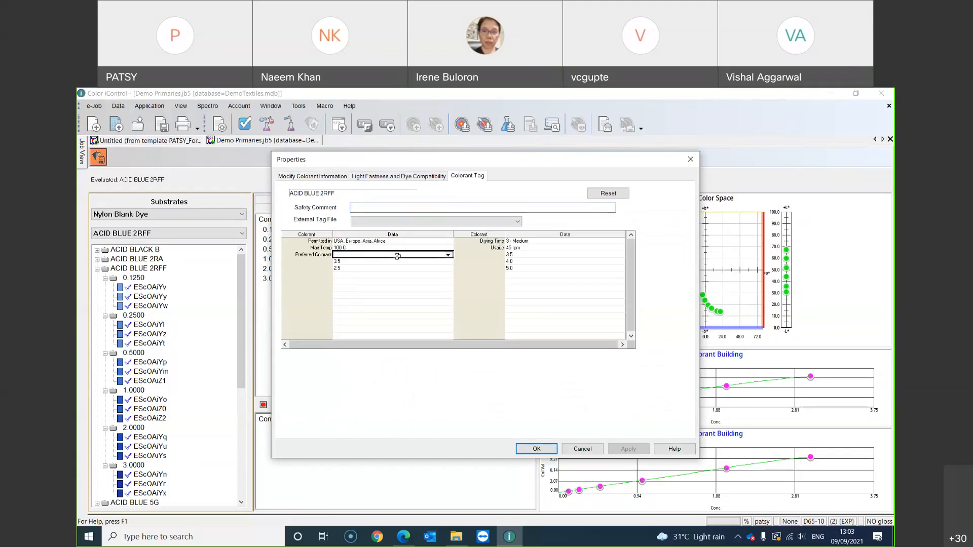
click(392, 261)
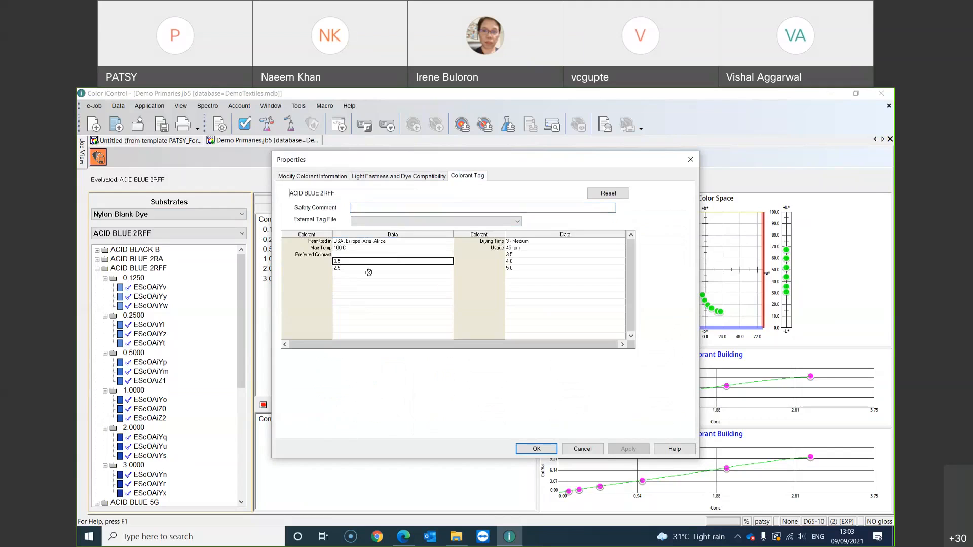
click(349, 262)
key(BackSpace)
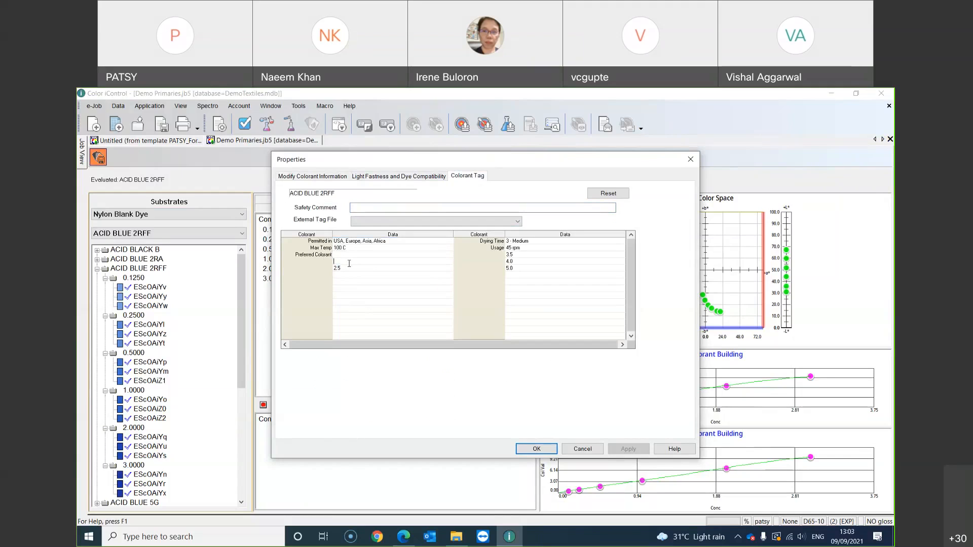
click(514, 254)
key(BackSpace)
click(513, 262)
key(BackSpace)
click(512, 268)
key(BackSpace)
Step: Set the Drying Time value of the colorant tag to 90 mins and 120 mins
click(530, 242)
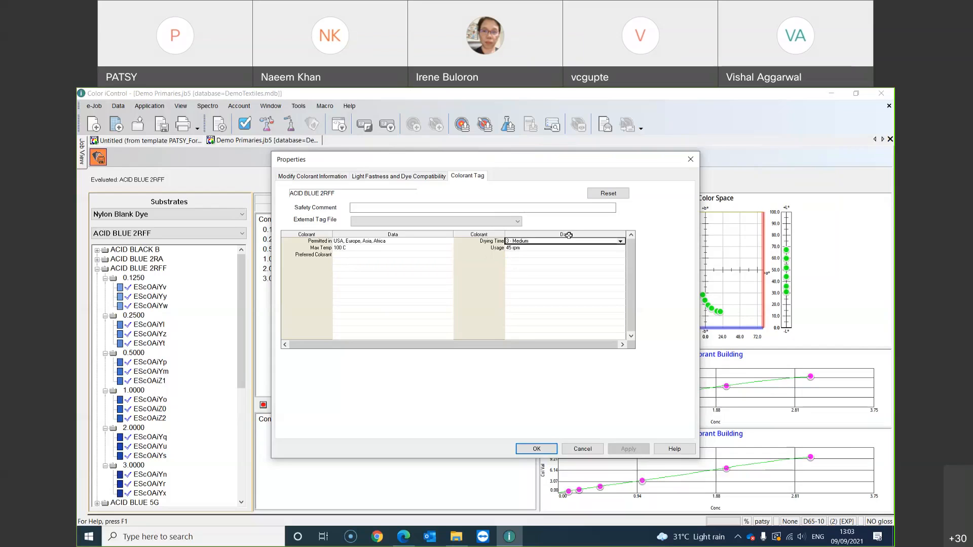
click(619, 244)
click(509, 263)
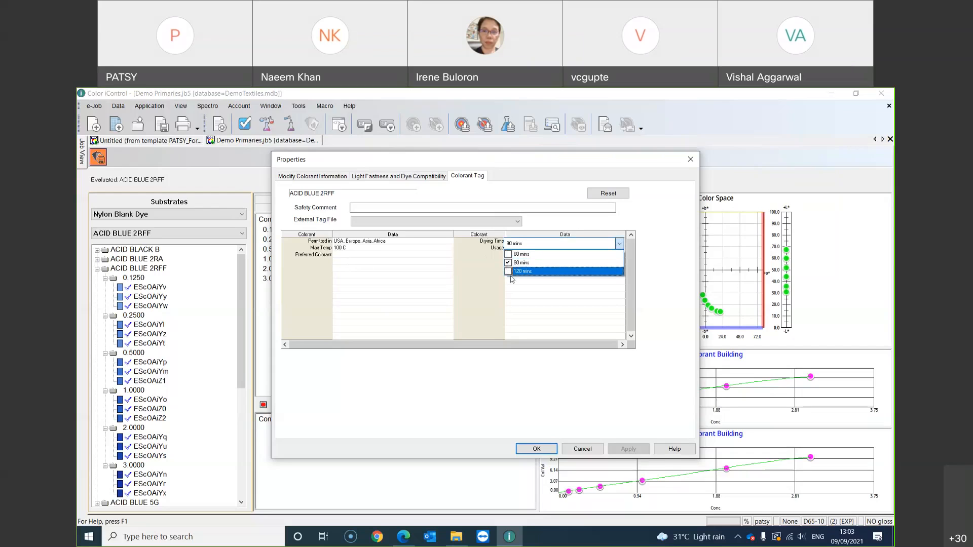
click(508, 272)
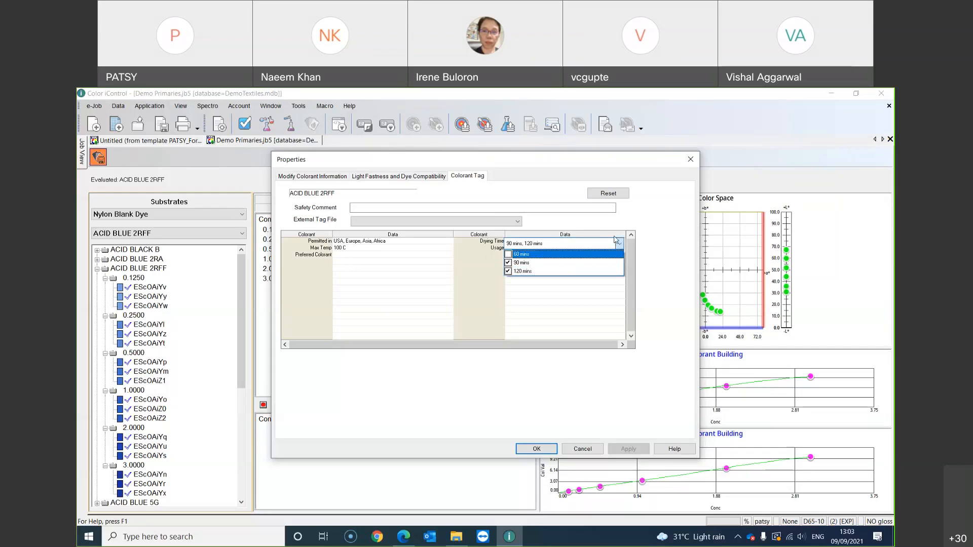
click(616, 241)
Step: Set the Usage value of the colorant tag to Baby Wear only and save the colorant properties
click(545, 248)
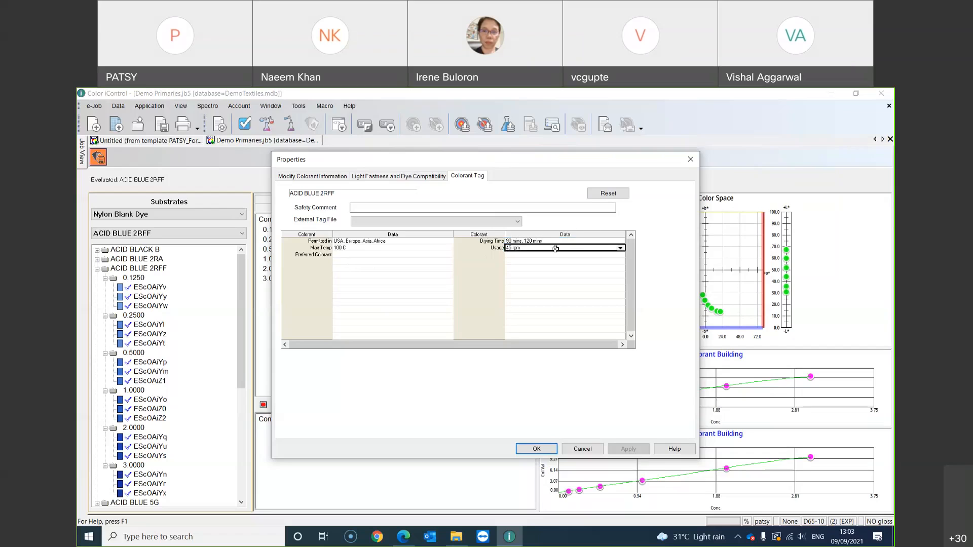
click(621, 249)
click(508, 263)
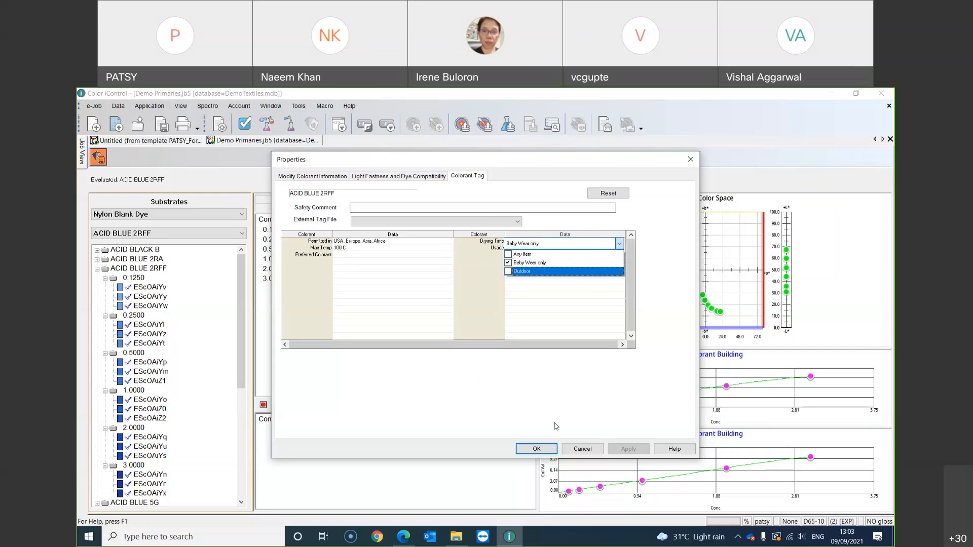
click(662, 348)
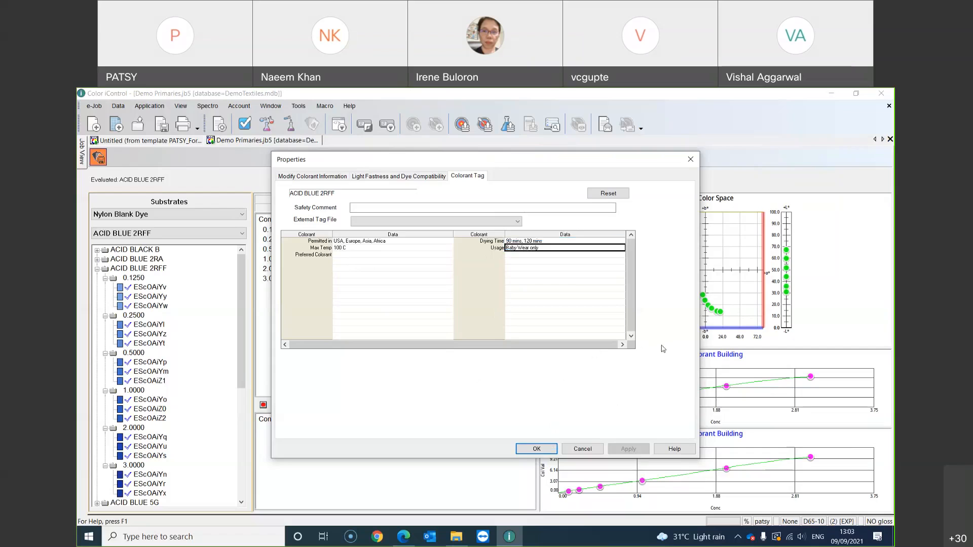
click(544, 453)
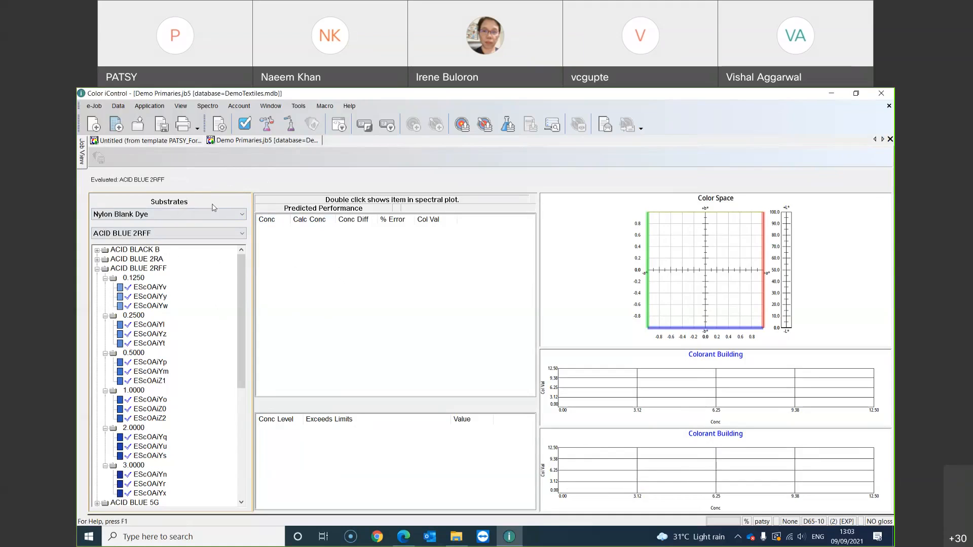
Step: Return to the untitled formulation job and create a colorant rule in its job settings, named with the operator's name followed by "demo"
click(166, 141)
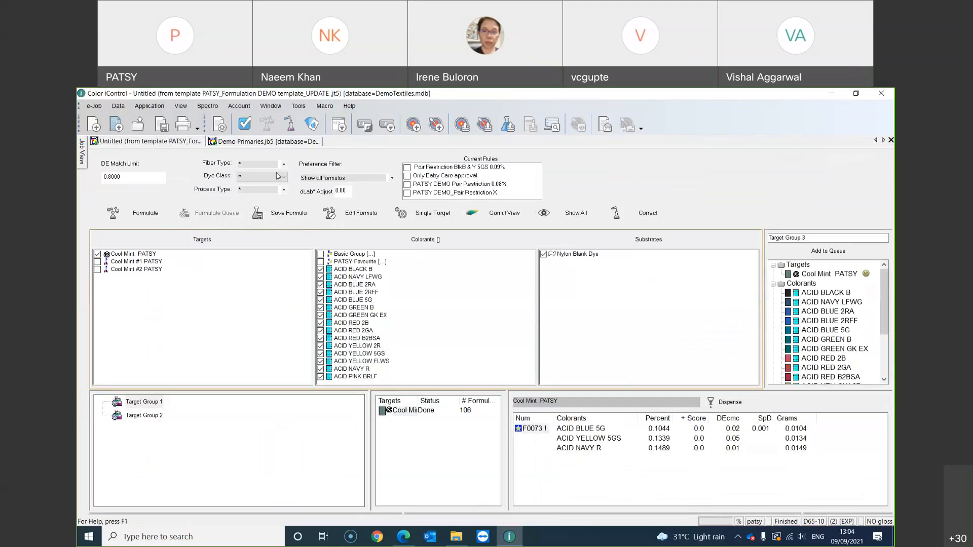
click(222, 126)
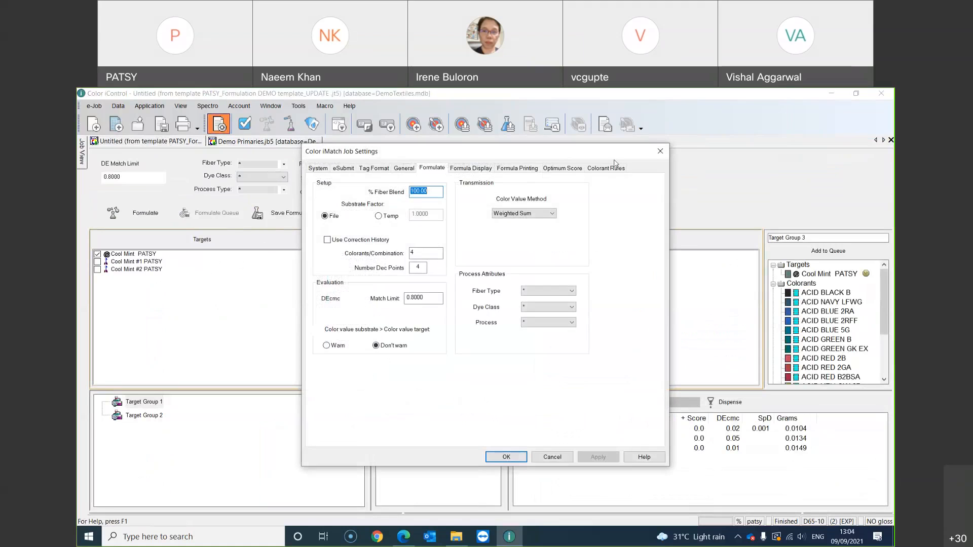
click(609, 172)
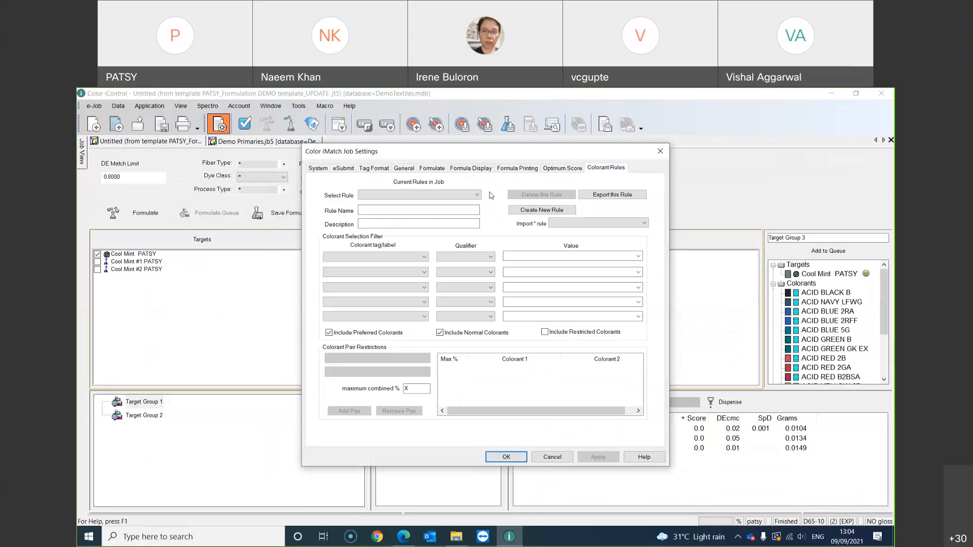
click(524, 211)
text(PATSY)
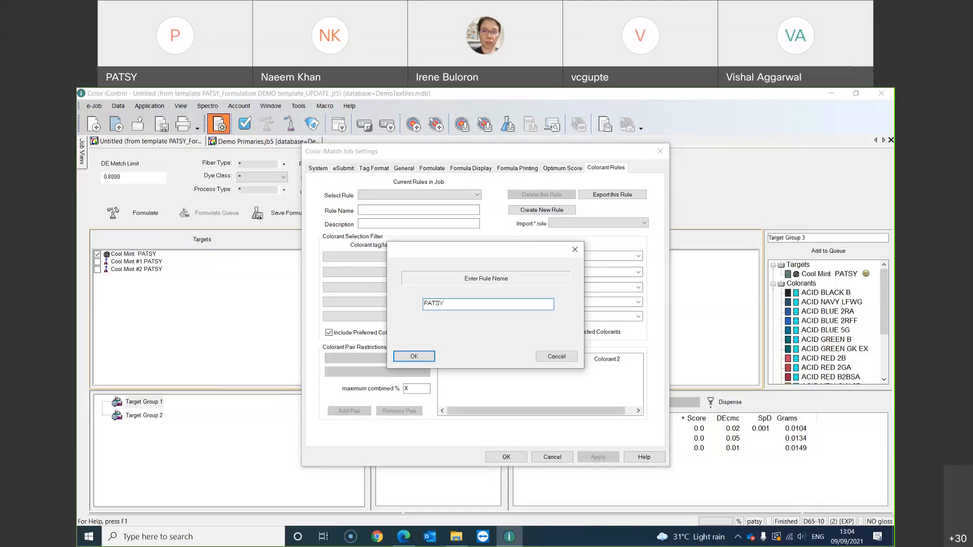
text( demo)
click(431, 358)
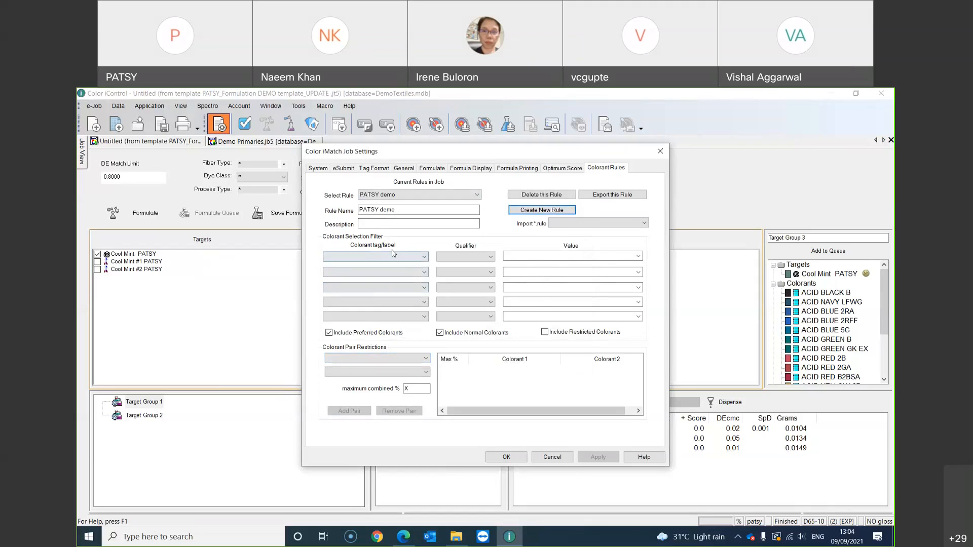
Step: Add a colorant selection filter to the rule for Drying Time GT 90 mins, leaving restricted colorants excluded
click(424, 257)
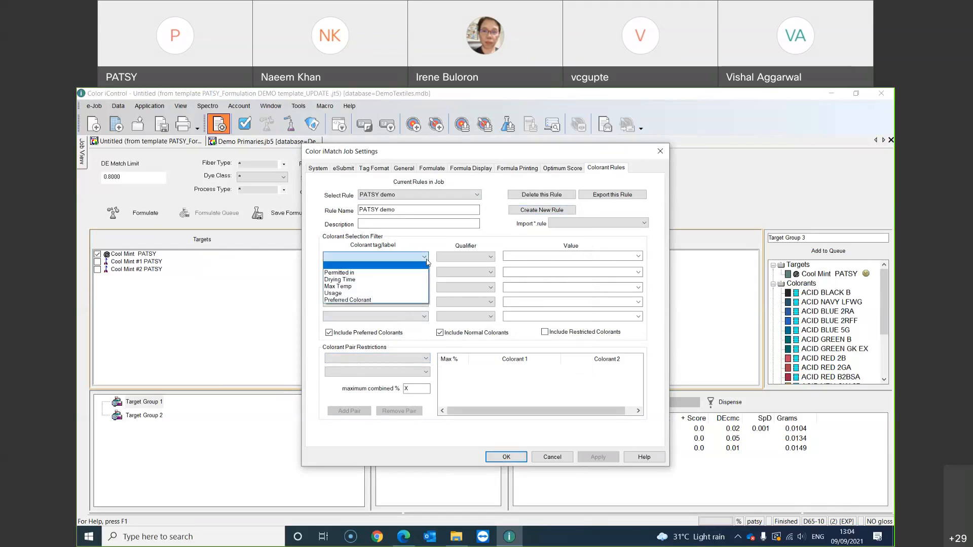
click(405, 280)
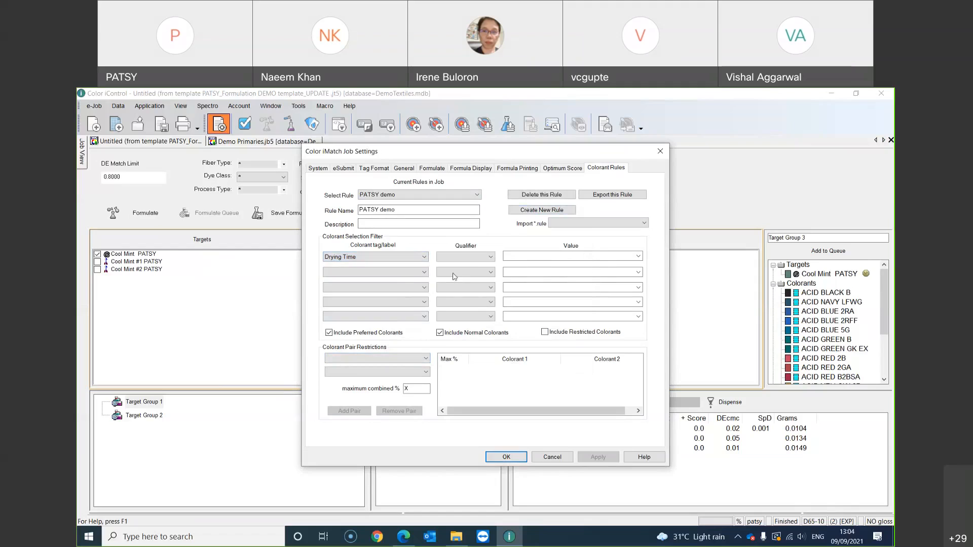
click(490, 257)
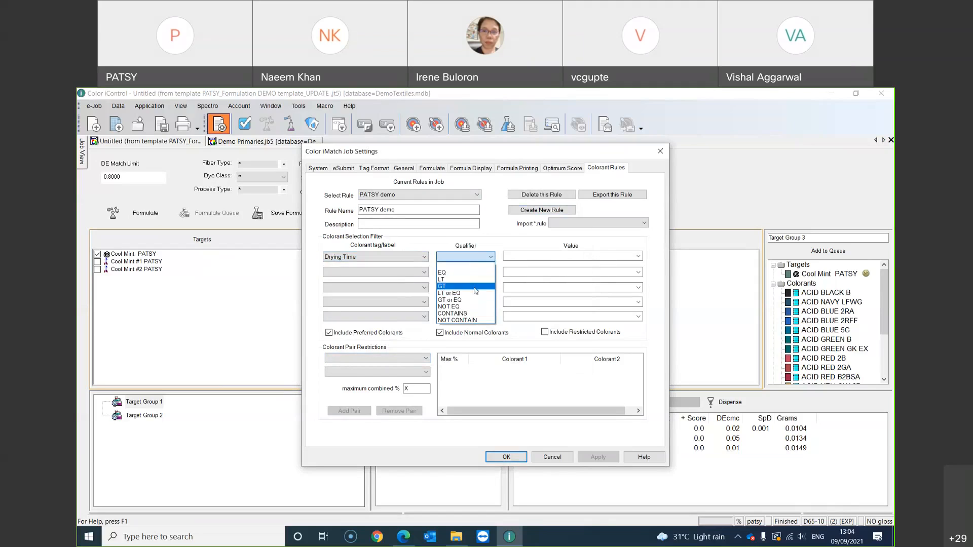
click(473, 286)
click(638, 256)
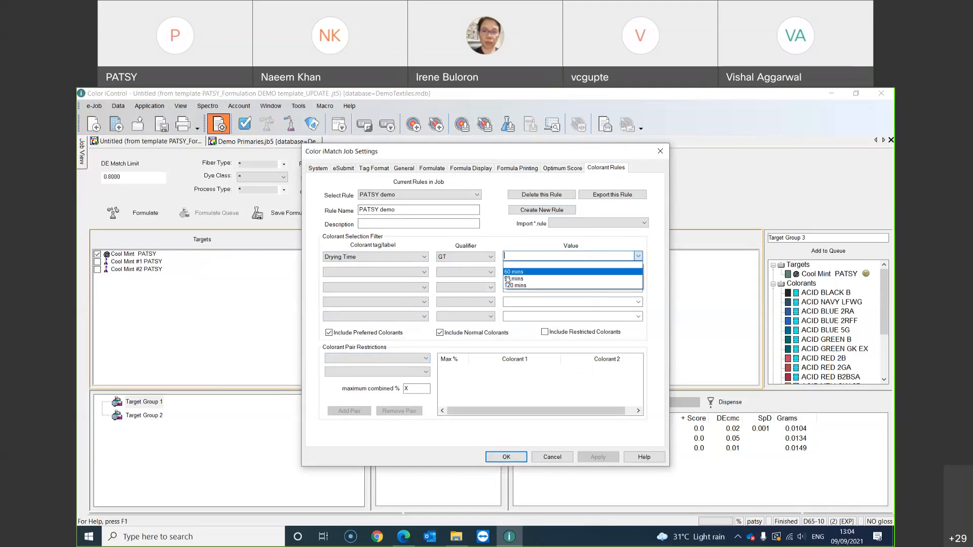
click(509, 279)
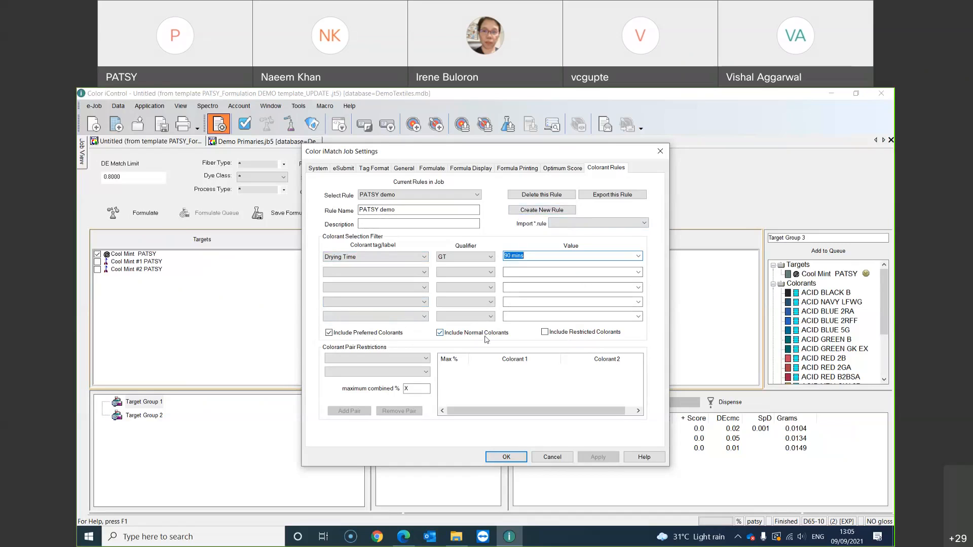
click(545, 333)
click(544, 333)
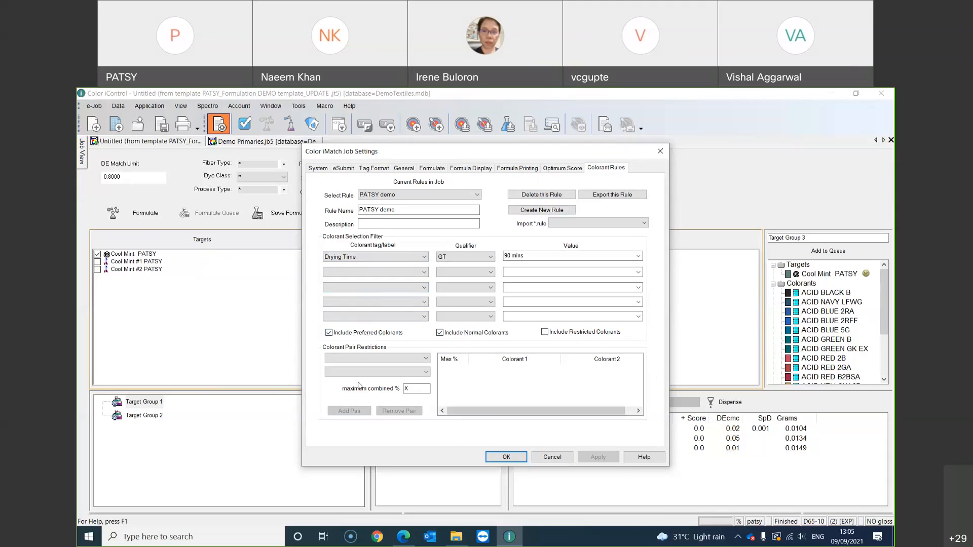
Step: Add a colorant pair restriction between ACID BLUE 5G and ACID BLUE 2RA with a maximum combined % of X
click(425, 359)
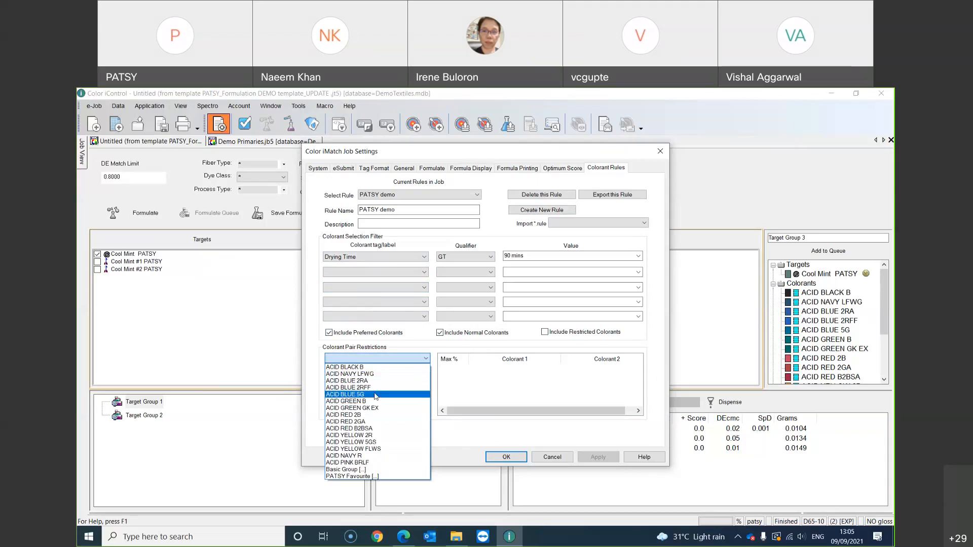
click(376, 394)
click(427, 373)
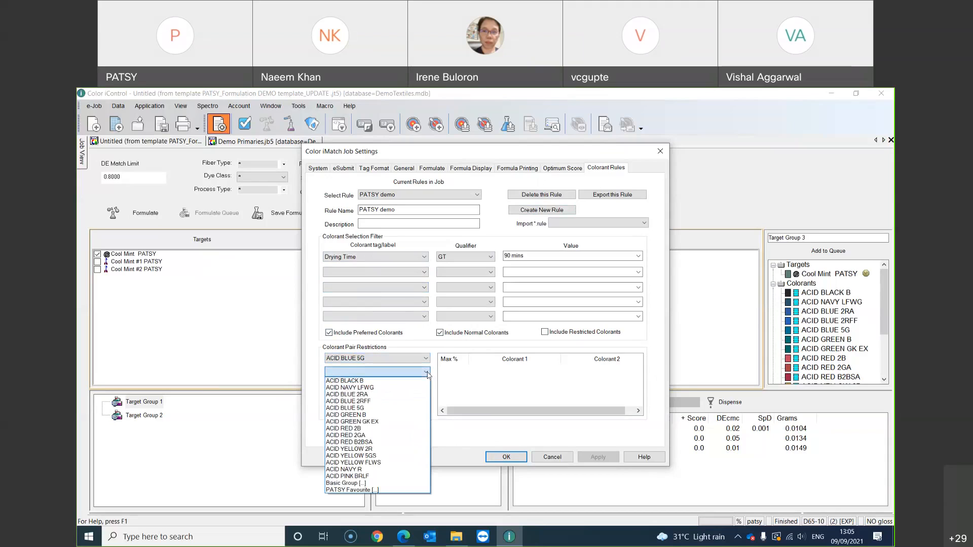
click(385, 395)
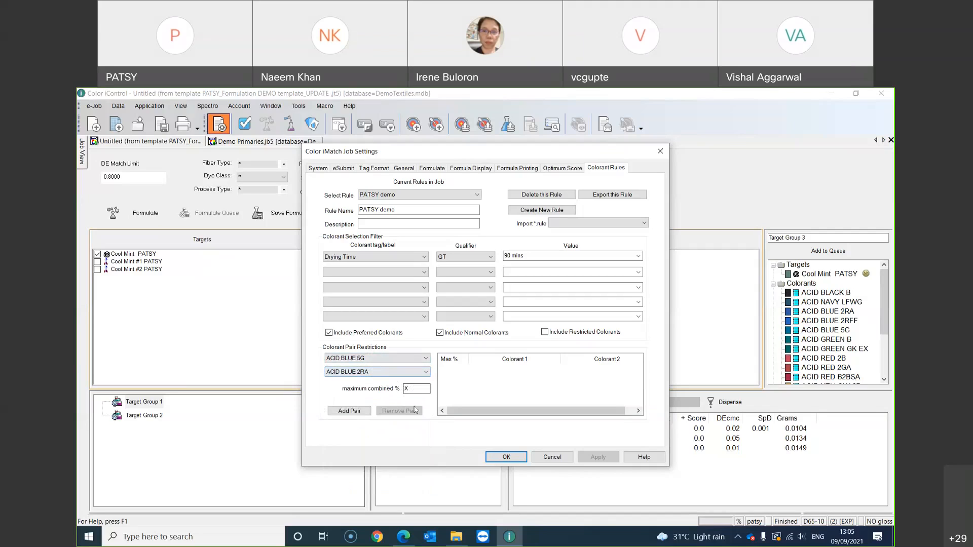
click(359, 413)
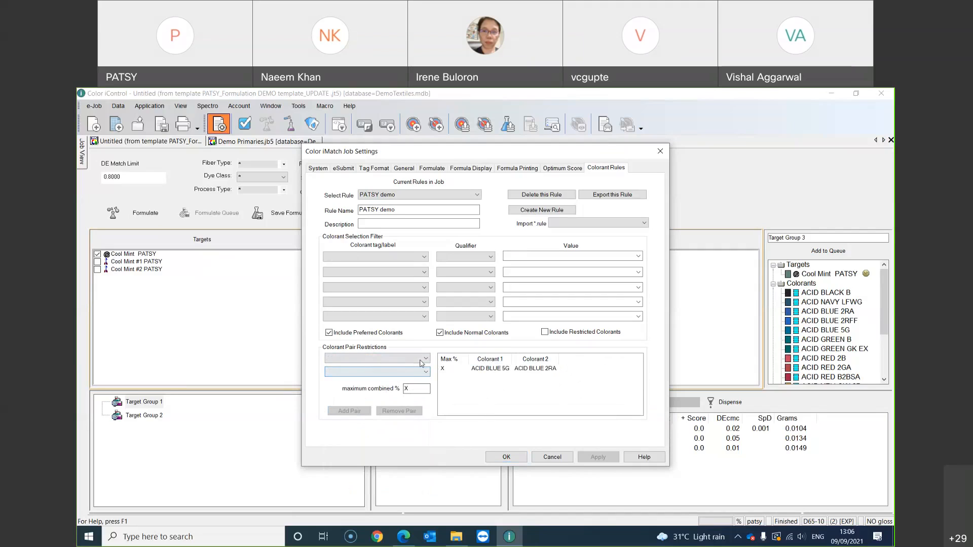
Step: Add a colorant pair restriction between ACID RED B2BSA and ACID GREEN GK EX with a maximum combined % of X
click(421, 361)
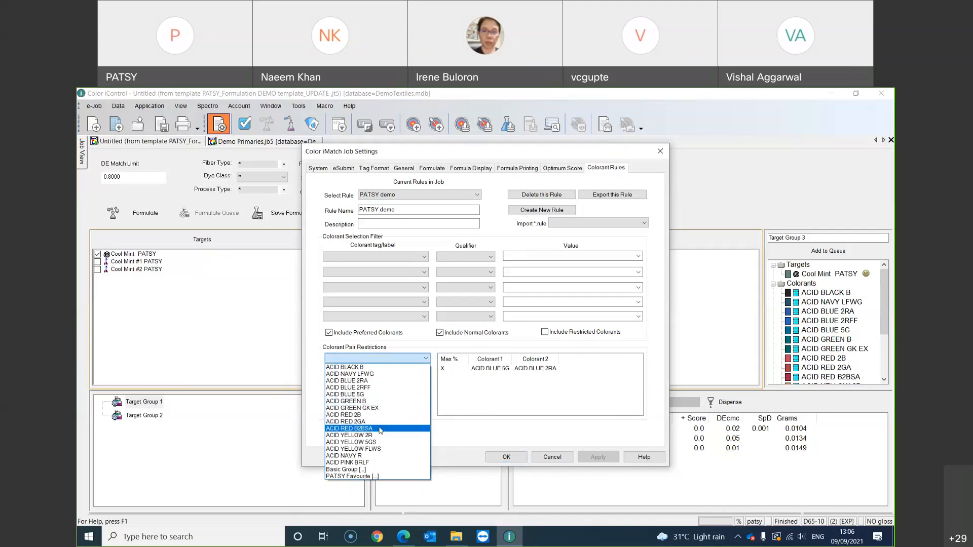
click(380, 428)
click(386, 373)
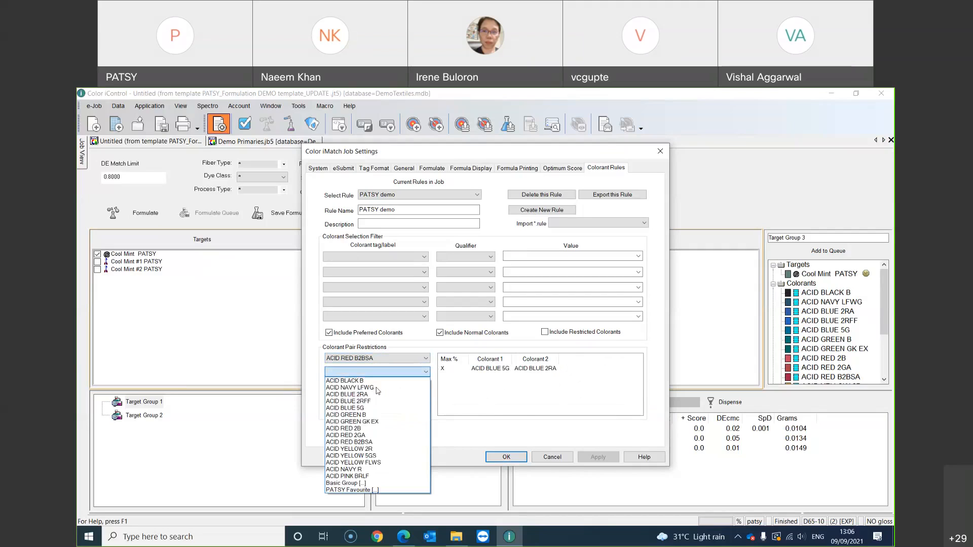
click(354, 421)
click(351, 411)
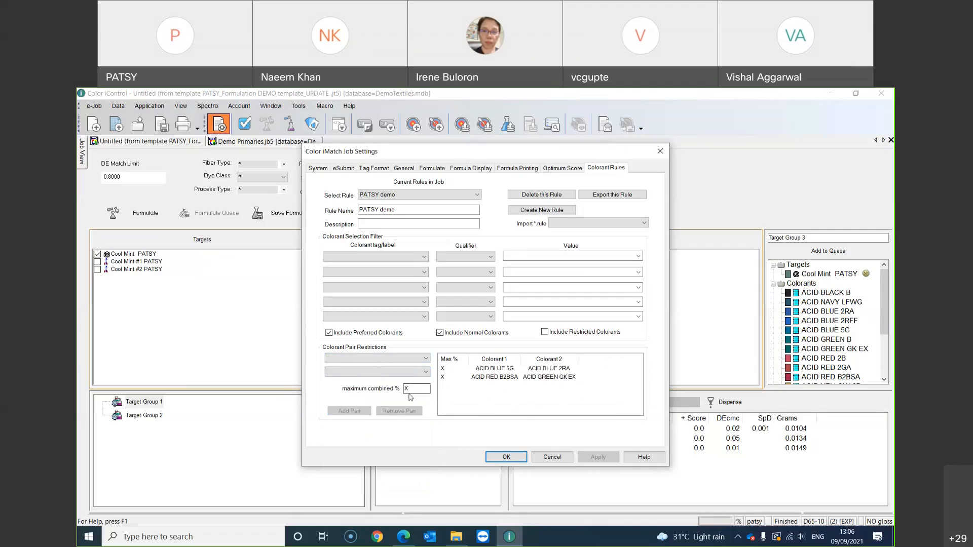
Step: Add a colorant pair restriction between ACID GREEN B and ACID GREEN GK EX with a maximum combined % of 0.1
click(416, 359)
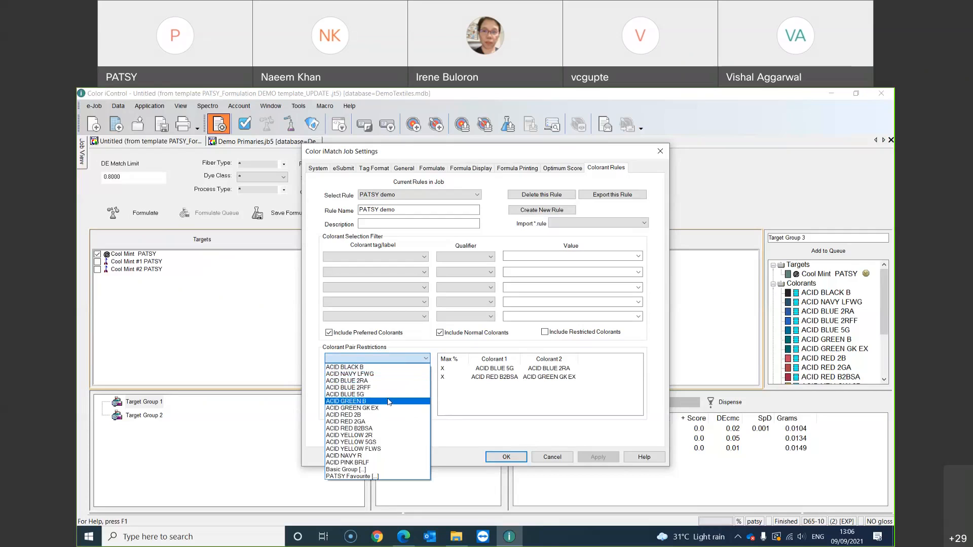
click(389, 402)
click(421, 373)
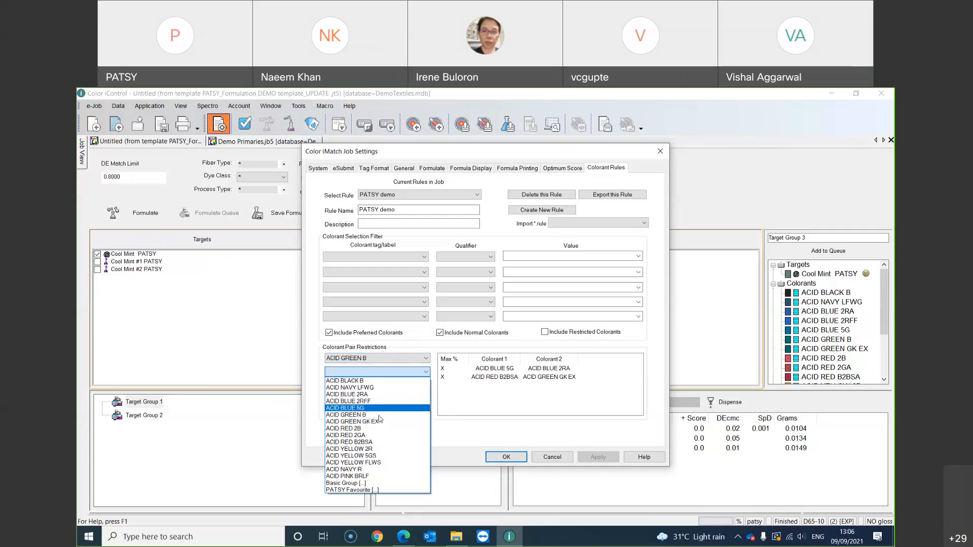
click(385, 418)
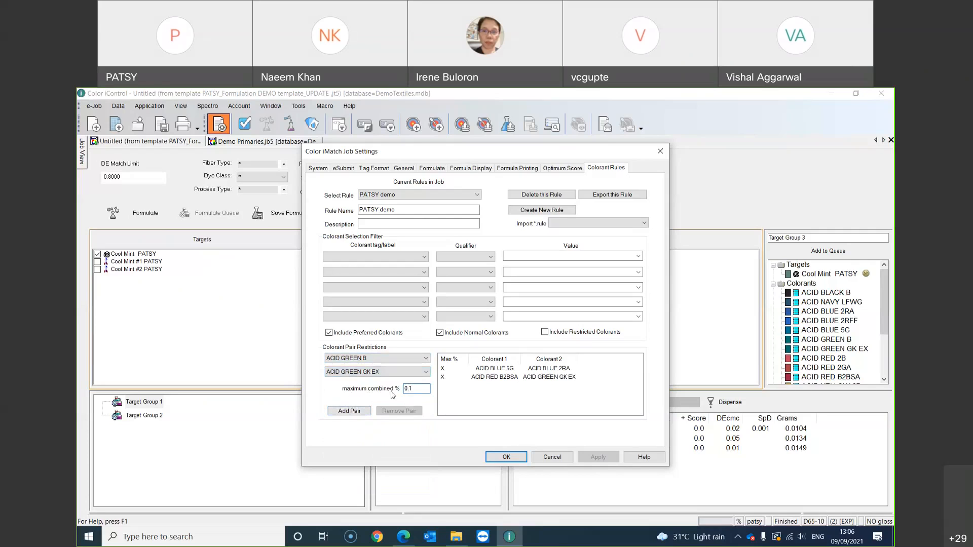
click(350, 410)
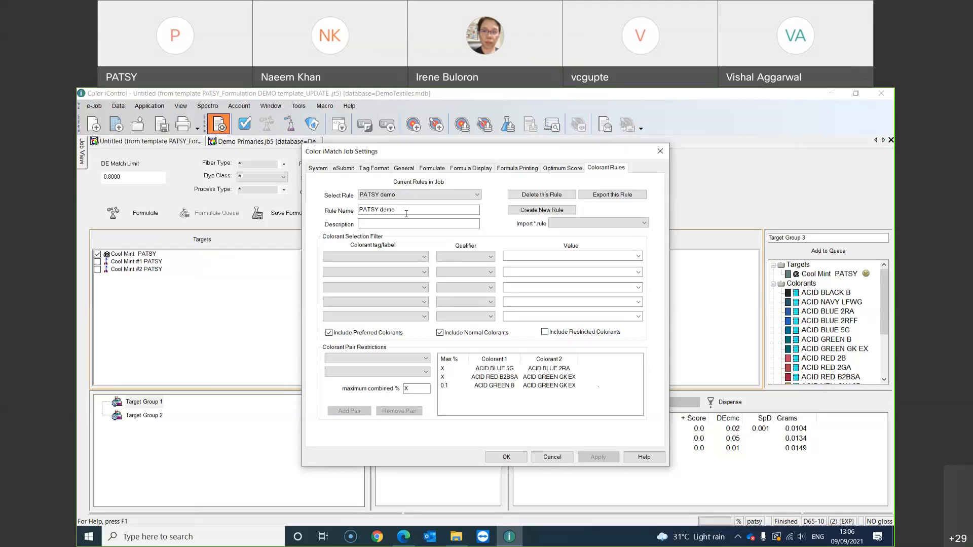
Step: Export the current colorant rule to a rule file and import that demo rule back into the job, accepting the job settings
click(602, 197)
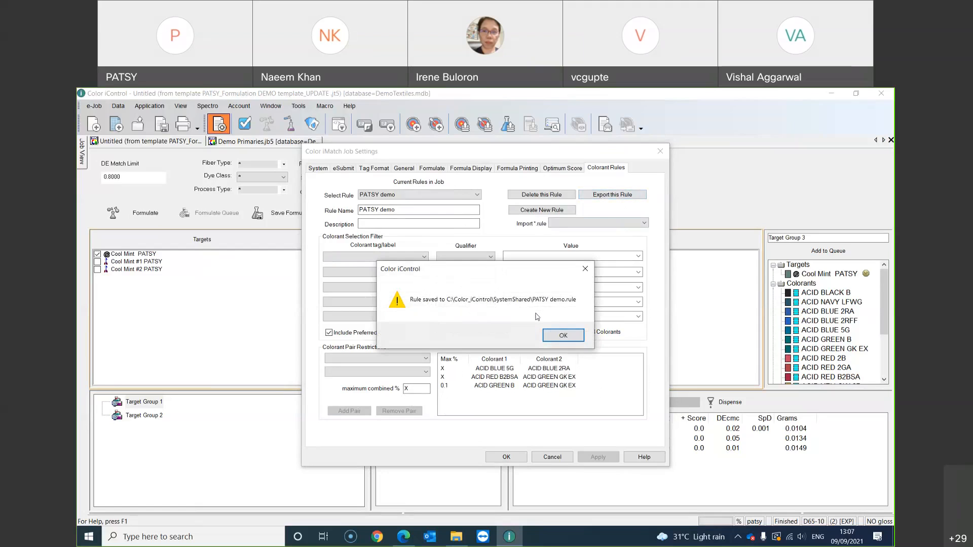
click(560, 336)
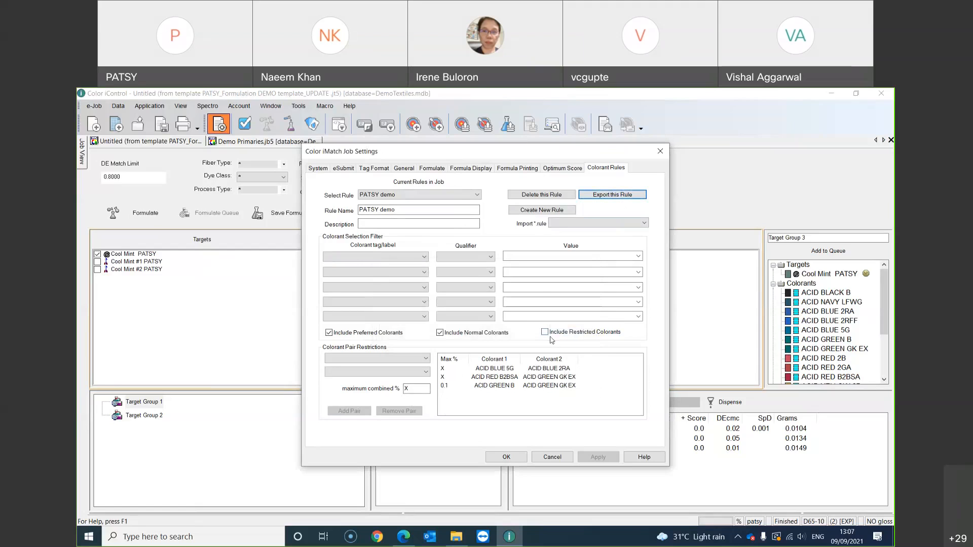
click(629, 224)
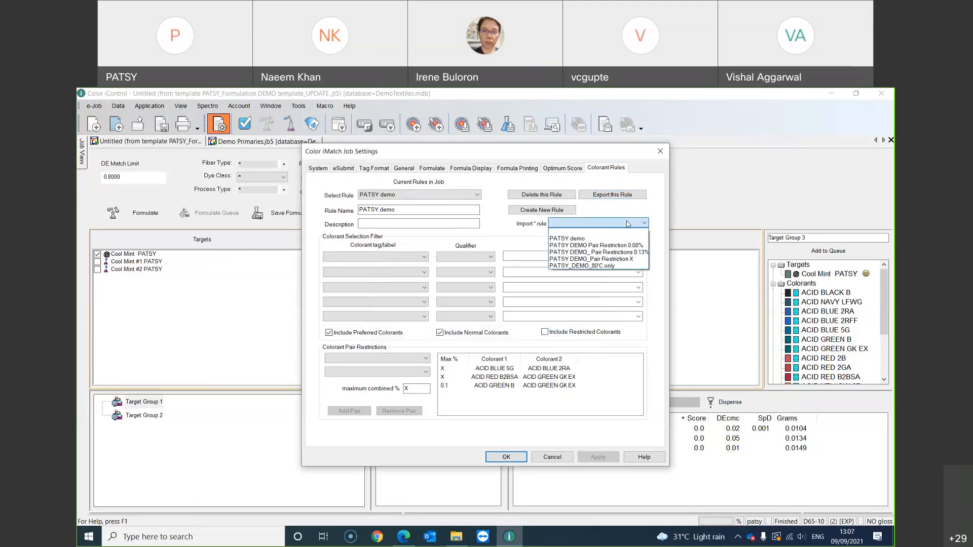
click(593, 239)
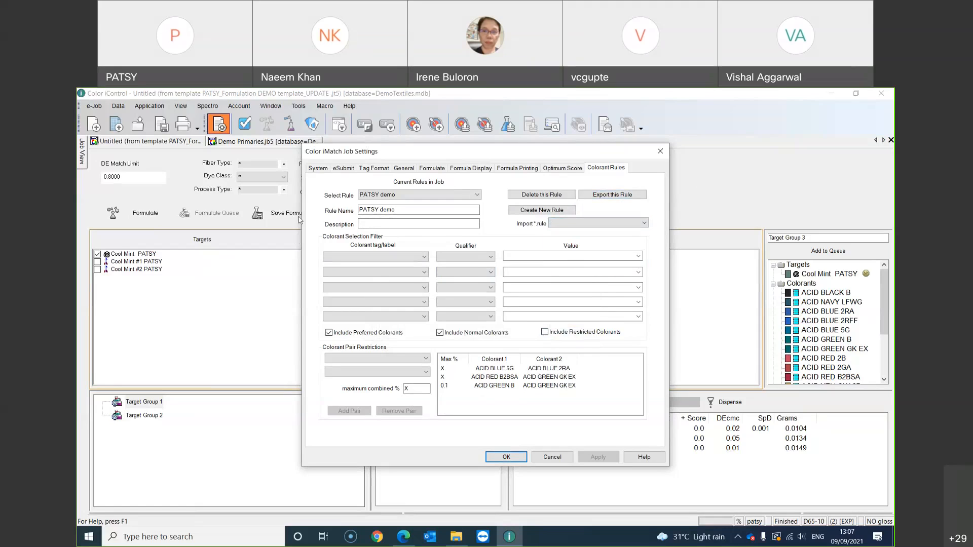
click(506, 457)
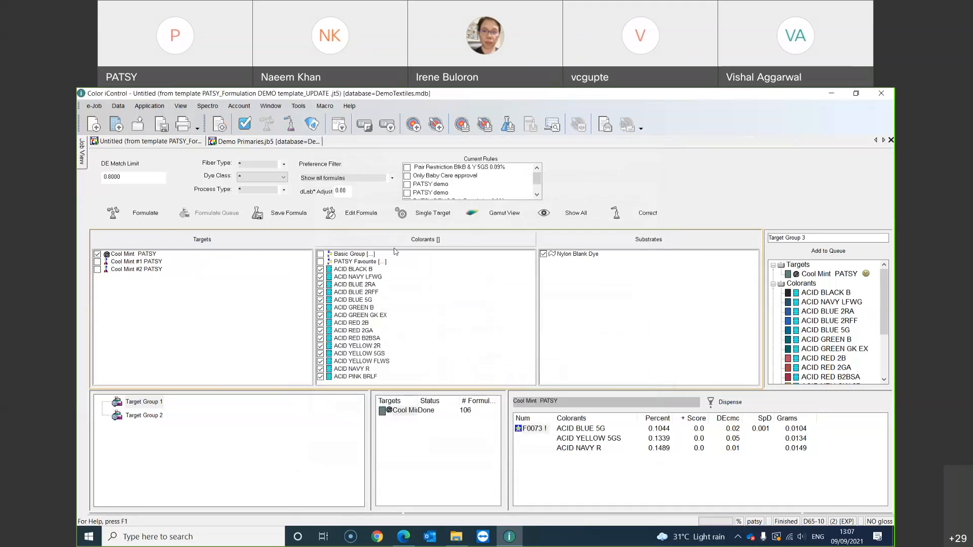
Step: Try selecting colorants by the Favourite group and the Basic Group, and restore the selection of all individual colorants
click(342, 240)
click(320, 262)
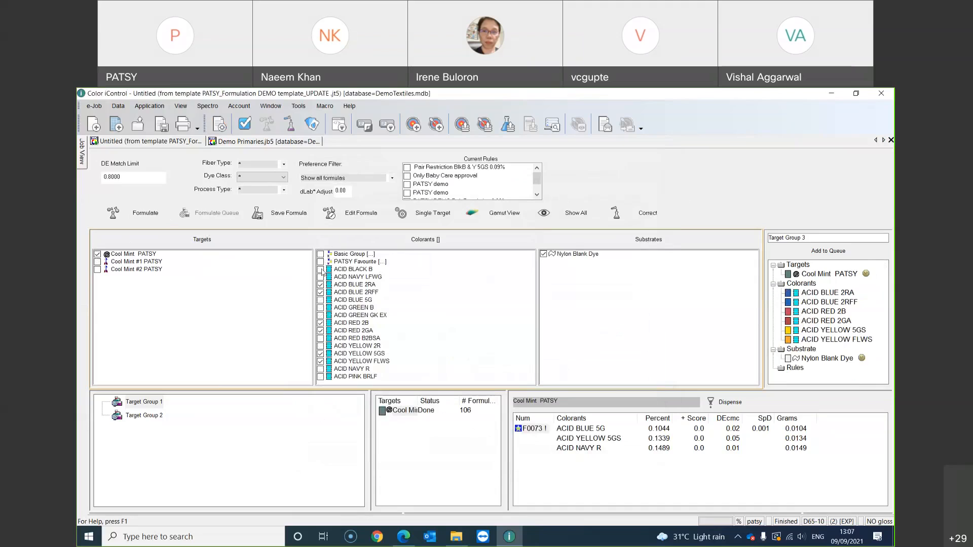
click(320, 269)
click(320, 277)
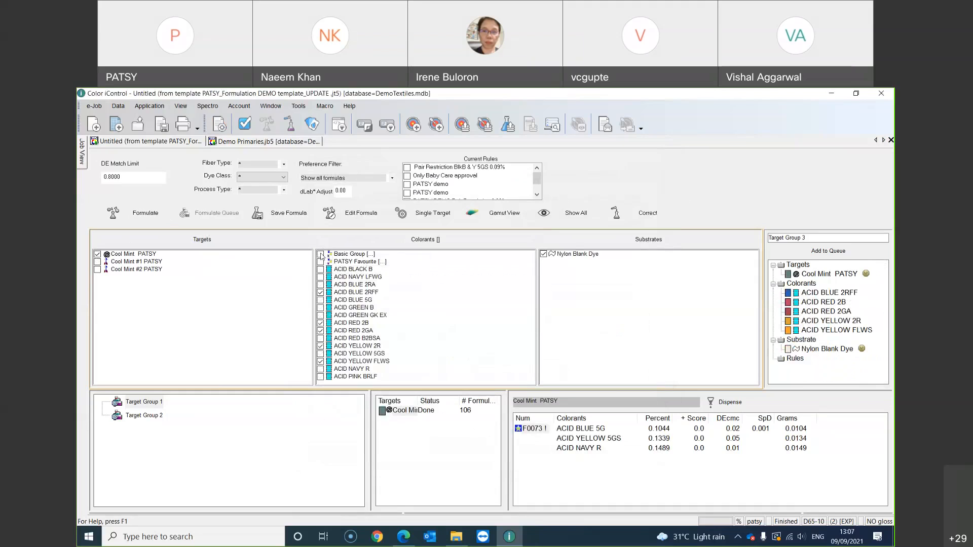
click(320, 254)
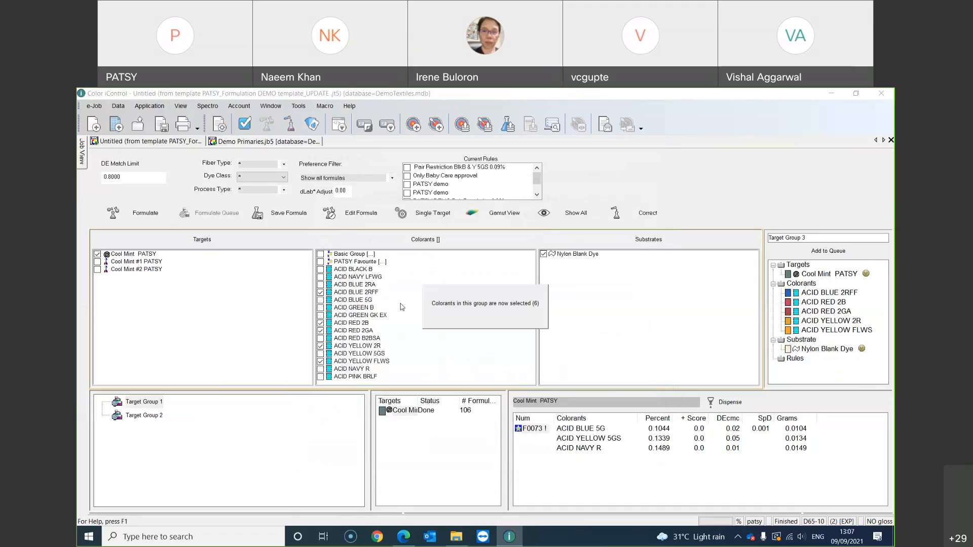
click(391, 243)
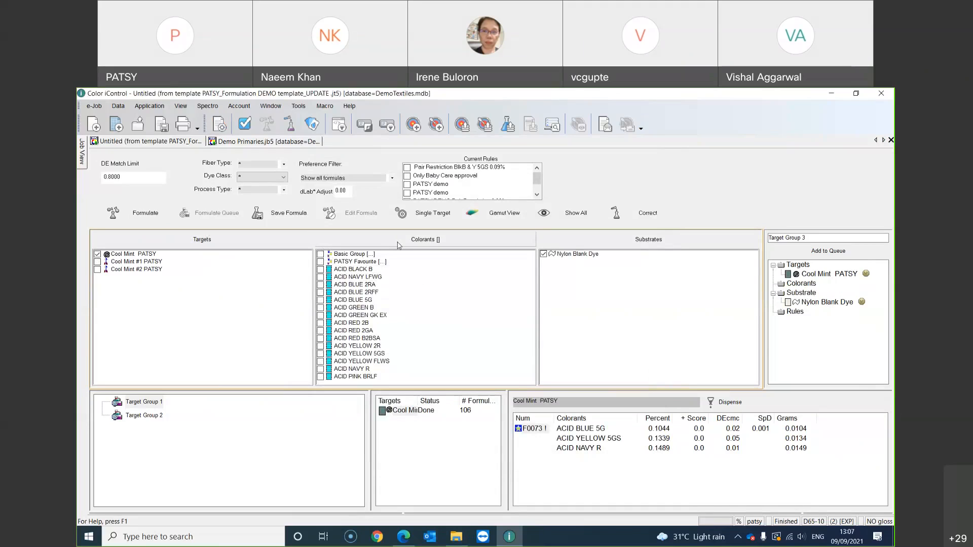
click(399, 244)
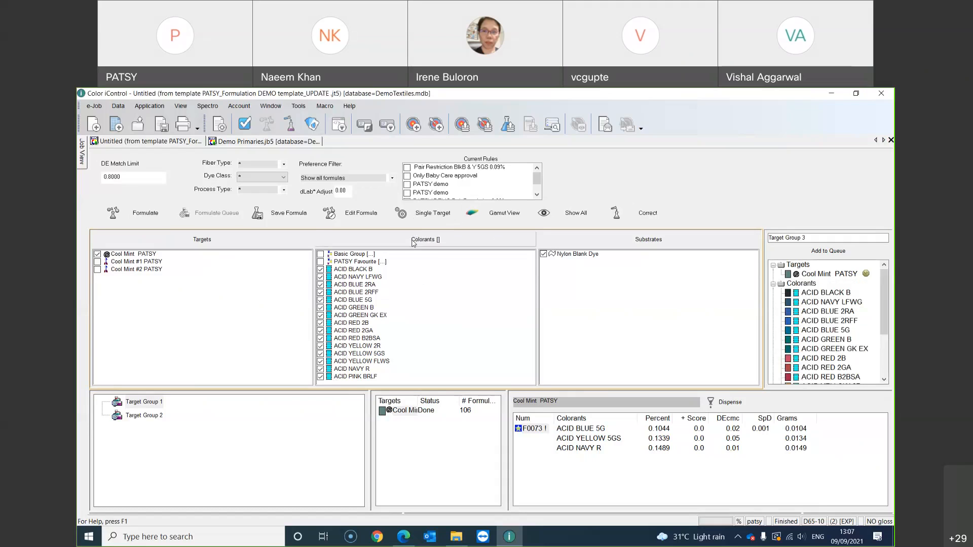
Step: Deselect all colorants, then apply the Only Baby Care approval rule and try adding the Pair Restriction BlkB & Y 5GS 0.09% rule
click(413, 244)
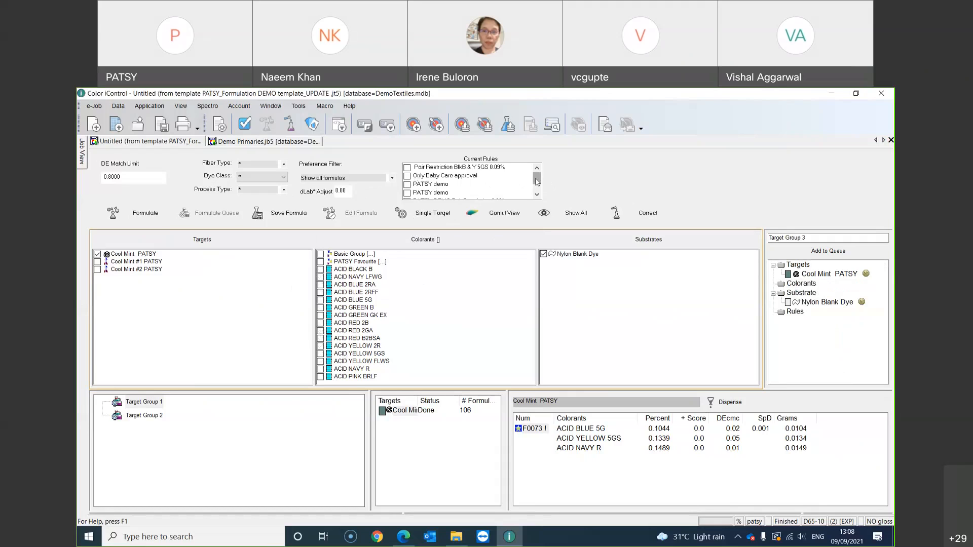
click(406, 177)
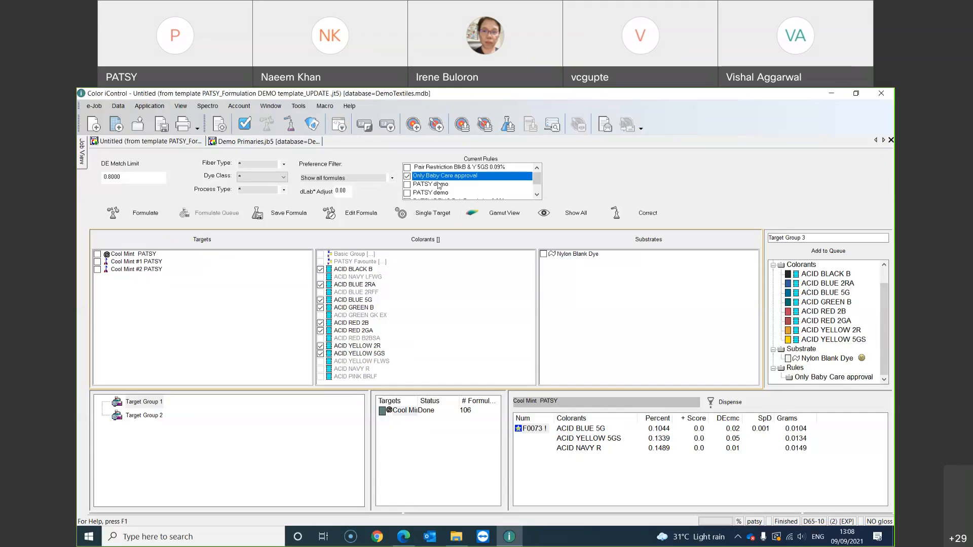
click(407, 168)
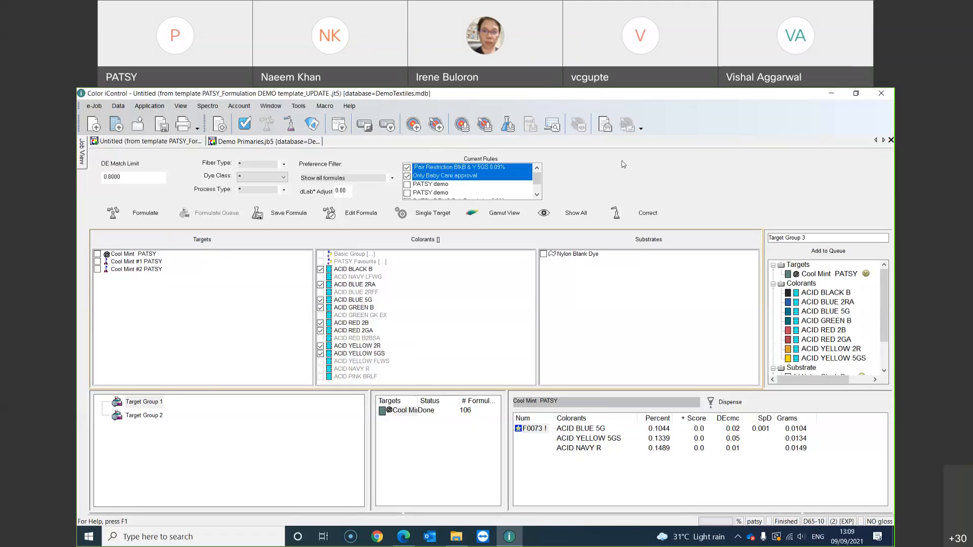
Step: View the complete formula list for the Cool Mint target and return to the formulation setup
click(575, 208)
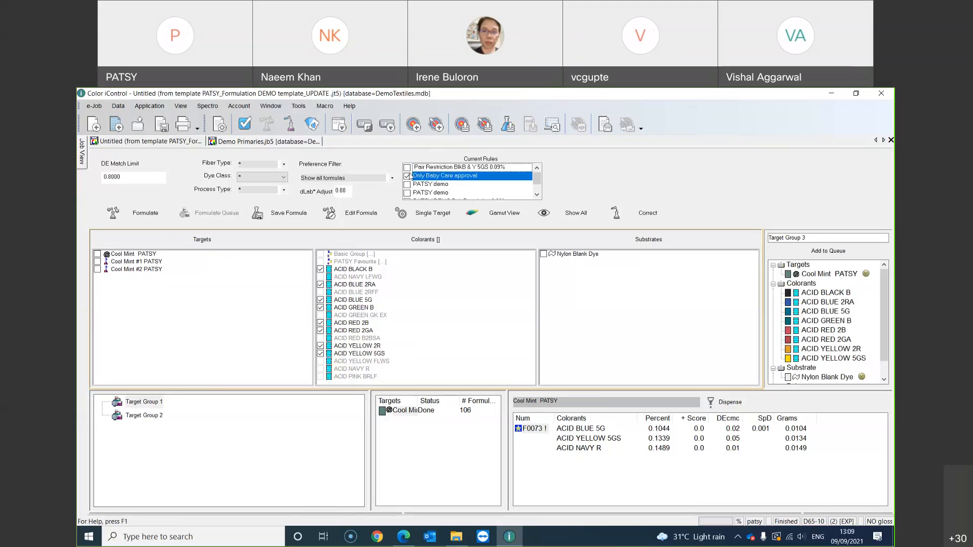
click(576, 209)
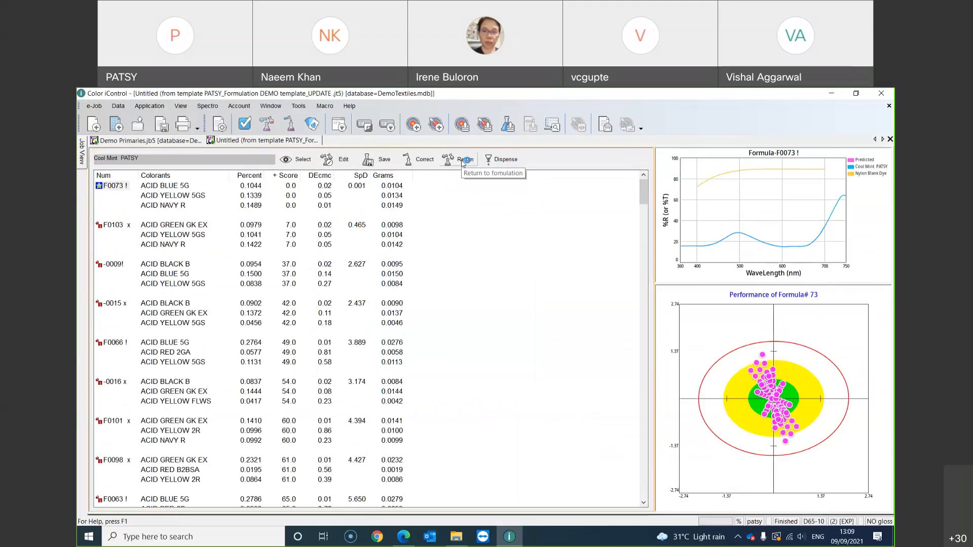
click(462, 161)
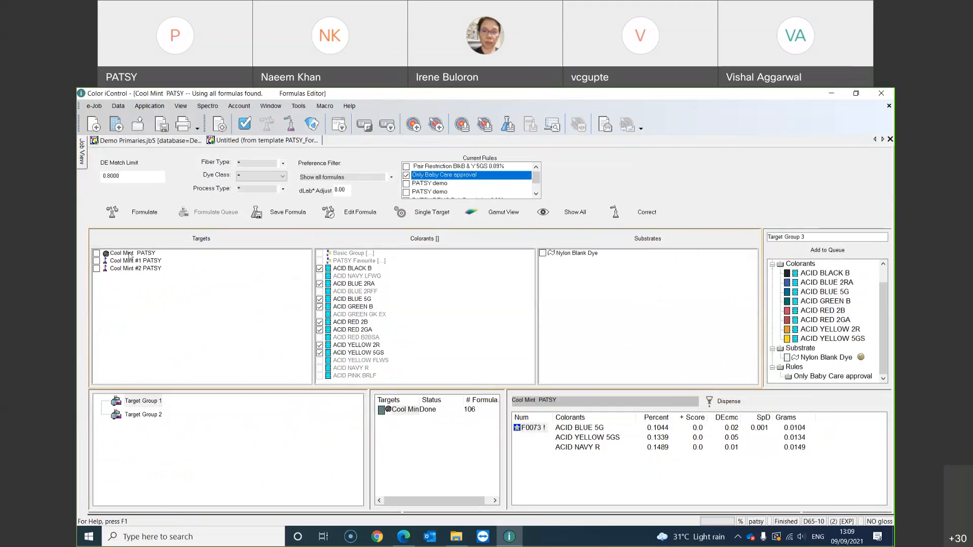
Step: Select the Cool Mint target and formulate it under the Only Baby Care approval rule
click(97, 254)
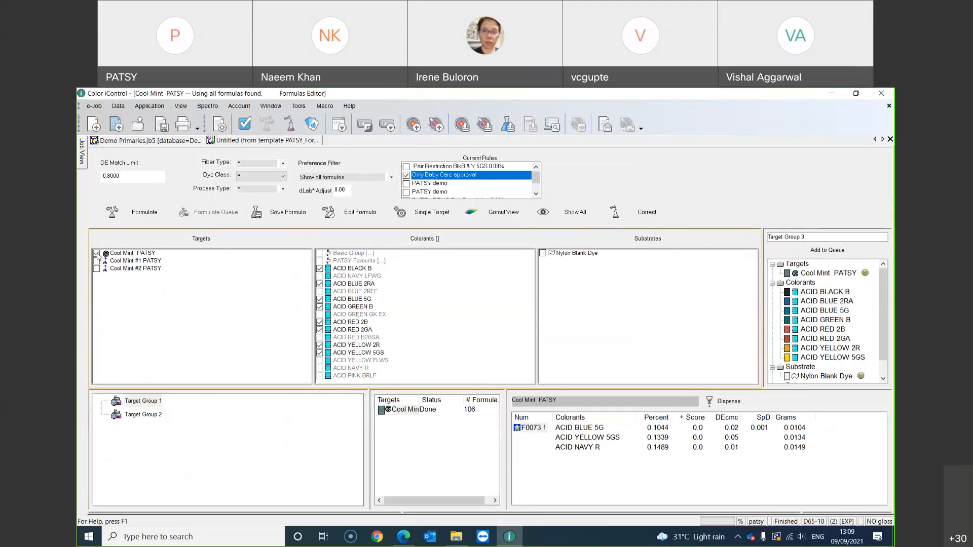
click(145, 212)
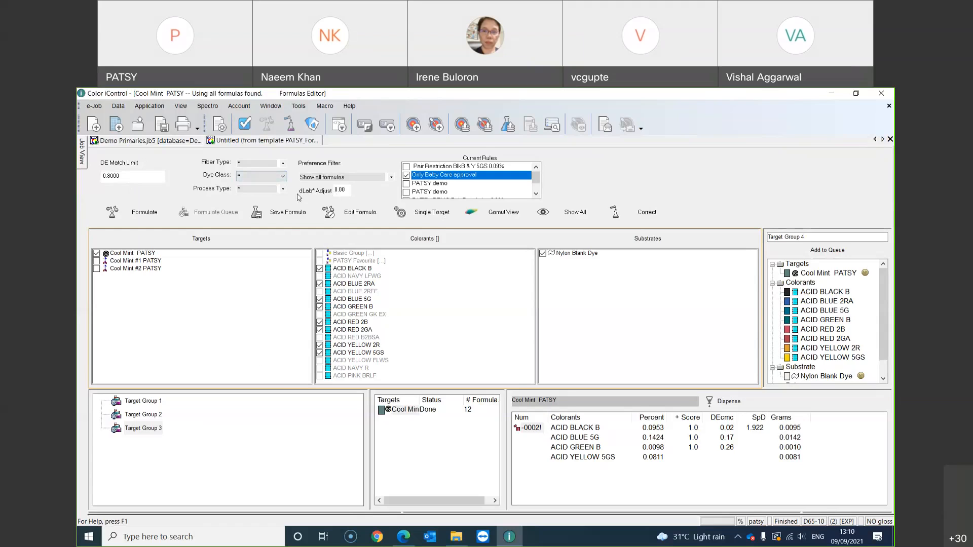
Step: Reveal and enlarge the color swatch and reflectance curve area below the formulation results
click(347, 192)
drag(424, 510, 430, 419)
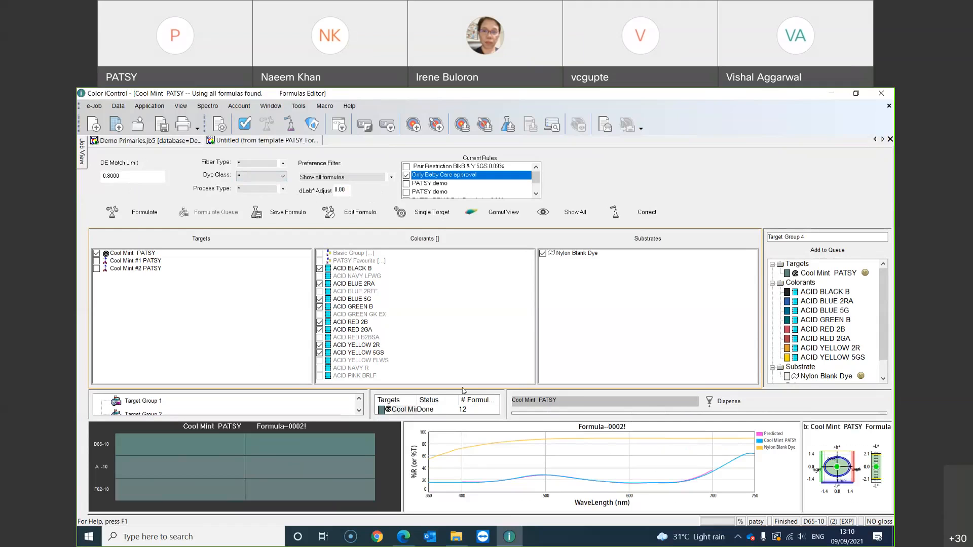
drag(461, 389, 461, 347)
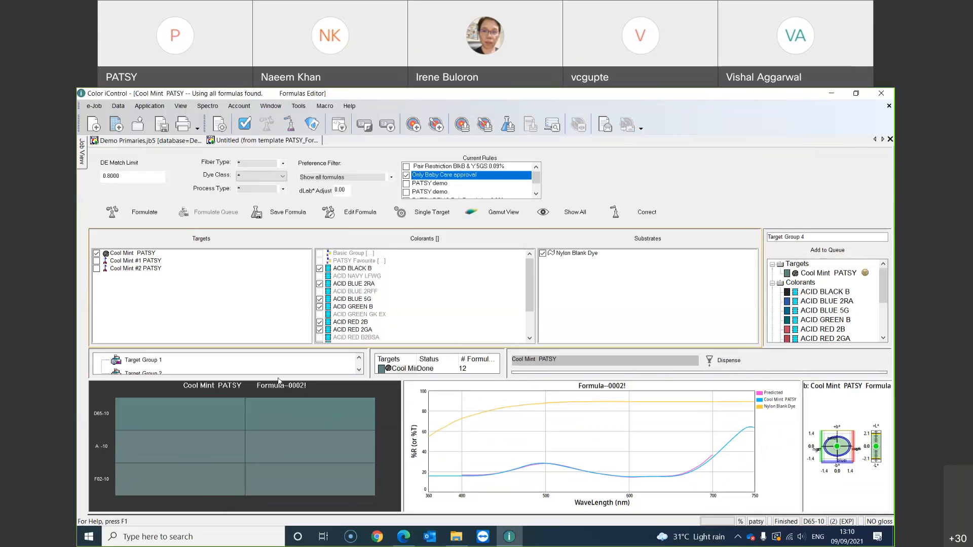
Step: Set dLab* Adjust to 3 and formulate the Cool Mint target again
double_click(336, 190)
text(3)
click(135, 214)
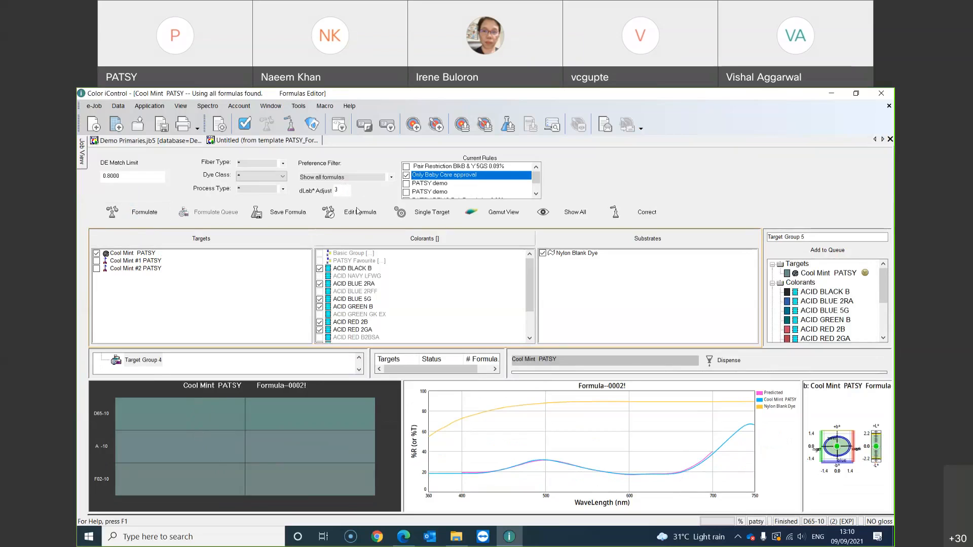
Step: Set dLab* Adjust to -3 and run another formulation for Cool Mint
click(339, 190)
click(147, 213)
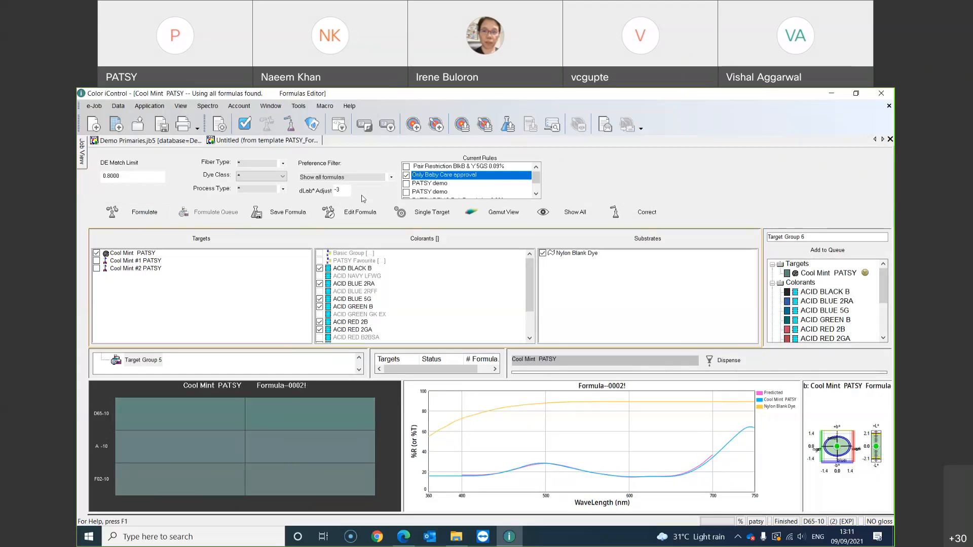
double_click(345, 195)
Step: Resize the result areas to expose the target groups and compare the formulas of Target Group 4 and Target Group 5
drag(615, 348, 622, 295)
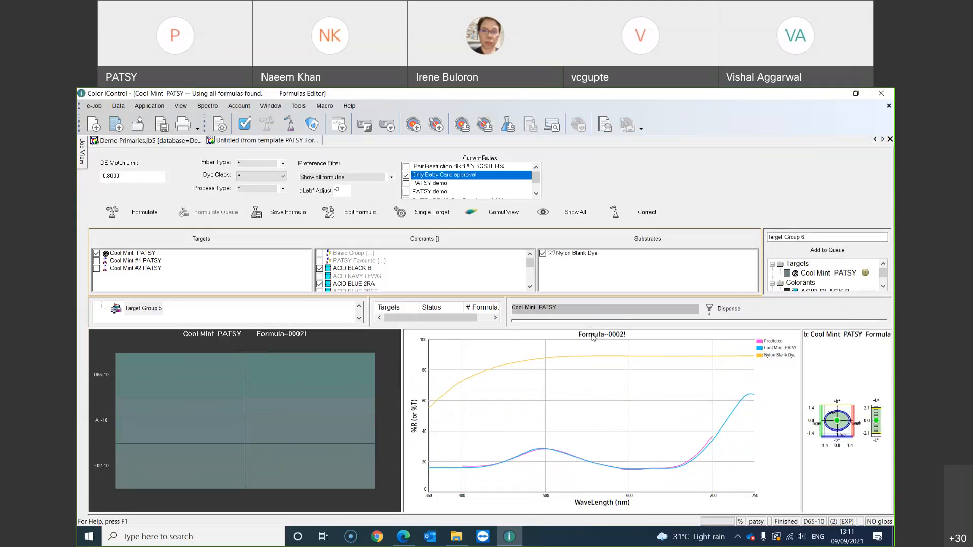
drag(597, 332, 598, 388)
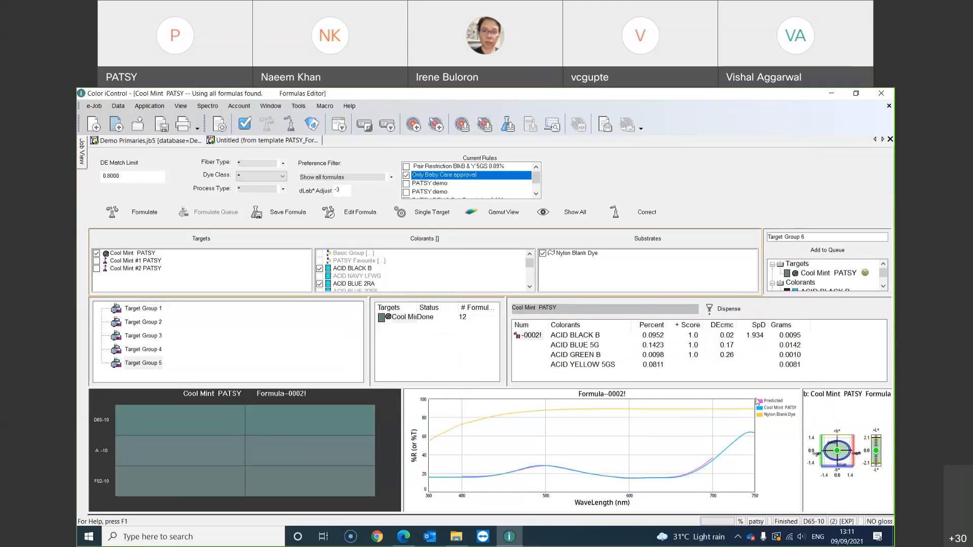
click(143, 349)
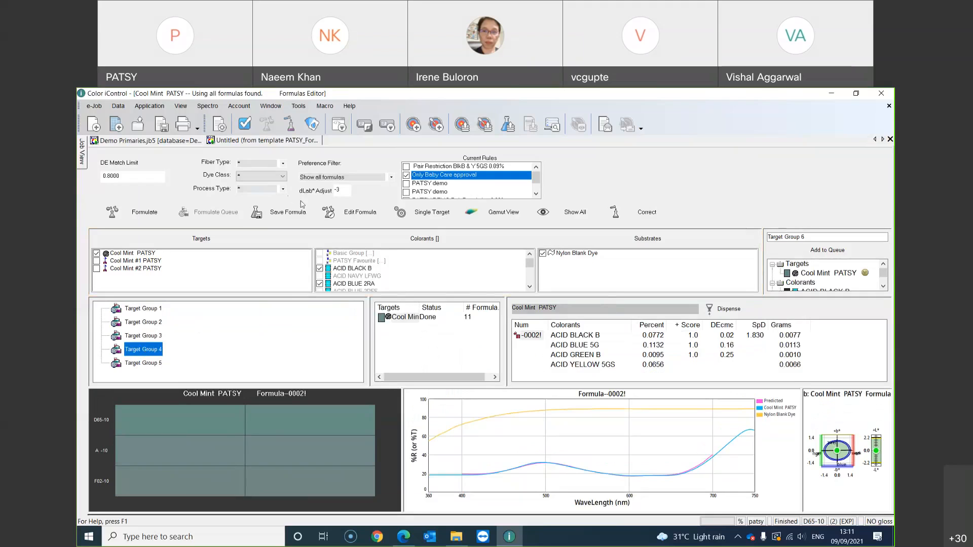
click(152, 363)
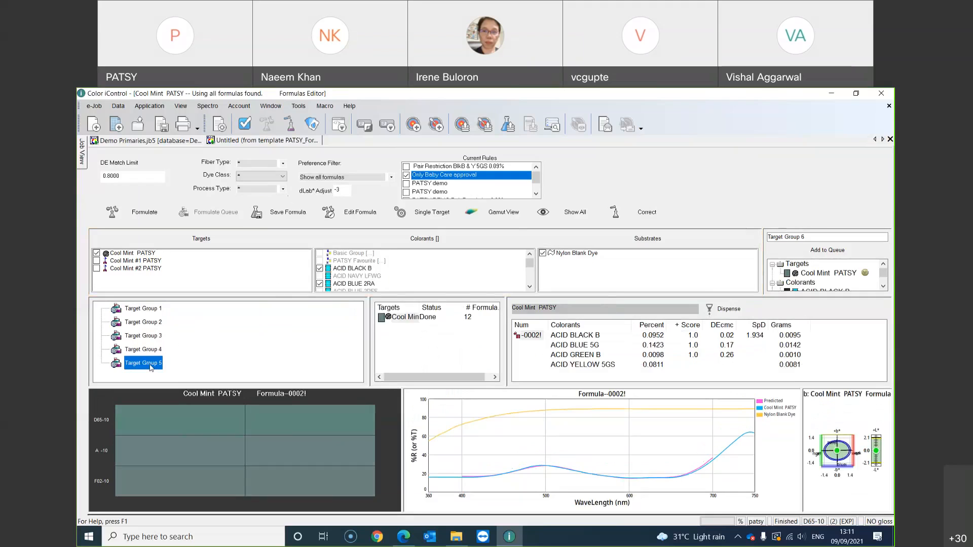
click(151, 351)
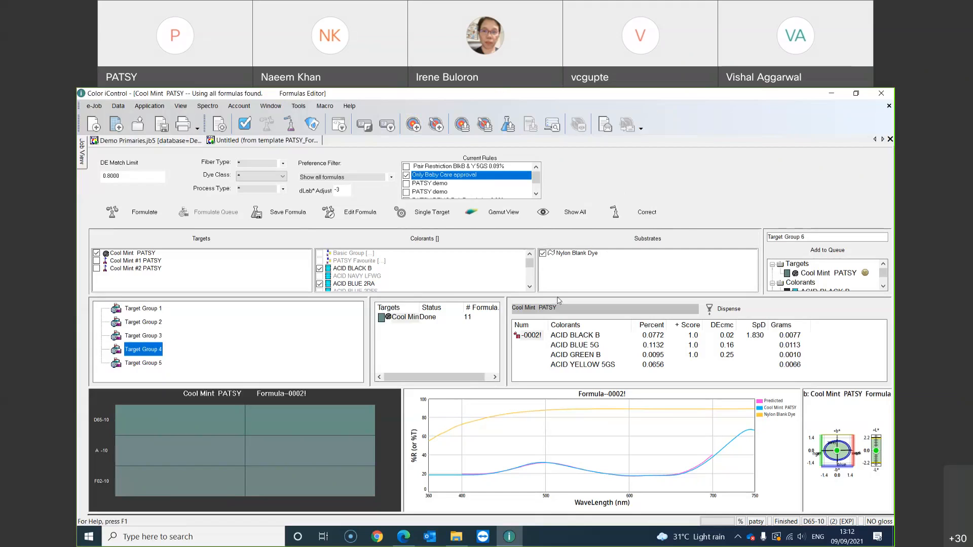
Step: Show all formulas of Target Group 4 and widen the reflectance and performance plots beside the list
drag(558, 300, 559, 335)
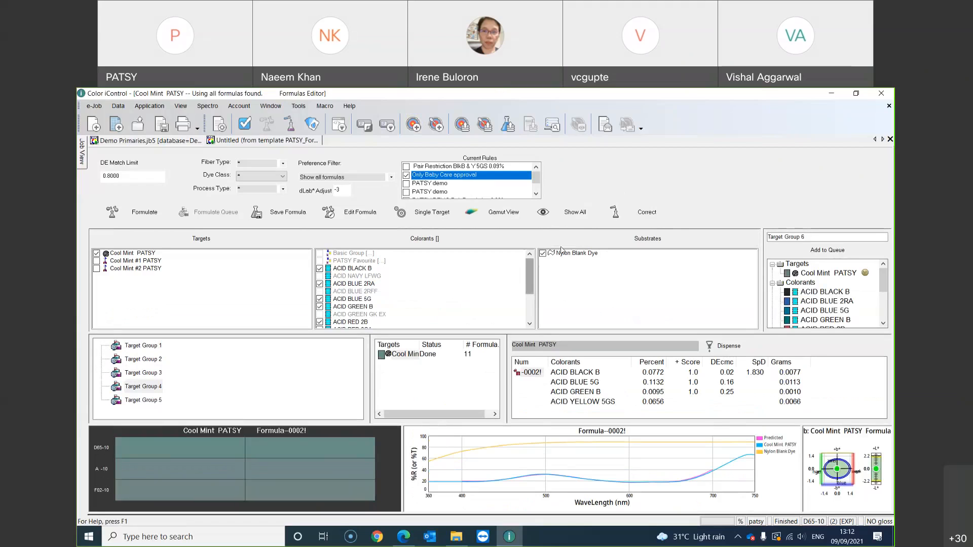
click(568, 212)
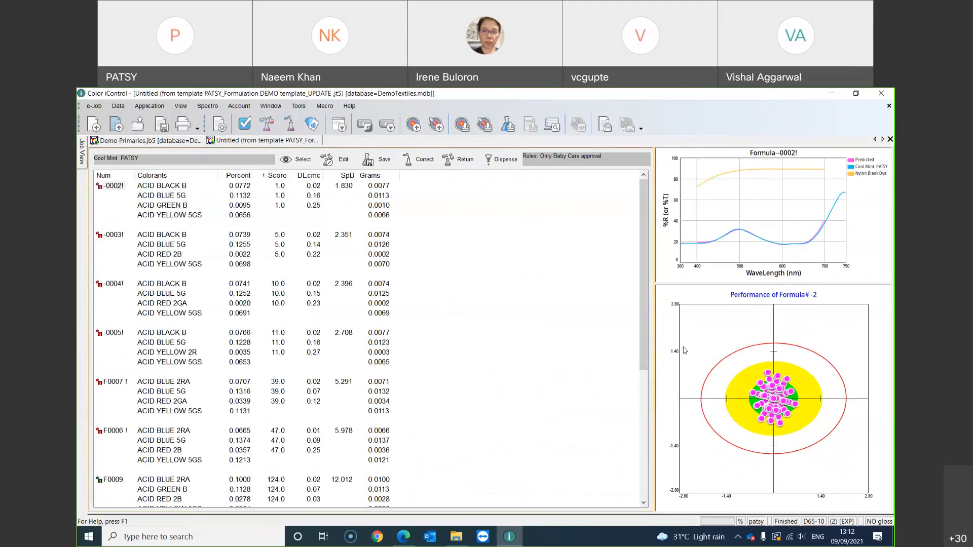
drag(656, 371, 568, 370)
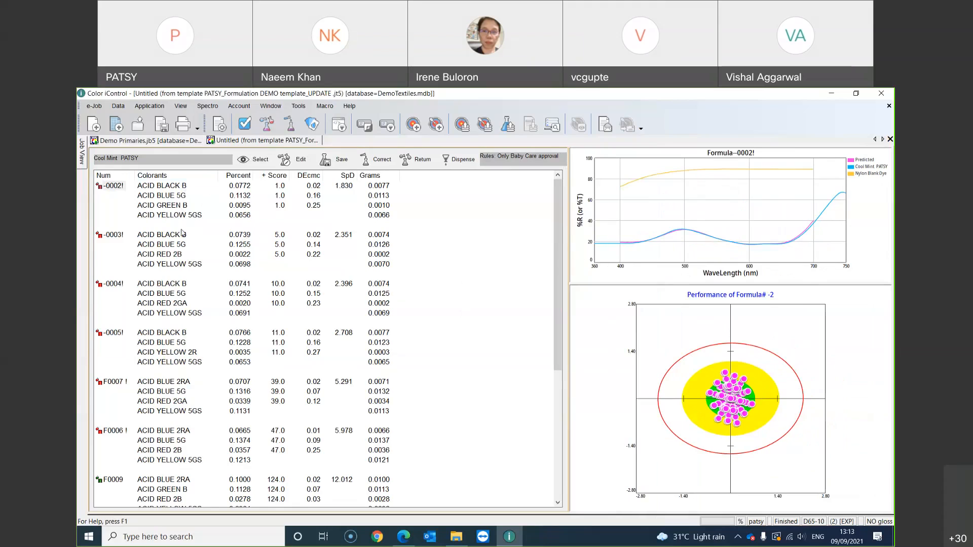
Step: Set the Predicted Performance Variation to 2 in the formula display job settings and apply it
click(220, 125)
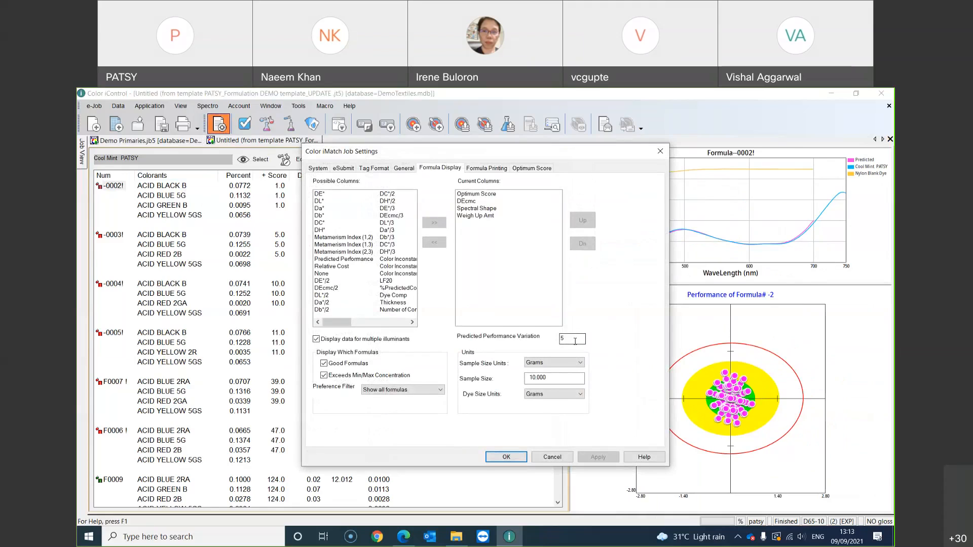
drag(575, 341, 547, 340)
text(2)
click(599, 457)
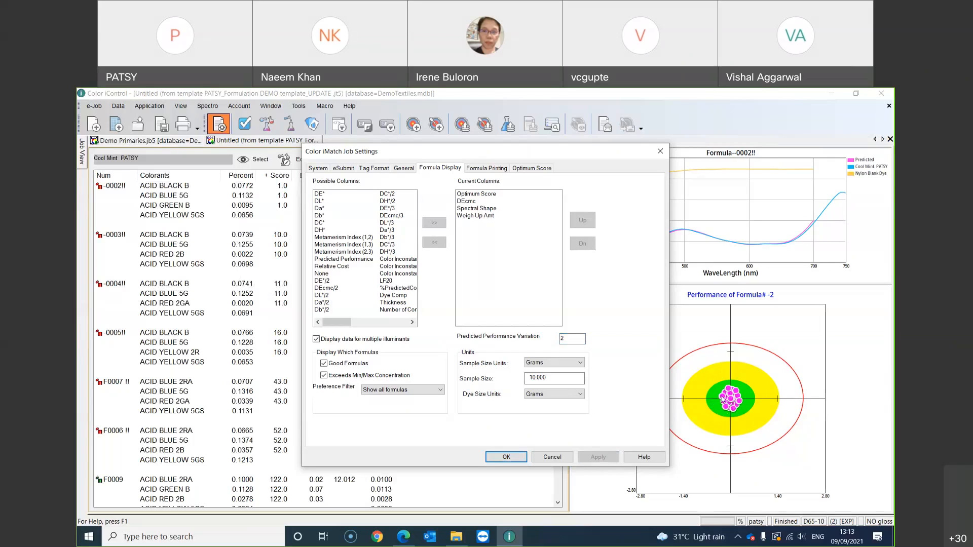
Step: Raise the Predicted Performance Variation to 8, apply it and close the job settings
double_click(572, 335)
text(8)
click(594, 457)
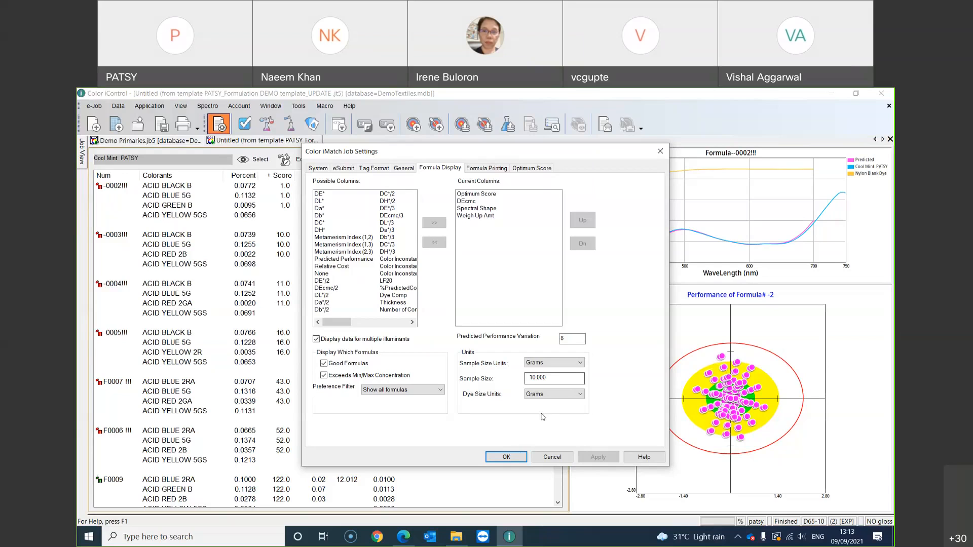
click(504, 456)
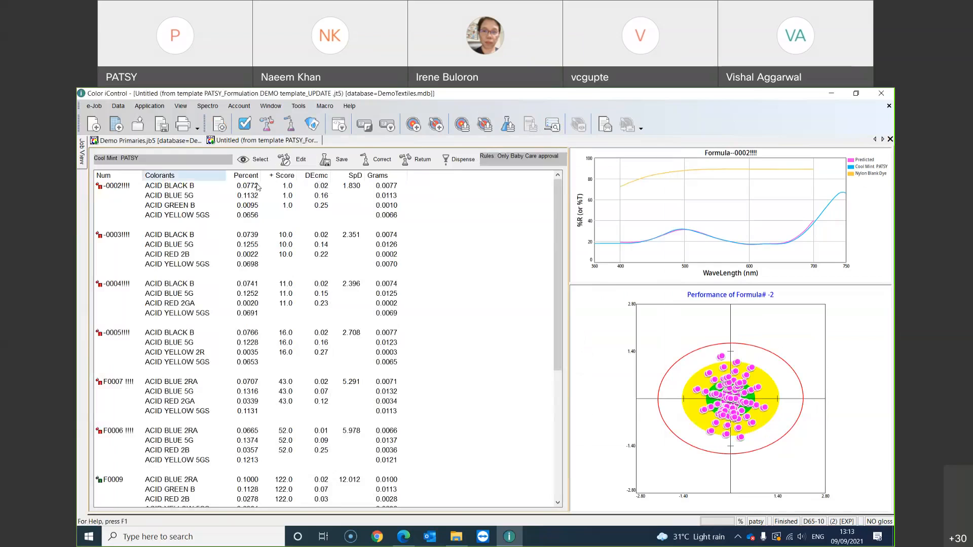
Step: Sort the formulas by descending score and compare the performance plots of F0008, F0011, -0001, F0010 and F0006
click(280, 177)
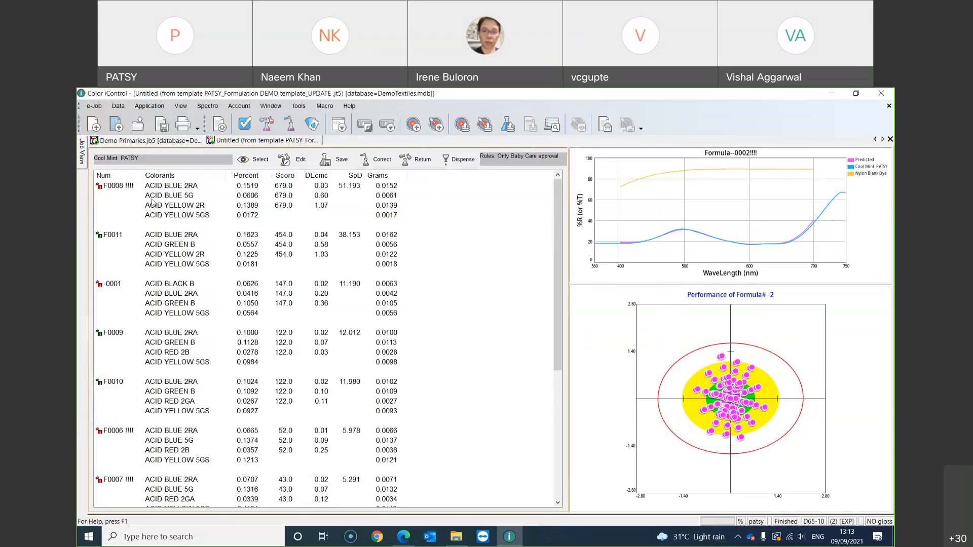
click(107, 187)
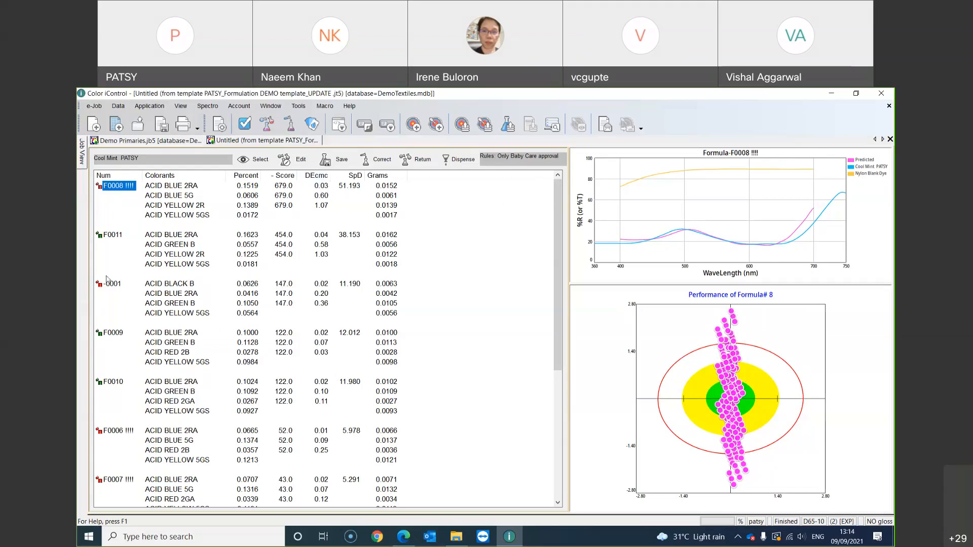
click(113, 236)
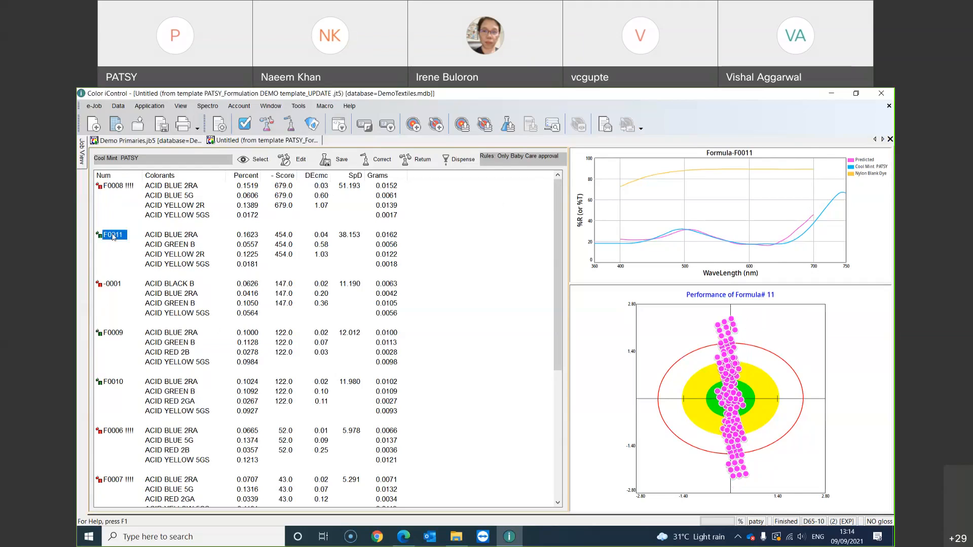
click(113, 286)
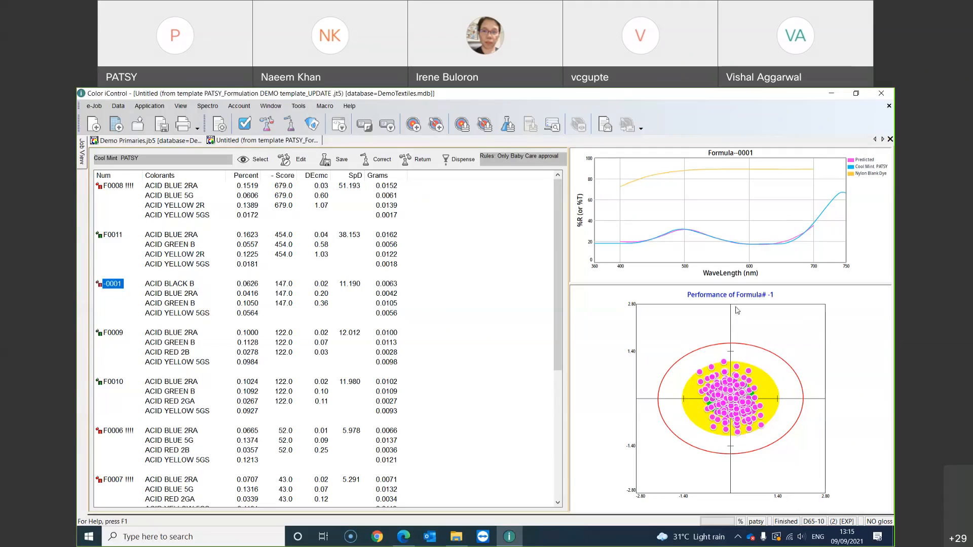
click(108, 191)
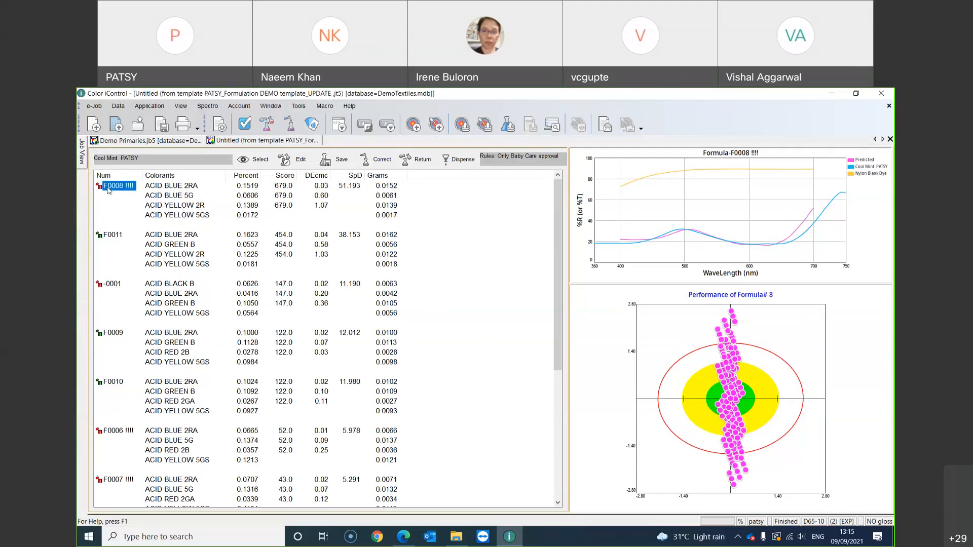
click(110, 287)
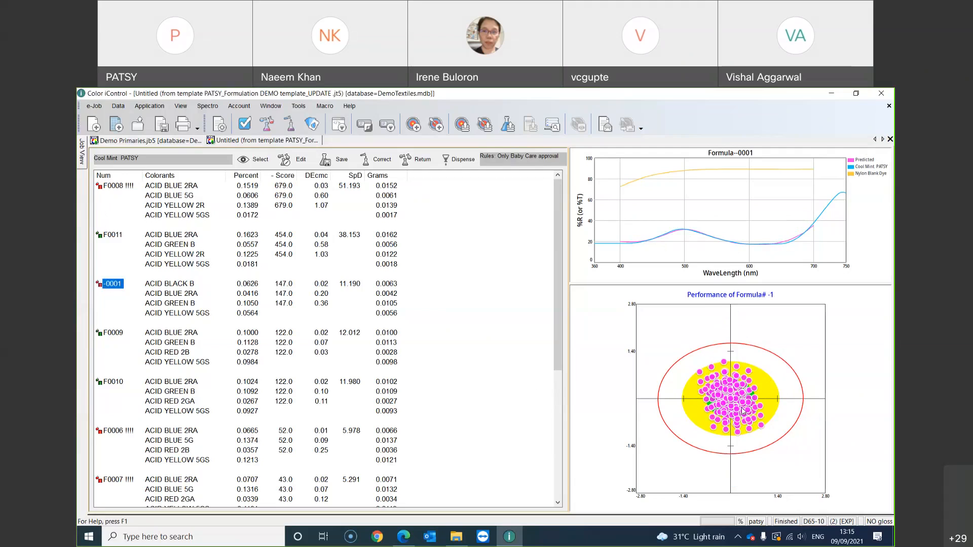
click(115, 386)
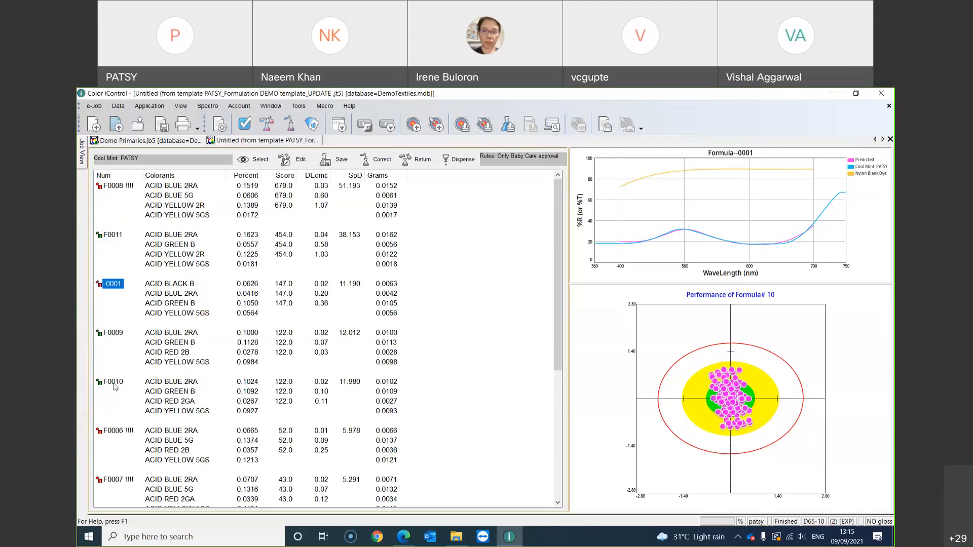
click(116, 431)
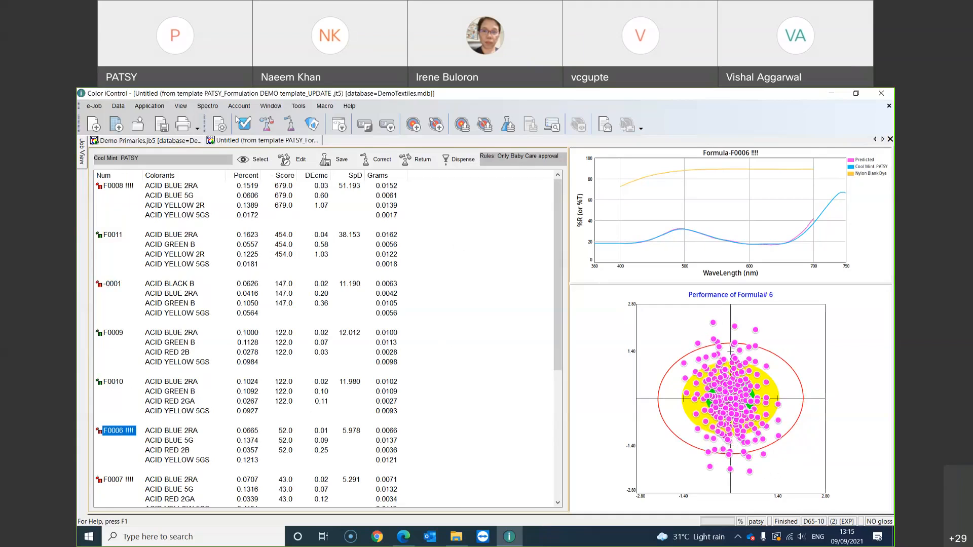
Step: Set the Predicted Performance Variation to 5 in the job settings and accept the change
click(219, 127)
drag(582, 339, 530, 338)
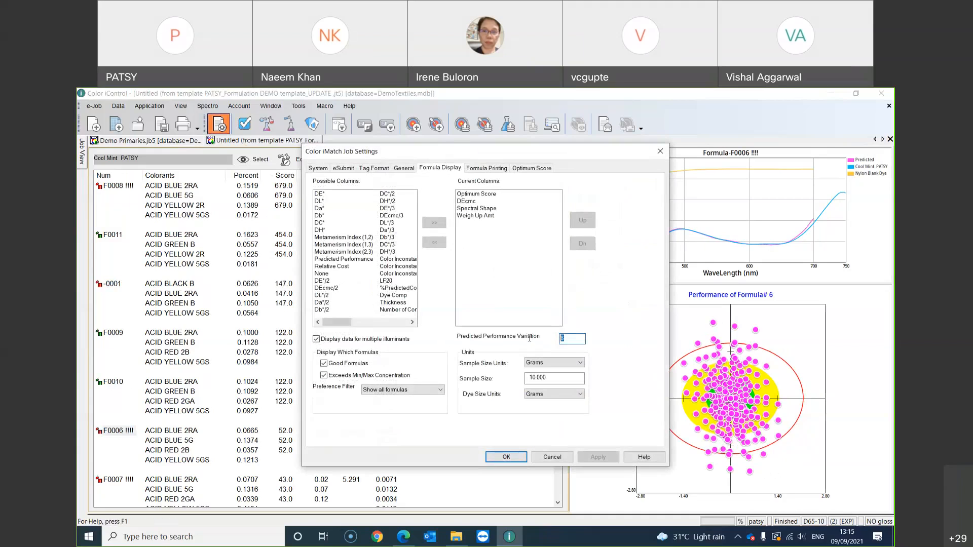
text(5)
click(506, 457)
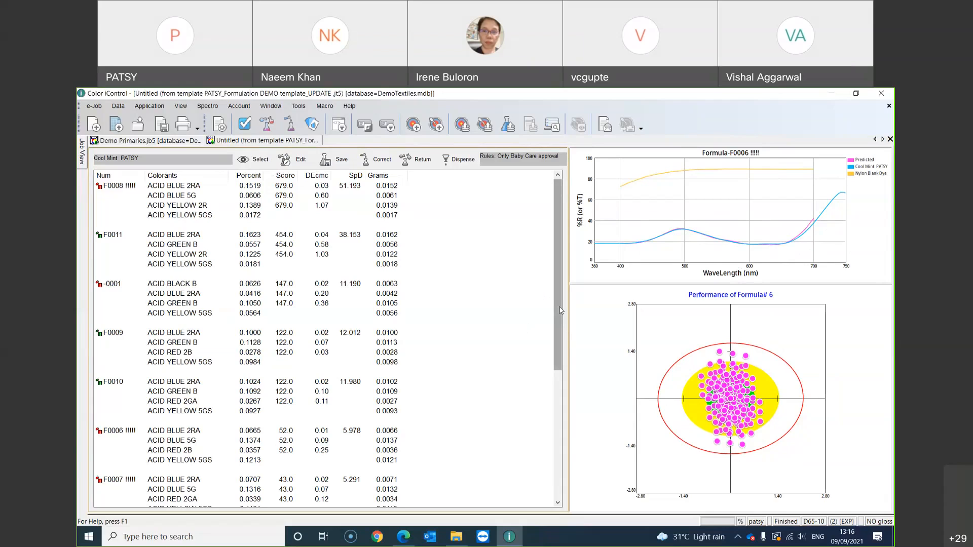
click(653, 107)
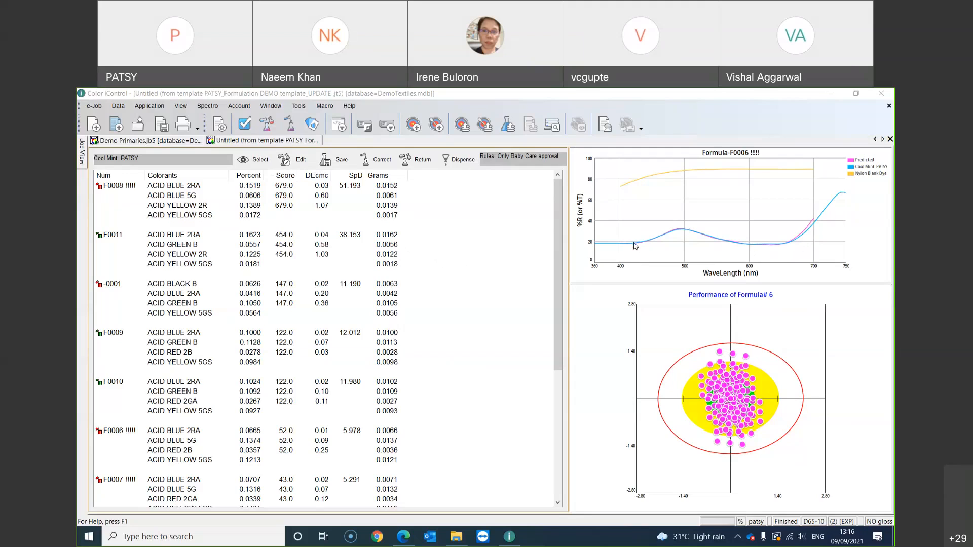
Step: Return to the formulas editor and open the Optimum Score job settings
click(419, 159)
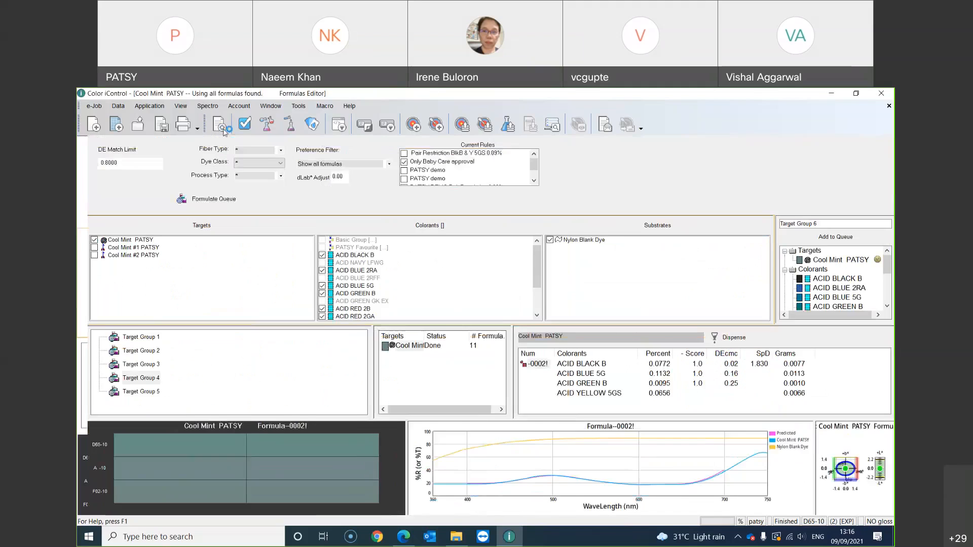
click(219, 124)
click(566, 169)
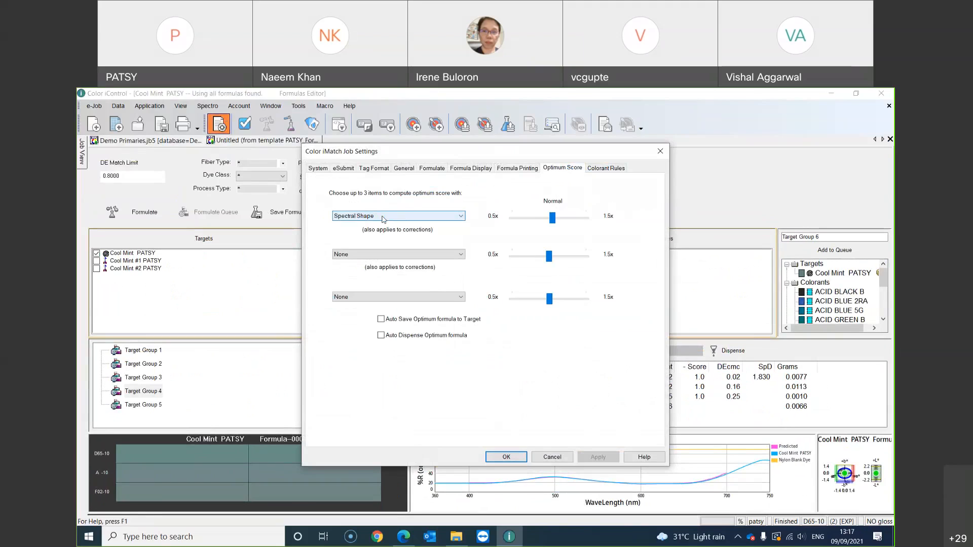
Step: Try DEcmc and Metamerism Index (1,2) as the first two optimum score items, restoring Spectral Shape as the first
click(382, 218)
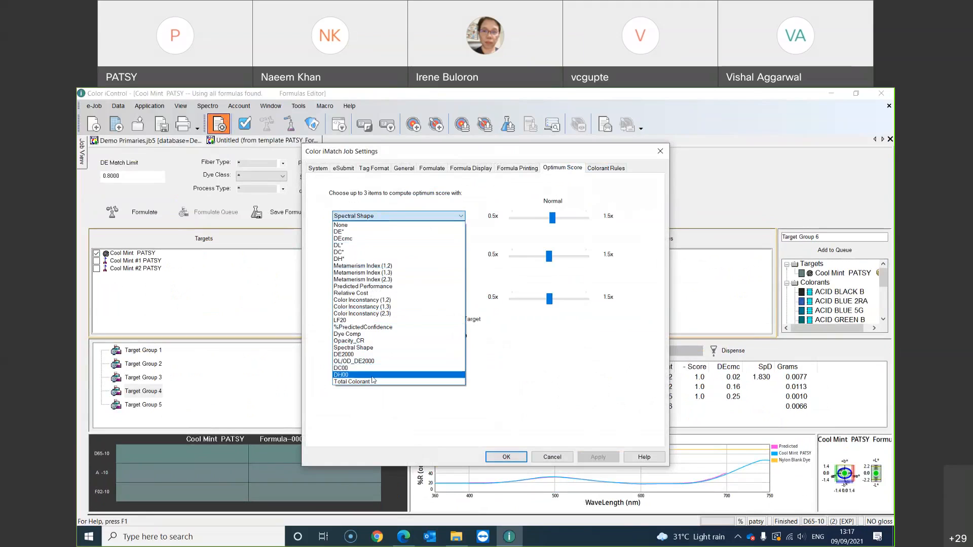
click(363, 240)
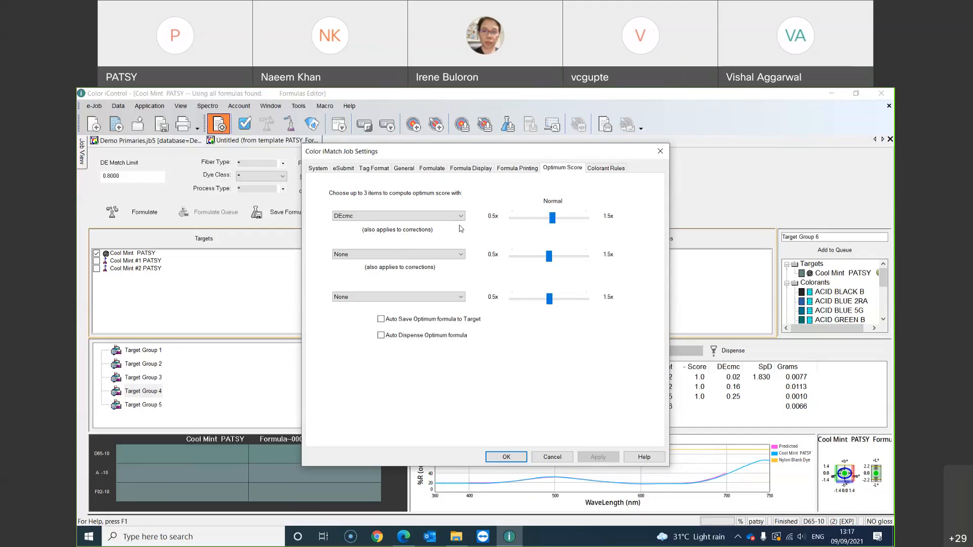
click(456, 257)
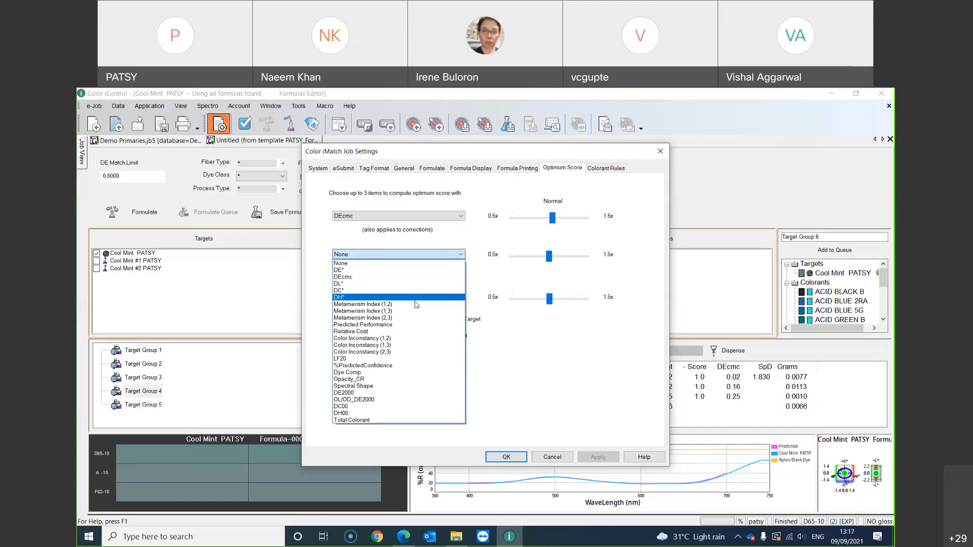
click(416, 304)
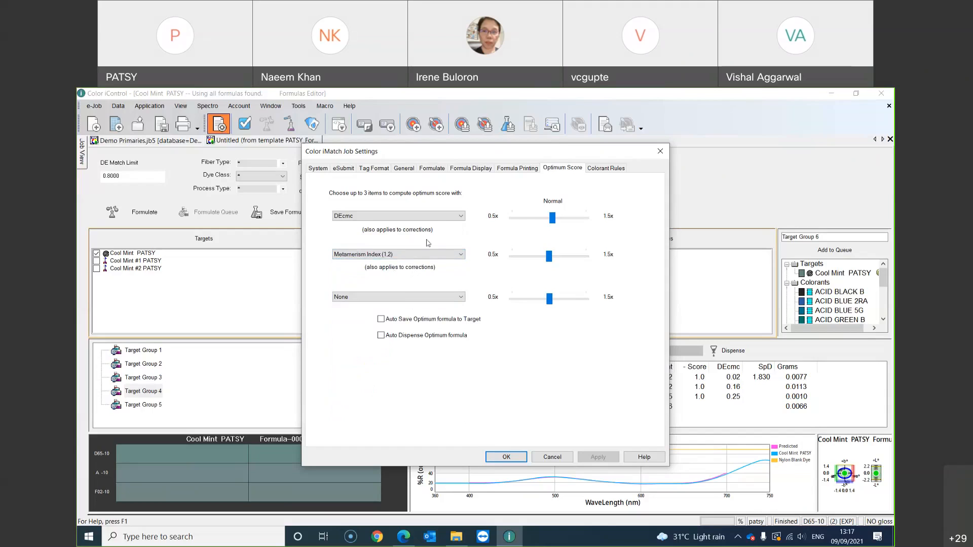
click(437, 217)
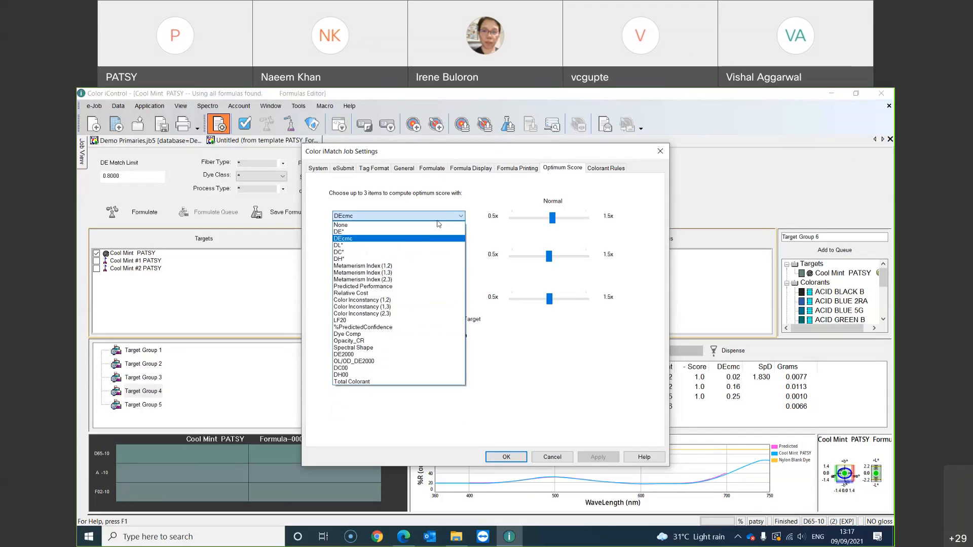
click(389, 347)
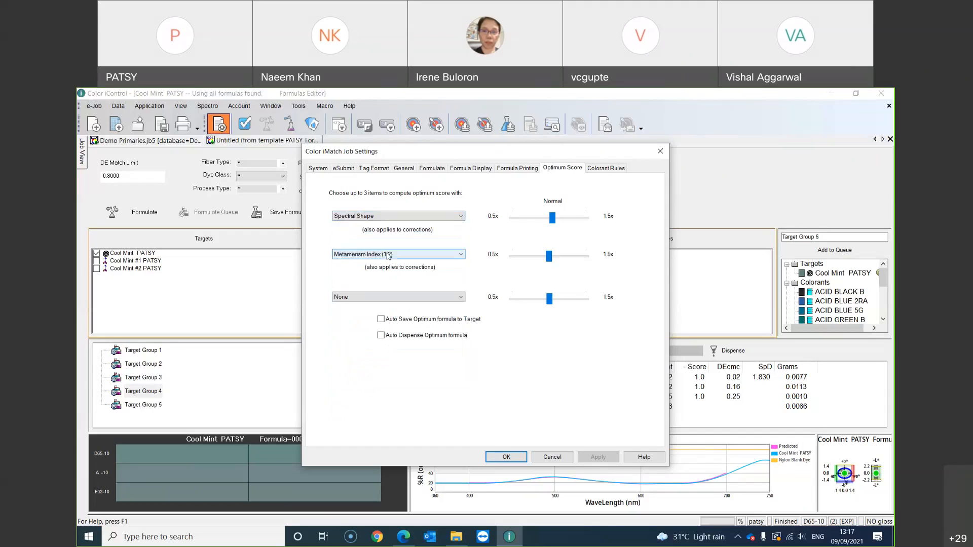
Step: Raise the Spectral Shape weighting above Normal, choose Relative Cost as the second optimum score item and accept the settings
drag(553, 218, 578, 222)
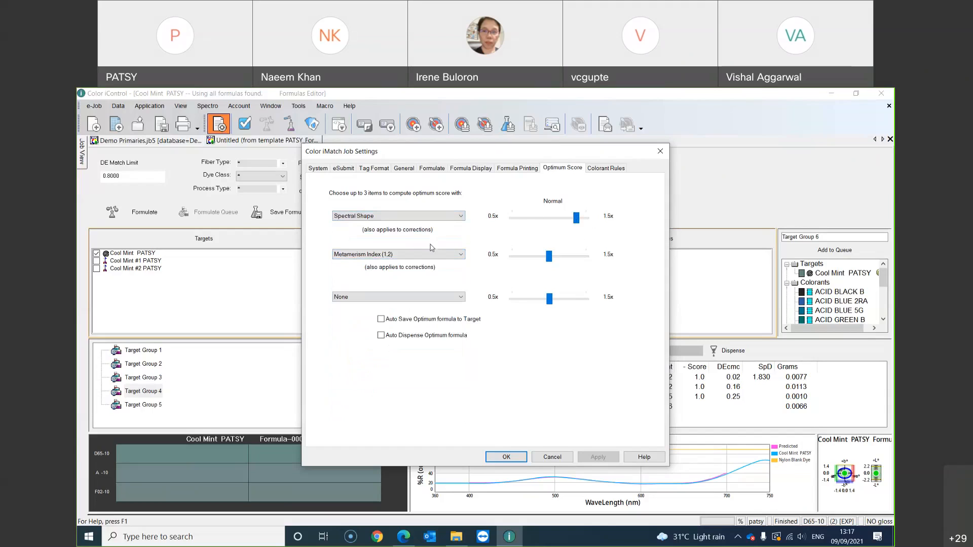
click(458, 258)
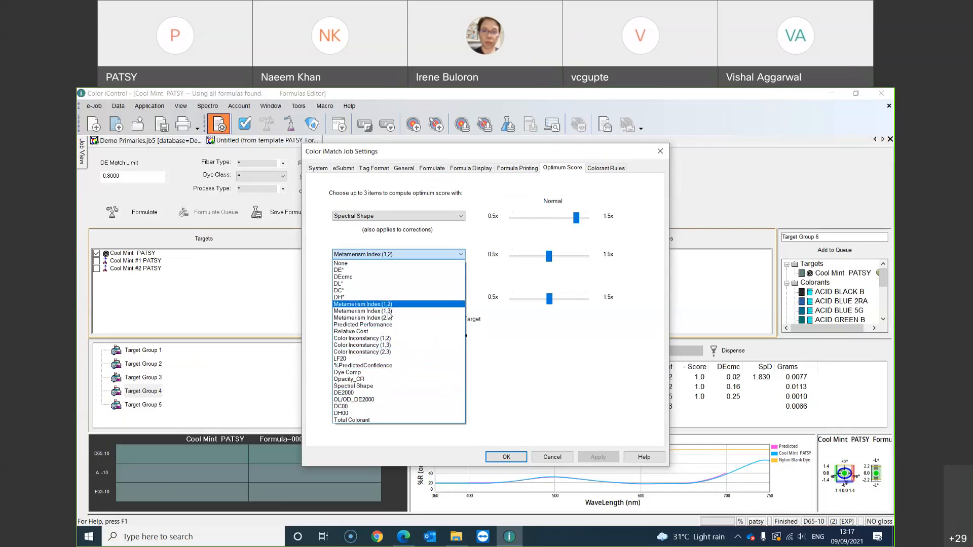
click(363, 331)
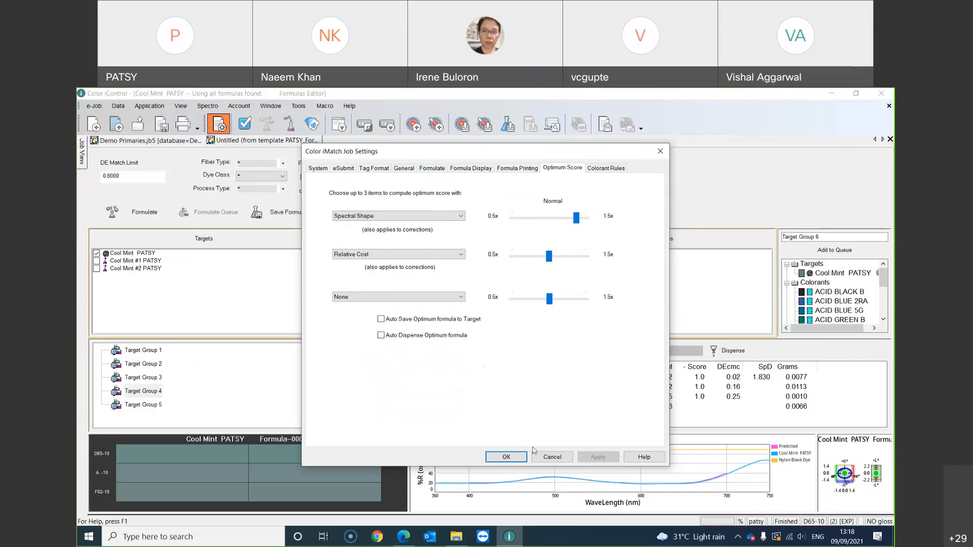
click(506, 458)
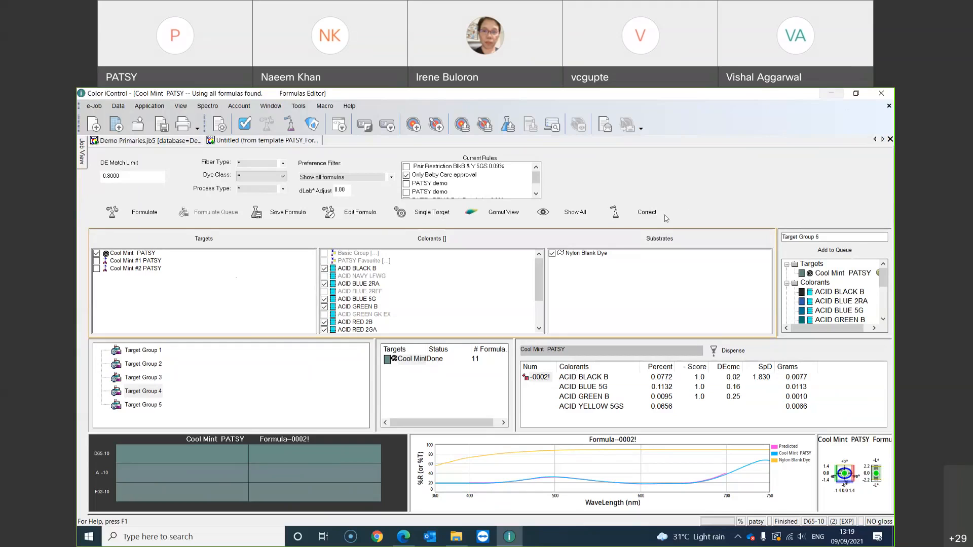
Step: Delete the Synth - -0002! trial of the Cool Mint standard from the job
click(242, 124)
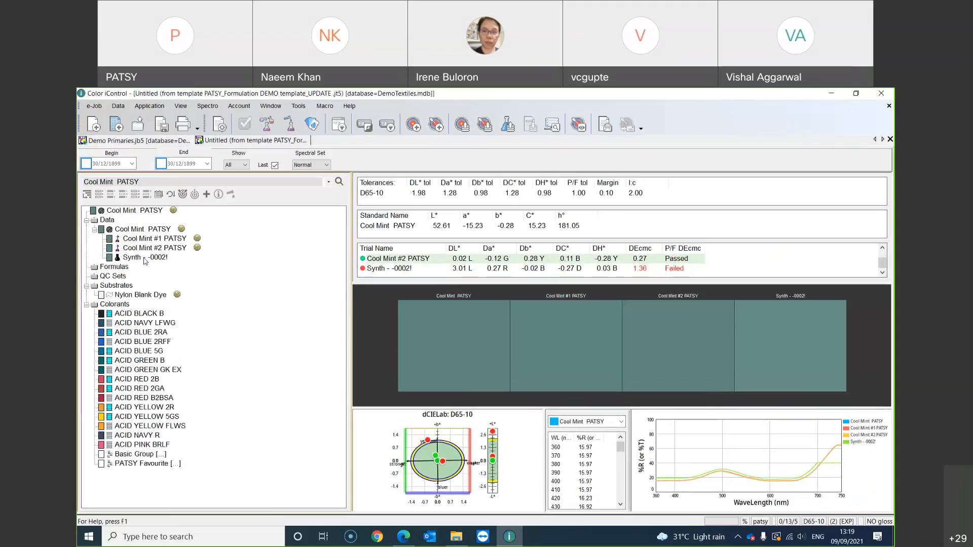
right_click(145, 260)
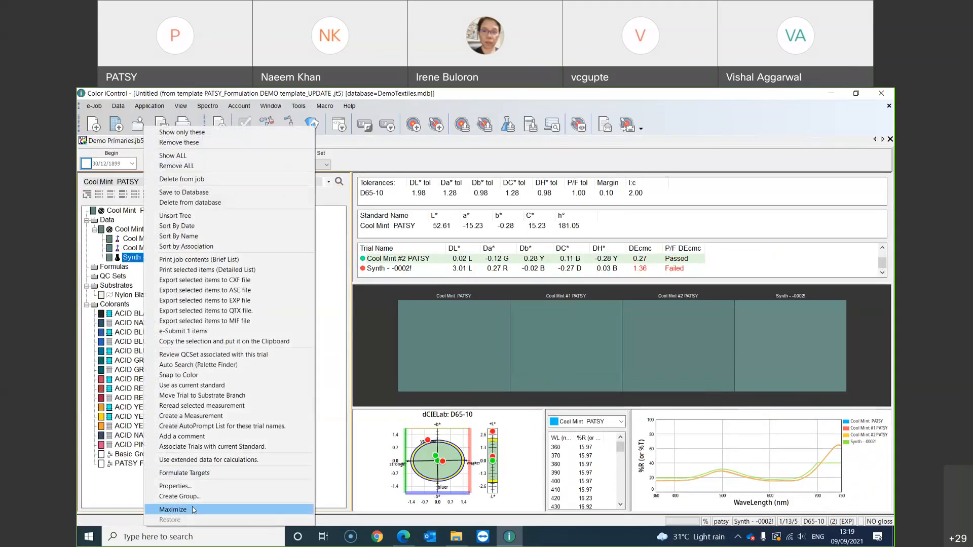
click(181, 179)
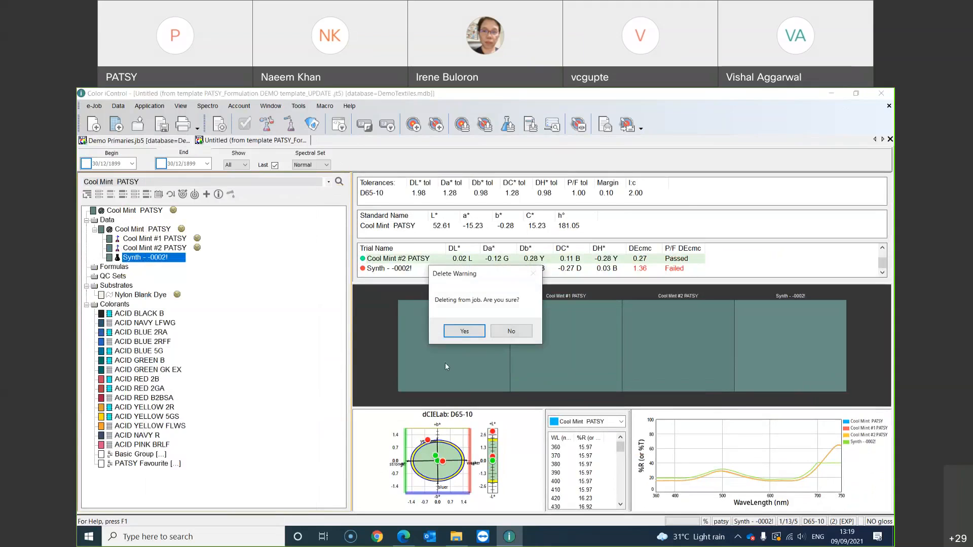
click(460, 331)
Step: Return to formulation, turn off the Only Baby Care approval rule and select all the individual acid dye colorants
click(267, 124)
click(407, 175)
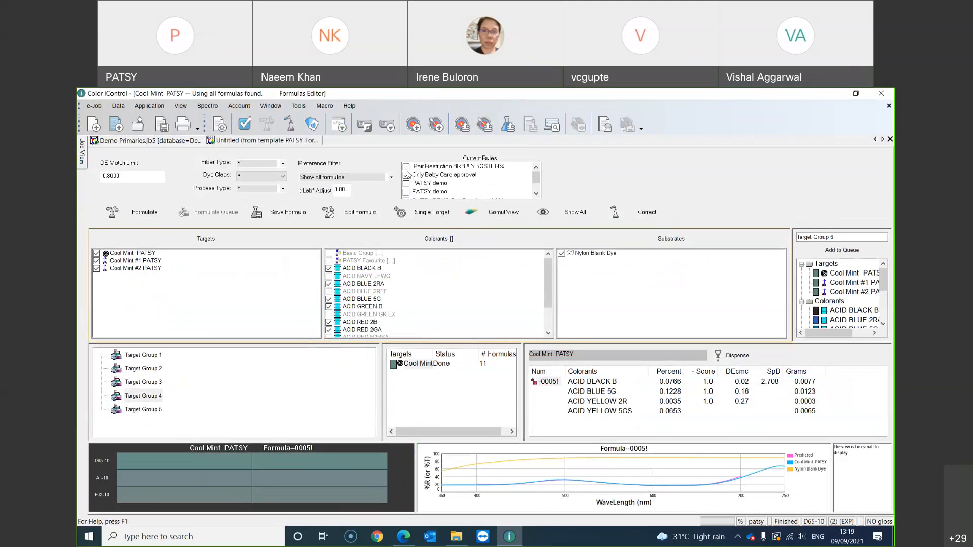
click(382, 239)
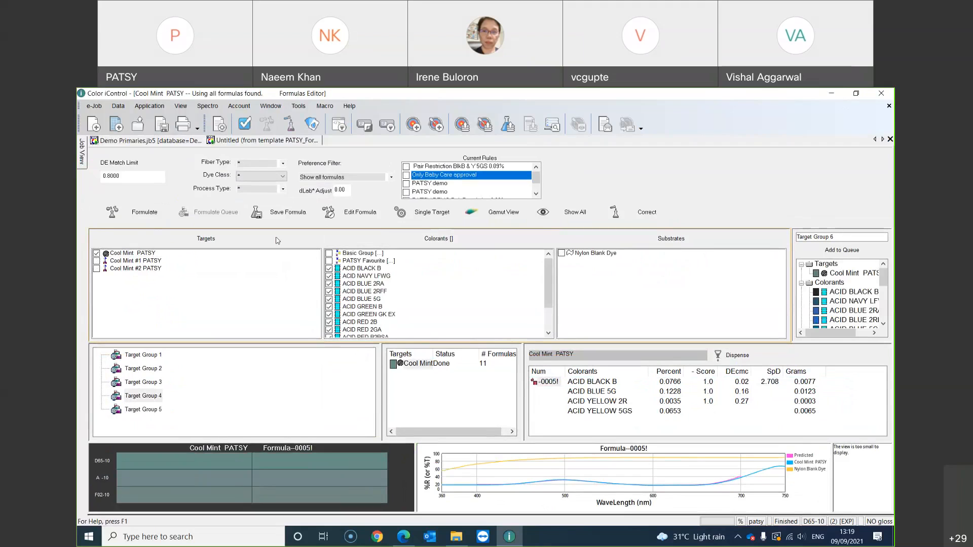
Step: Set the DE match limit to 1 and formulate the Cool Mint target
drag(127, 177, 79, 162)
text(1)
click(147, 216)
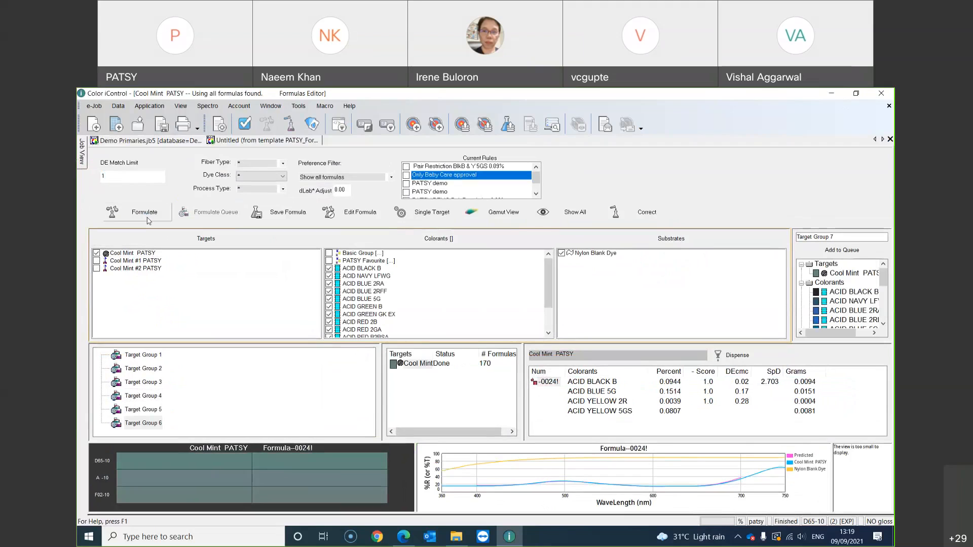
Step: Set Colorants/Combination to 2,3,4 in the Formulate job settings and formulate Cool Mint again
click(221, 125)
text(2,3,4)
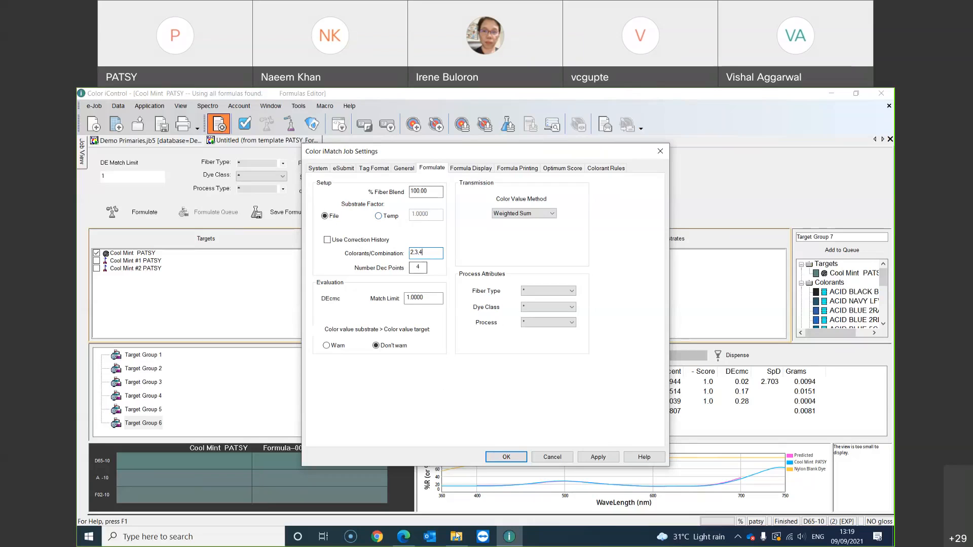
click(601, 459)
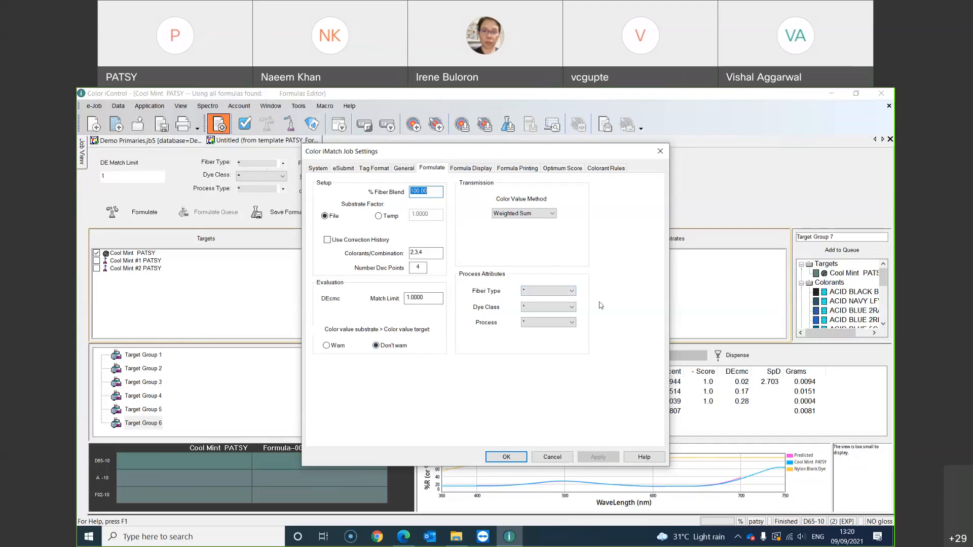
click(505, 457)
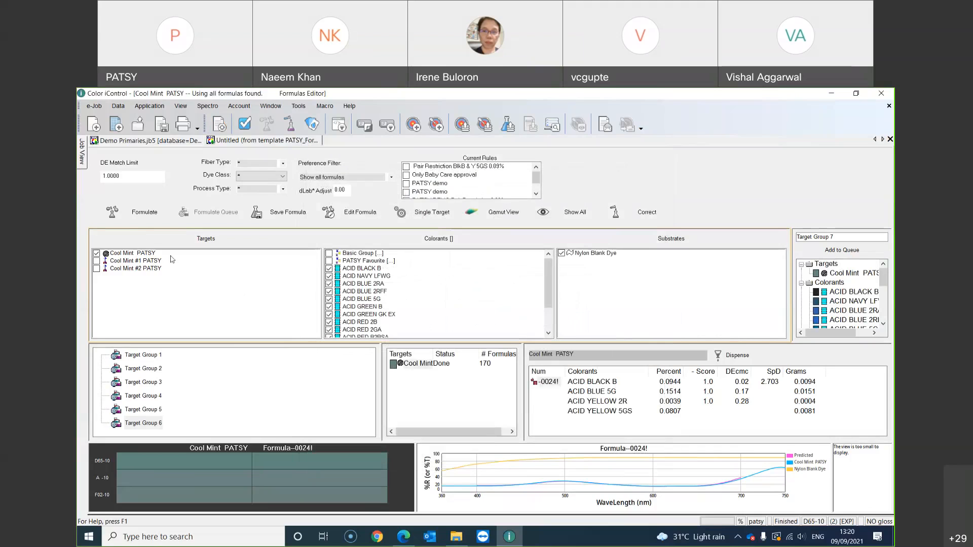
click(140, 217)
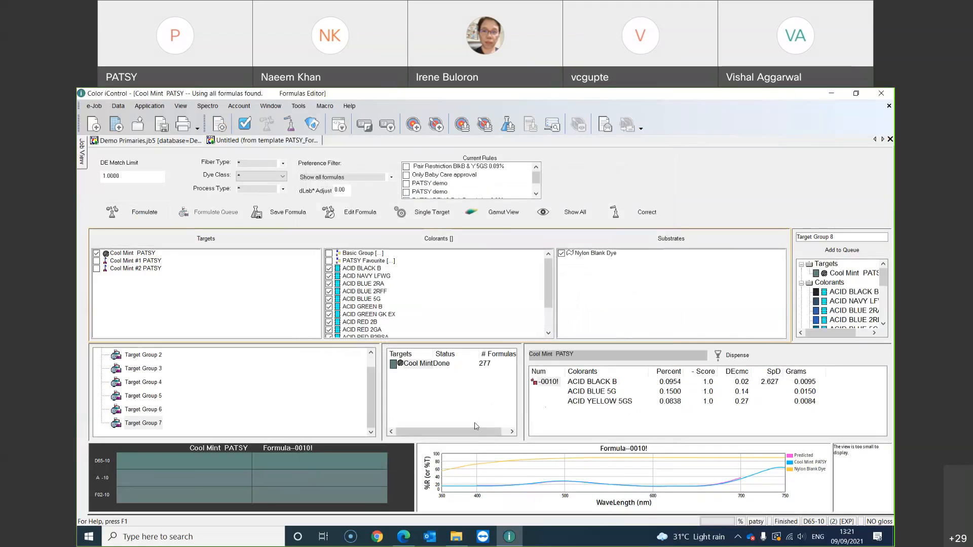
Step: Show all formulas sorted by ascending score and narrow the list to formula F0074
click(576, 217)
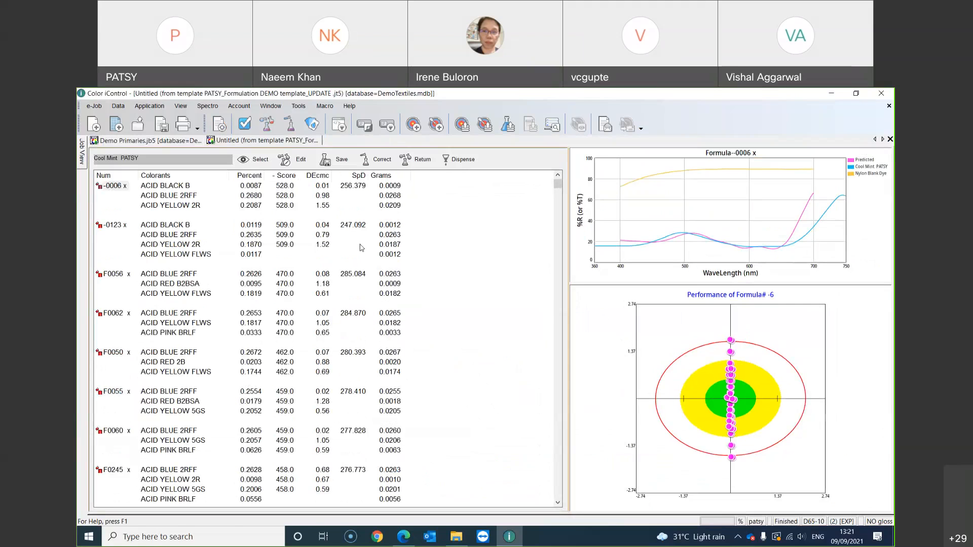
click(283, 175)
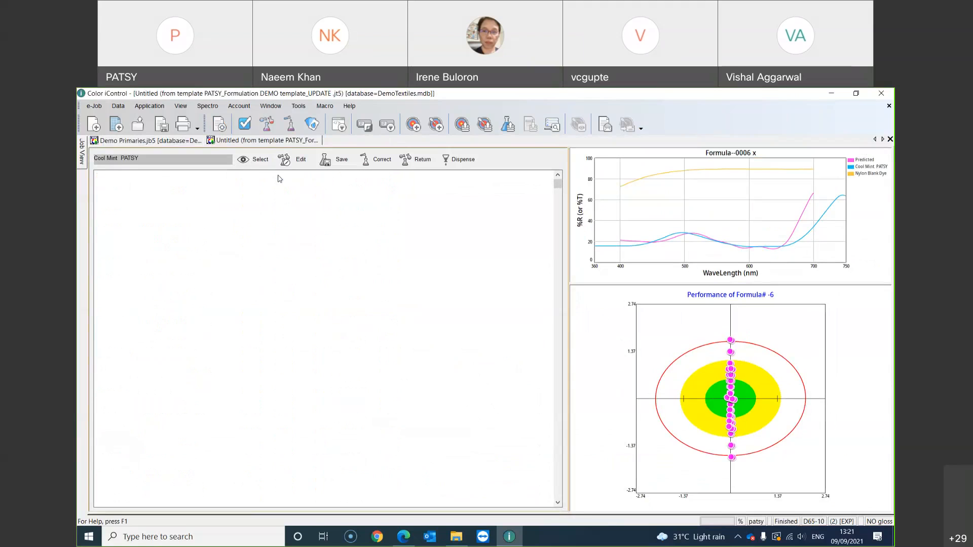
click(111, 186)
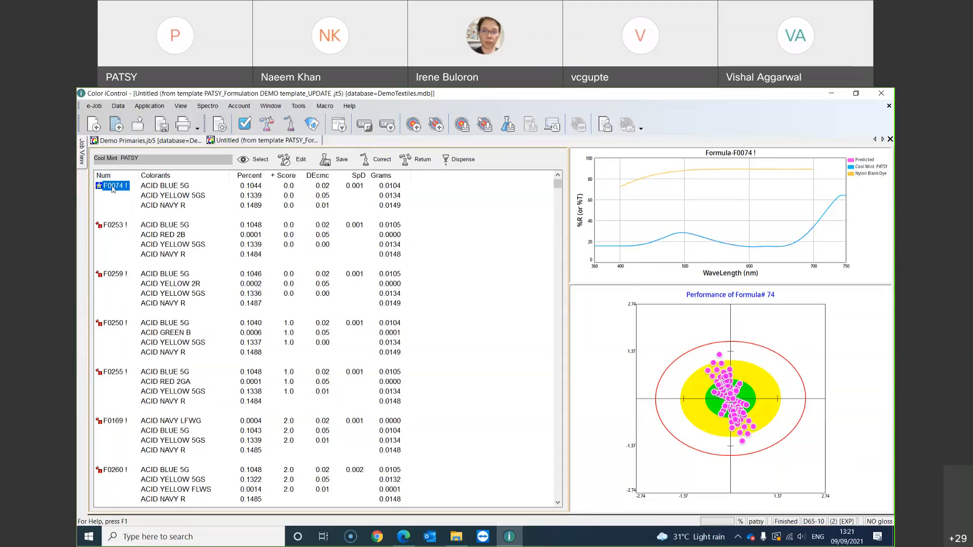
click(263, 161)
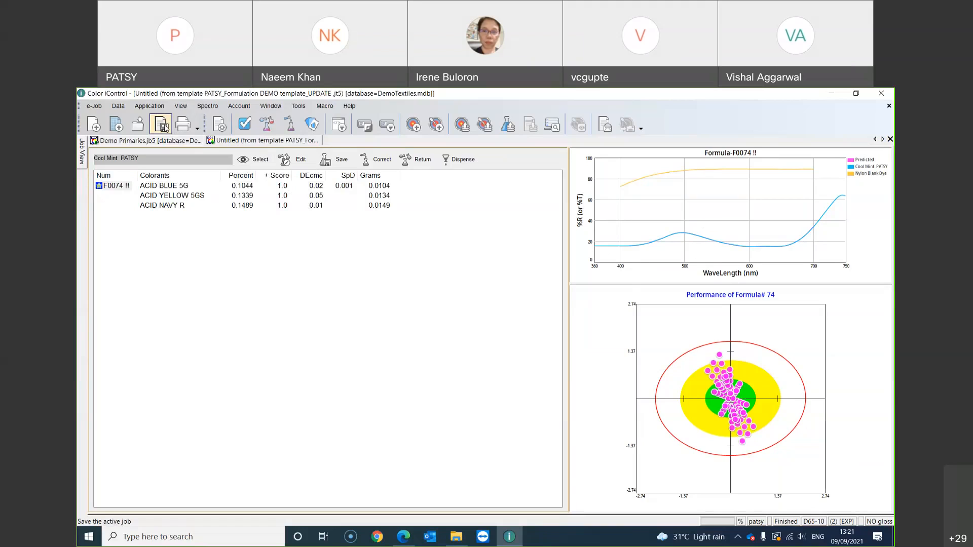
Step: Save the job in the Demo1 folder under the operator's first name followed by "demo formulation 1"
click(161, 126)
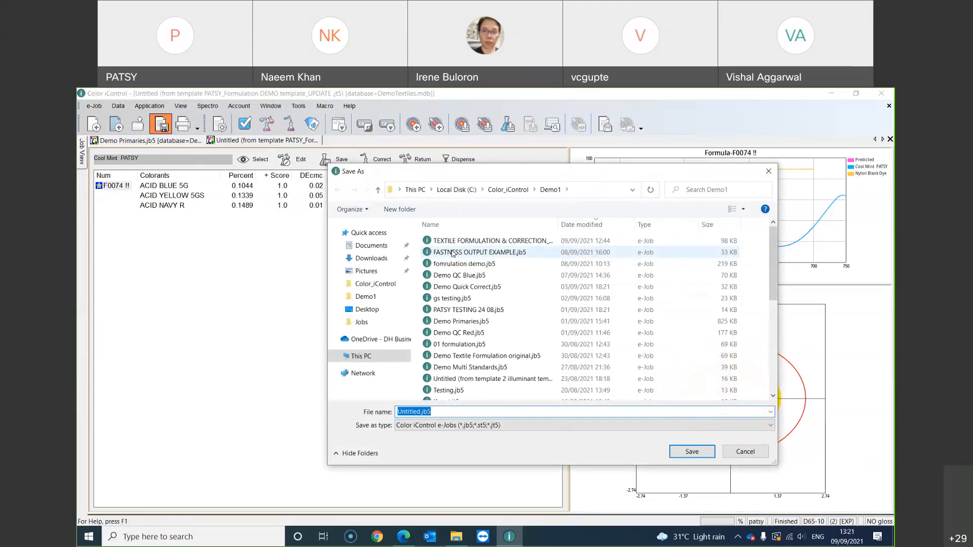
text(patsy d)
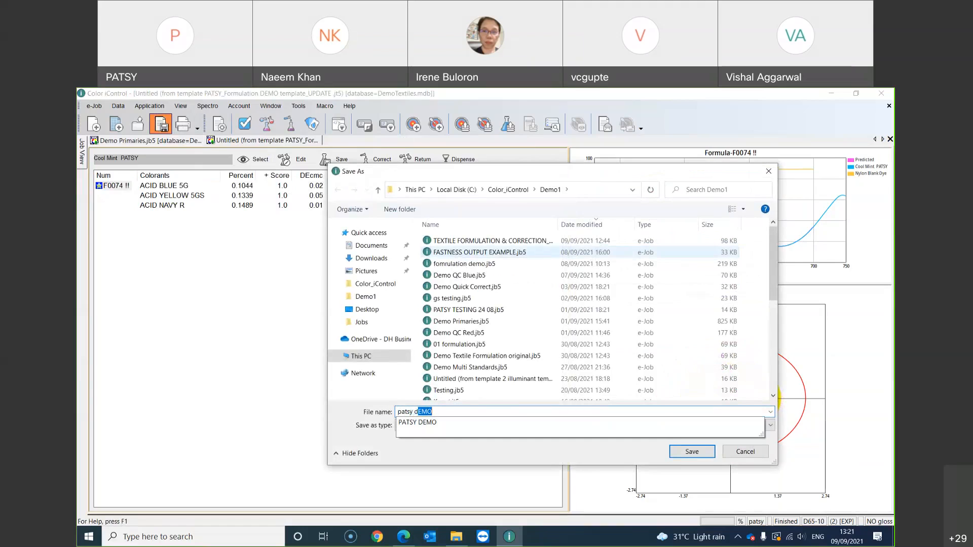
text(emo formulation 1)
key(Return)
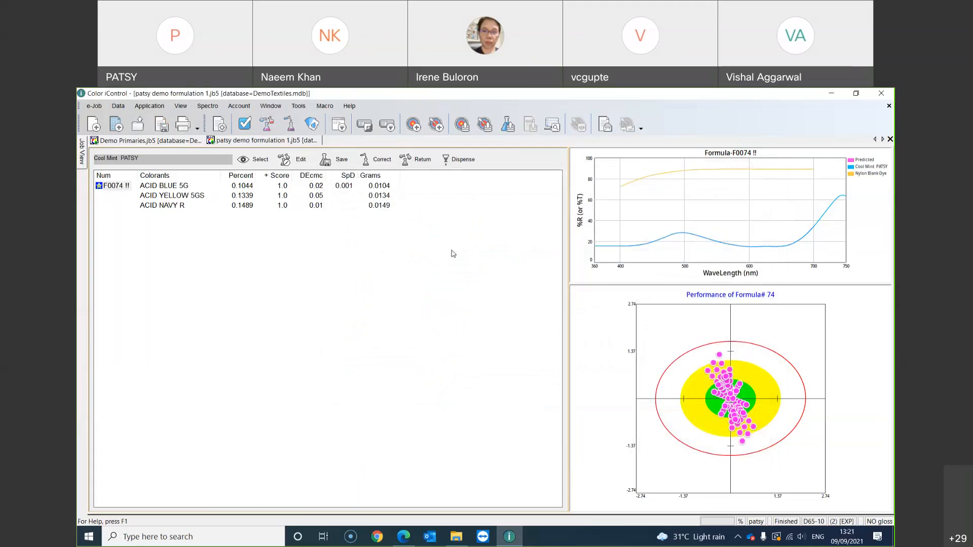
Step: Save formula F0074 to the Production Formula 1 slot of Cool Mint as "1st Match", without saving to the database
click(119, 189)
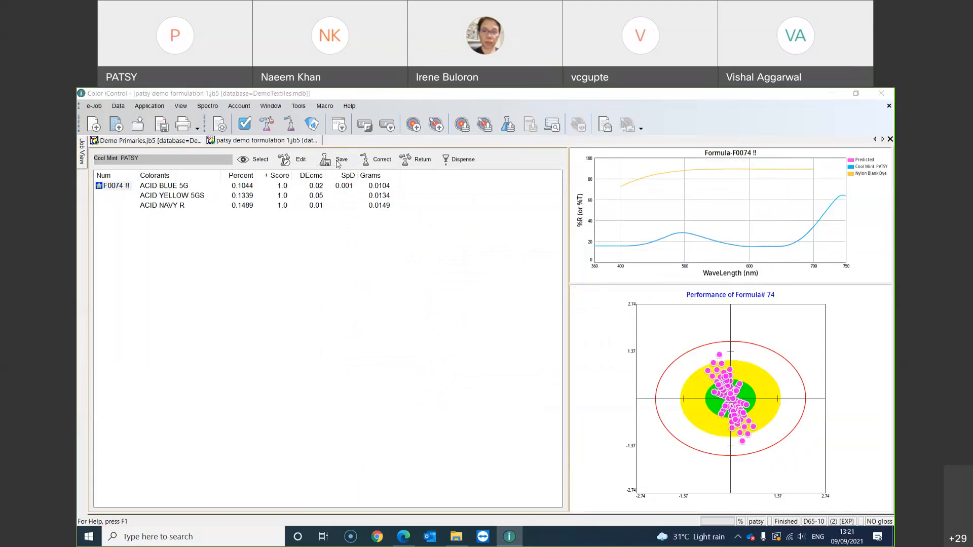
click(338, 161)
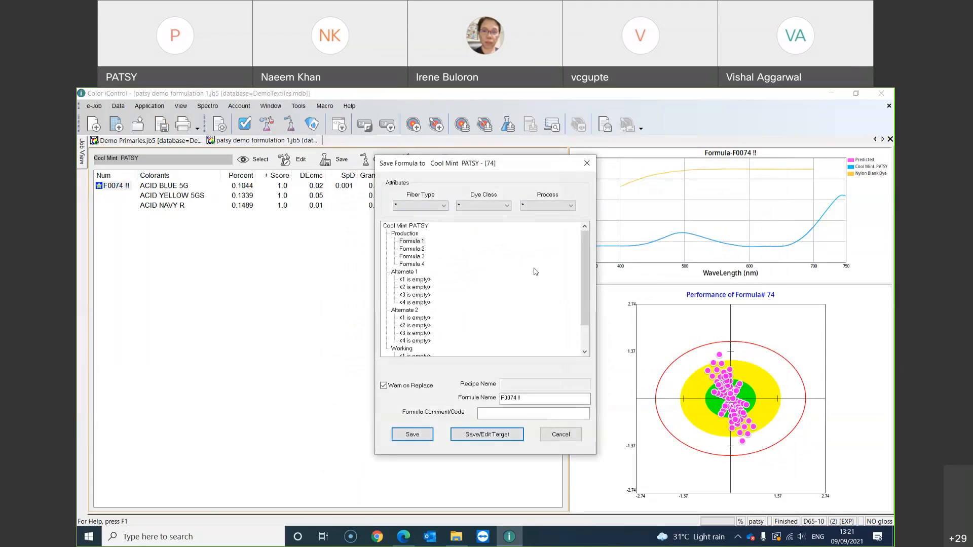
click(417, 242)
drag(541, 398, 444, 397)
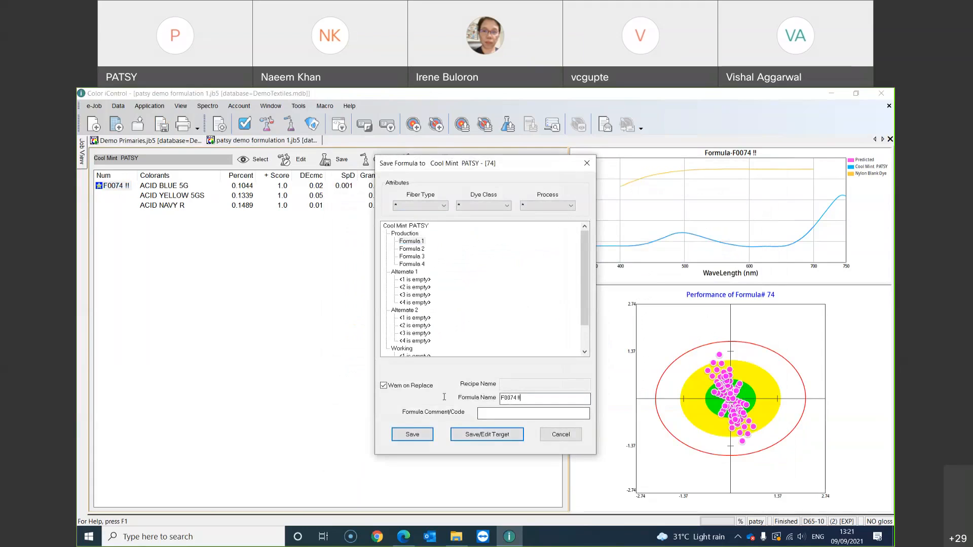
text(1st Match)
click(414, 437)
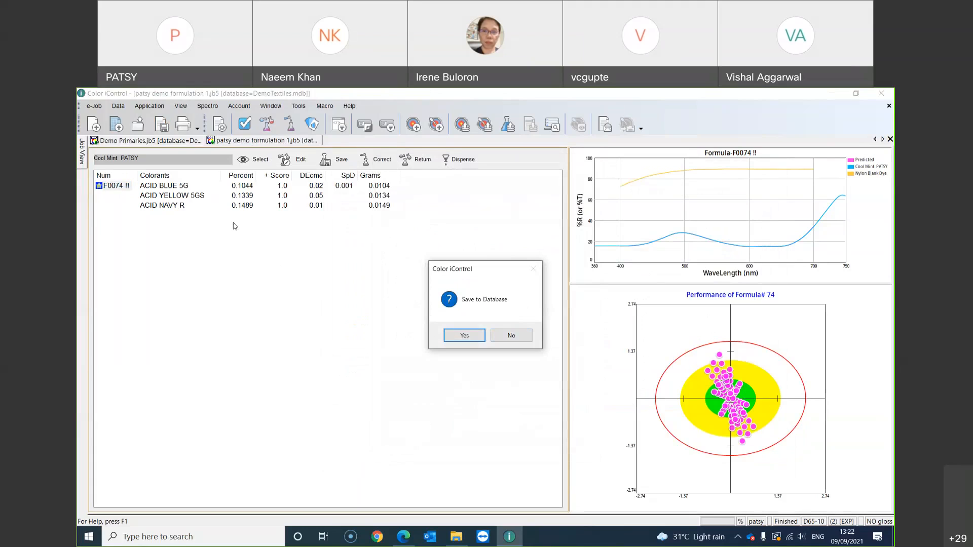
click(512, 337)
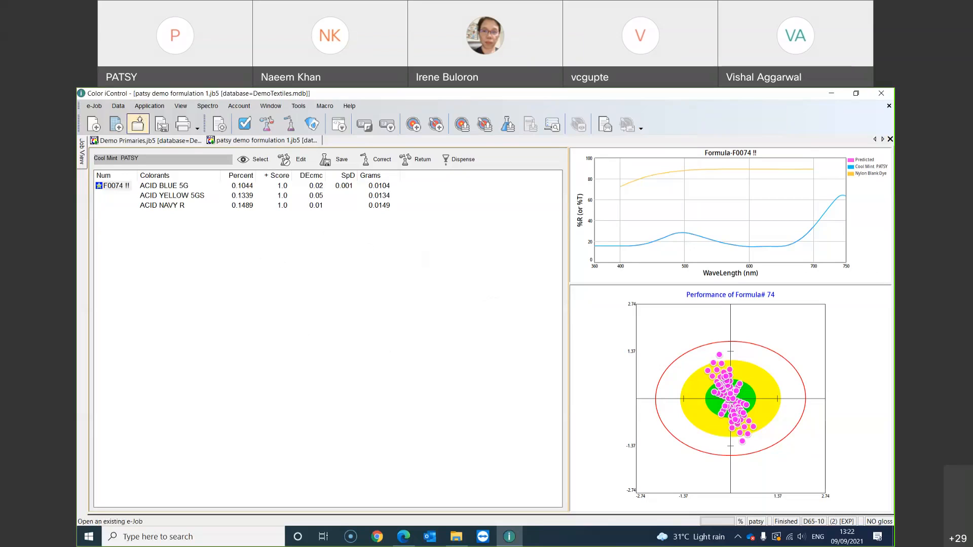
Step: Open the correction and load the 1st Match formula of Cool Mint as its source, with Cool Mint #1 as the trial
click(289, 124)
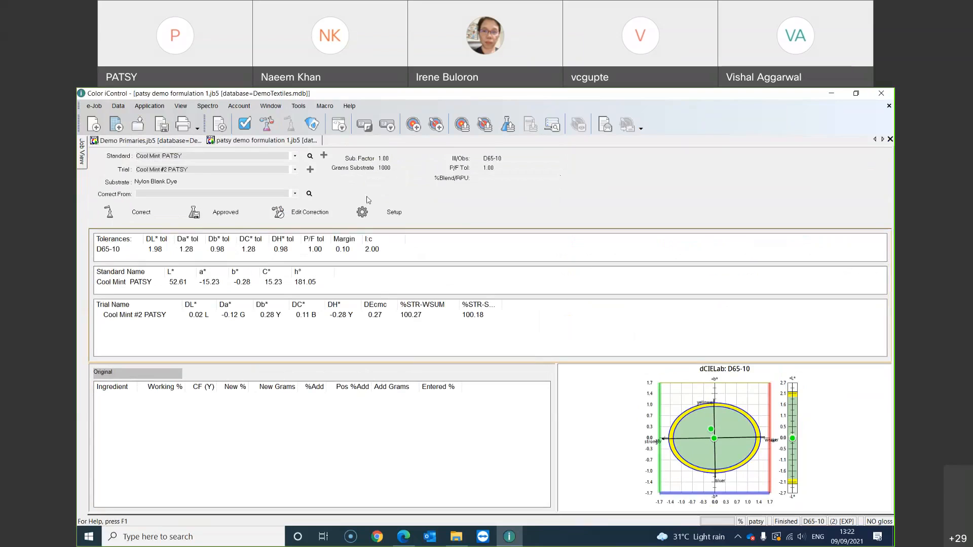
click(294, 194)
click(172, 209)
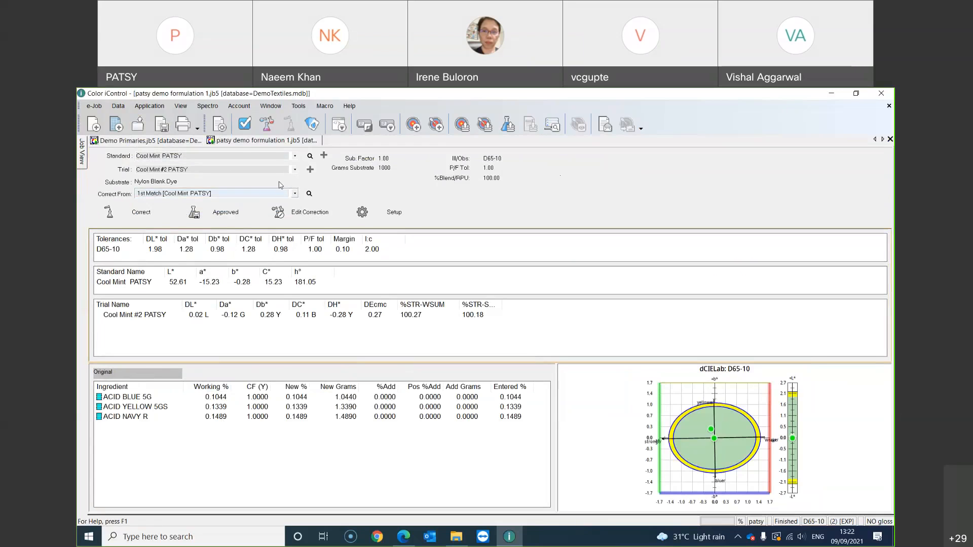
click(294, 170)
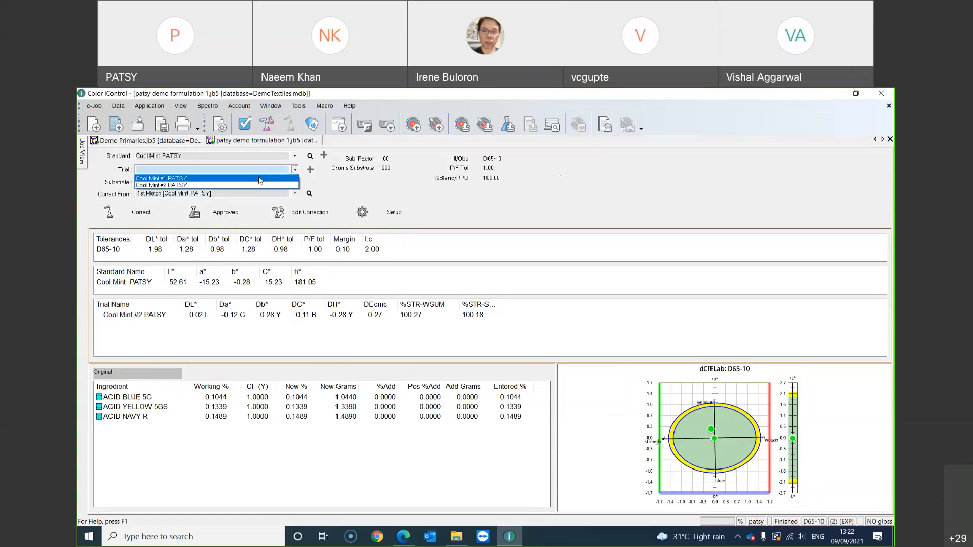
click(259, 178)
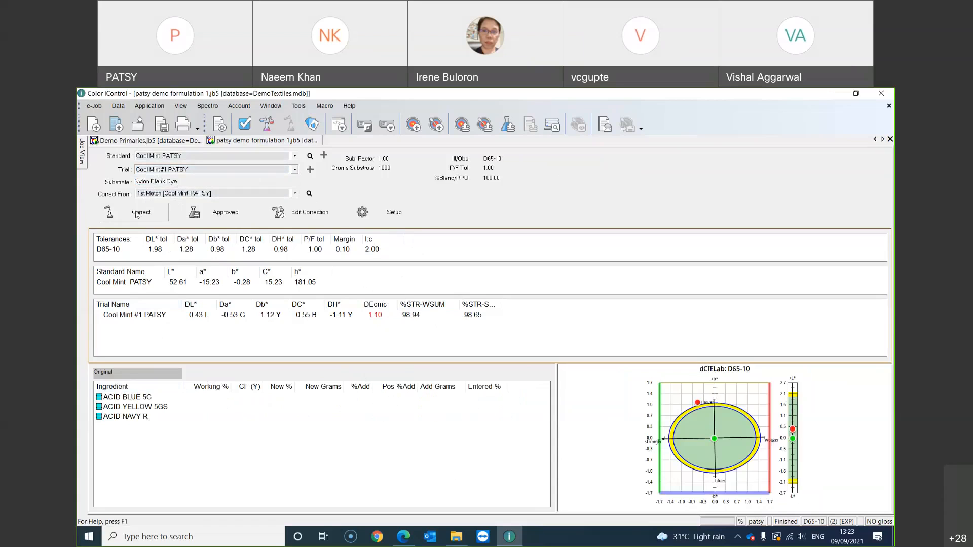
Step: Accept the Correction Setup with CF used only when within limits, and calculate the correction for trial Cool Mint #1
click(394, 213)
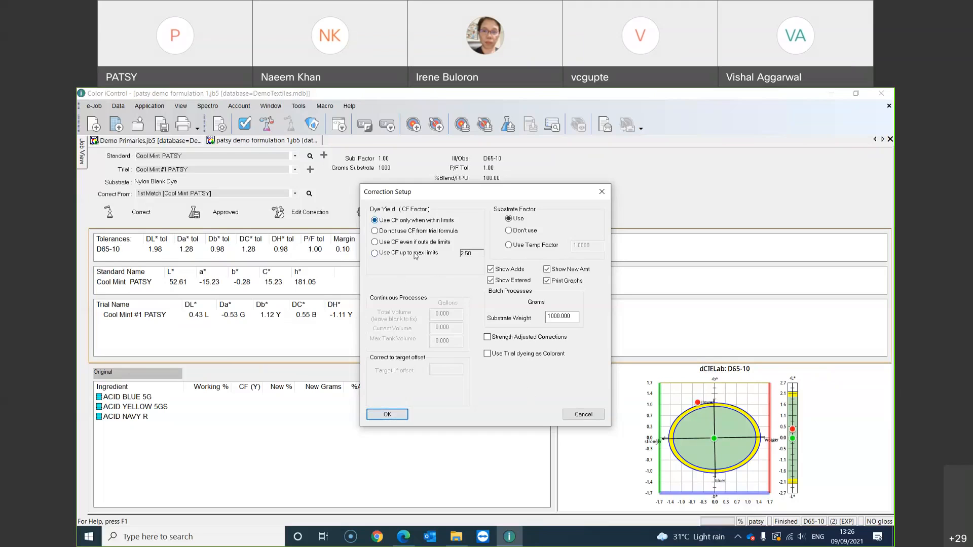
click(384, 415)
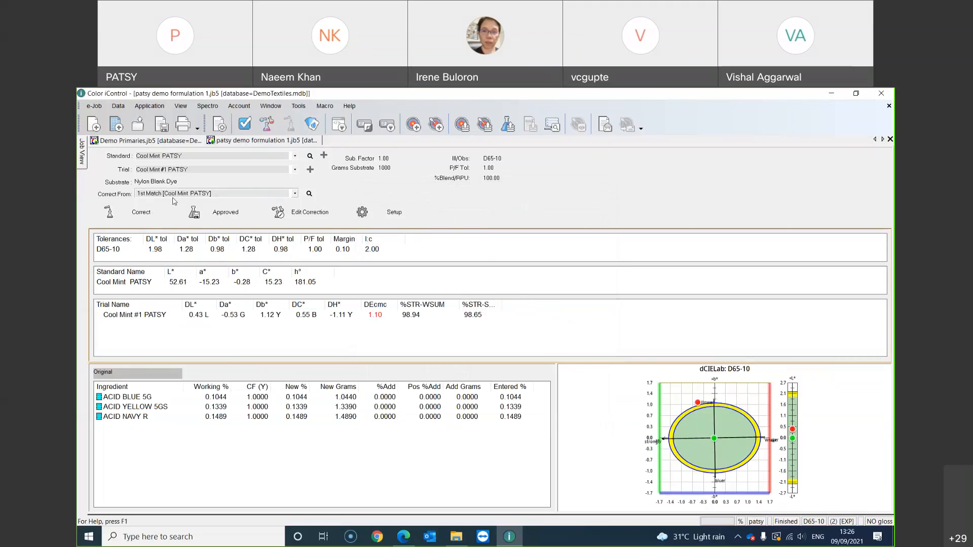
click(151, 217)
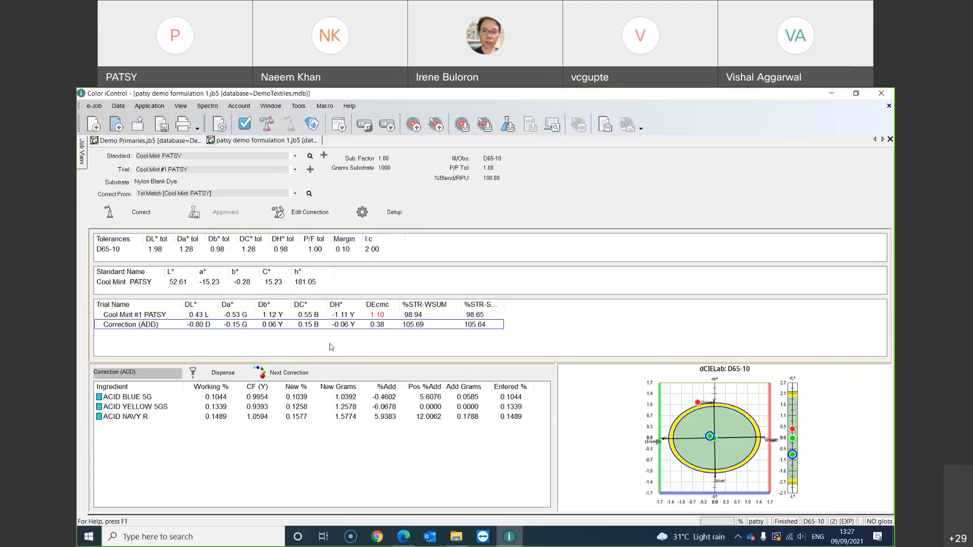
Step: Use the corrected formula as the starting formula of the next correction, named "1st Correction Sample 1 cool Mint"
click(282, 376)
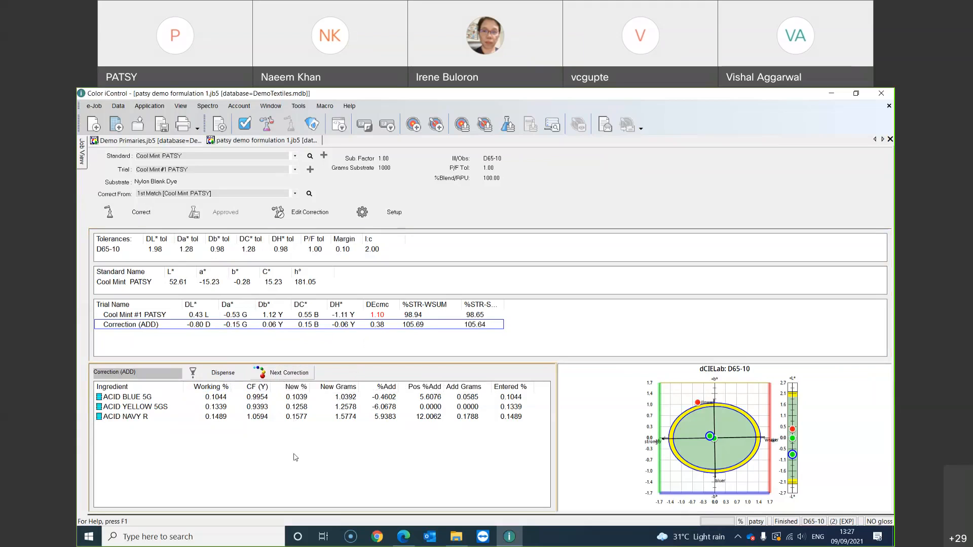
click(284, 374)
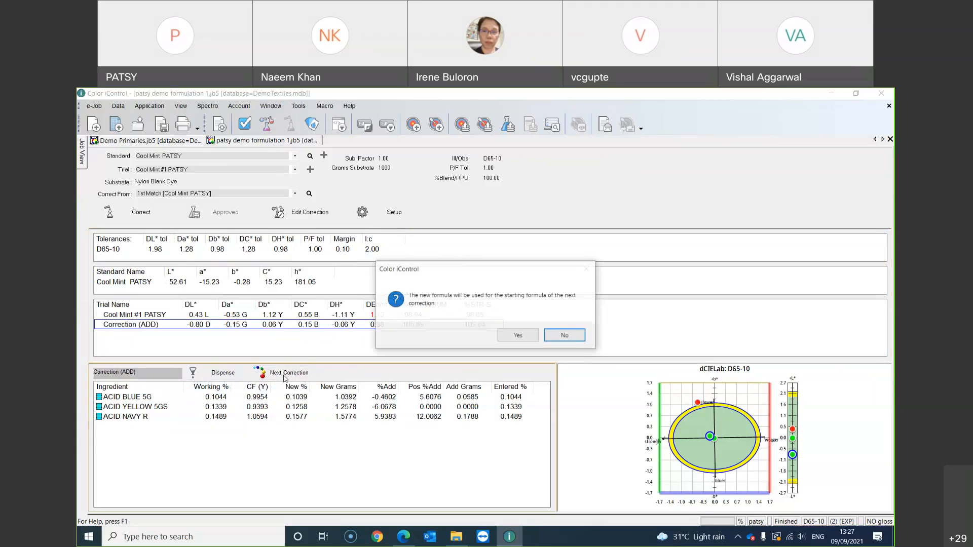
click(519, 337)
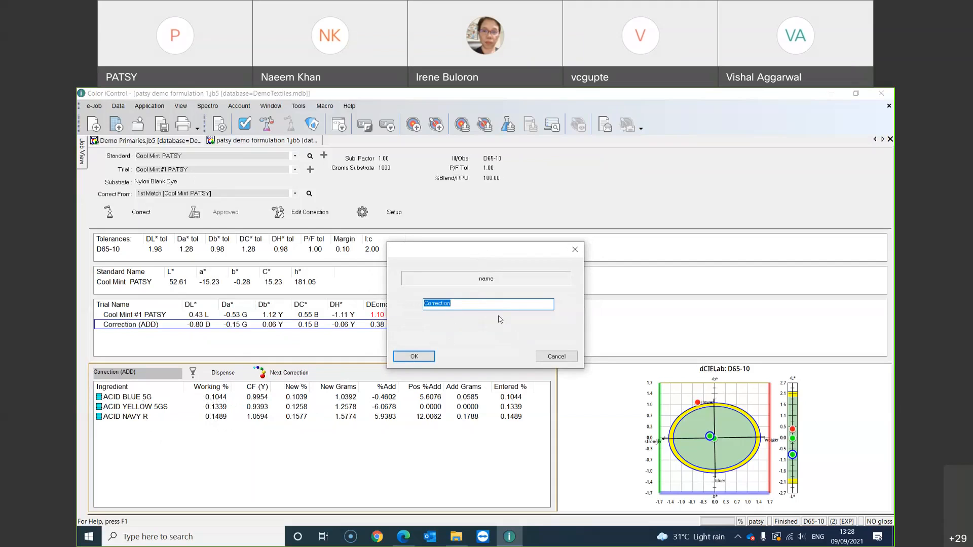
text(1st Correction Sample 1 )
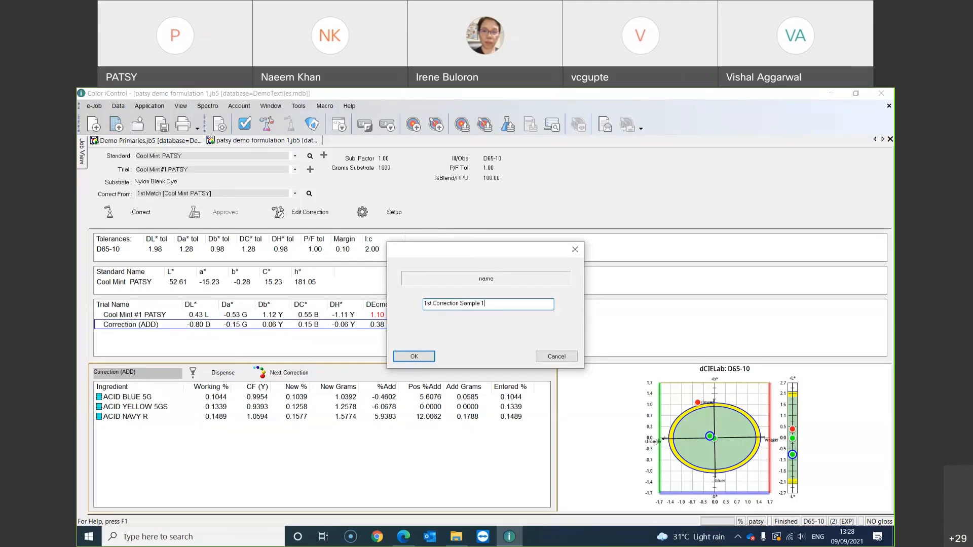
text(cool Mint)
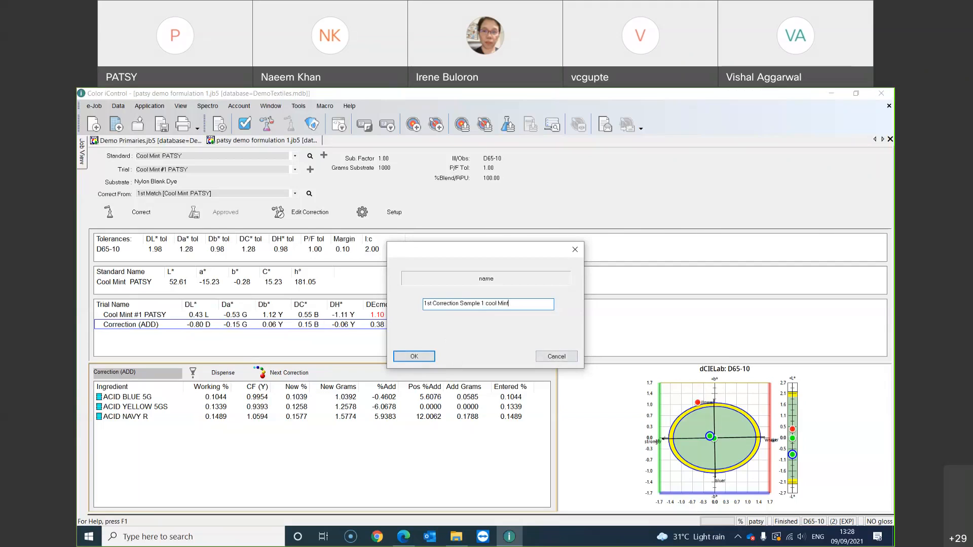
click(411, 356)
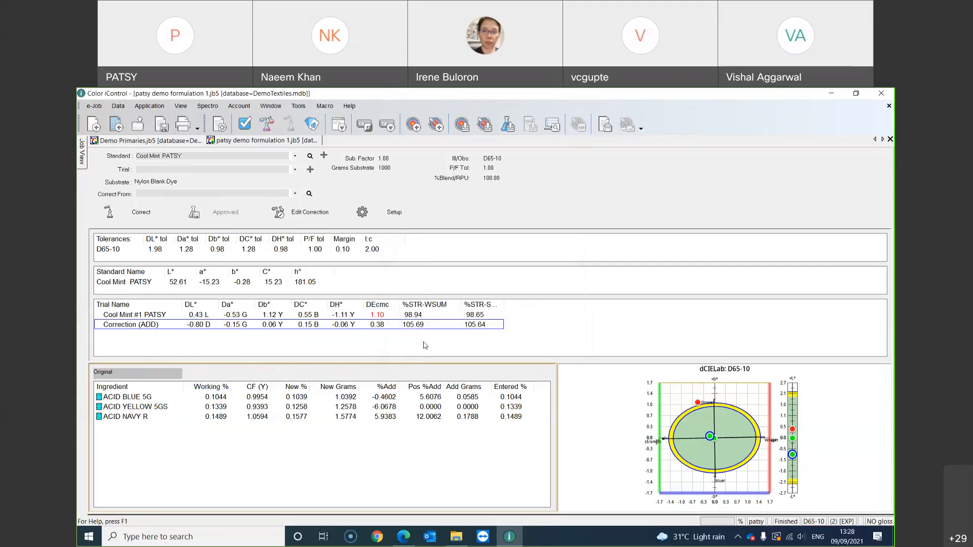
Step: Load the asterisked 1st Correction Sample 1 cool Mint recipe as the correction source, with Cool Mint #2 as the trial
click(294, 194)
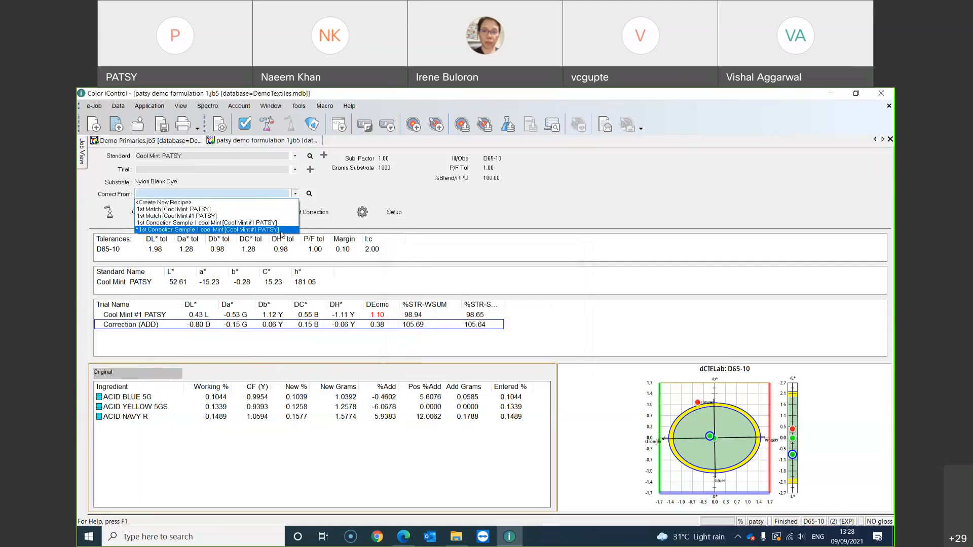
click(138, 231)
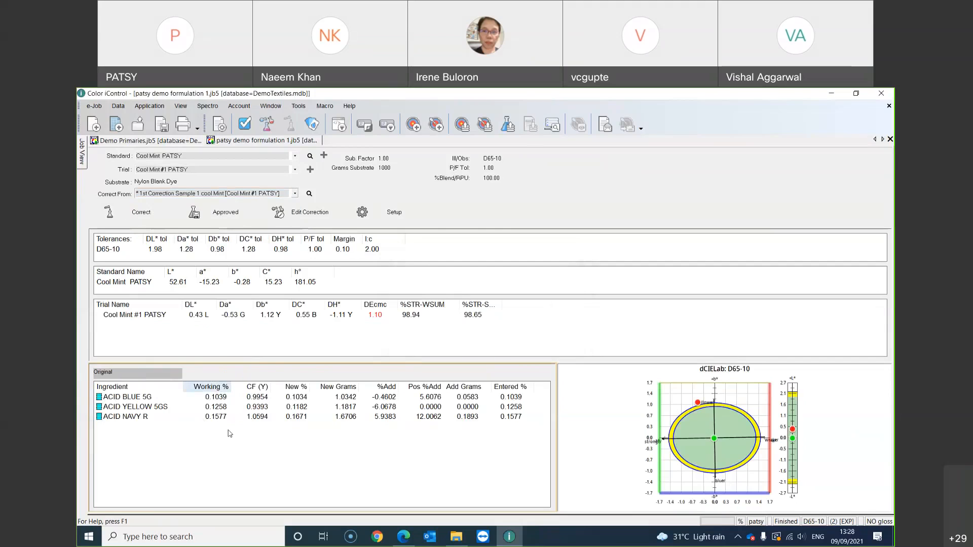
click(295, 171)
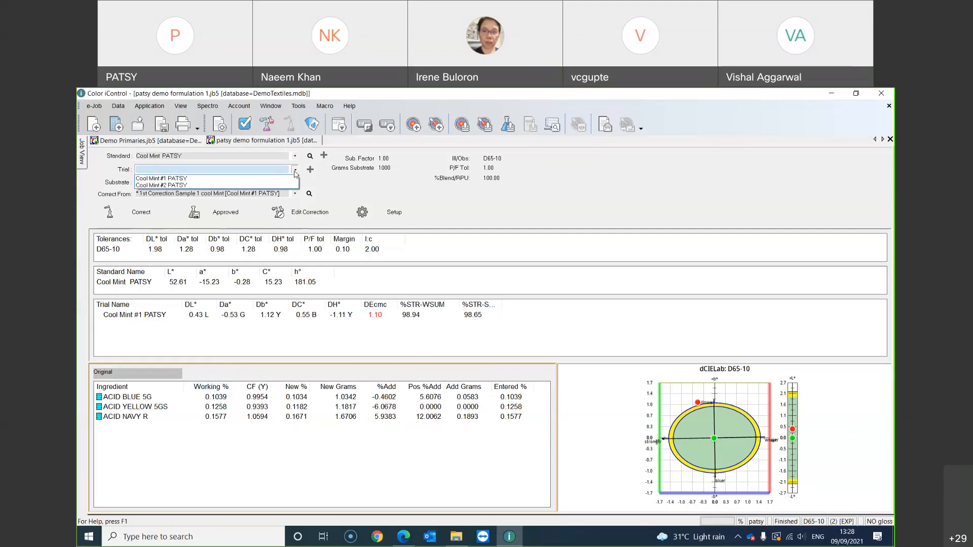
click(181, 186)
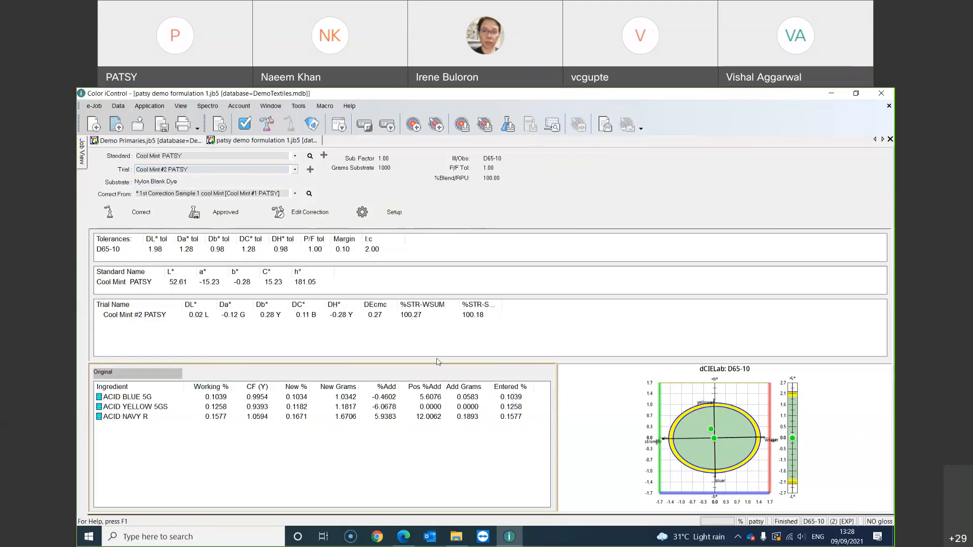
Step: Approve the formula for Cool Mint #2 as "Cool Mint 2" with the comment "approved", and save it to the database
click(228, 217)
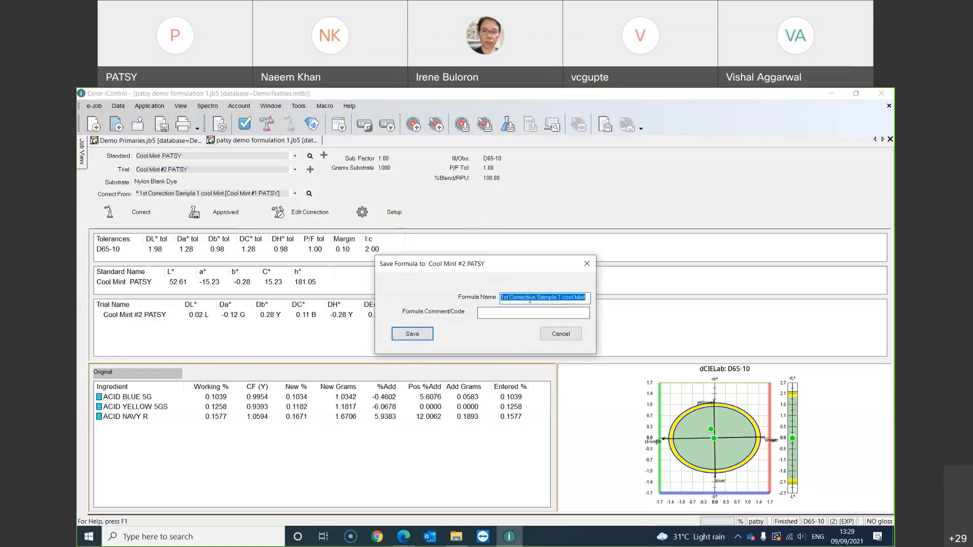
drag(535, 297, 487, 300)
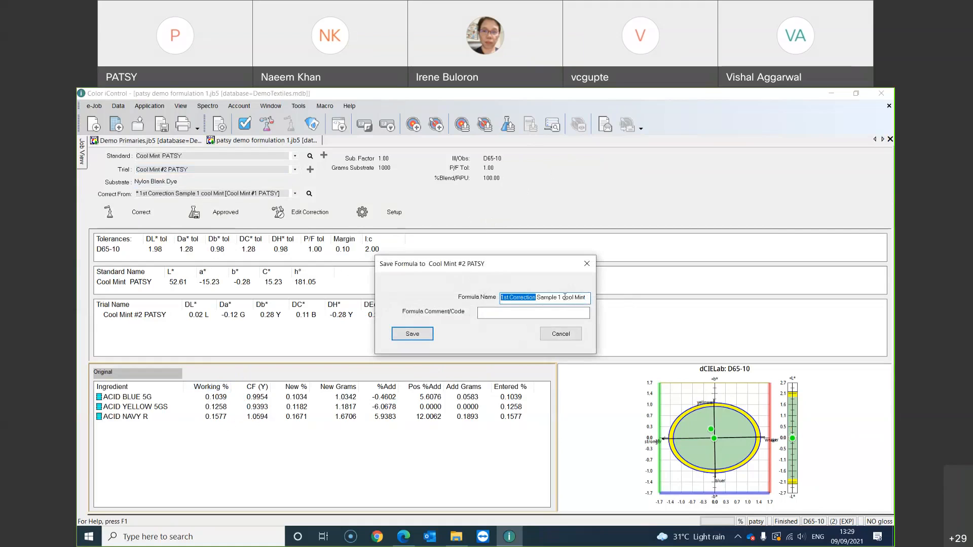
drag(583, 296, 474, 296)
text(Cool Mint 2)
click(478, 313)
text(approva)
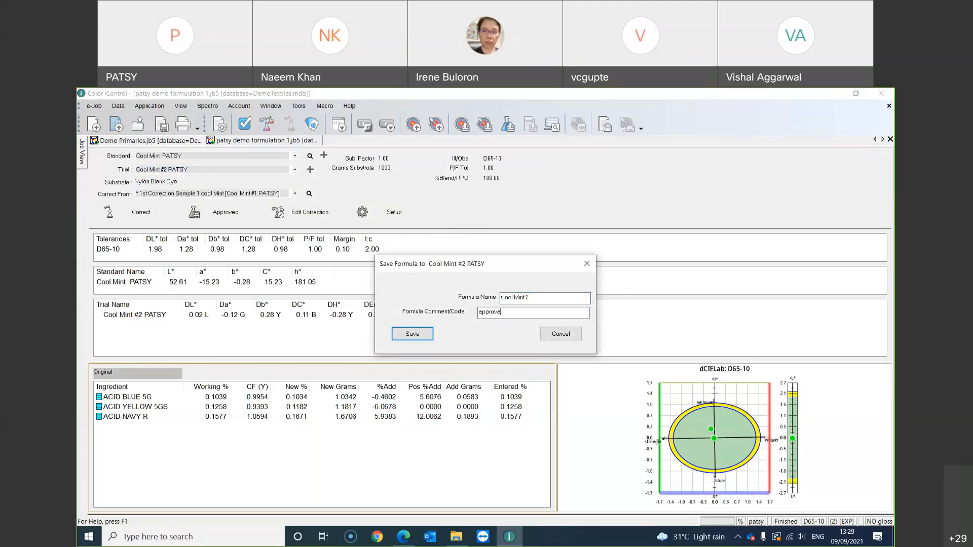
key(BackSpace)
text(ed)
click(413, 334)
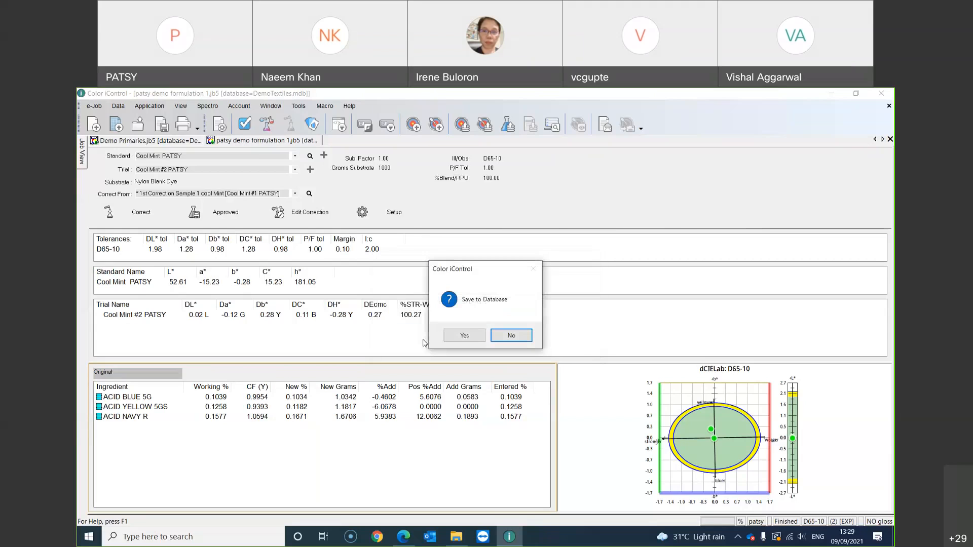
click(476, 338)
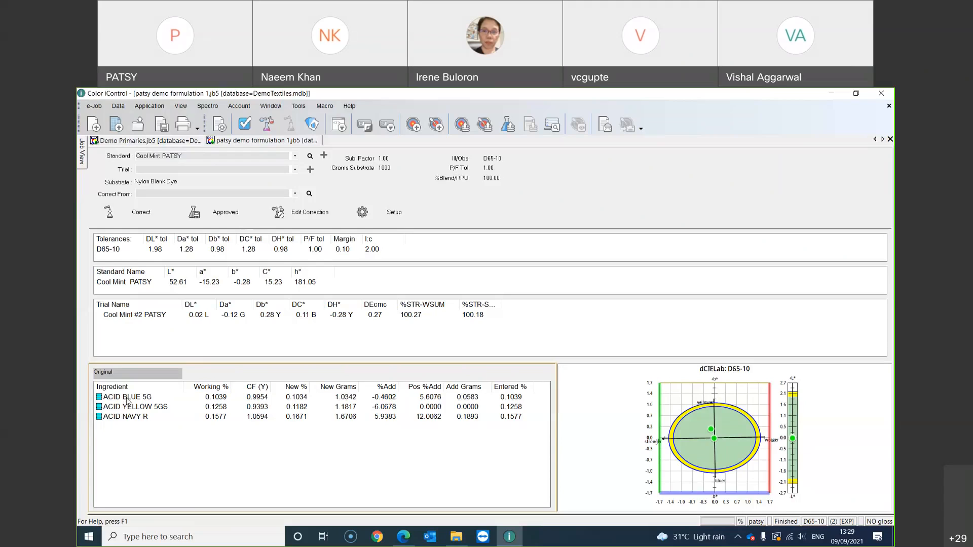
Step: Load the approved Cool Mint 2 recipe as the correction source and check the options available for its ingredients
right_click(127, 400)
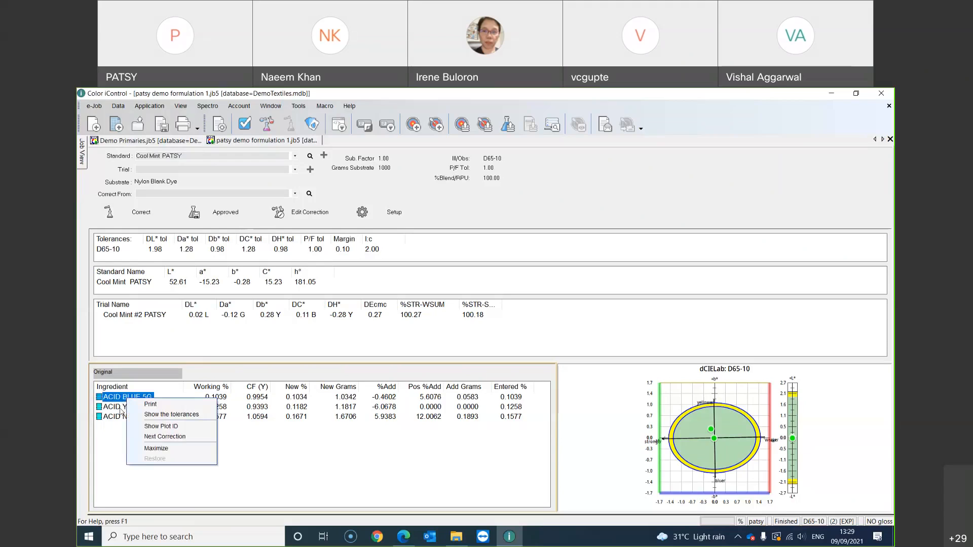
click(122, 407)
right_click(132, 375)
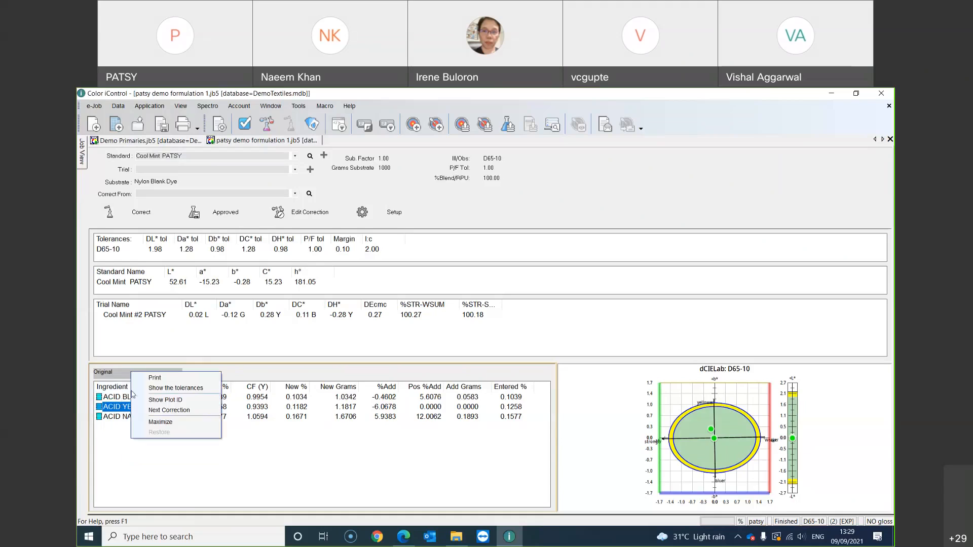
click(379, 467)
click(195, 195)
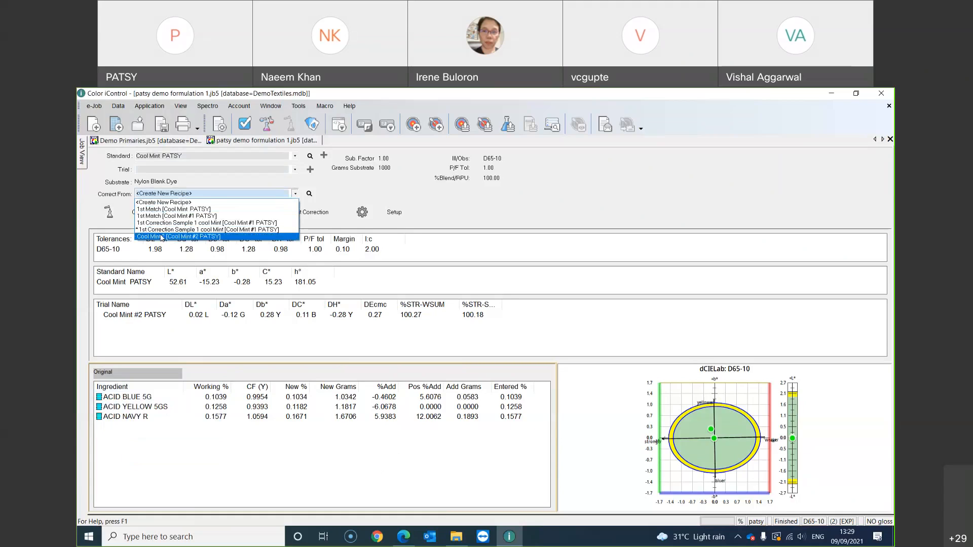
click(158, 236)
right_click(127, 418)
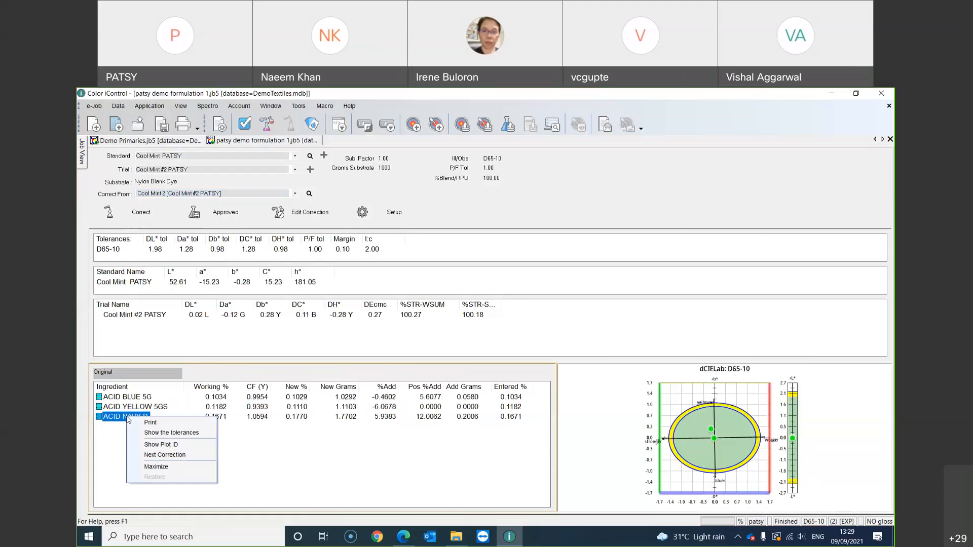
click(130, 400)
right_click(131, 403)
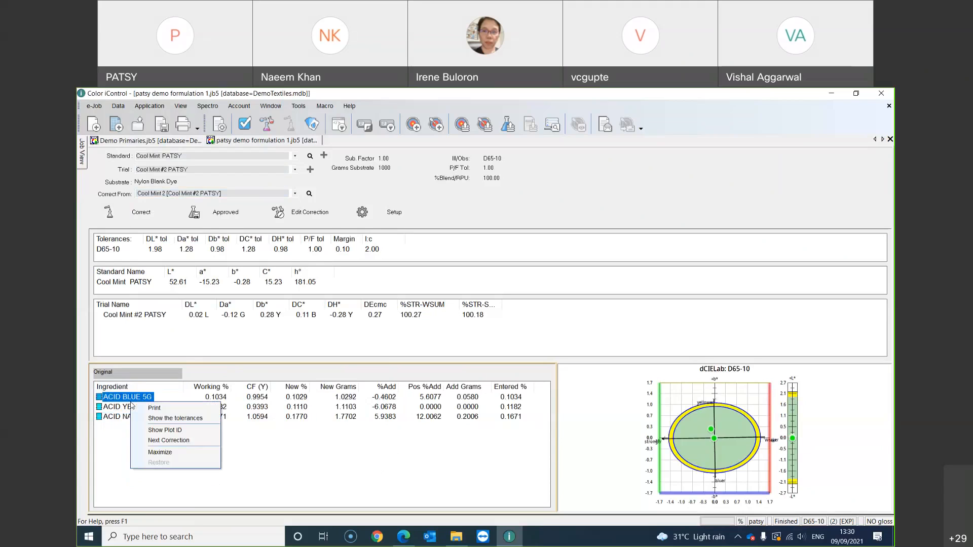
click(247, 374)
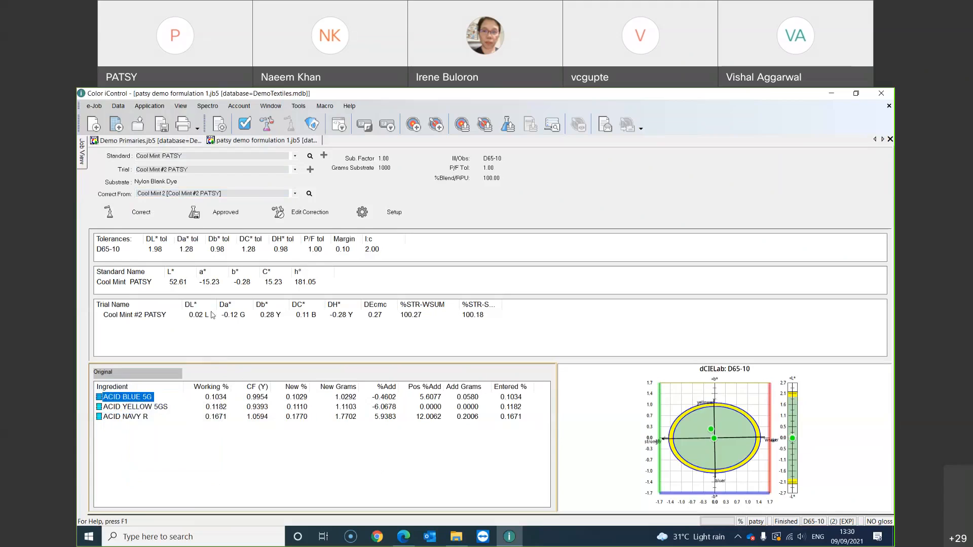
Step: Load the asterisked 1st Correction Sample 1 cool Mint recipe again for trial Cool Mint #2 and review its ingredients
click(295, 193)
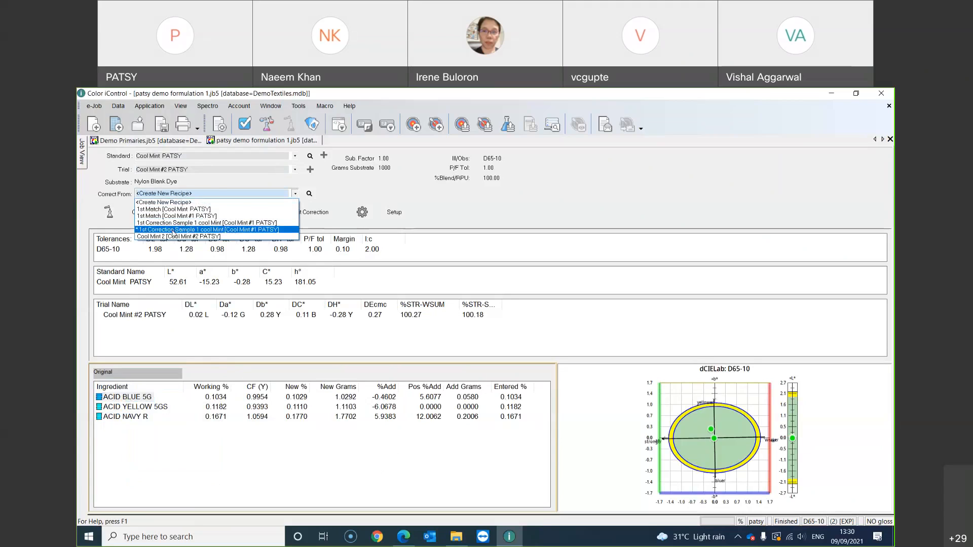
click(173, 233)
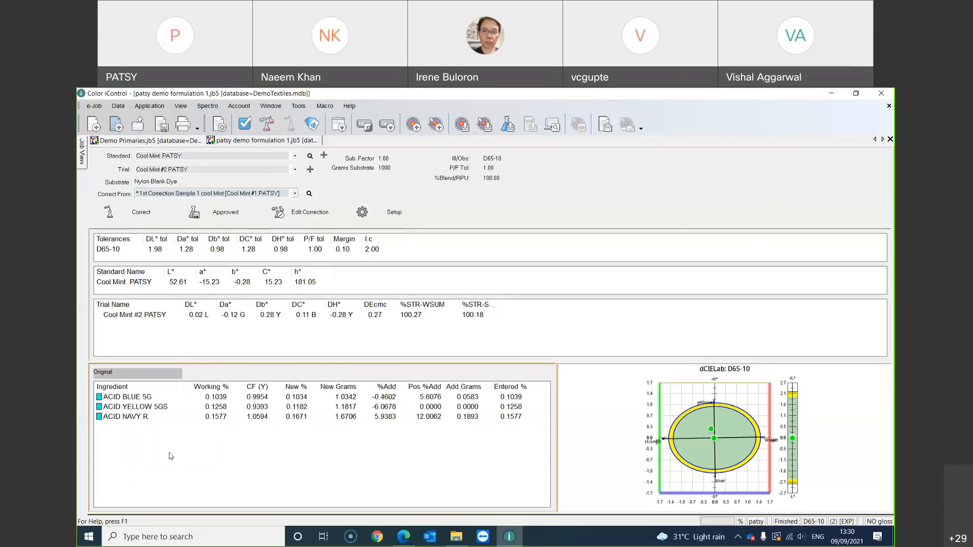
right_click(148, 411)
click(339, 451)
click(278, 170)
click(186, 185)
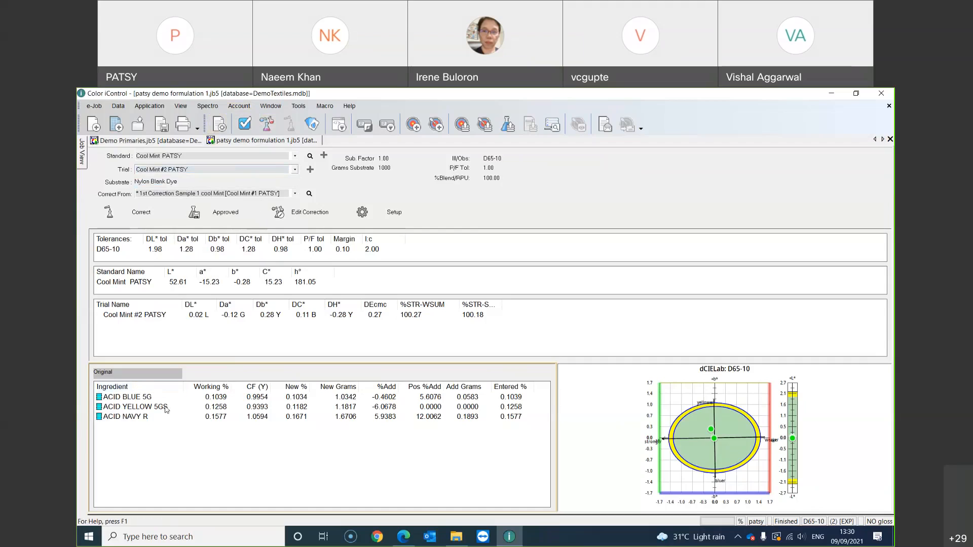
Step: Load the 1st Match recipe of the Cool Mint standard as the correction source and check the options for its ingredients
click(295, 193)
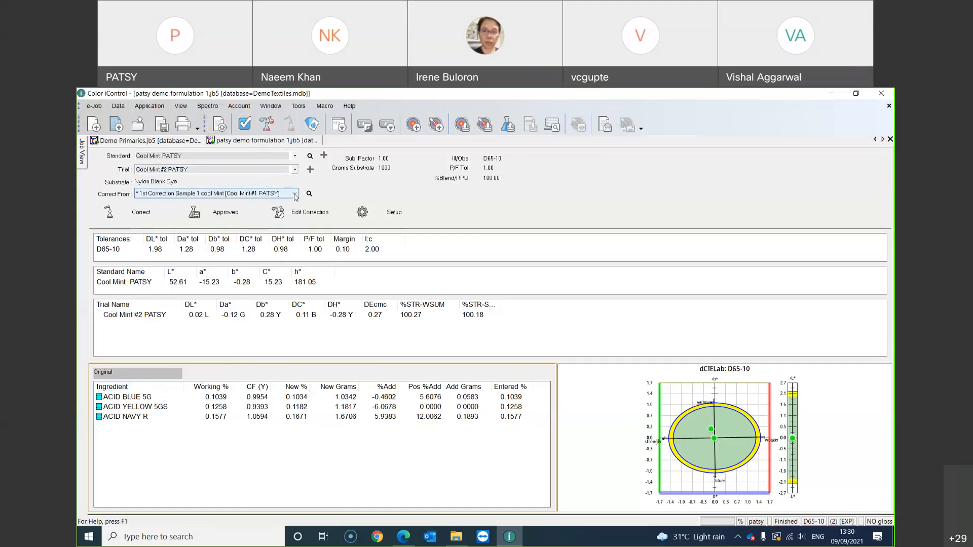
click(274, 210)
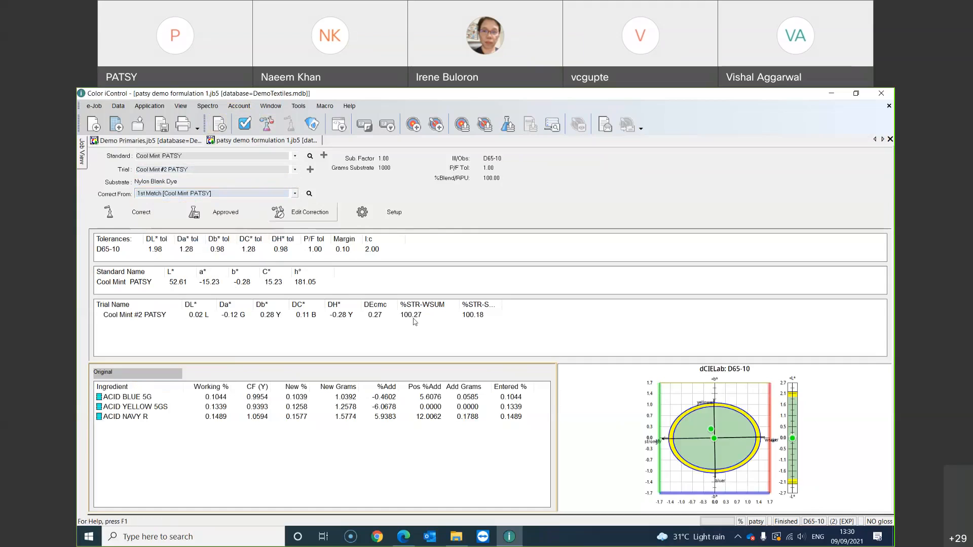
right_click(161, 408)
click(349, 481)
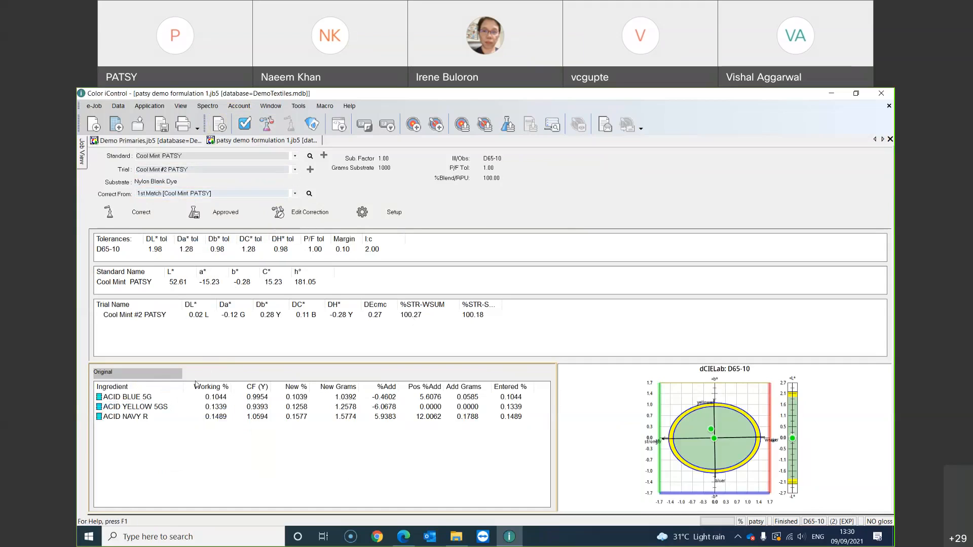
Step: Compare the Cool Mint #1 correction sources by loading its 1st Match, 1st Correction Sample 1 and asterisked 1st Correction Sample 1 recipes
click(293, 194)
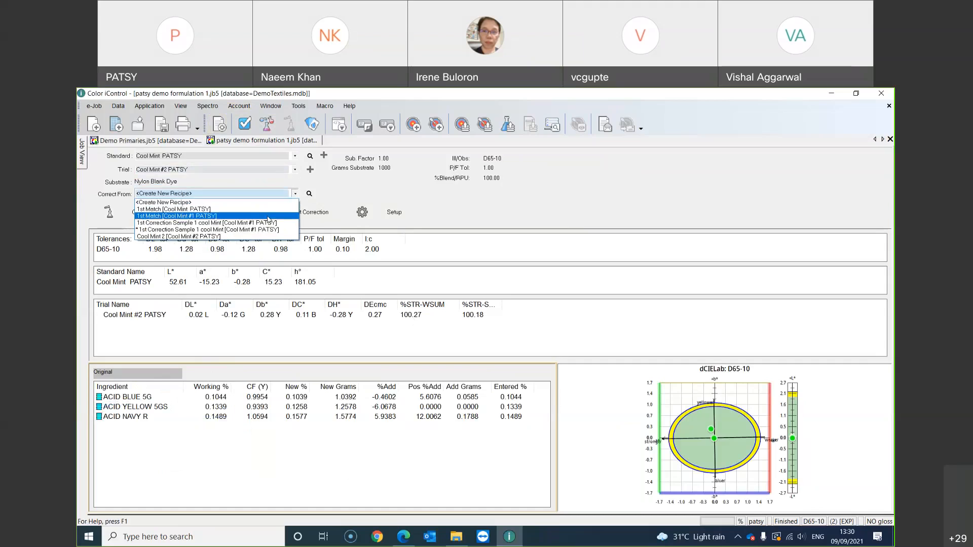
click(267, 216)
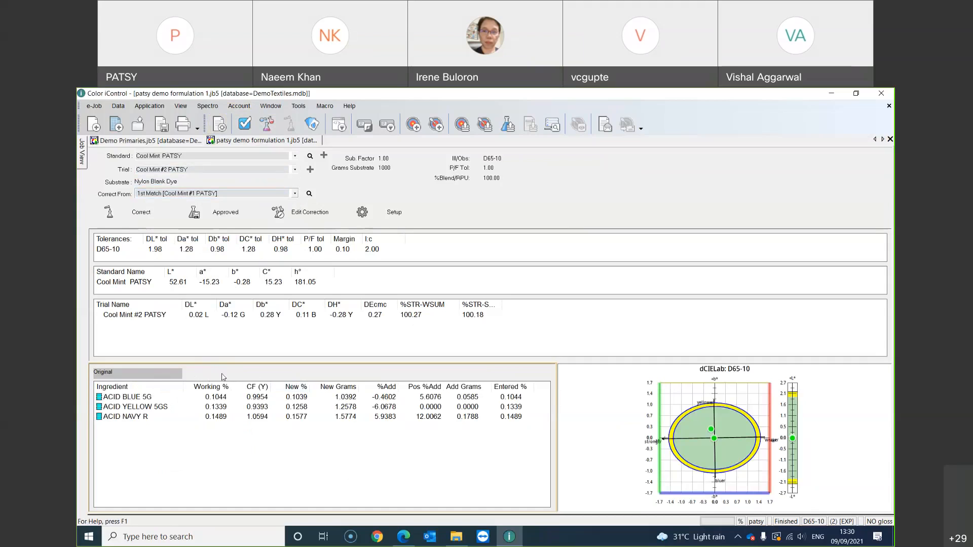
click(292, 194)
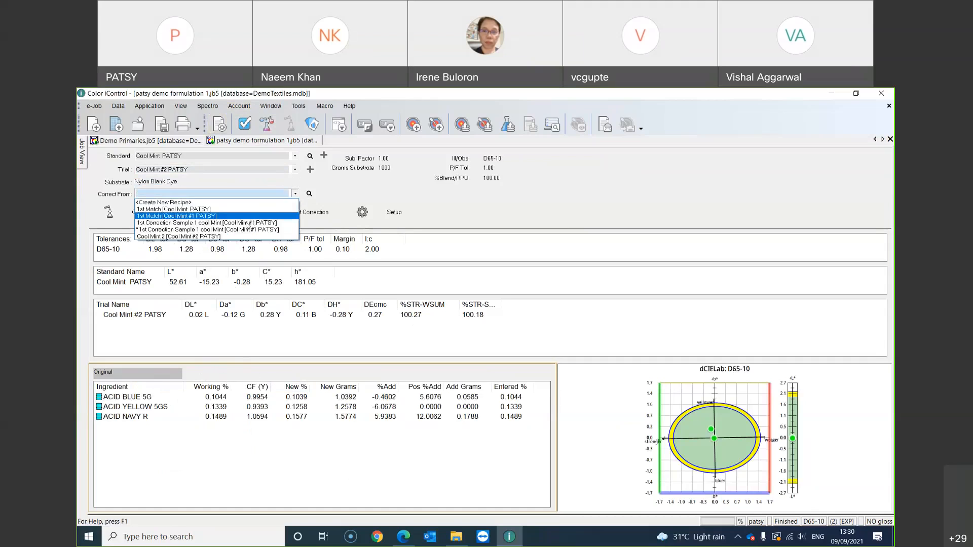
click(245, 222)
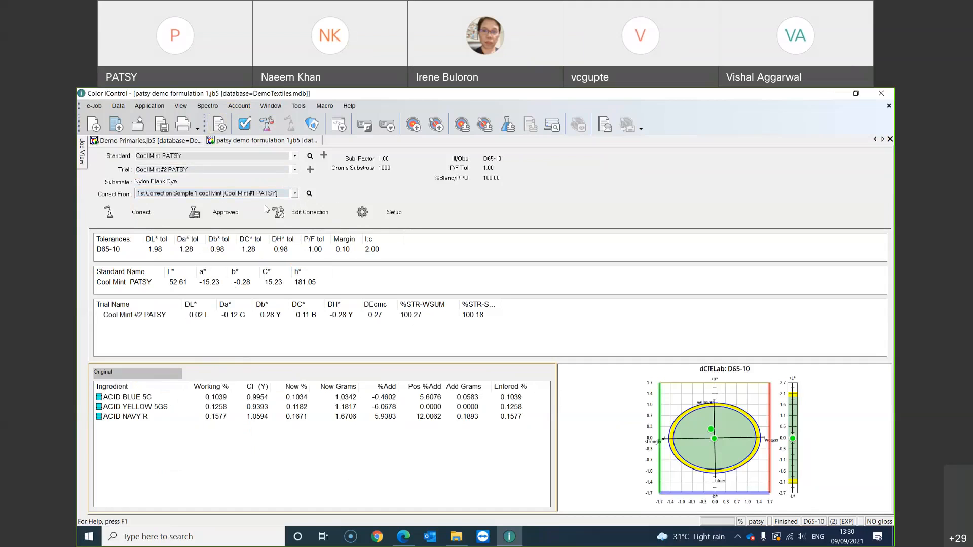
click(295, 195)
click(243, 228)
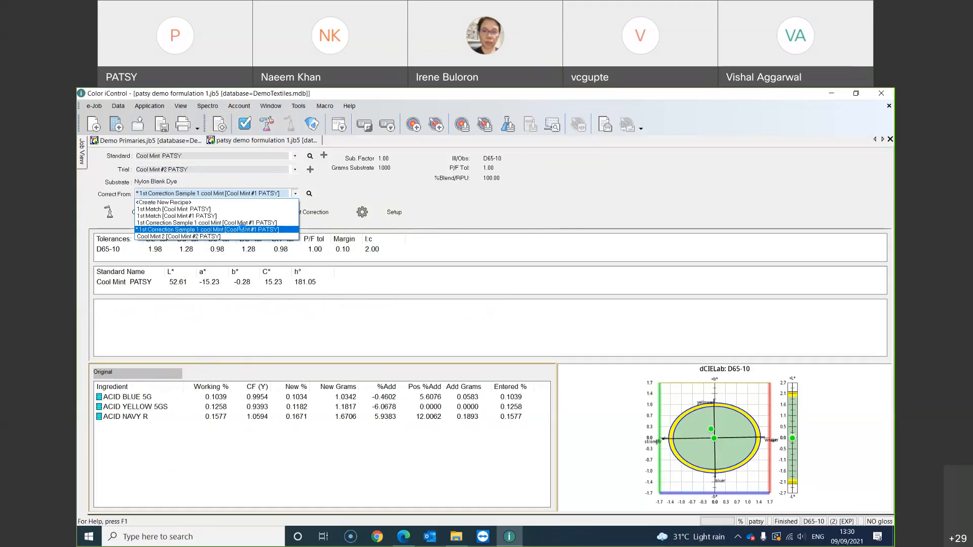
Step: Load the Cool Mint 2 recipe of trial Cool Mint #2 as the correction source and check its ingredient options
click(296, 194)
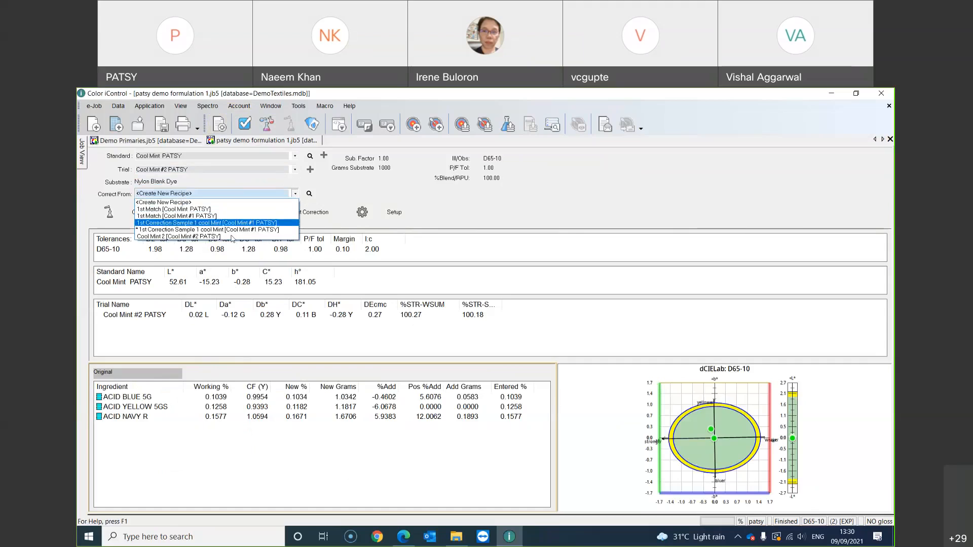
click(247, 233)
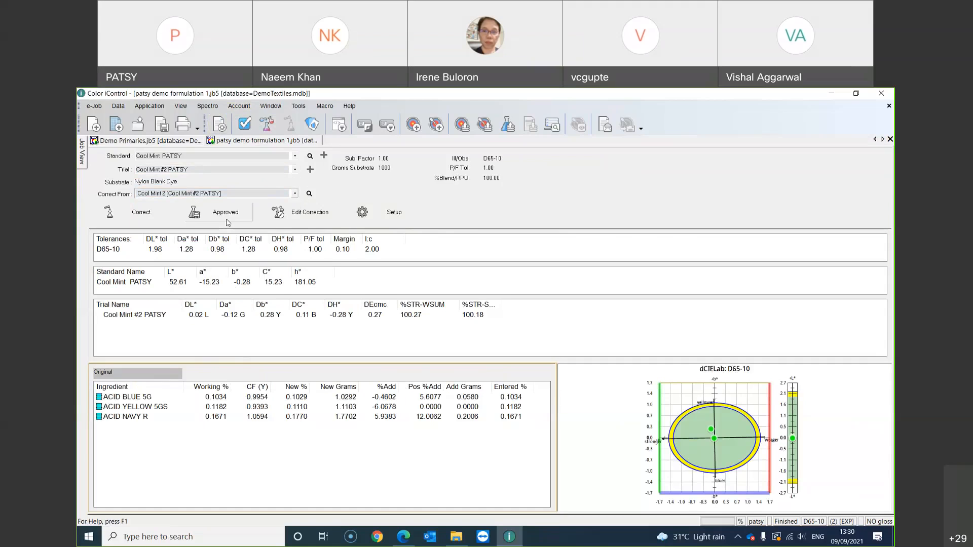
right_click(148, 408)
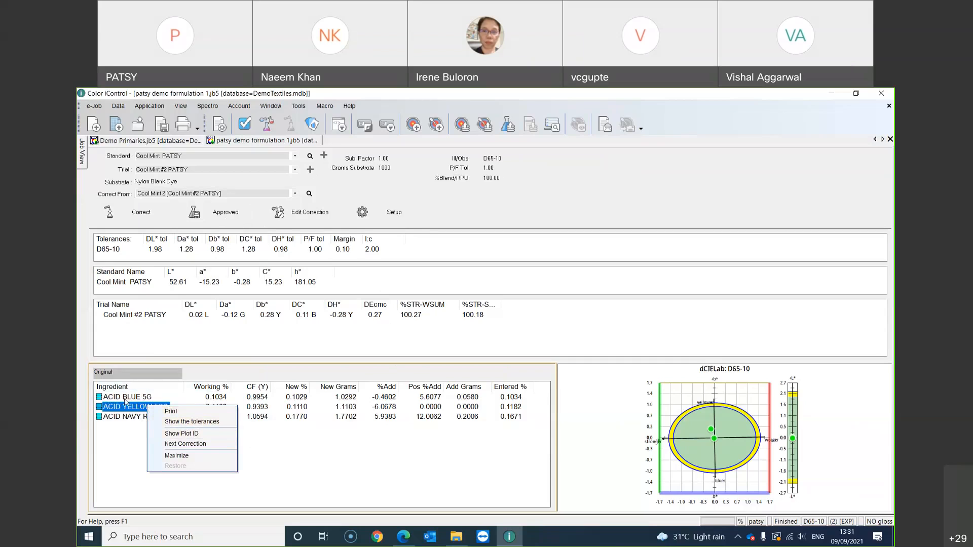
click(319, 450)
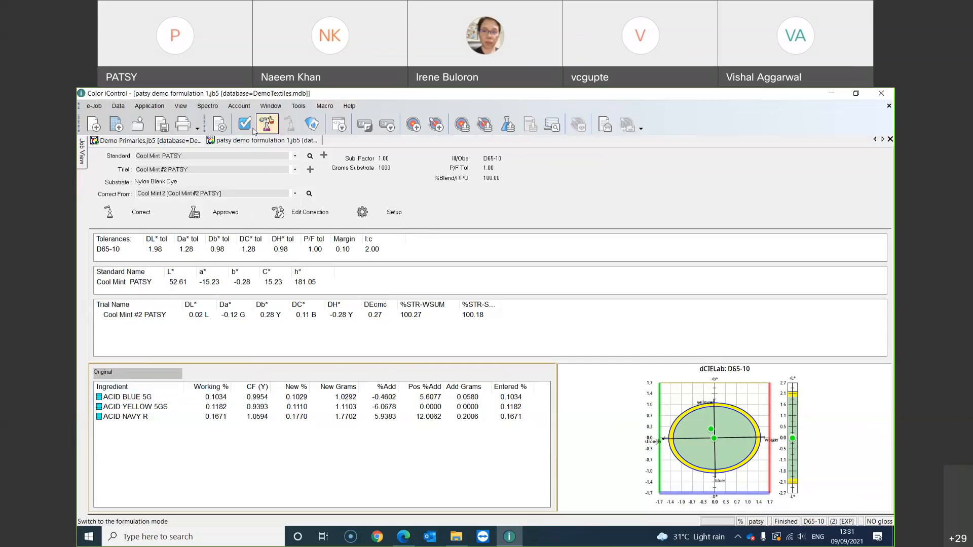
Step: Formulate with only the Cool Mint standard as target and send the resulting formula to correction
click(274, 130)
click(96, 268)
click(96, 253)
click(144, 212)
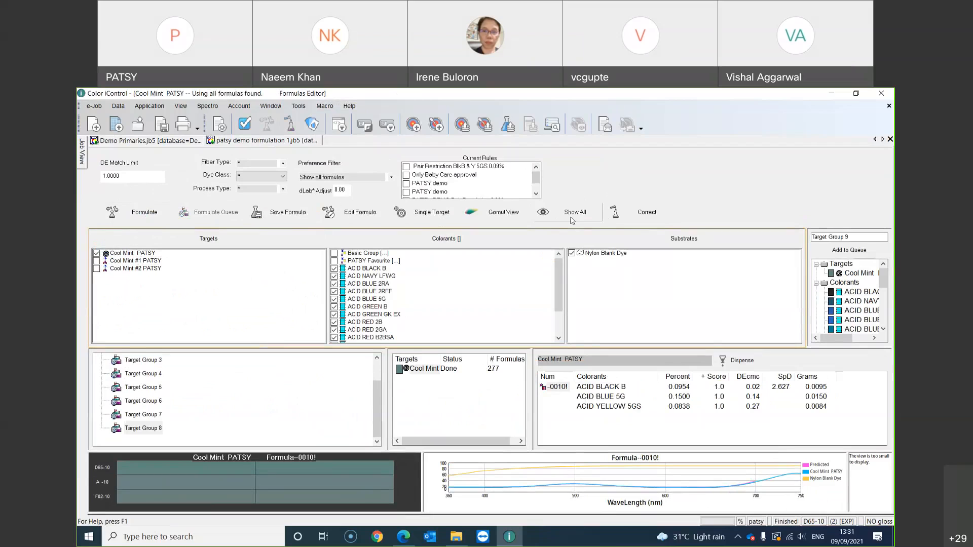
click(630, 212)
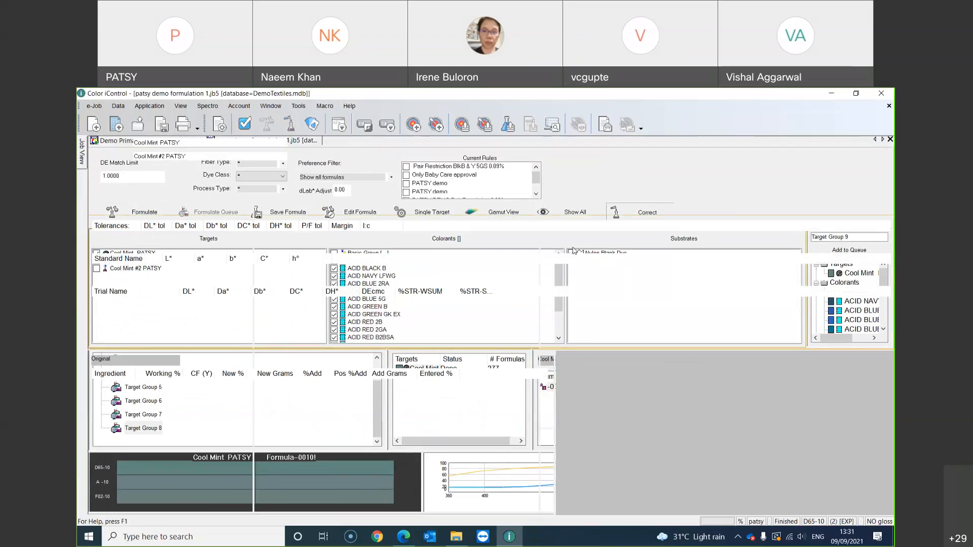
Step: Calculate a correction for trial Cool Mint #1 using the F-0010 op recipe as the correction source
click(293, 193)
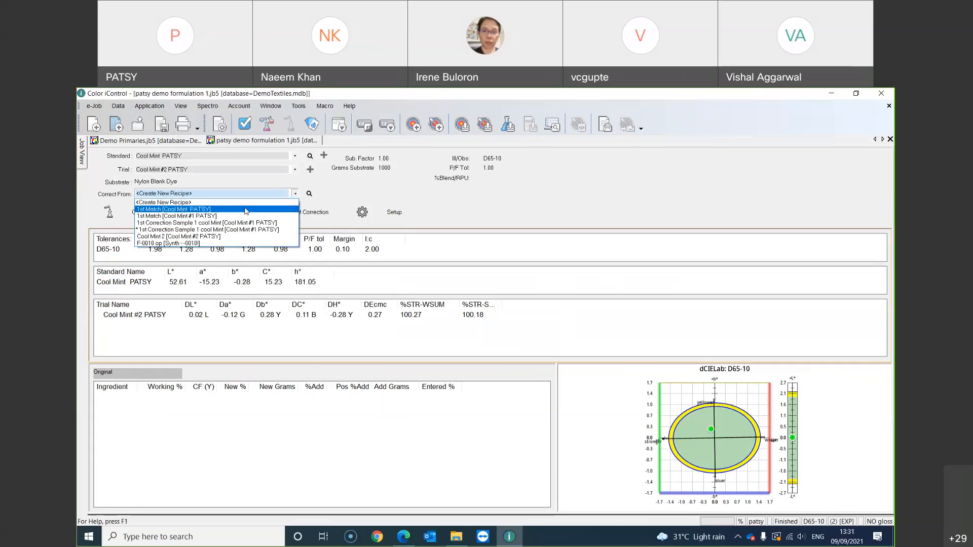
click(231, 243)
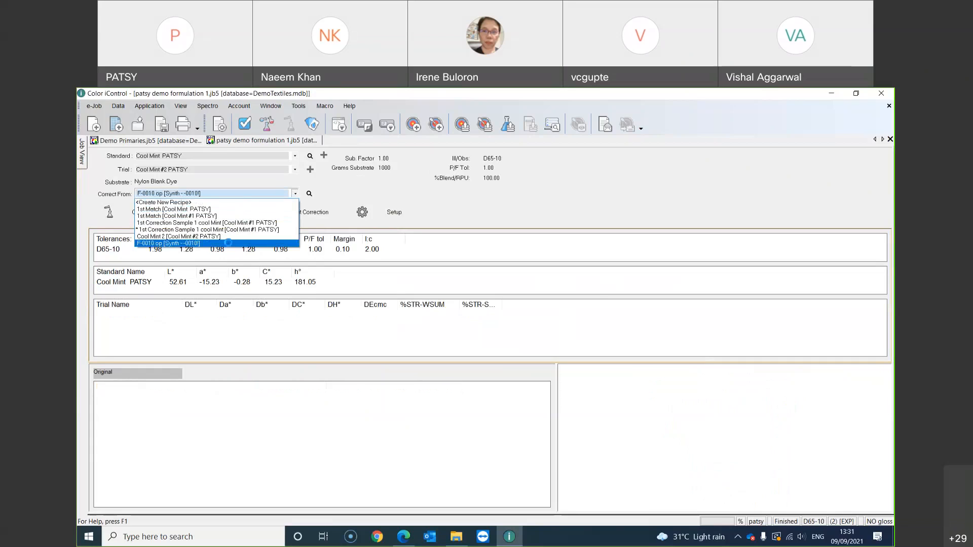
click(569, 335)
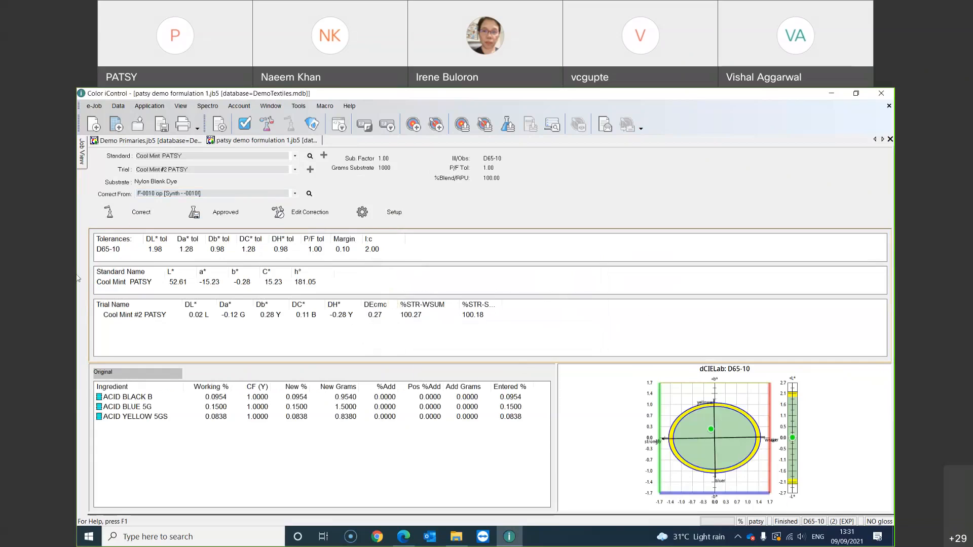
click(252, 172)
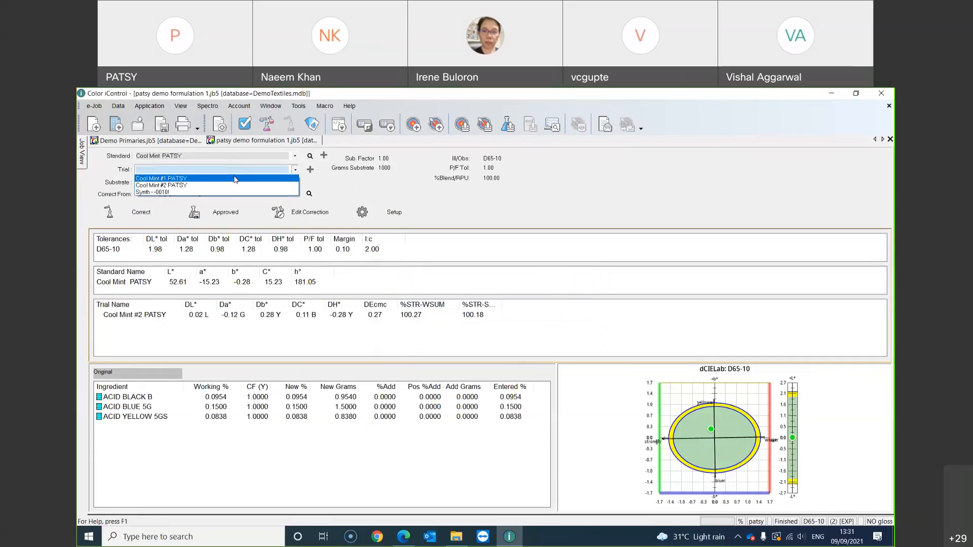
click(243, 178)
click(136, 211)
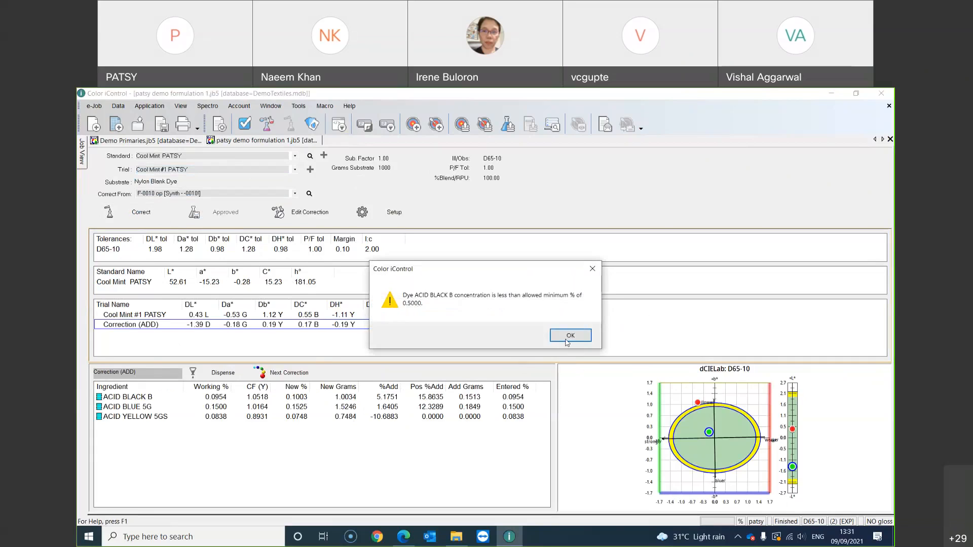
click(567, 337)
Step: Check the options available for the ACID BLUE 5G and ACID BLACK B ingredients of the calculated correction
right_click(137, 406)
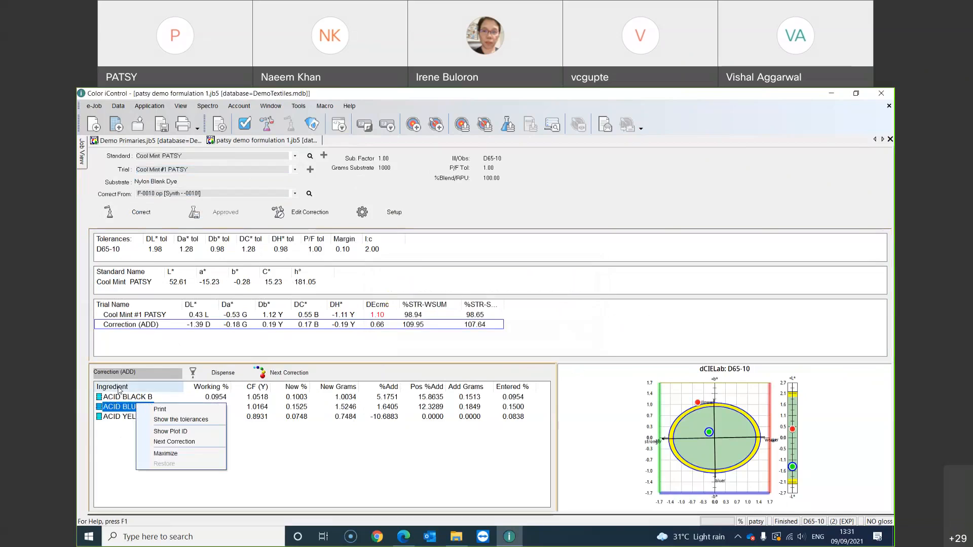
click(119, 389)
right_click(120, 398)
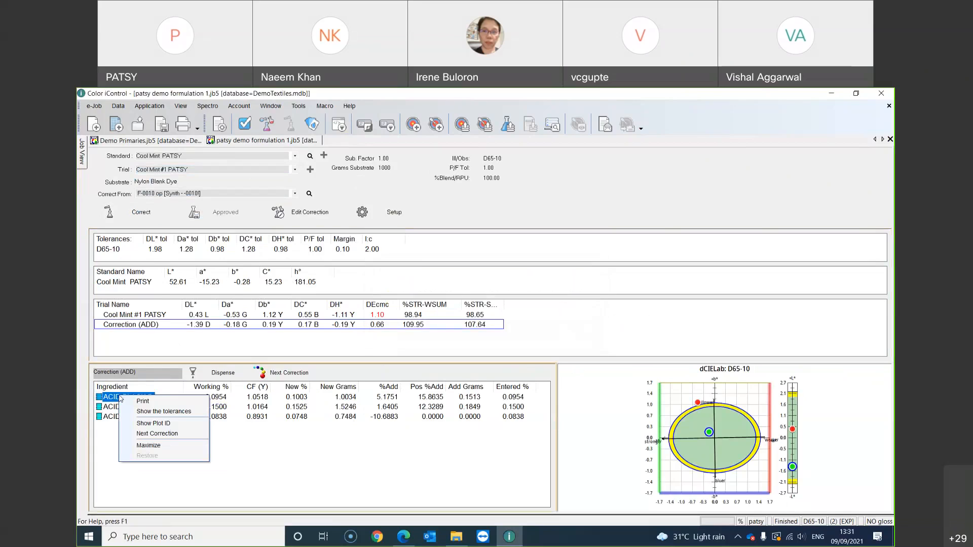
click(244, 451)
Step: Store the calculated formula as the next correction under the name "Correction"
click(298, 375)
click(514, 334)
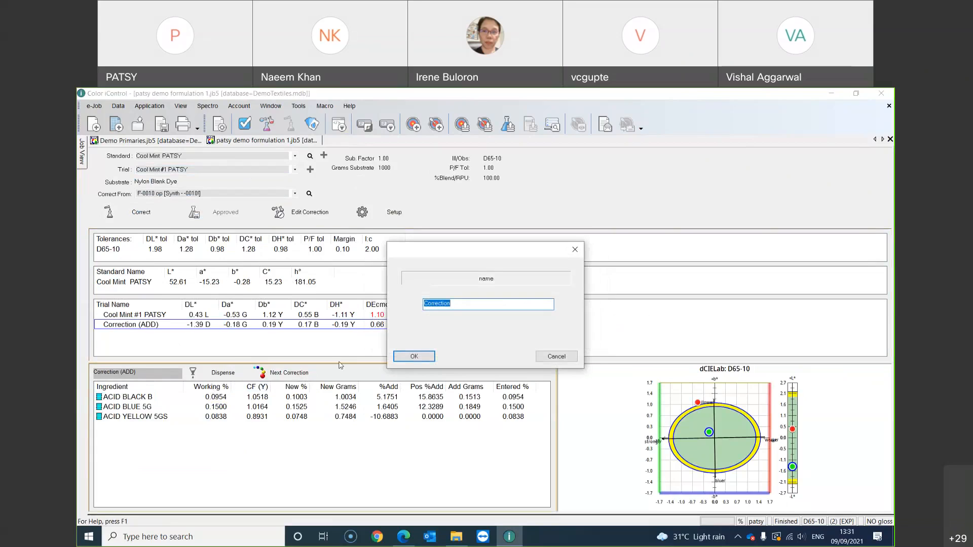
click(414, 356)
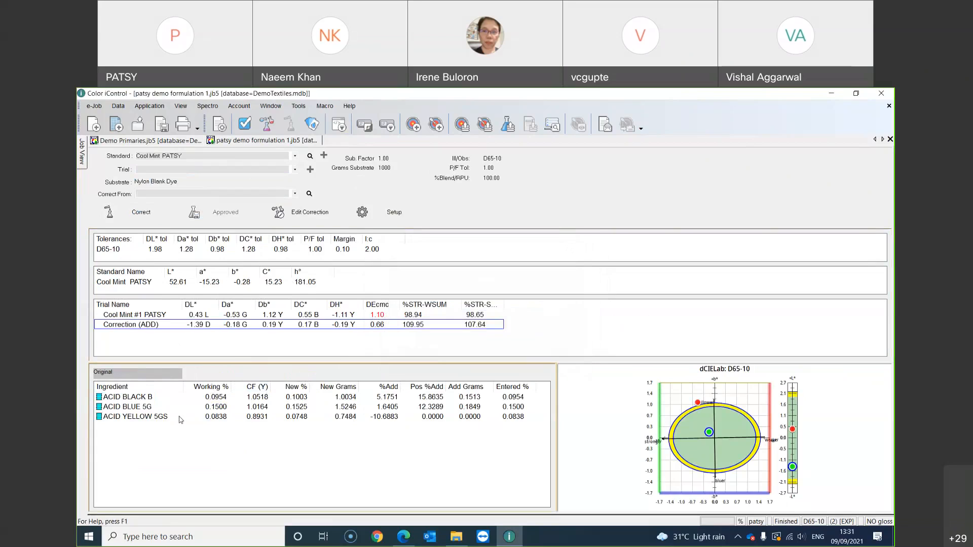
Step: Check the options available for the ACID BLUE 5G ingredient after storing the next correction
right_click(133, 408)
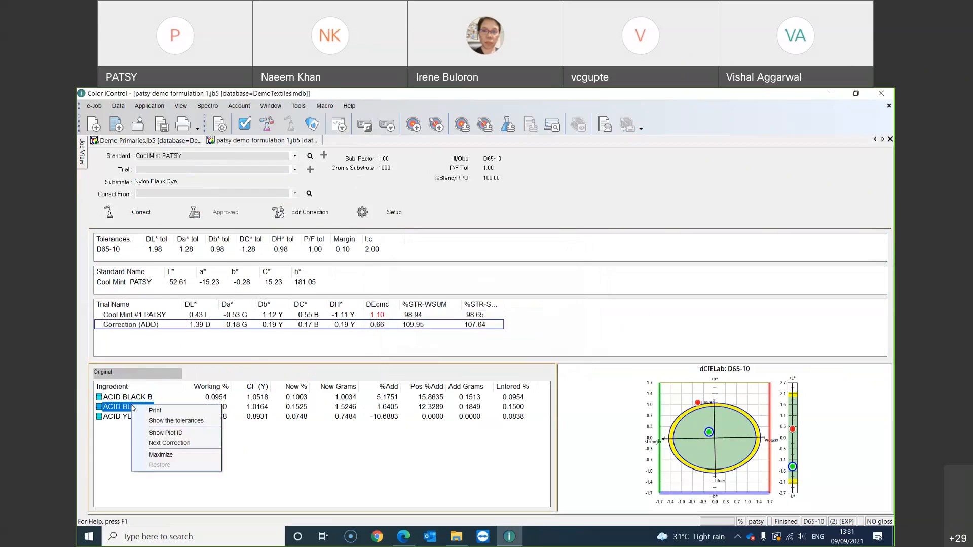
click(269, 439)
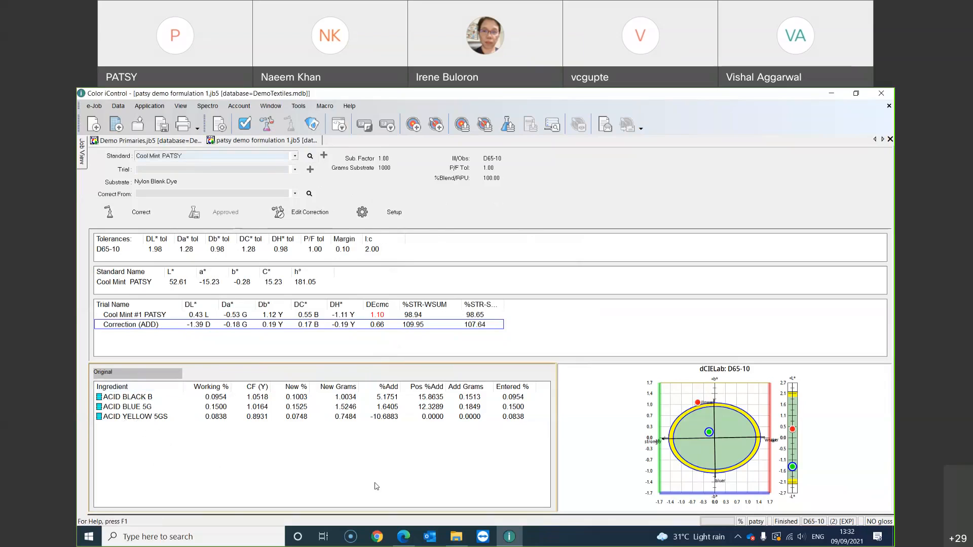
right_click(148, 407)
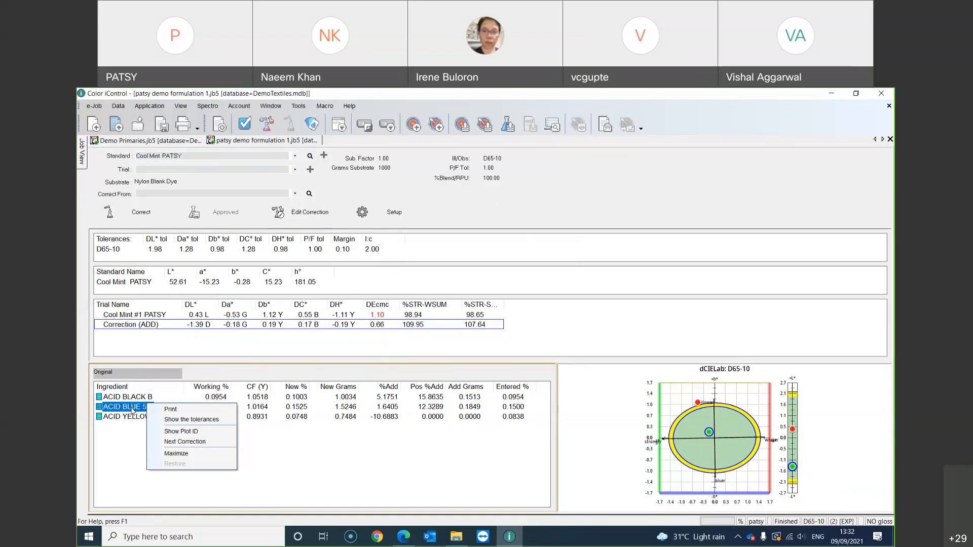
Step: Return to the job's data overview and review the recipe stored in the Cool Mint standard's properties
click(244, 125)
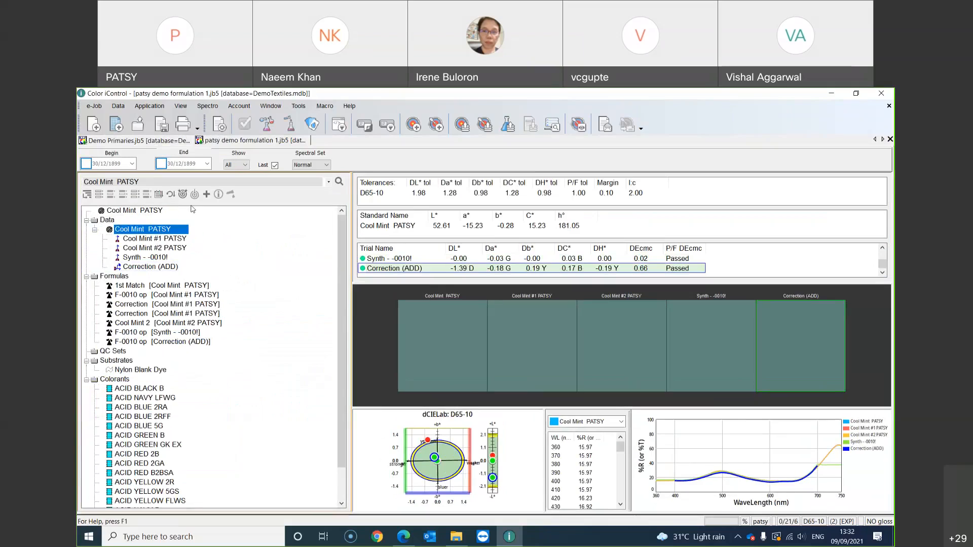
click(218, 195)
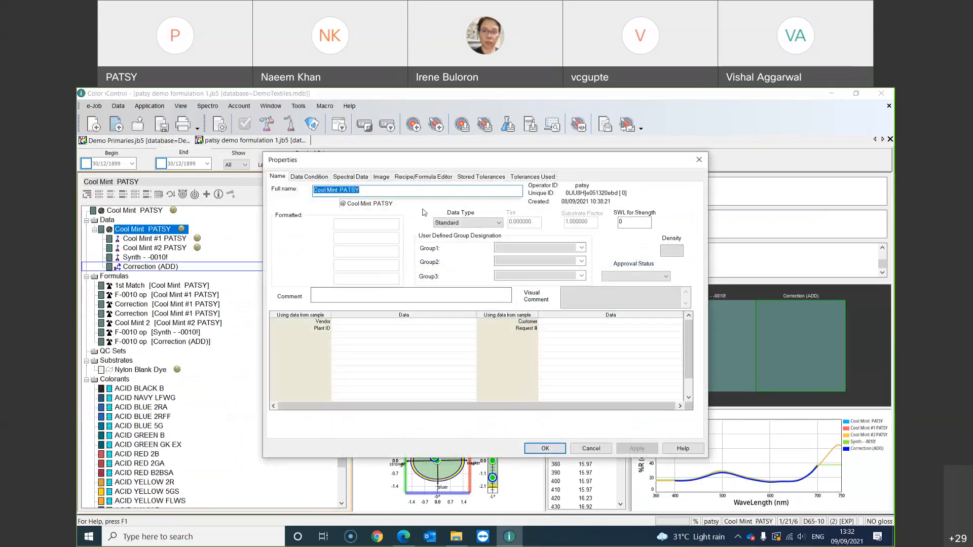
click(435, 177)
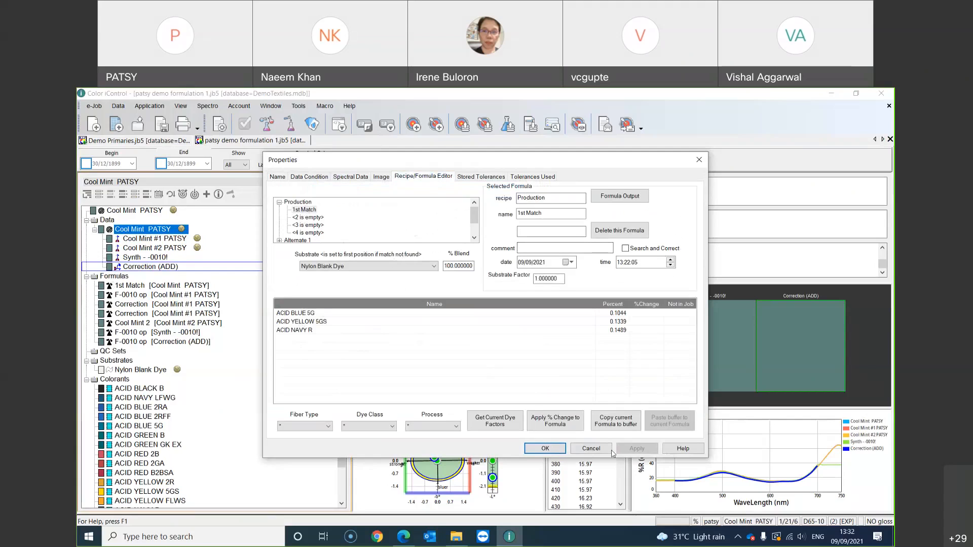
click(591, 448)
Step: Review the approved recipe stored in the properties of trial Cool Mint #2, and close them without changes
click(154, 248)
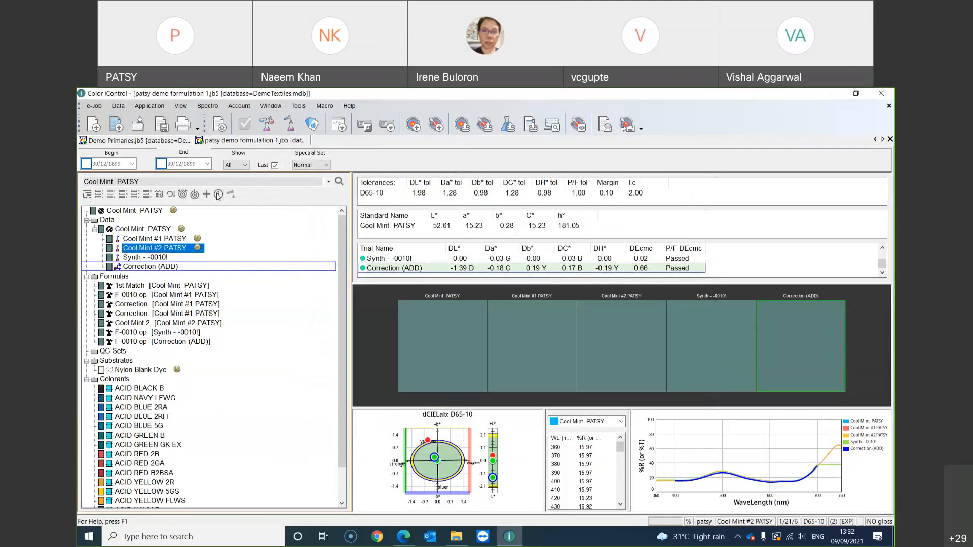
click(219, 195)
click(426, 177)
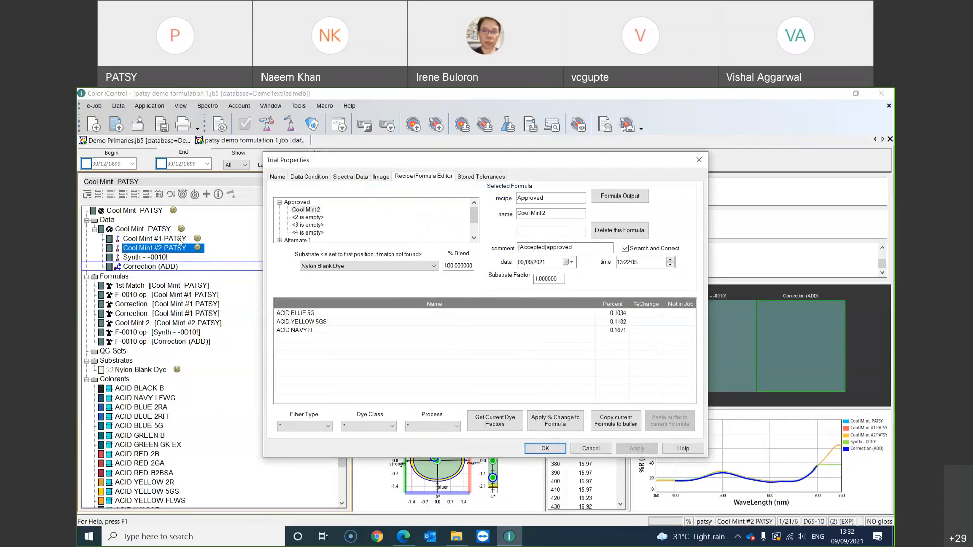
click(601, 450)
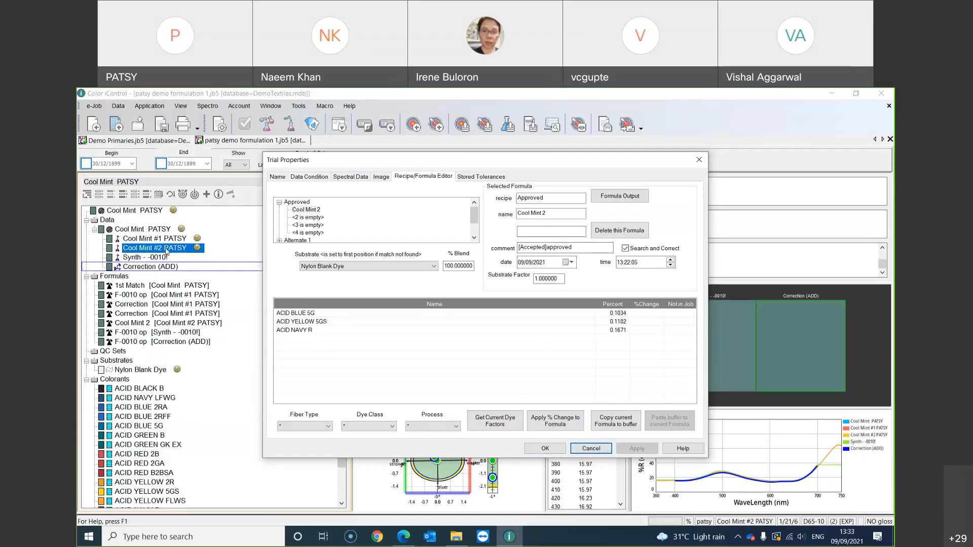
click(591, 448)
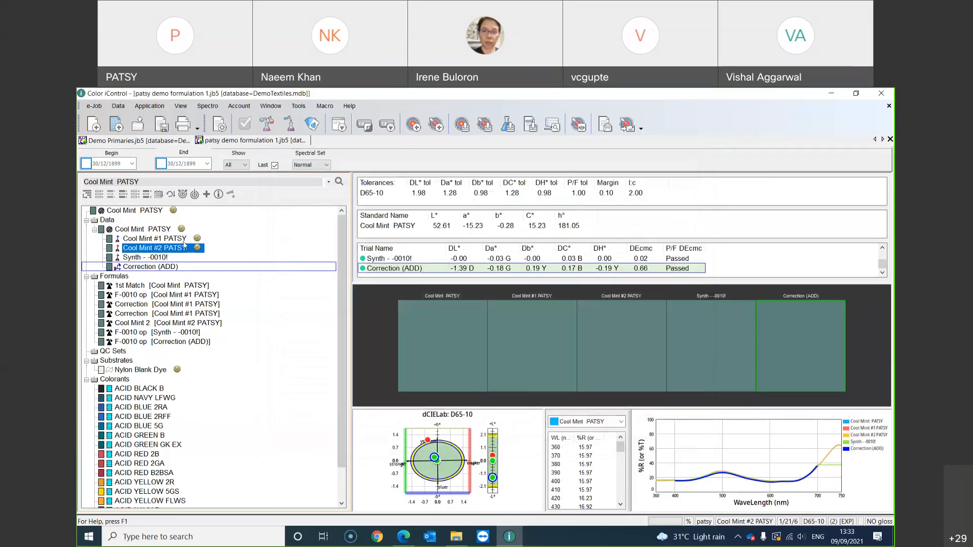
Step: Review the correction recipes stored in the properties of trial Cool Mint #1
click(219, 198)
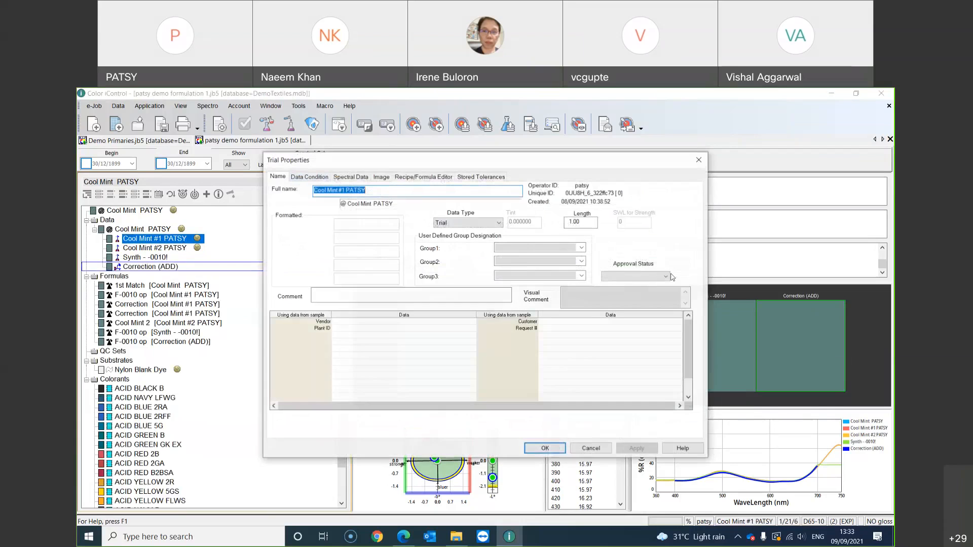
click(423, 176)
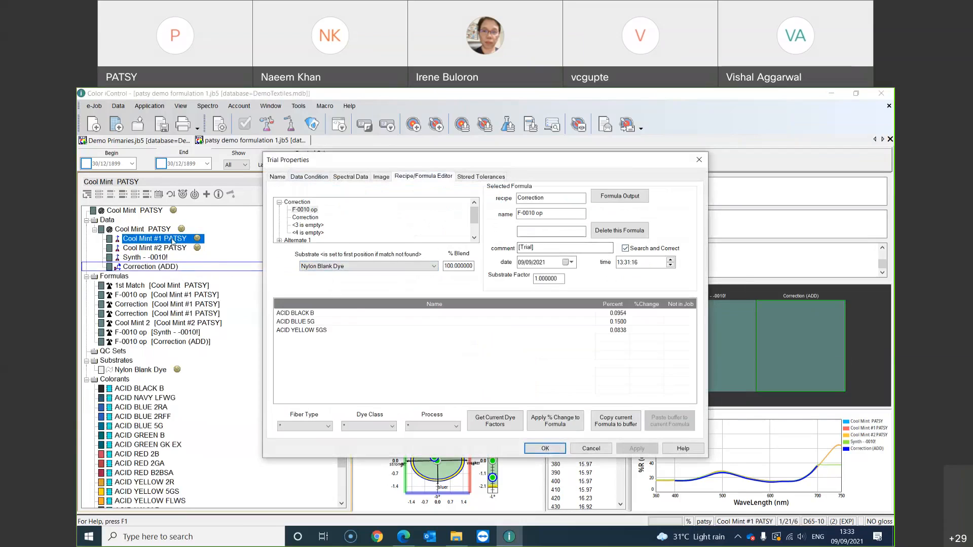
Step: Close the trial's properties, review the 1st Match recipe stored in the Cool Mint standard's properties, and close them without changes
click(598, 449)
click(166, 230)
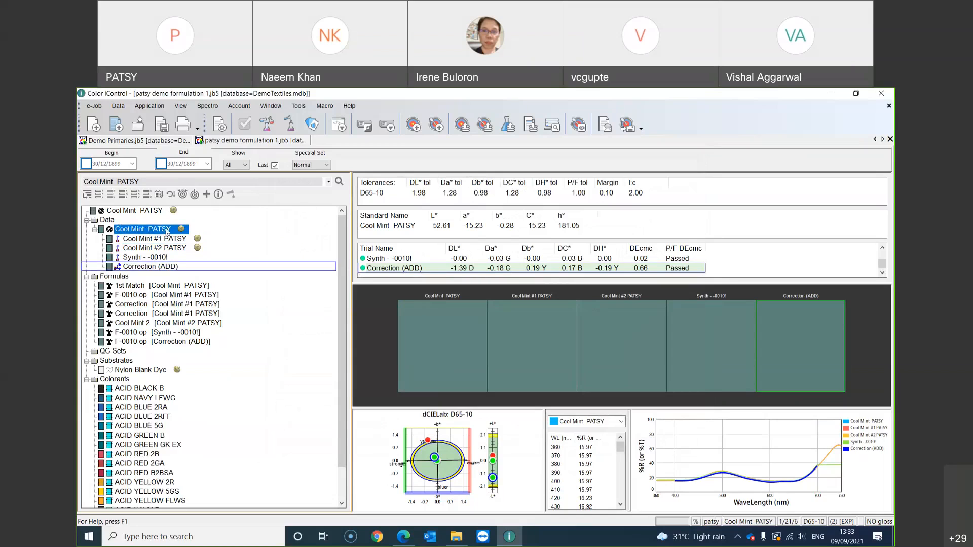
click(219, 194)
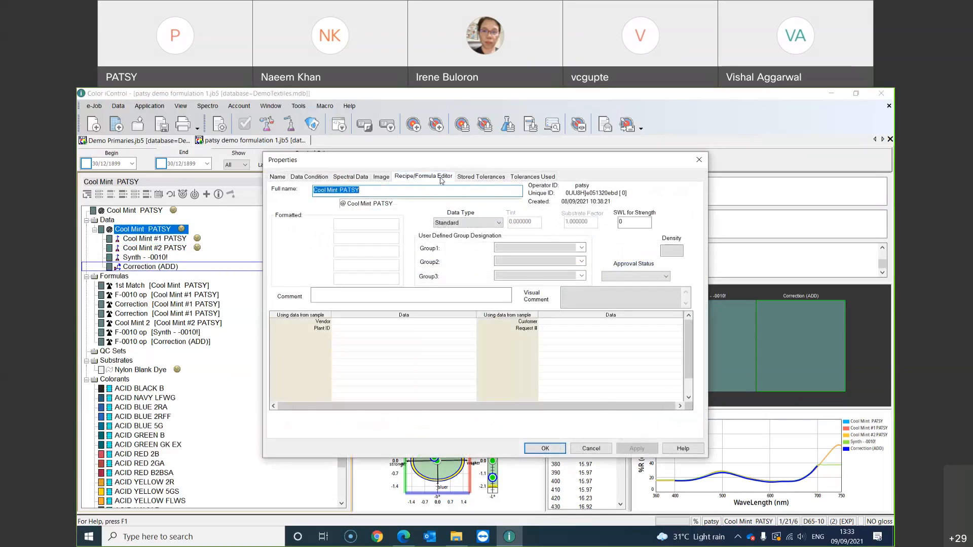
click(424, 177)
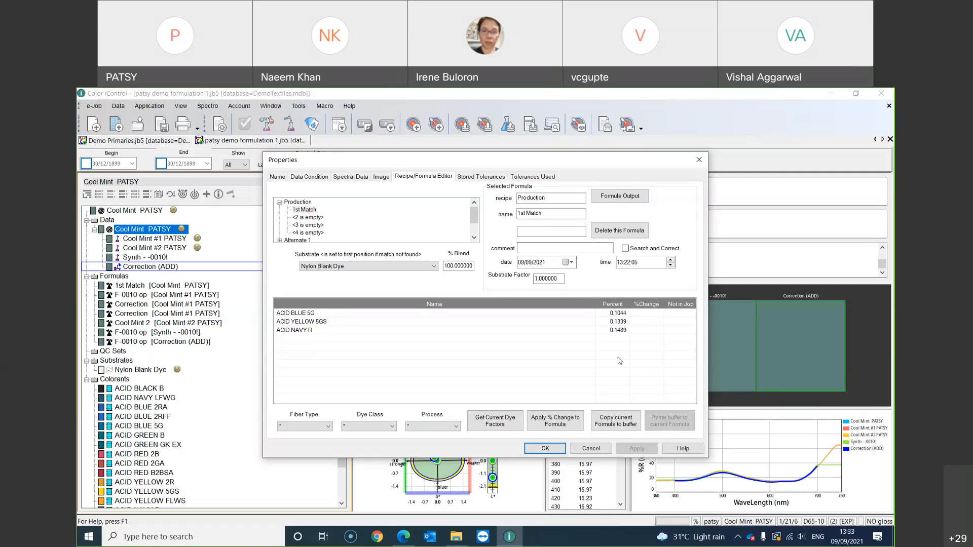
click(596, 453)
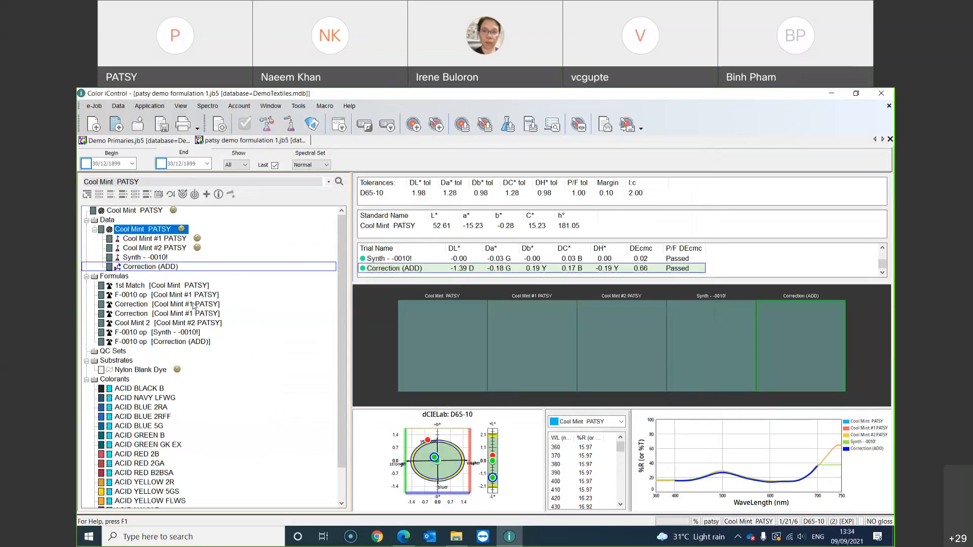
Step: Try deleting the 1st Match formula from the Production recipe in the Cool Mint standard's properties, and discard the change
click(218, 195)
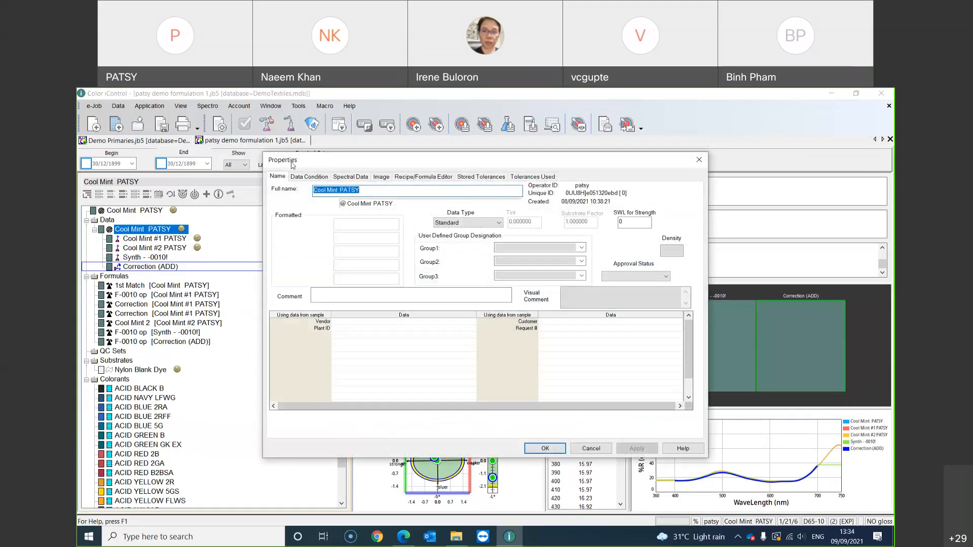
drag(579, 163, 661, 175)
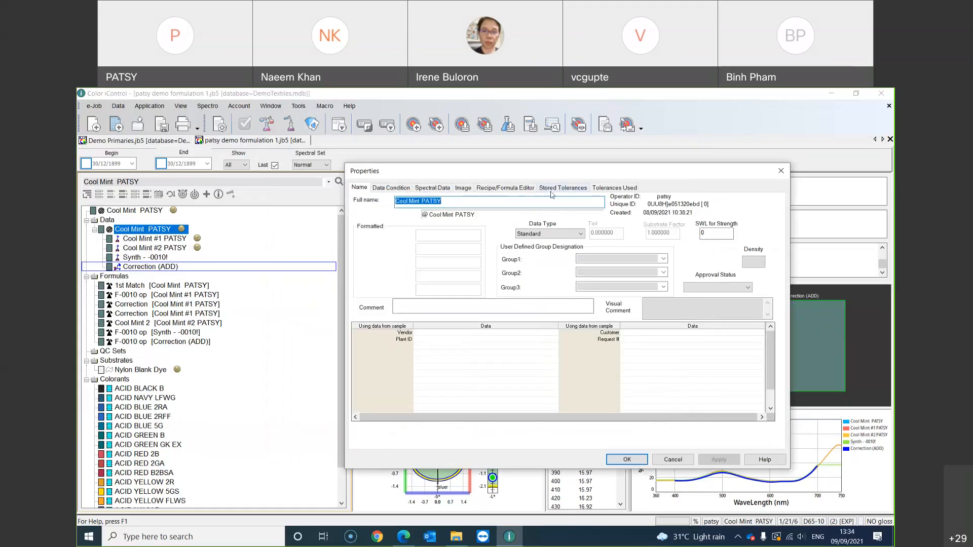
click(501, 188)
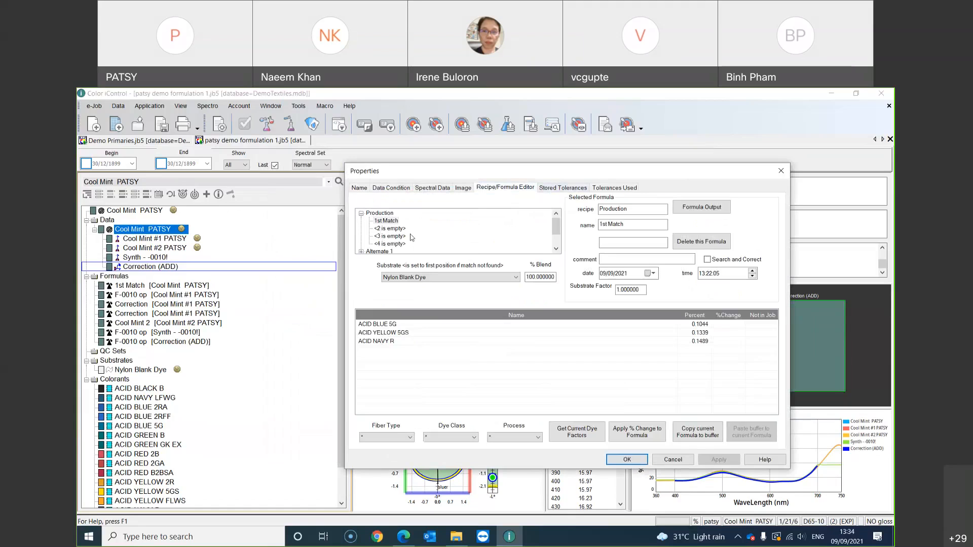
click(391, 221)
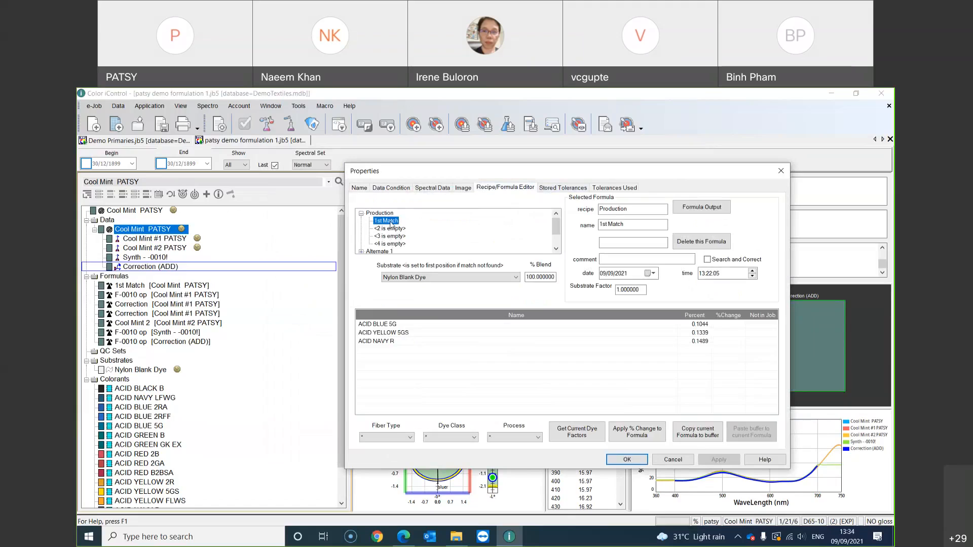
click(699, 242)
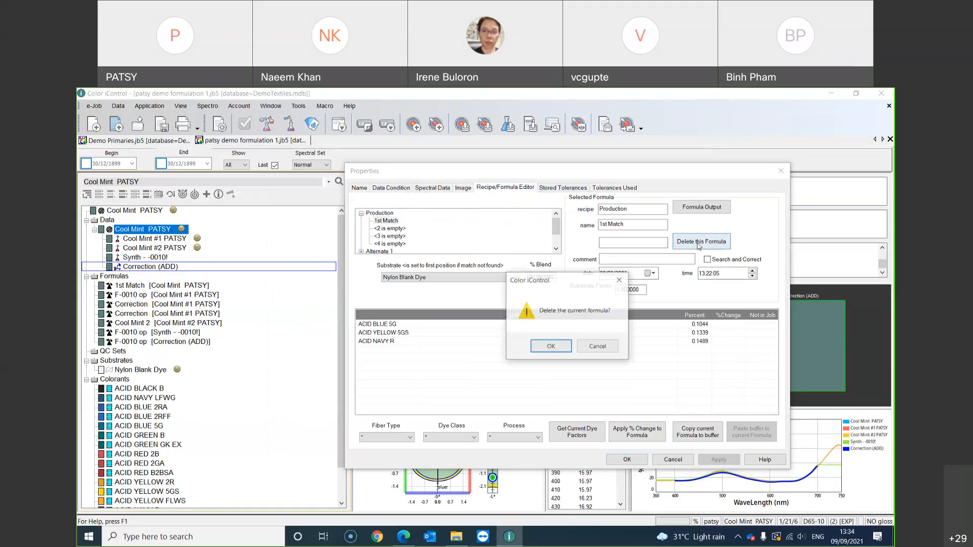
click(551, 348)
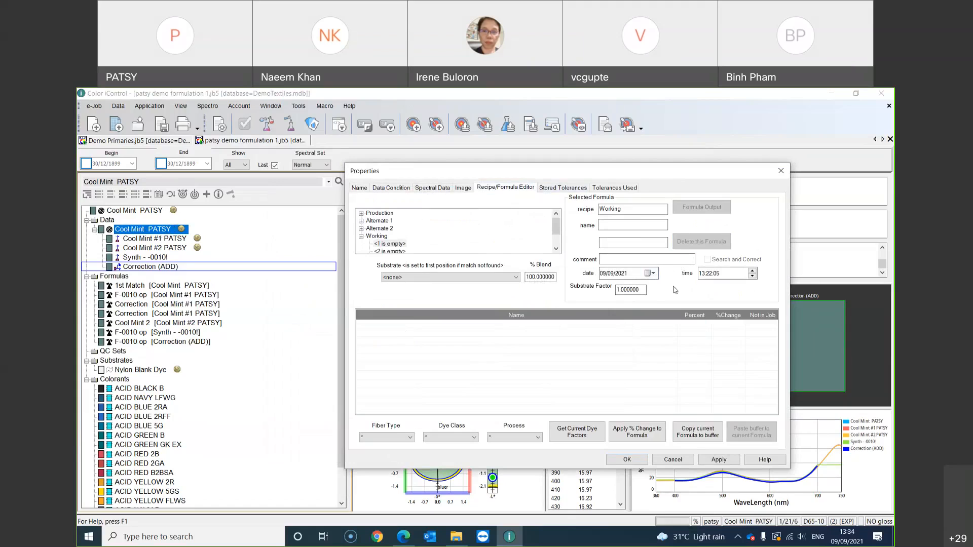
click(660, 463)
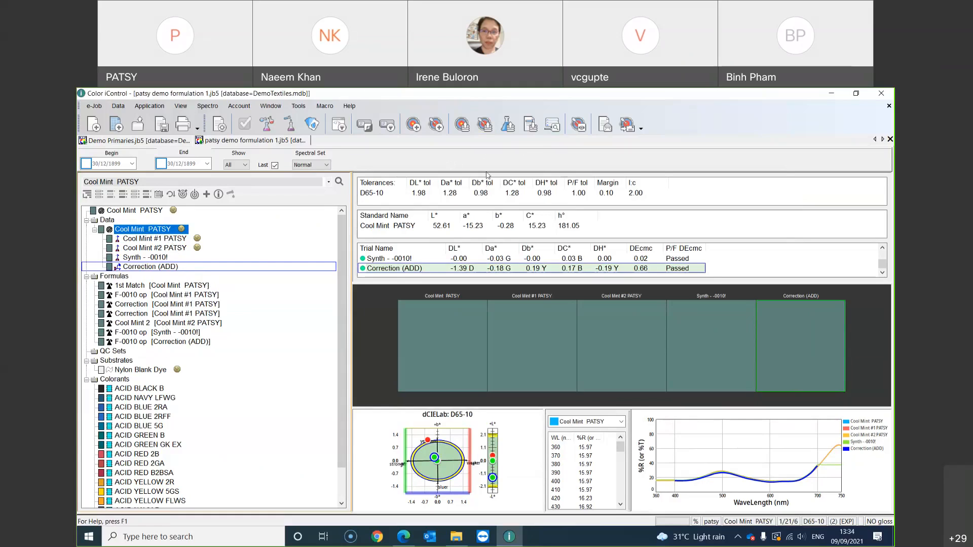
click(614, 156)
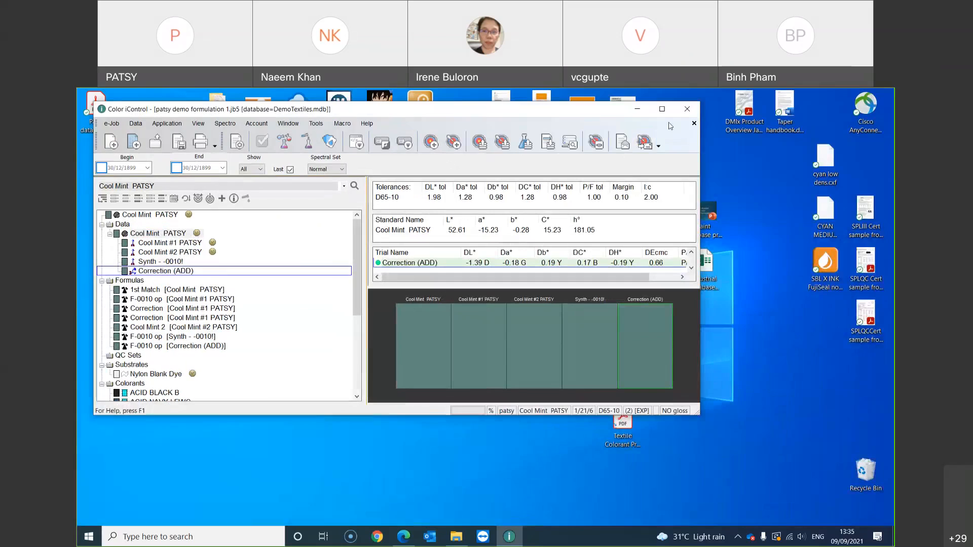
click(855, 95)
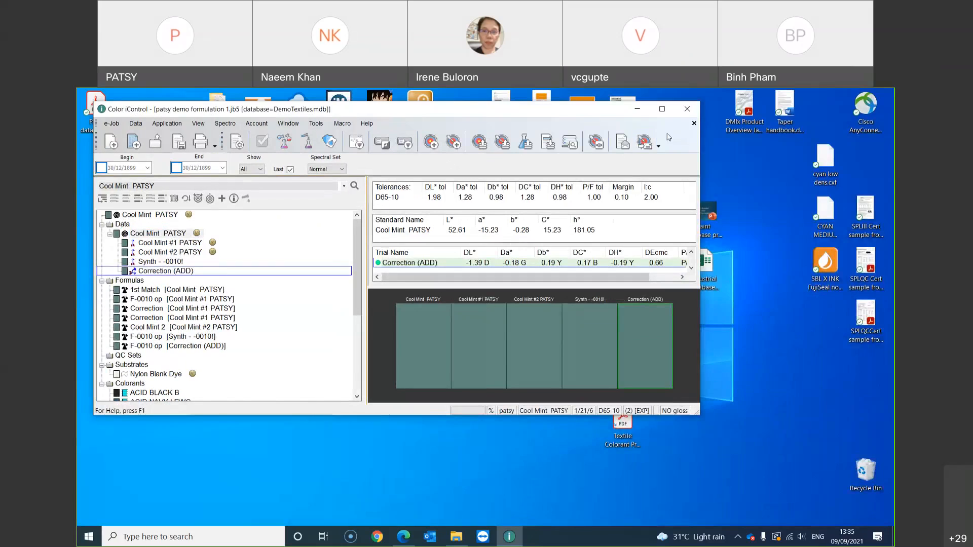
click(662, 108)
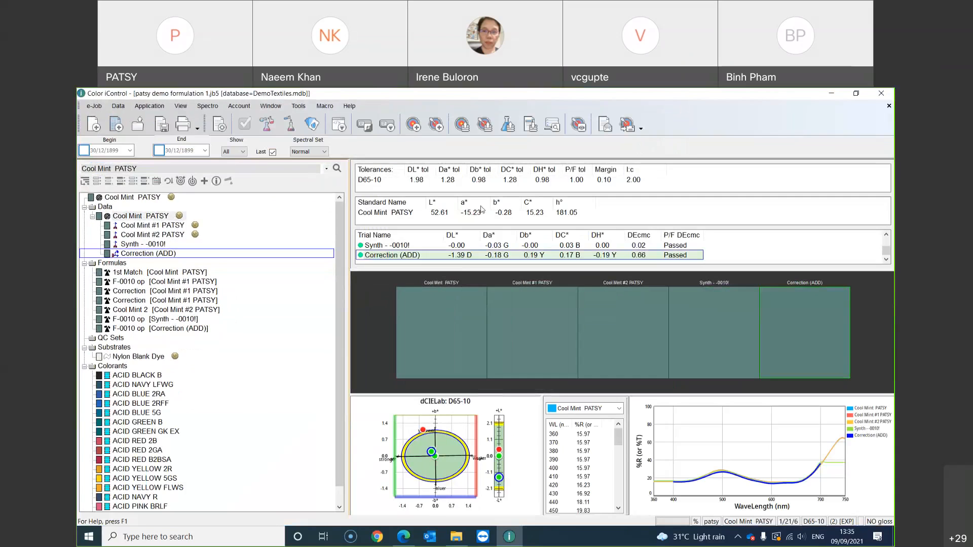
Step: Save the Cool Mint standard from the current job to the database
right_click(166, 216)
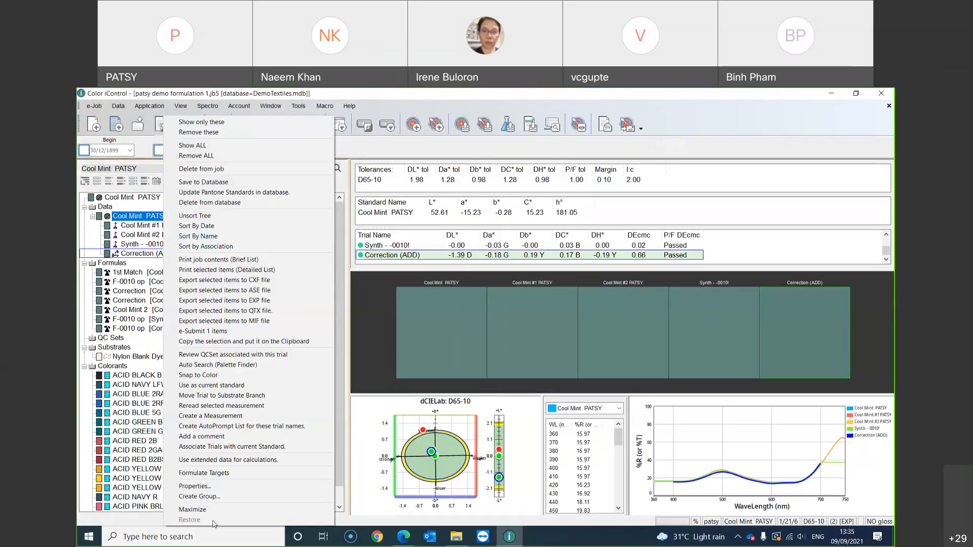
click(212, 182)
click(184, 271)
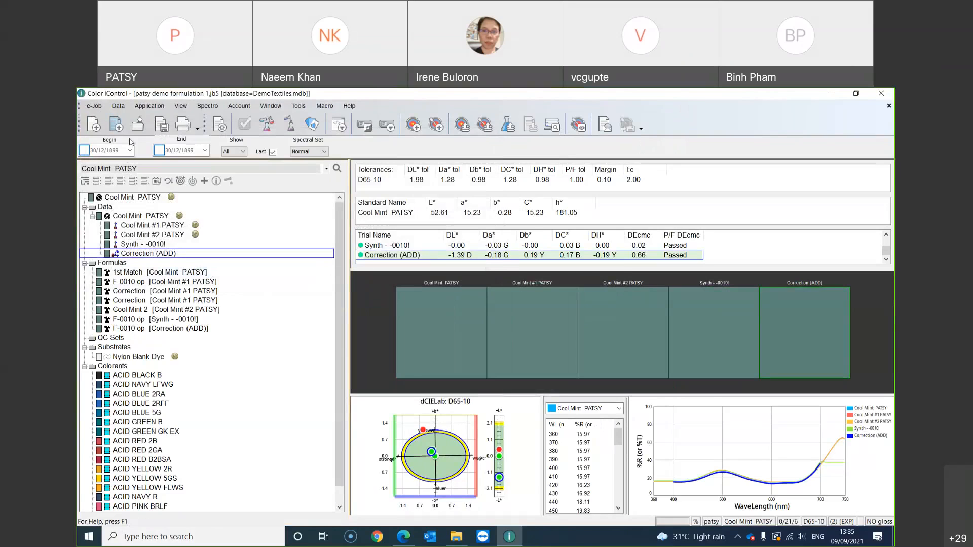
Step: Create a new job based on the predefined Formulation DEMO template_UPDATE job template
click(116, 123)
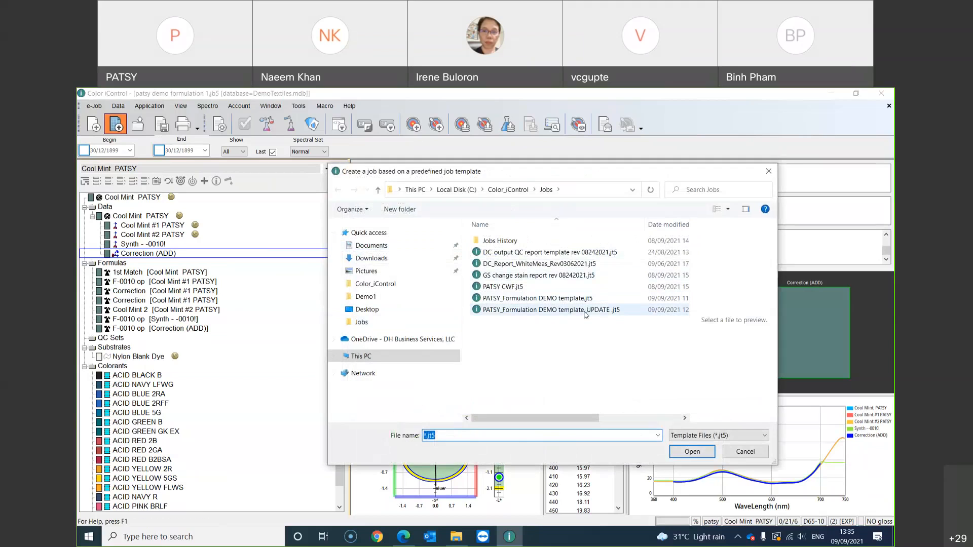
click(557, 309)
click(691, 454)
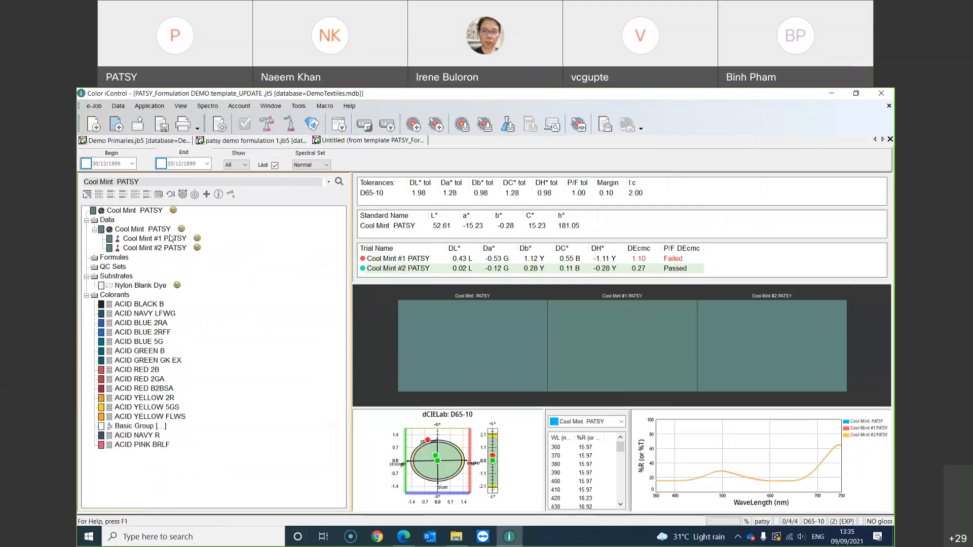
Step: Delete the Cool Mint standard and its trials Cool Mint #1 and #2 from the new job
click(166, 231)
shift+click(165, 250)
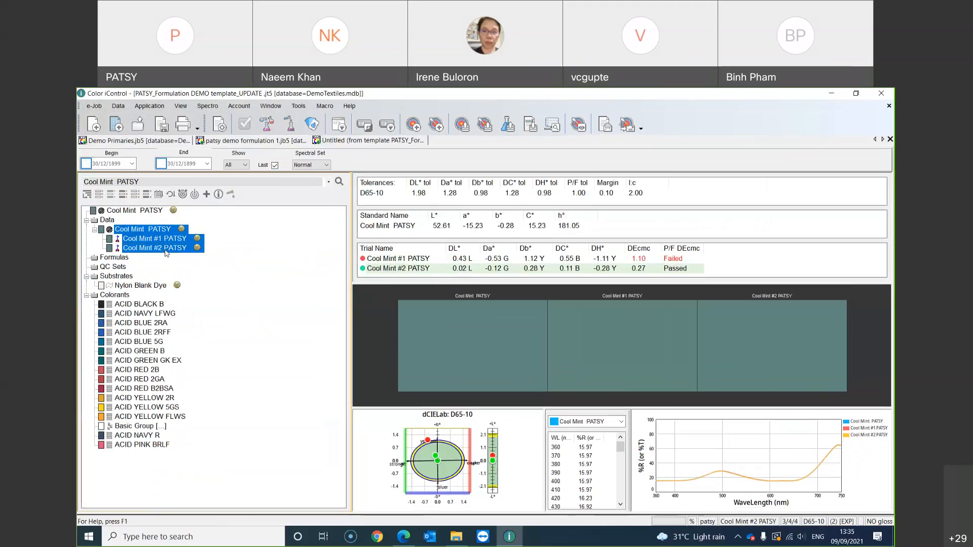
key(Delete)
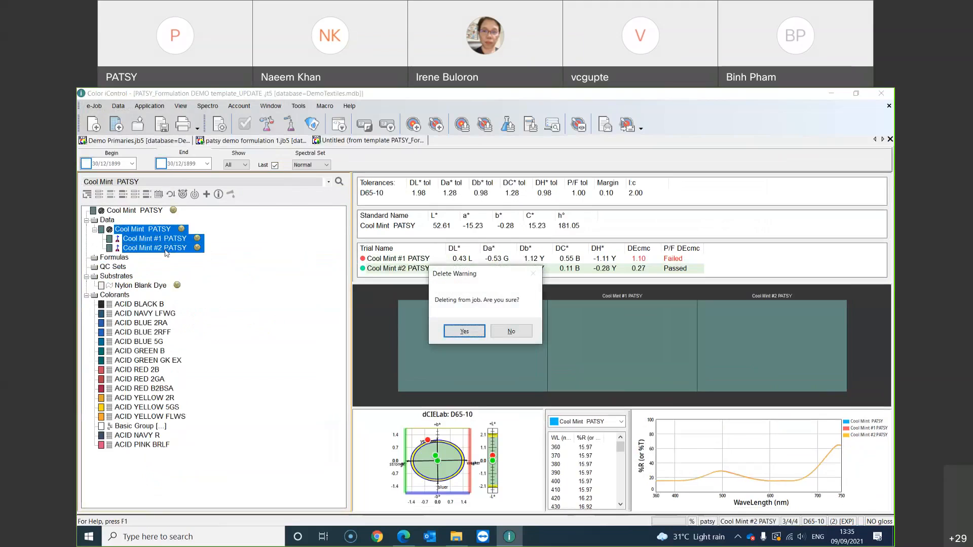
key(Return)
Step: Search the database for reflectance standards containing the operator's name, and retrieve the Cool Mint standard into the job
key(F5)
text(*PATSY*)
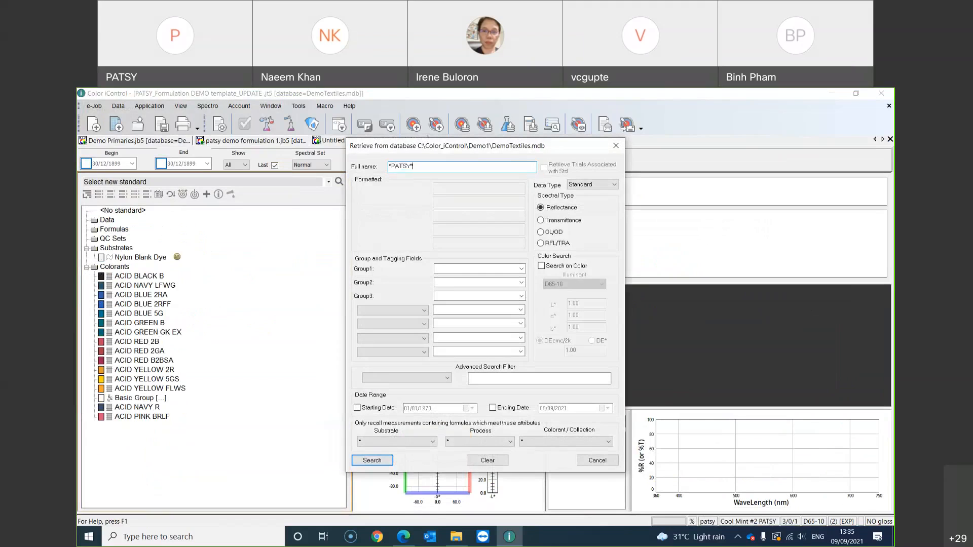
key(Return)
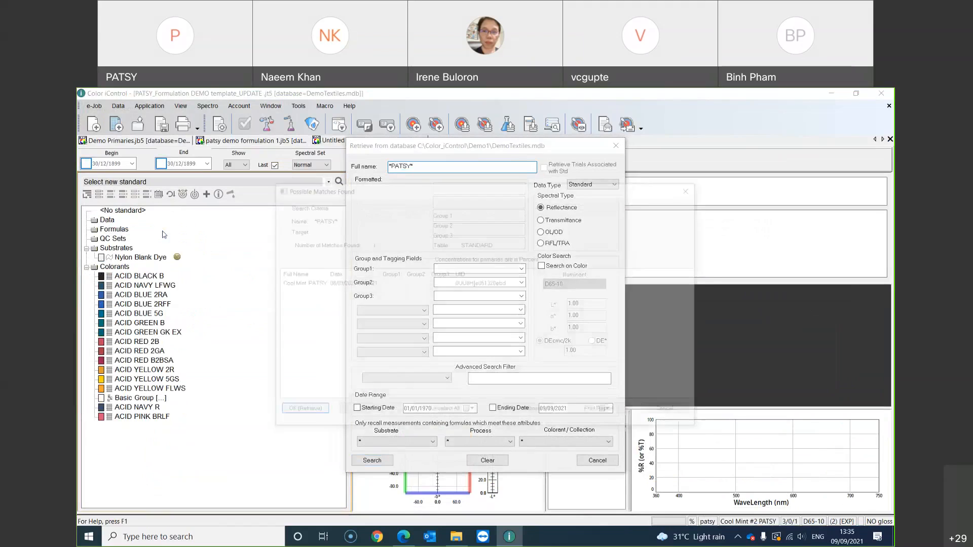
click(318, 285)
click(302, 412)
Step: Check the recipe slots in the retrieved Cool Mint standard's properties, and close them without changes
click(168, 230)
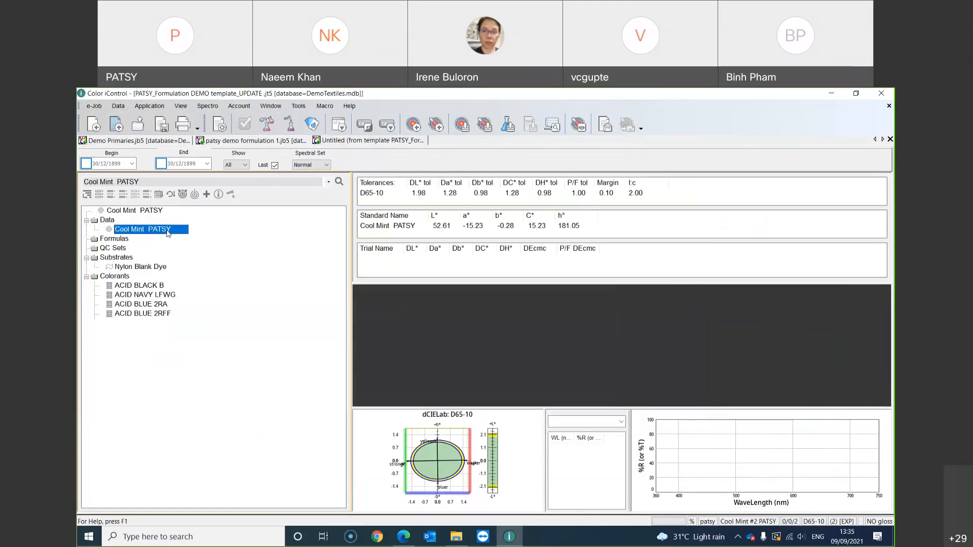
click(218, 196)
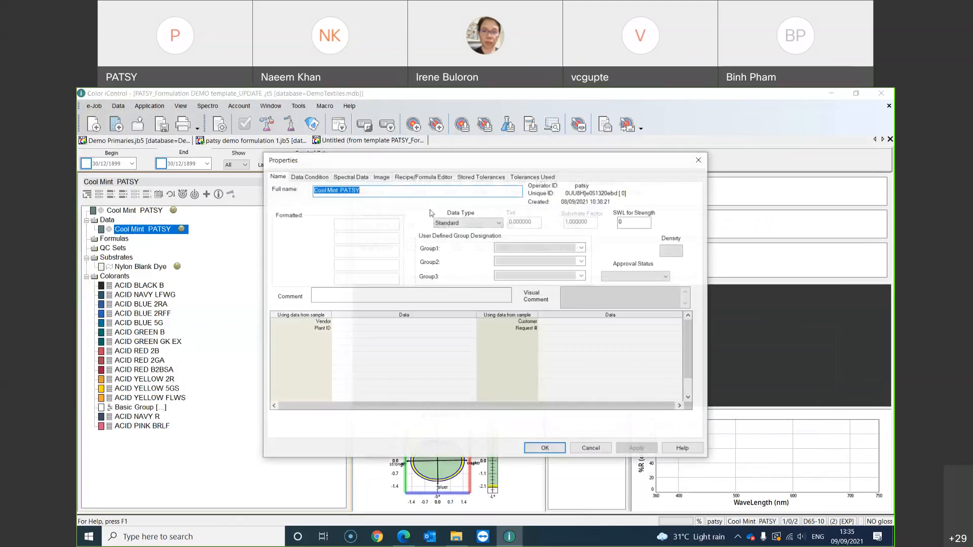
click(435, 177)
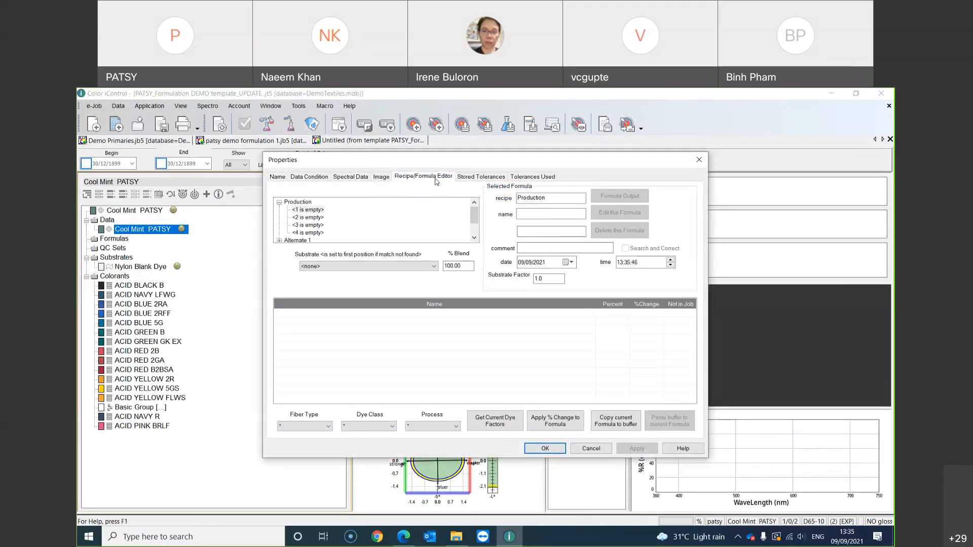
click(591, 448)
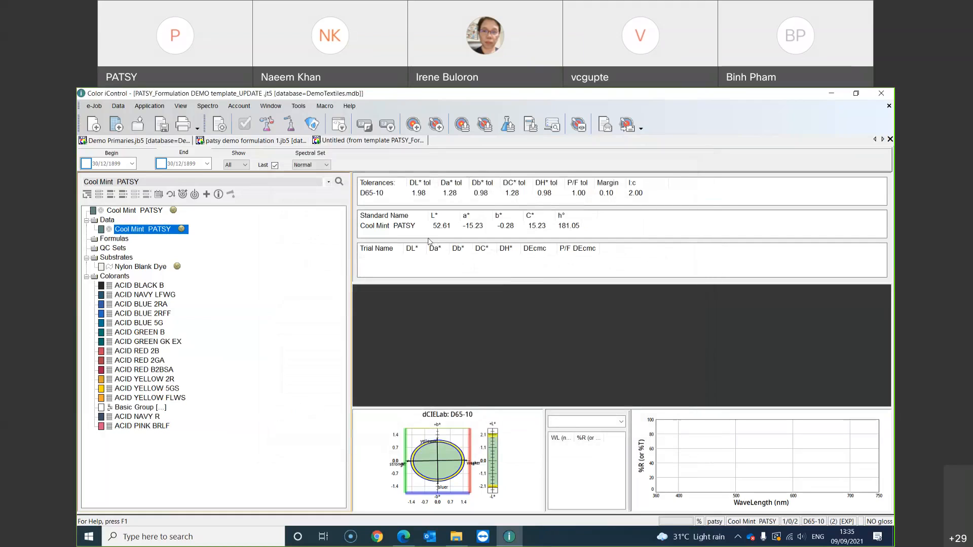
Step: Search the database for trials containing the operator's name, and retrieve only trial Cool Mint #2
key(F6)
text(PATSY)
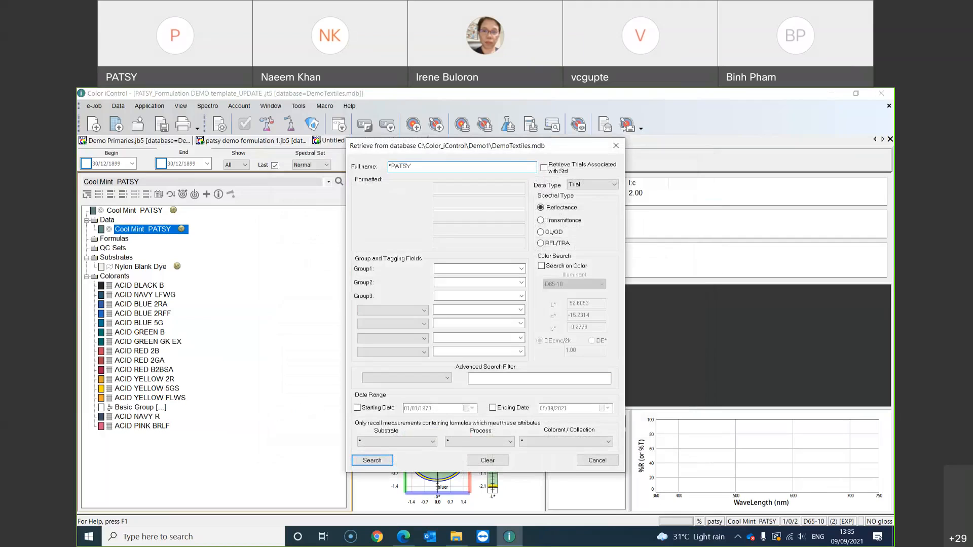
key(Return)
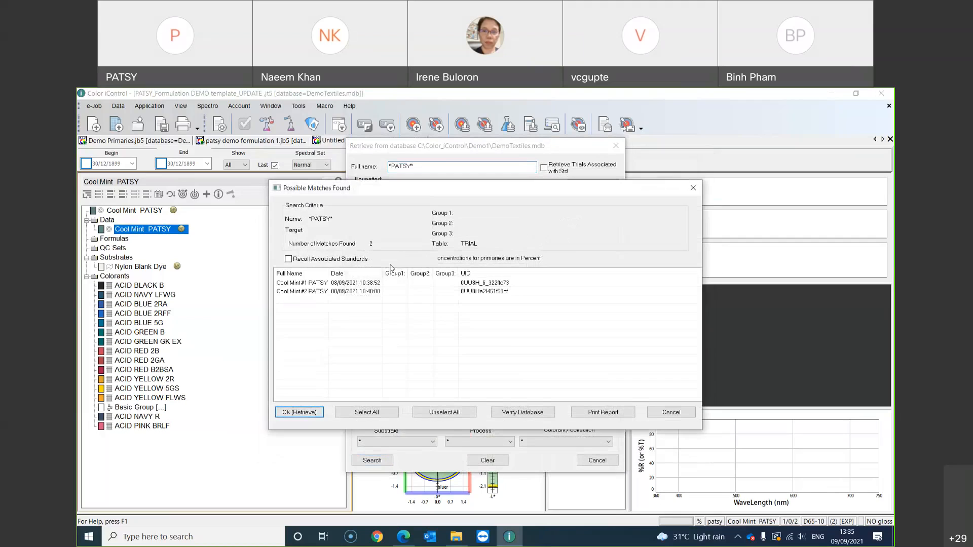
click(314, 291)
click(300, 413)
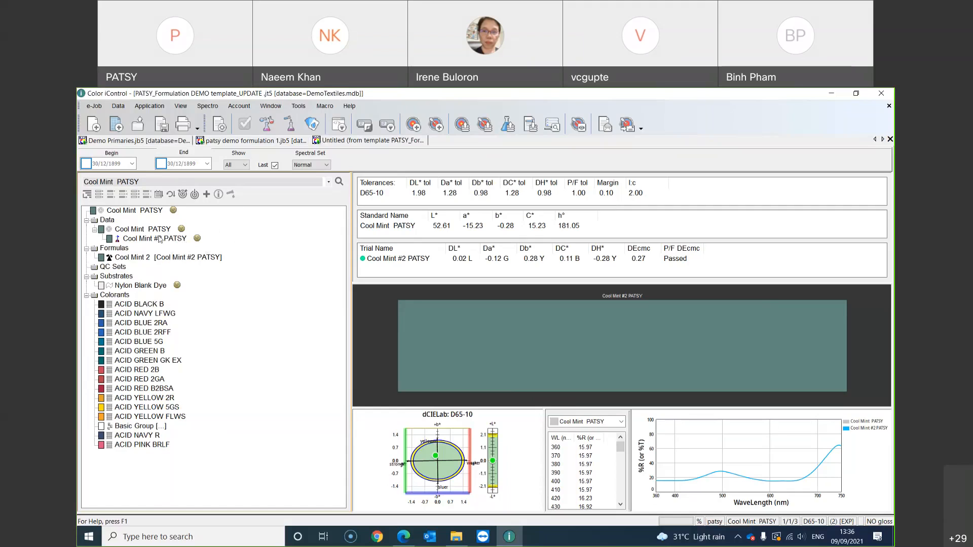
Step: Delete the retrieved trial Cool Mint #2 from the job
click(167, 241)
key(Delete)
click(445, 332)
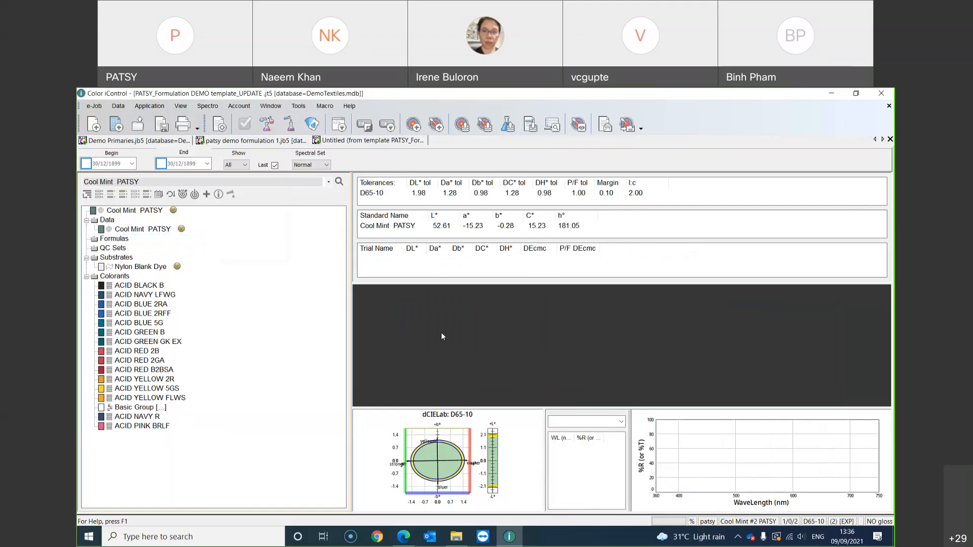
Step: Retrieve trials Cool Mint #1 and #2 from the database by searching for trials associated with the Cool Mint standard
click(152, 230)
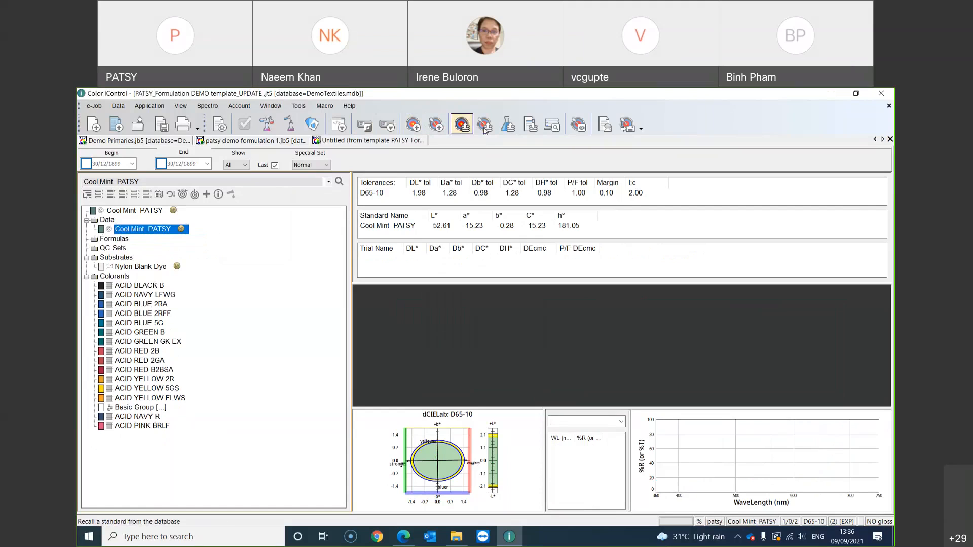
click(484, 125)
click(544, 168)
click(371, 460)
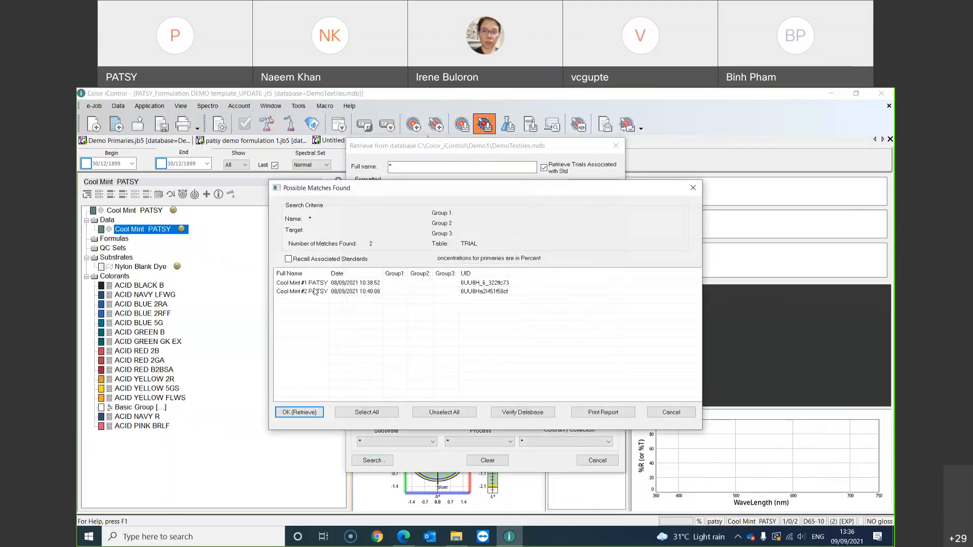
click(317, 412)
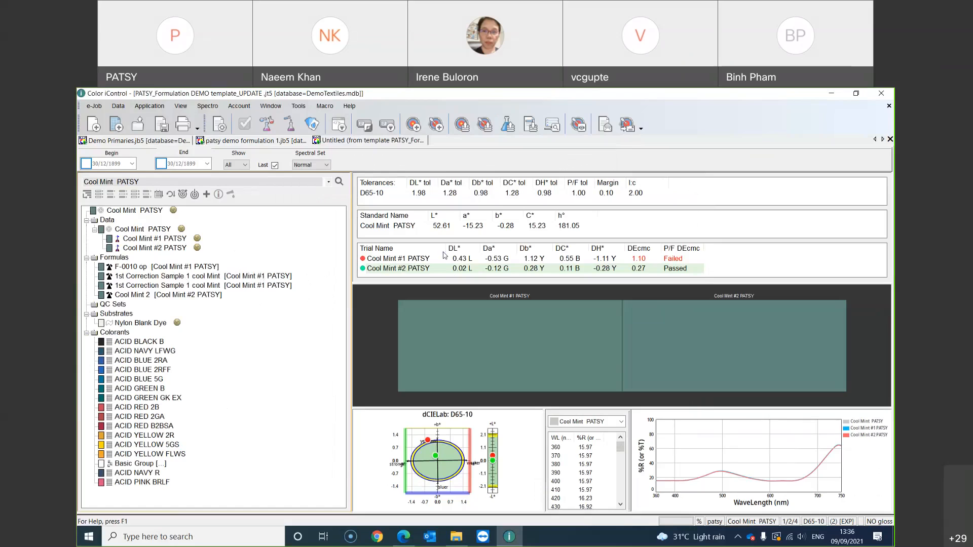
click(442, 270)
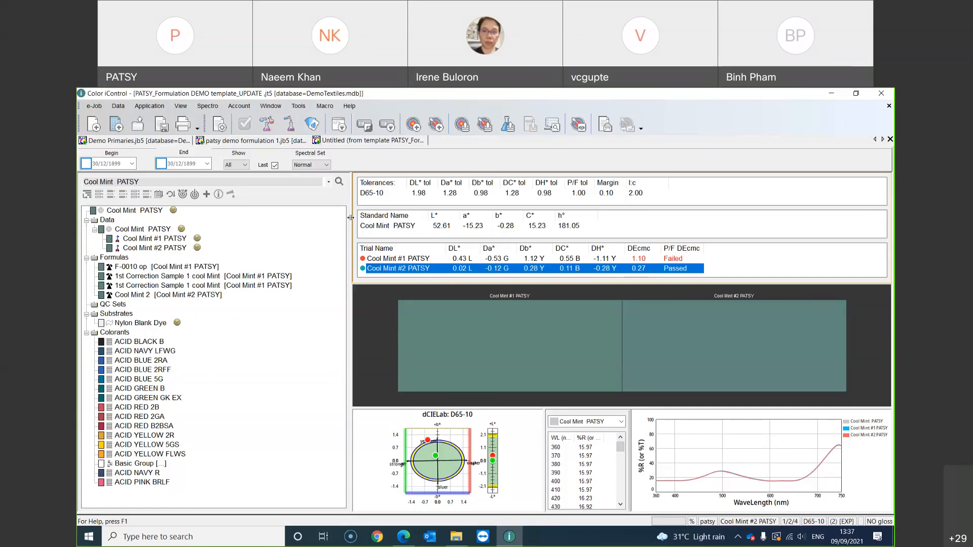
drag(350, 217, 350, 217)
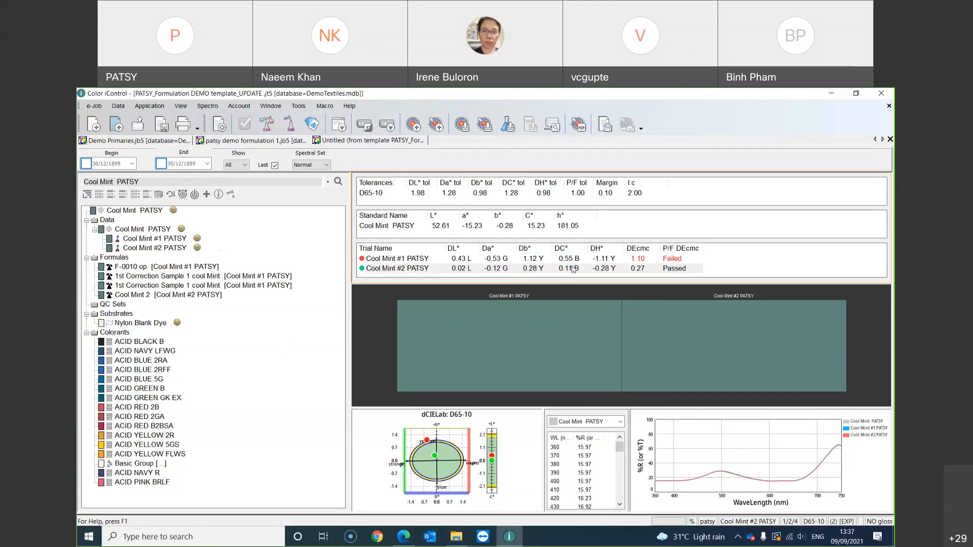
Step: Evaluate the colorant performance of ACID BLUE 5G and save the newly calculated dye factor to the colorant
right_click(160, 381)
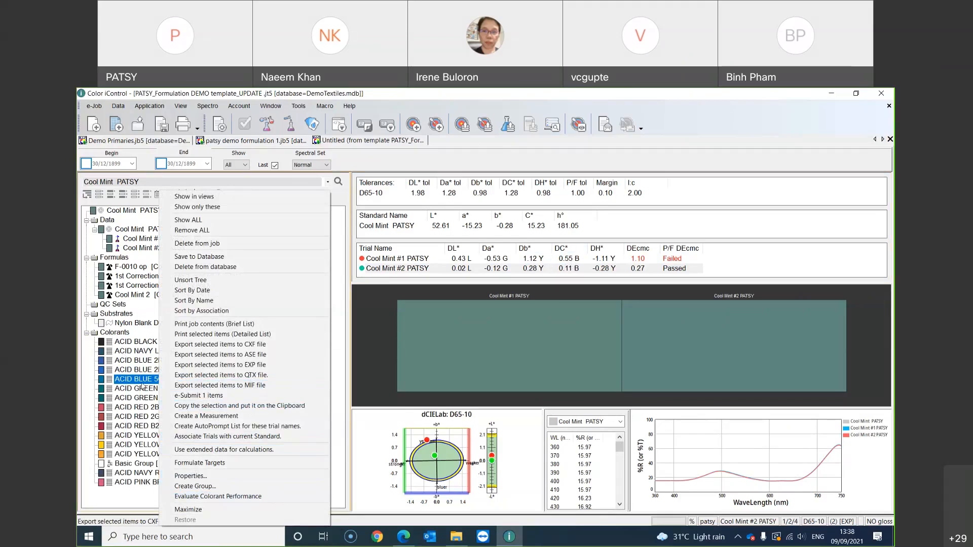
click(199, 497)
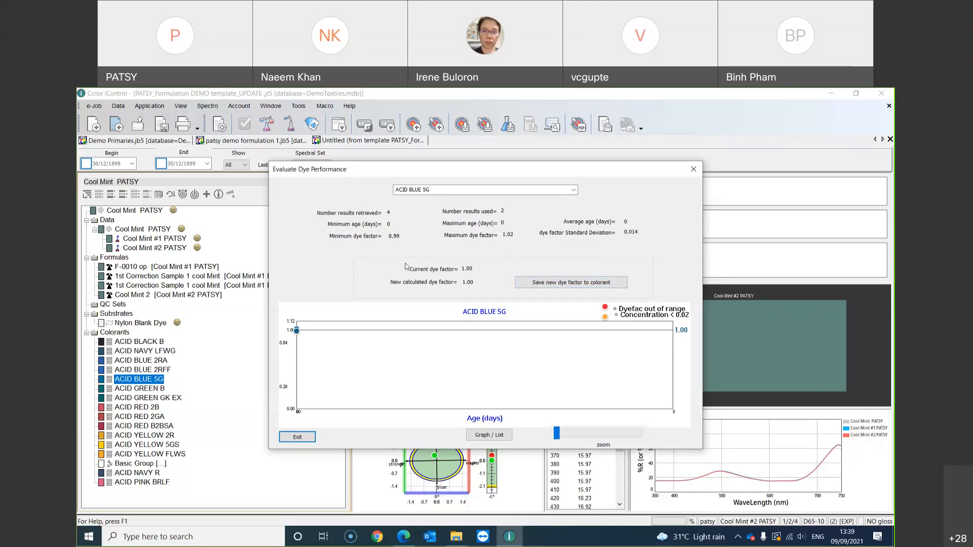
click(570, 284)
click(303, 439)
Step: Check the Dye Factor in the properties of ACID BLUE 5G, and close them without changes
right_click(157, 383)
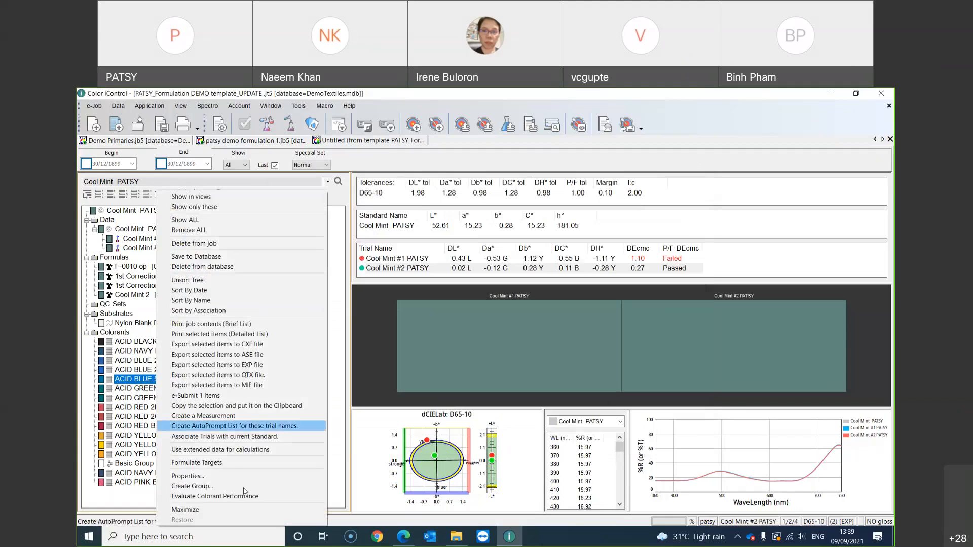
click(227, 477)
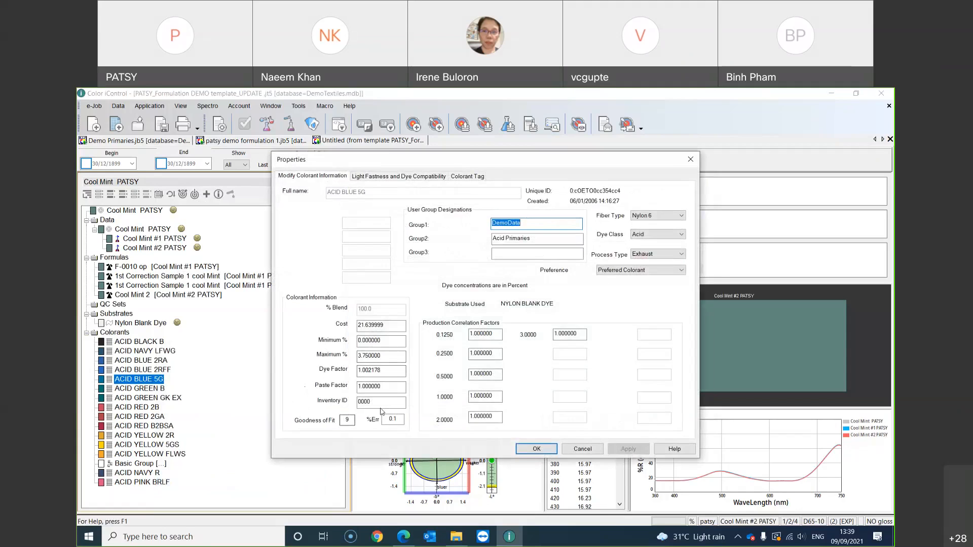
click(383, 371)
drag(347, 371, 316, 370)
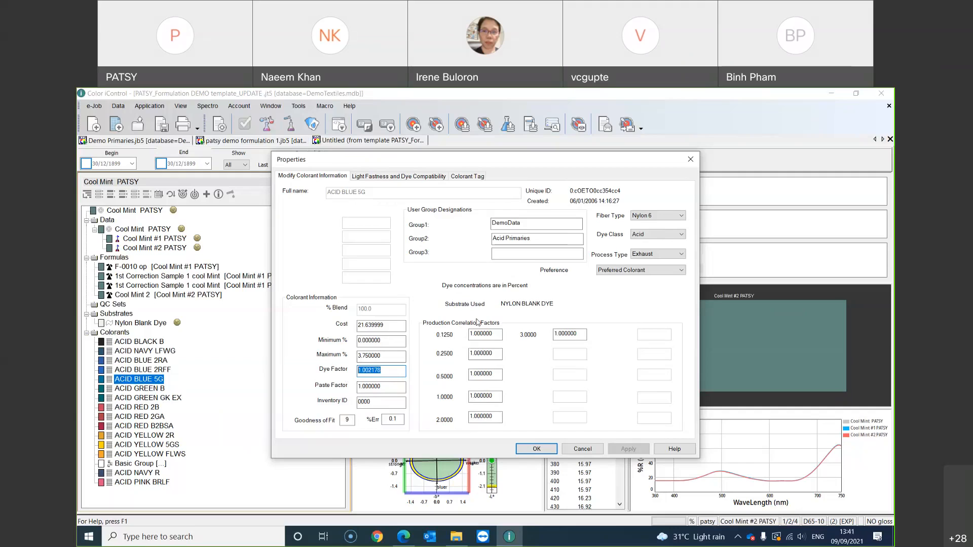
click(596, 454)
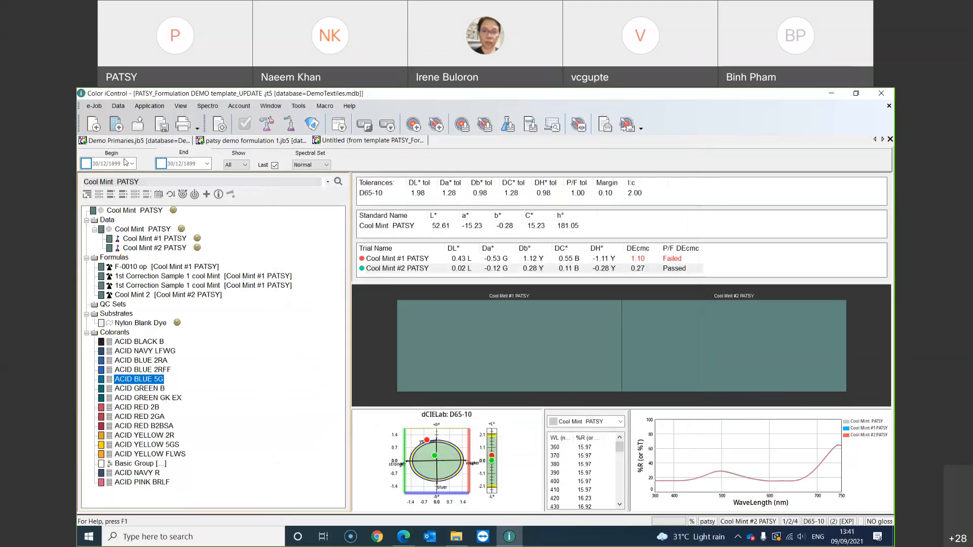
Step: Open the job Demo Primaries.jb5 and switch it to quality control mode
click(137, 123)
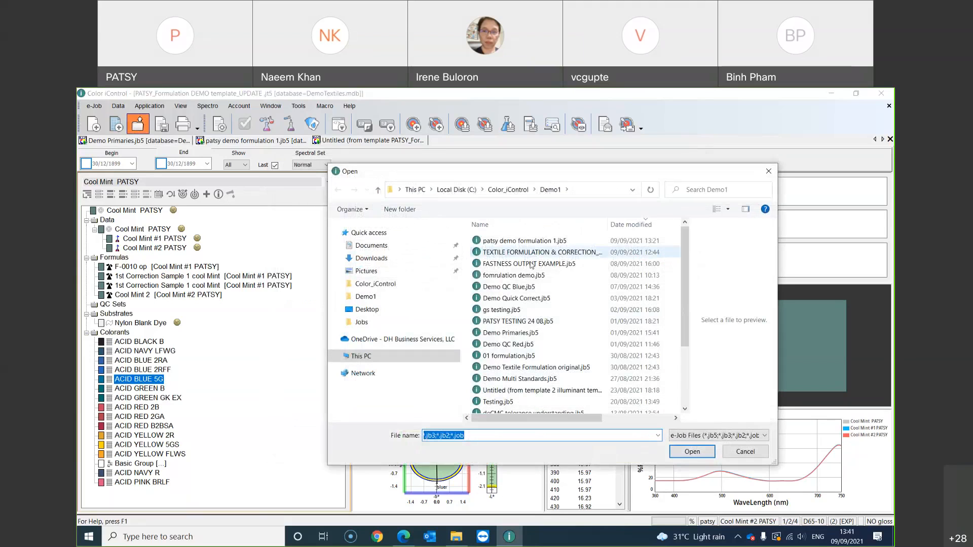
click(517, 332)
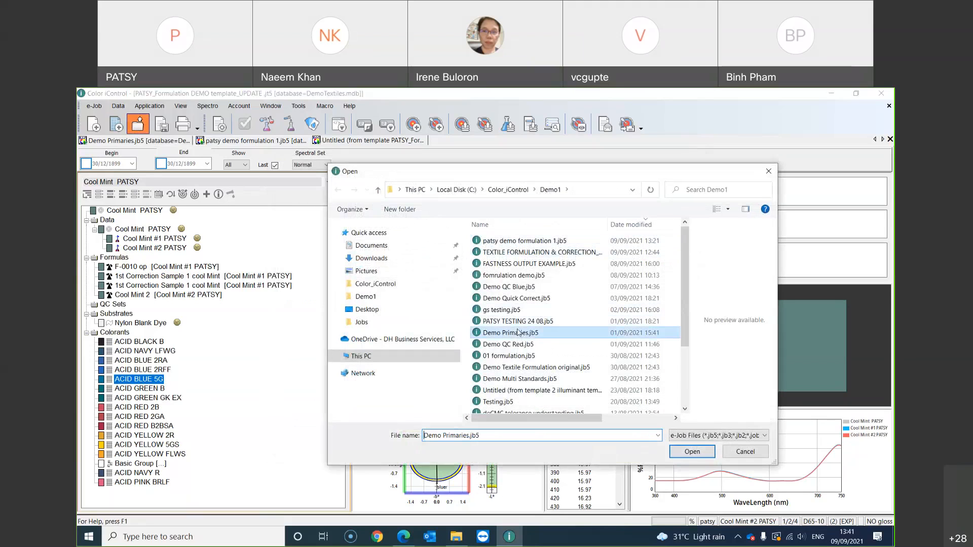
click(692, 452)
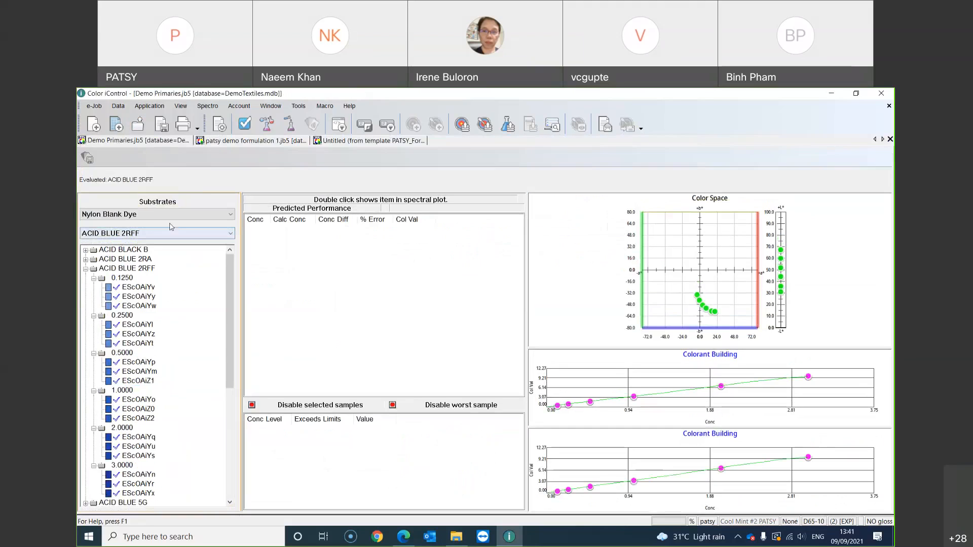
click(251, 125)
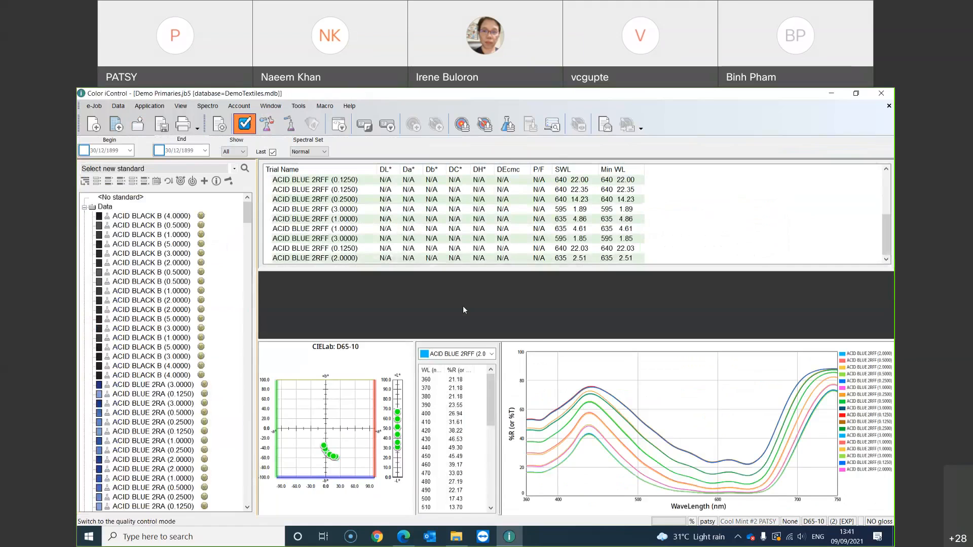
Step: Create a new job and copy three ACID GREEN GK EX samples (1.0000, 2.0000 and 1.0000) into it from Demo Primaries
click(92, 123)
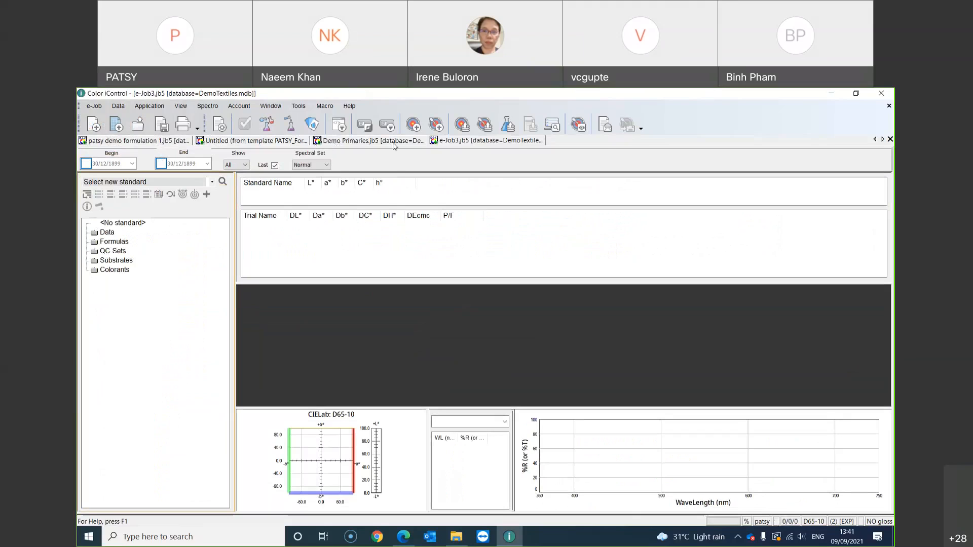
click(366, 142)
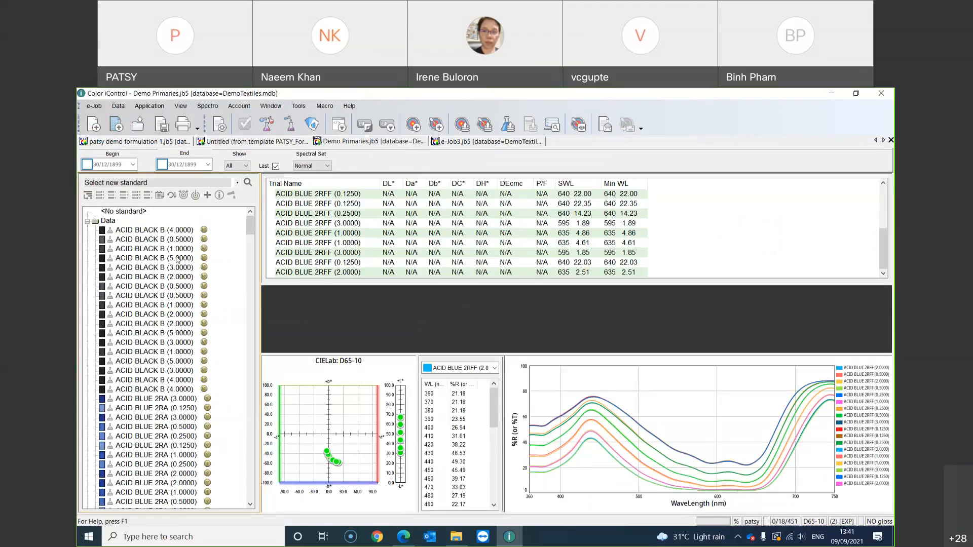
click(179, 249)
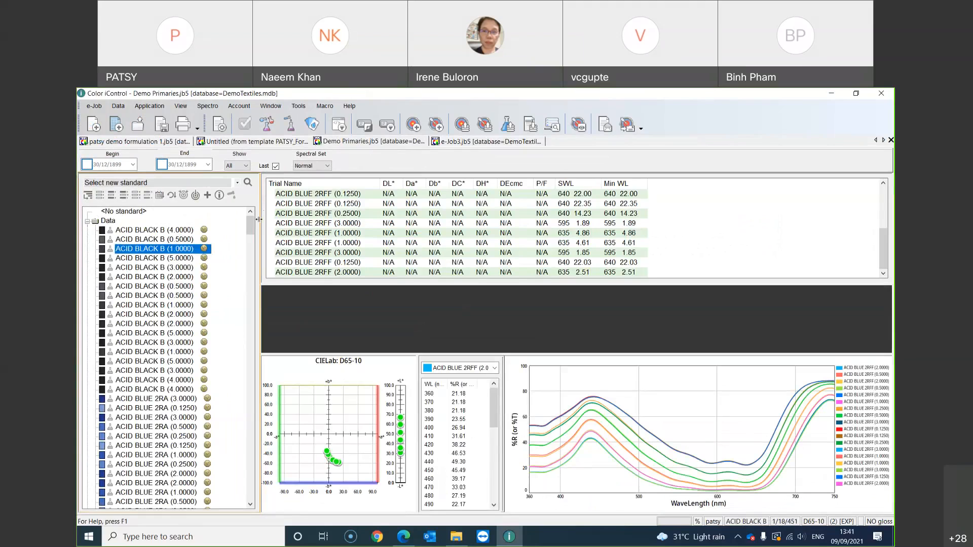
click(250, 321)
click(250, 320)
click(192, 287)
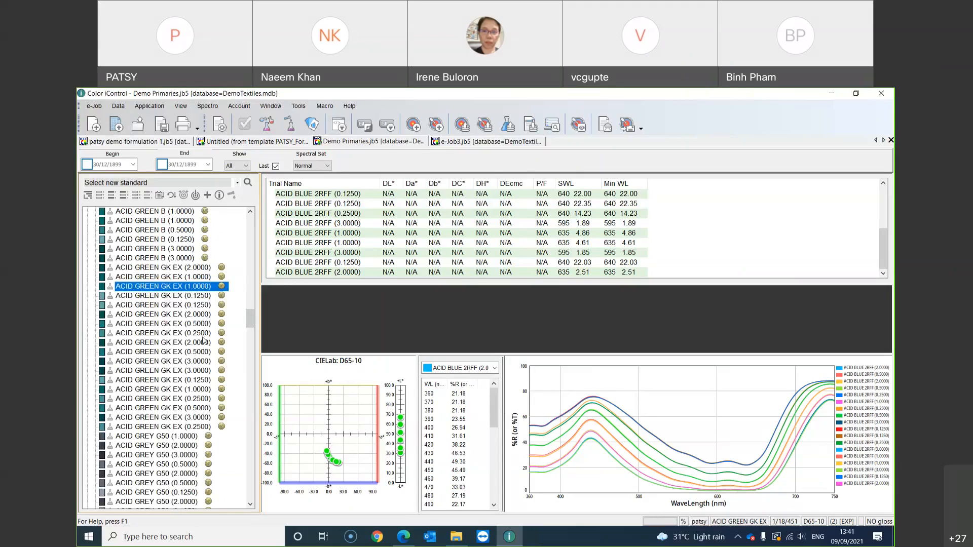
ctrl+click(202, 343)
ctrl+click(204, 390)
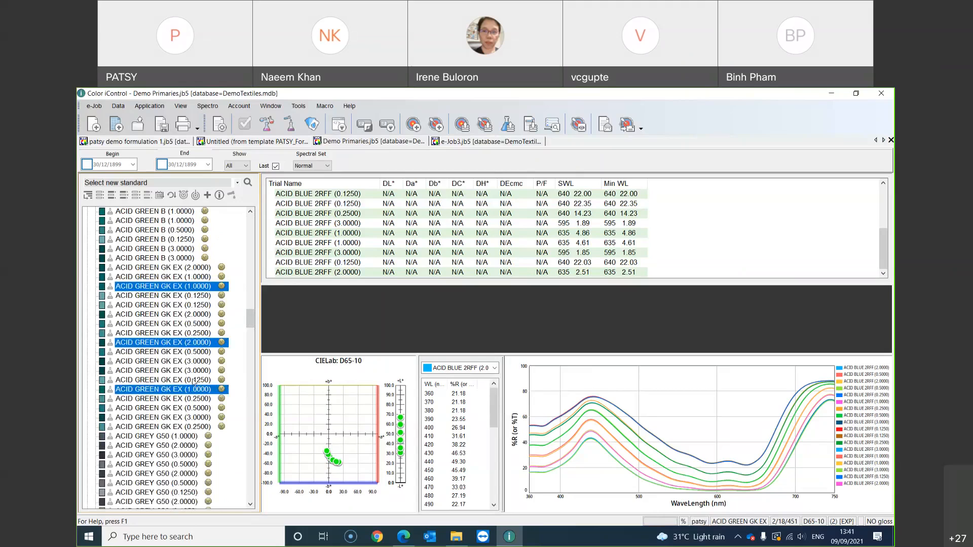
click(472, 141)
click(175, 243)
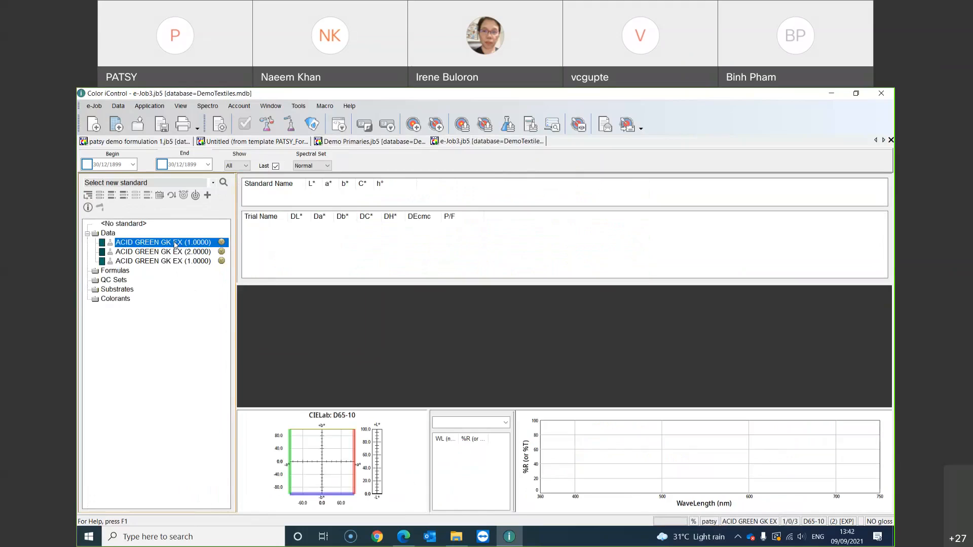
right_click(174, 245)
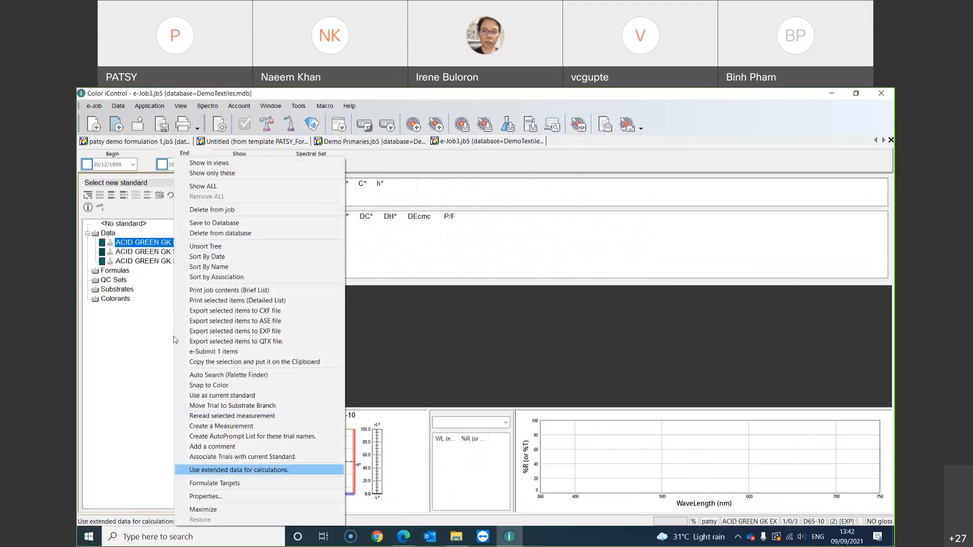
click(146, 360)
Step: Change the ACID GREEN GK EX (2.0000) sample's data type to Trial and rename it ACID GREEN GK EX 2%
click(177, 252)
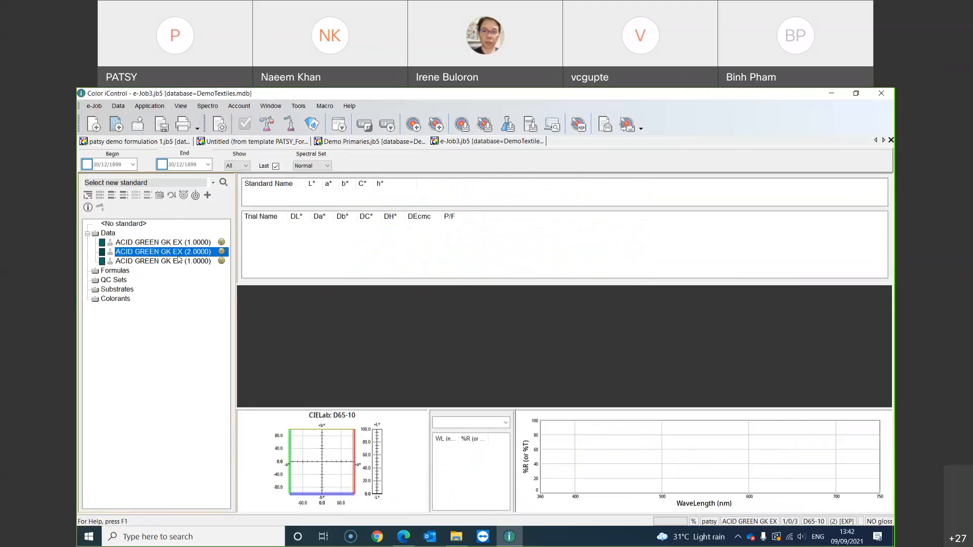
right_click(177, 251)
click(241, 498)
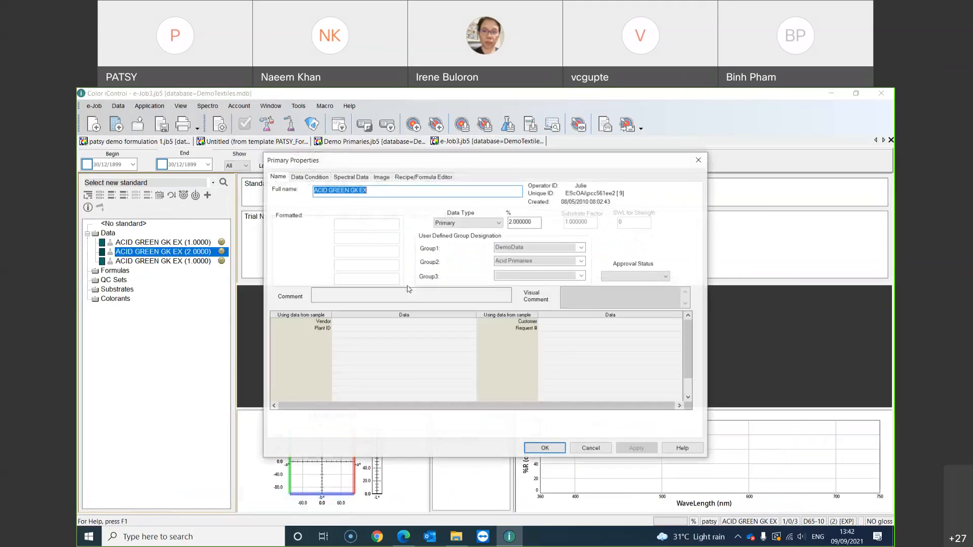
click(466, 225)
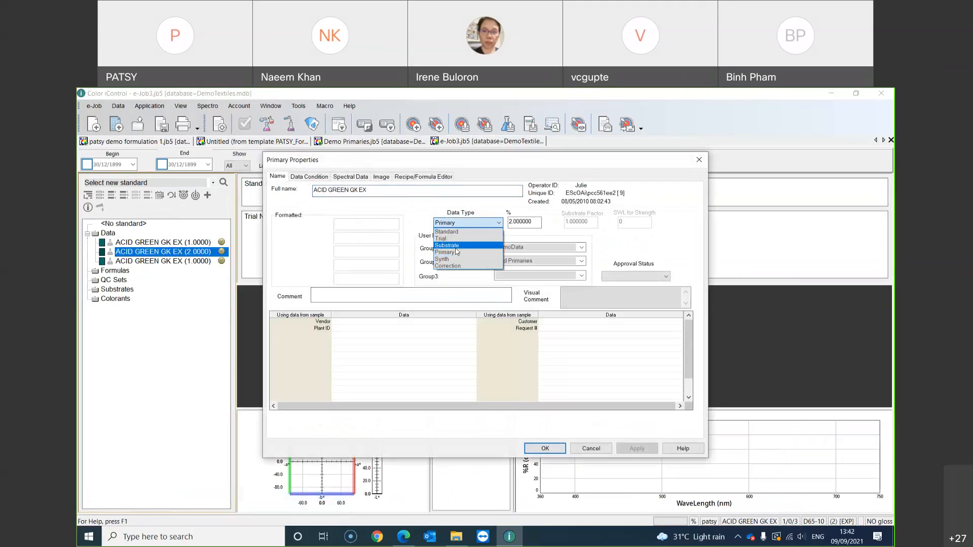
click(459, 243)
click(386, 192)
text(2%)
key(Return)
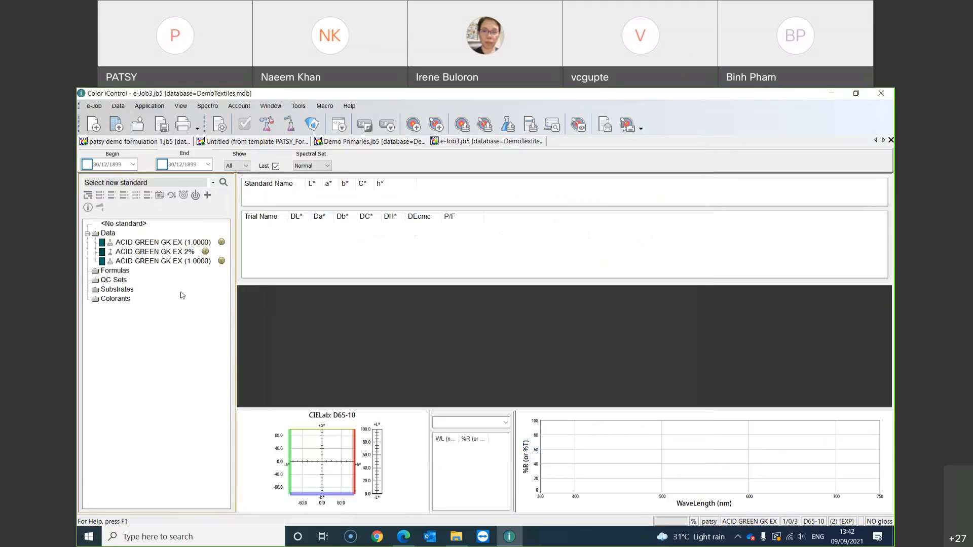
Step: Rename the second ACID GREEN GK EX (1.0000) sample as ACID GREEN GK EX 1% and set its data type to Trial
click(194, 263)
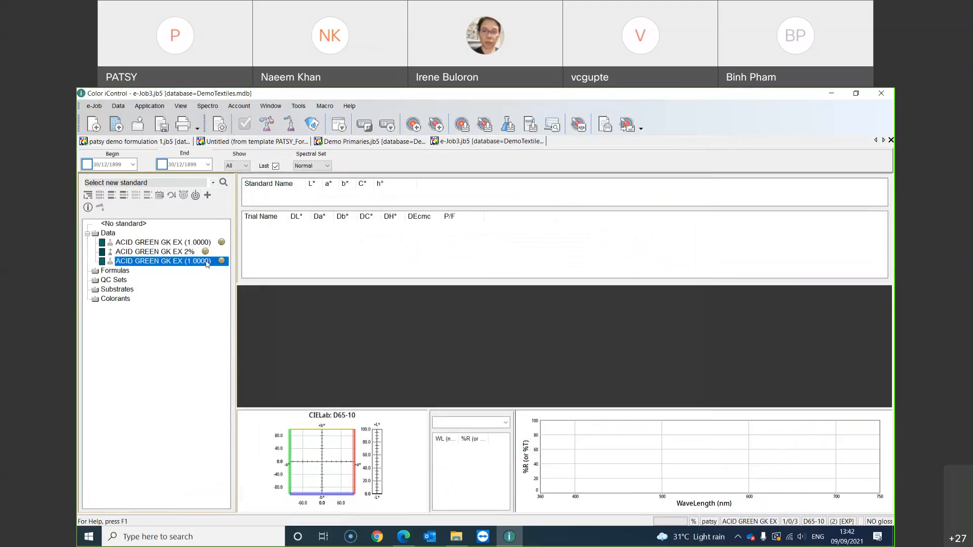
right_click(206, 263)
click(250, 495)
click(398, 188)
text(1%)
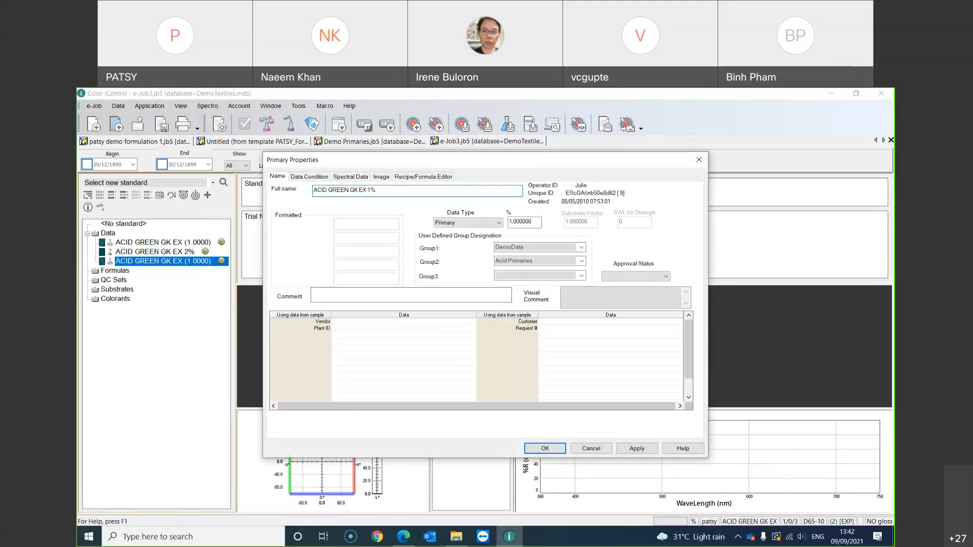
click(456, 223)
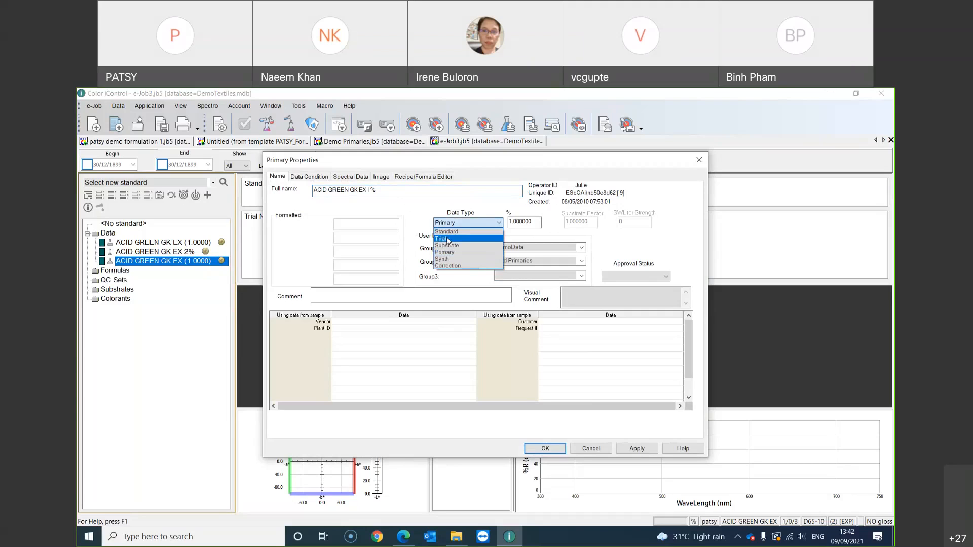
click(448, 239)
click(552, 447)
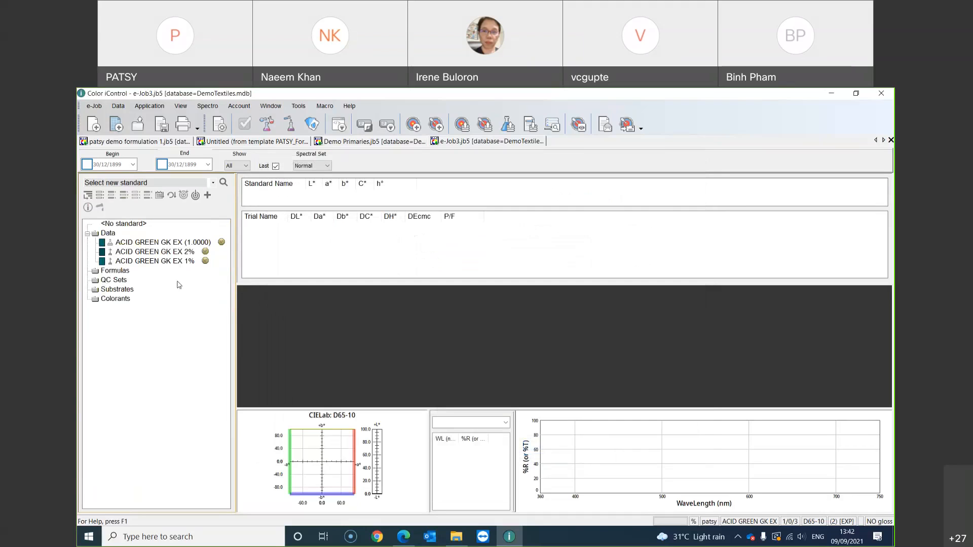
Step: Use ACID GREEN GK EX (1.0000) as the current standard and show the trial ACID GREEN GK EX 1% against it
click(197, 244)
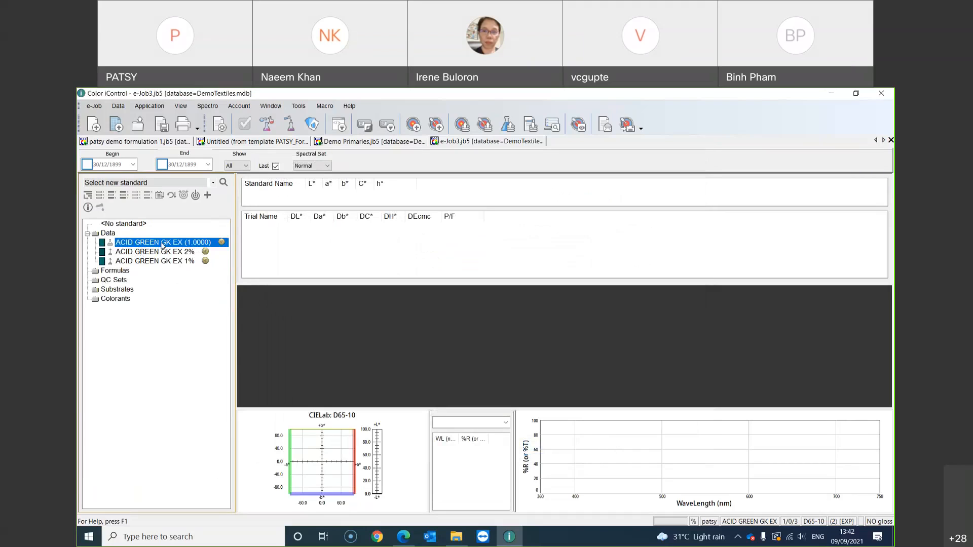
click(195, 196)
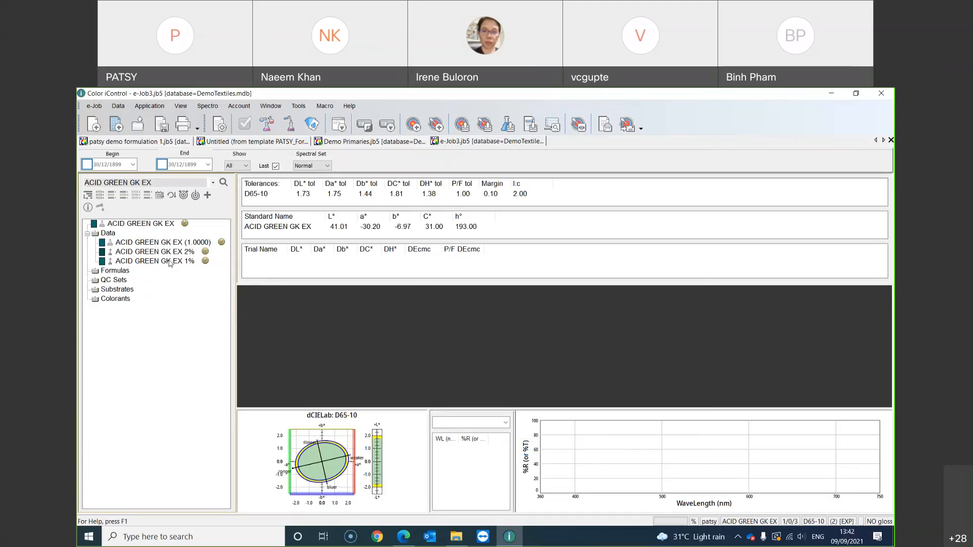
click(169, 263)
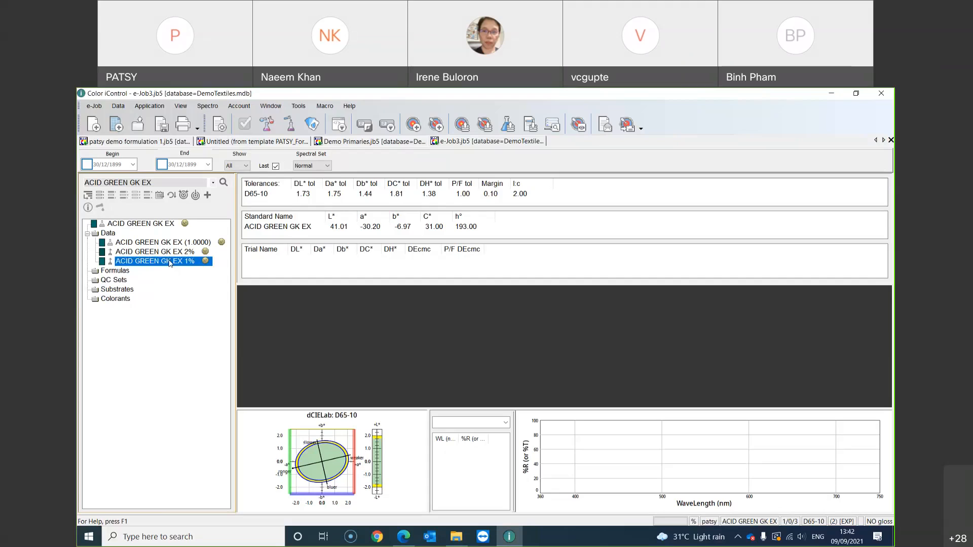
click(112, 201)
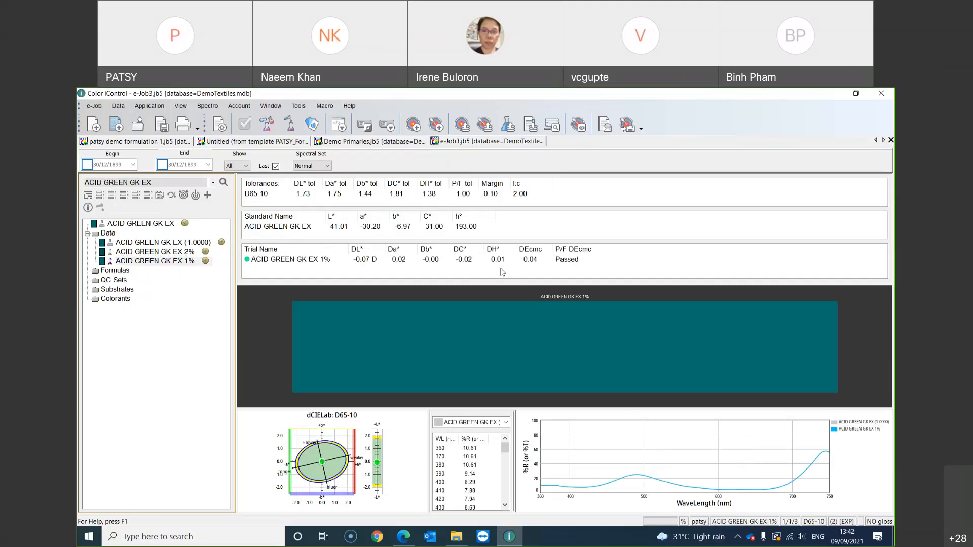
Step: Add the attributes Strength-SUM and Strength-SWL to the trial display of the standard and multi-trial view
right_click(478, 272)
click(511, 479)
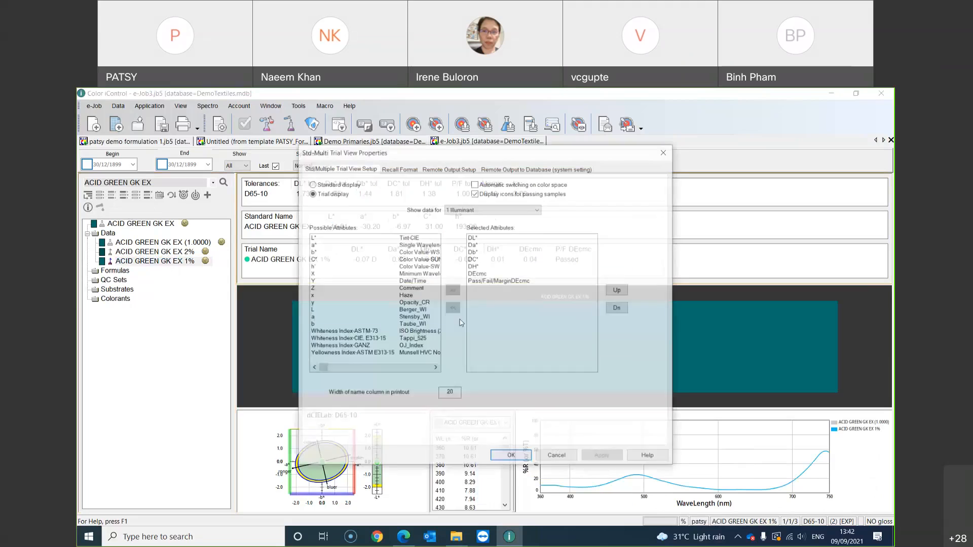
click(355, 346)
key(Down)
key(Down)
key(Down)
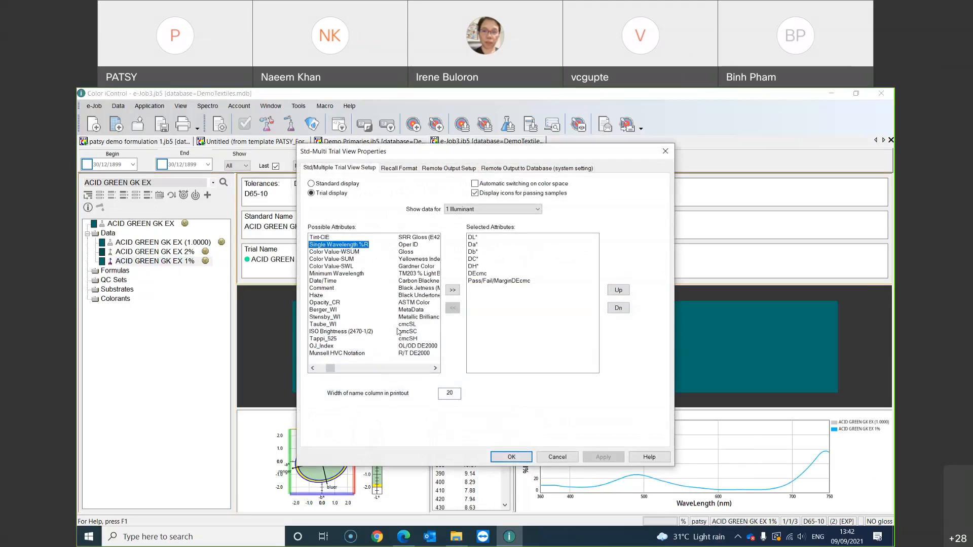
click(419, 321)
click(418, 321)
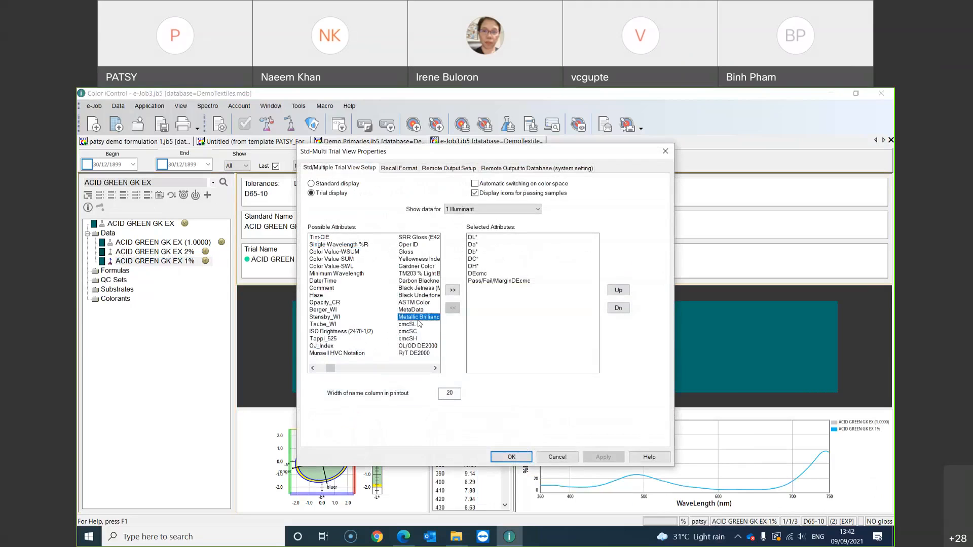
key(s)
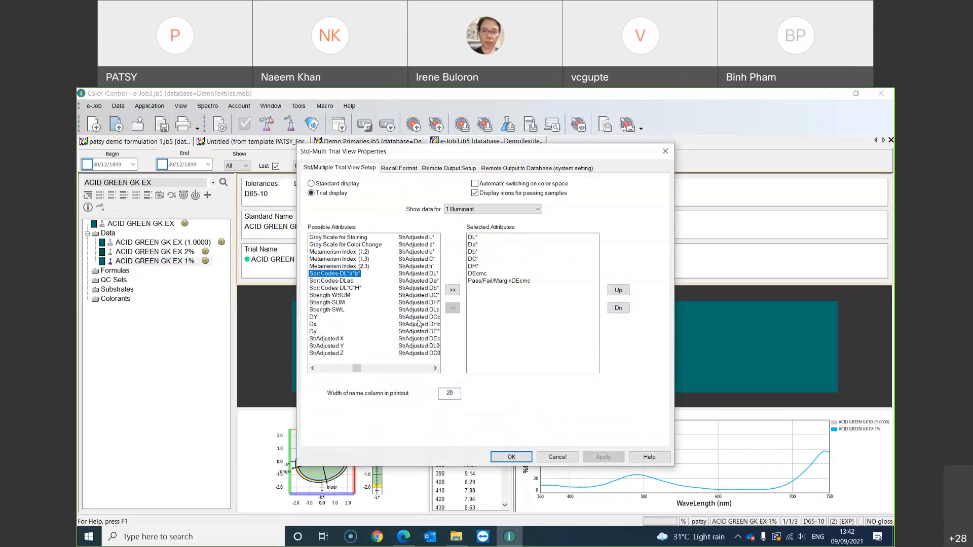
click(332, 303)
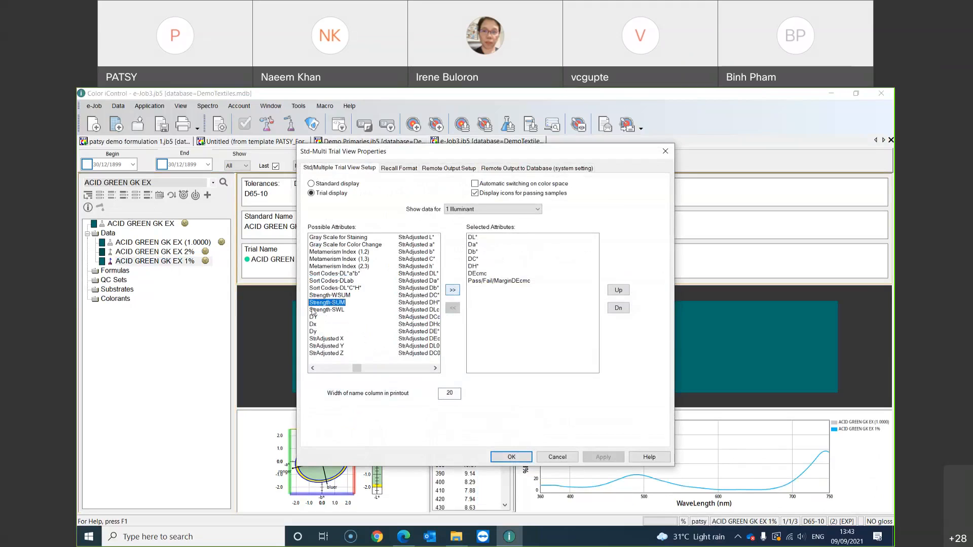
click(453, 290)
click(602, 457)
click(511, 457)
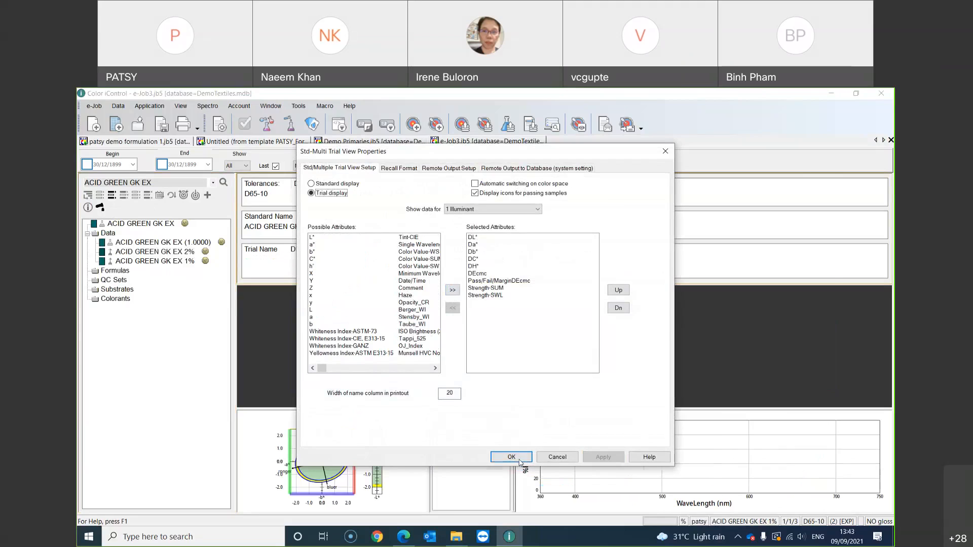
Step: Enlarge the trial results area and show the ACID GREEN GK EX 1% and ACID GREEN GK EX 2% trials together against the standard
drag(502, 284, 501, 349)
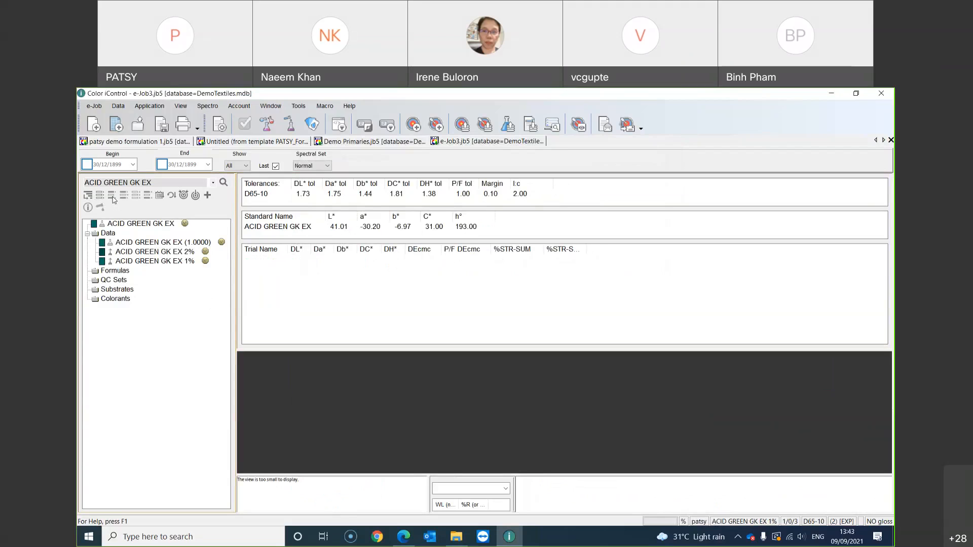
click(156, 261)
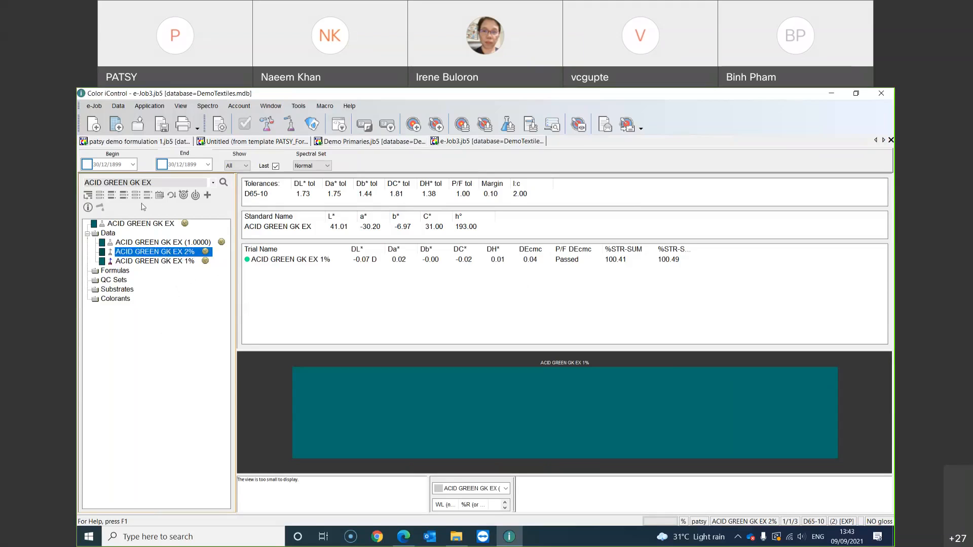
click(112, 195)
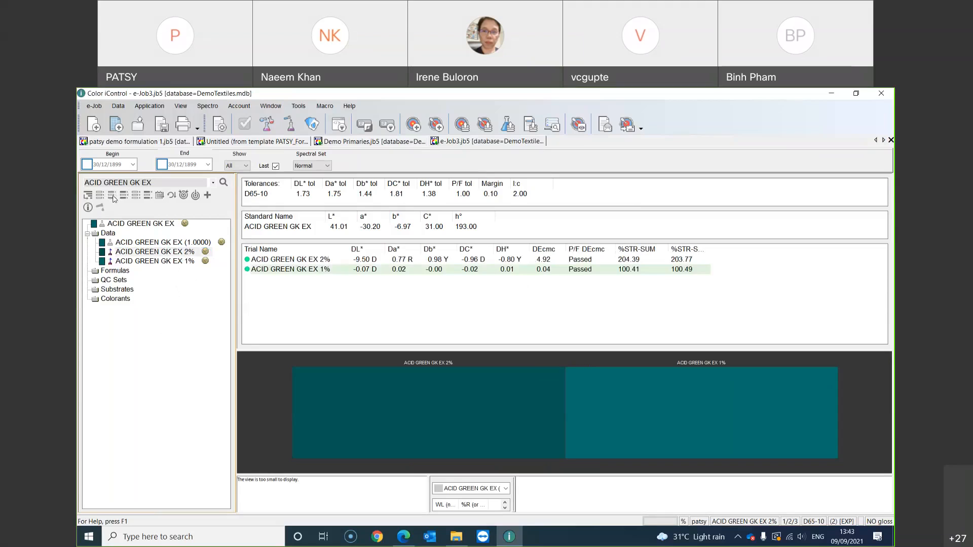
click(664, 261)
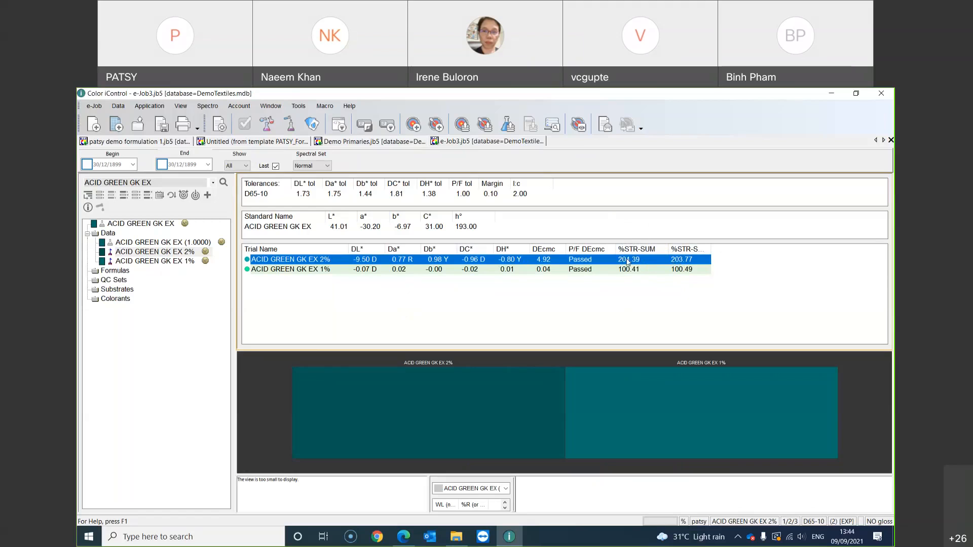
Step: In the untitled Cool Mint formulation job, set the dye factor of the colorant ACID GREEN GK EX to 0.5
click(256, 143)
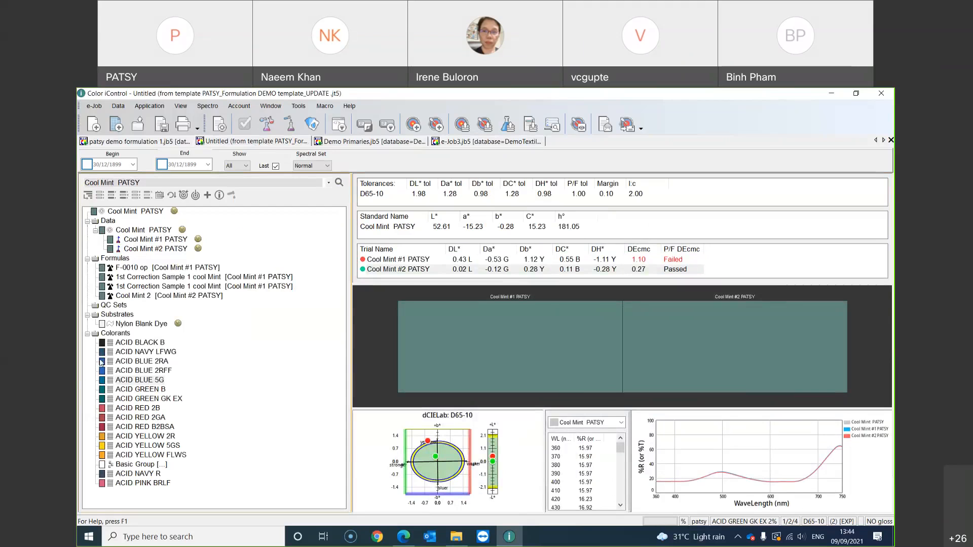
click(508, 143)
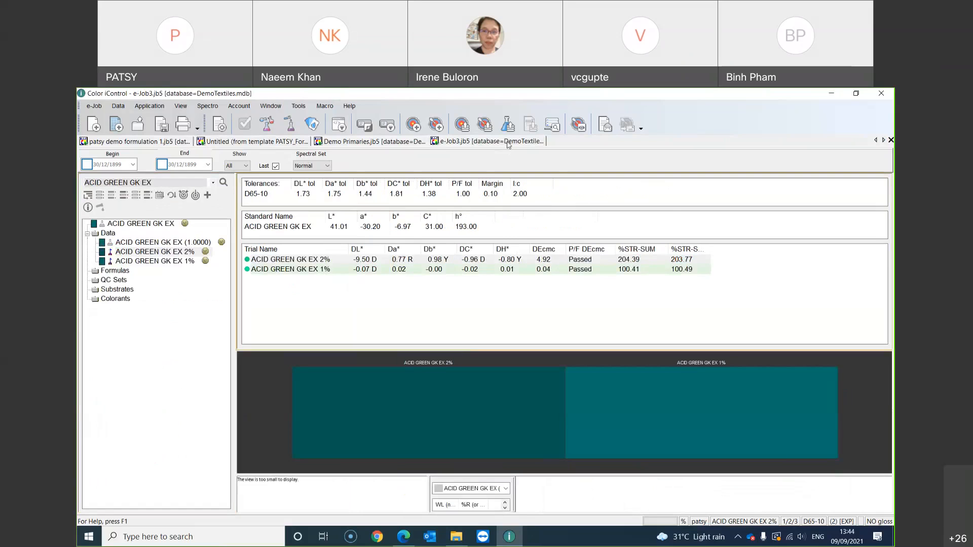
click(259, 145)
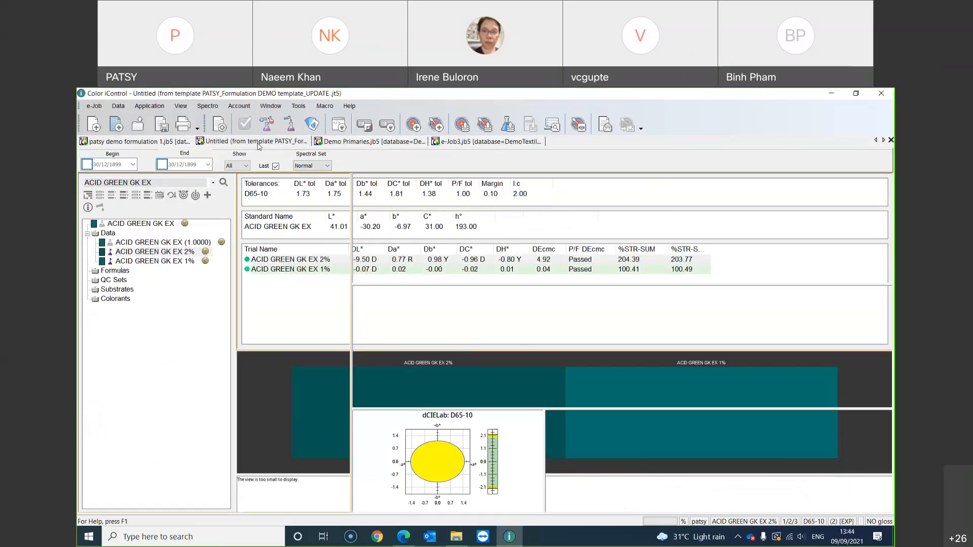
click(166, 401)
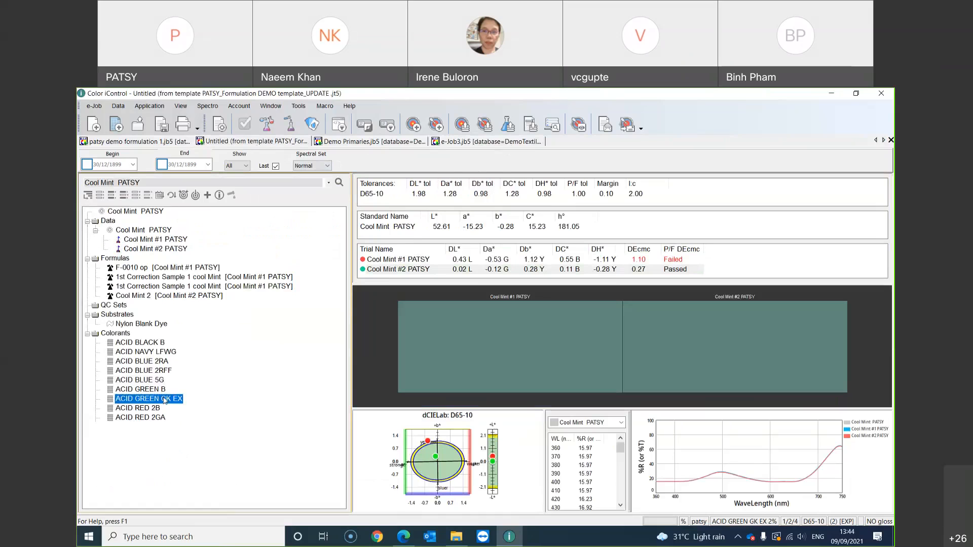
right_click(166, 402)
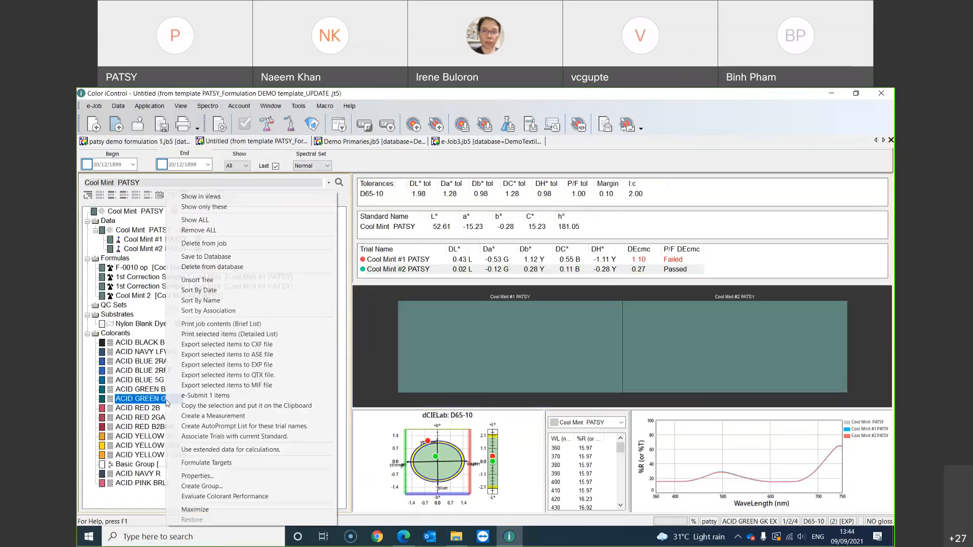
click(247, 476)
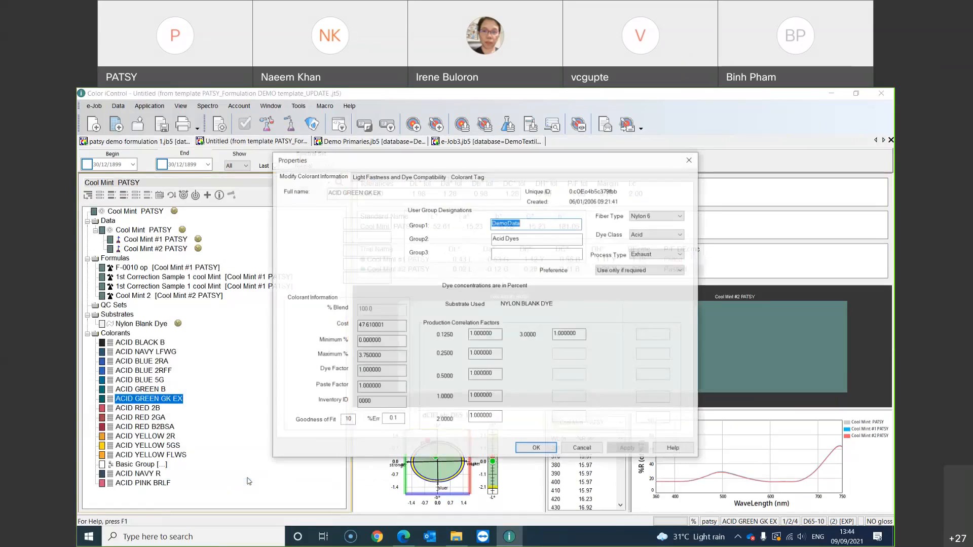
double_click(391, 372)
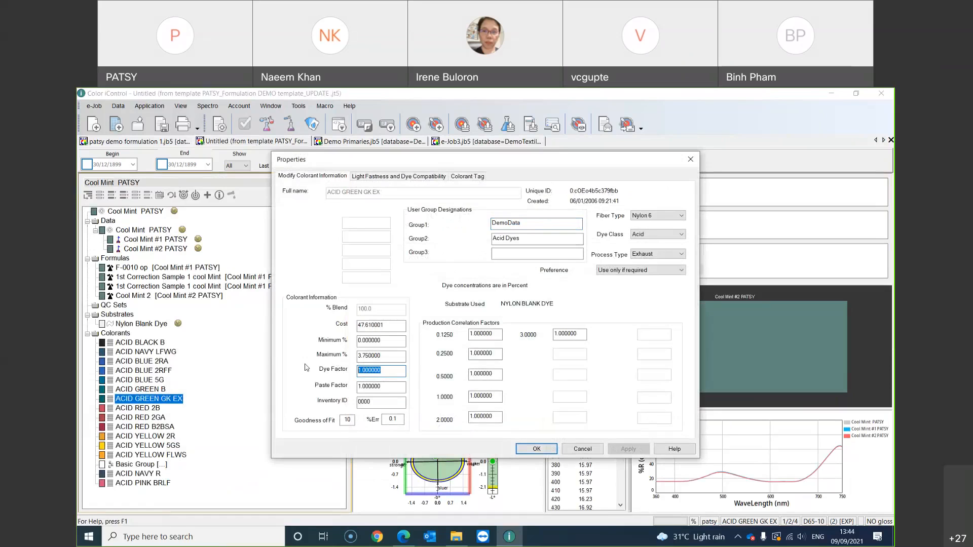
text(0.)
key(shift+Home)
text(1)
key(BackSpace)
key(BackSpace)
key(BackSpace)
text(0.5)
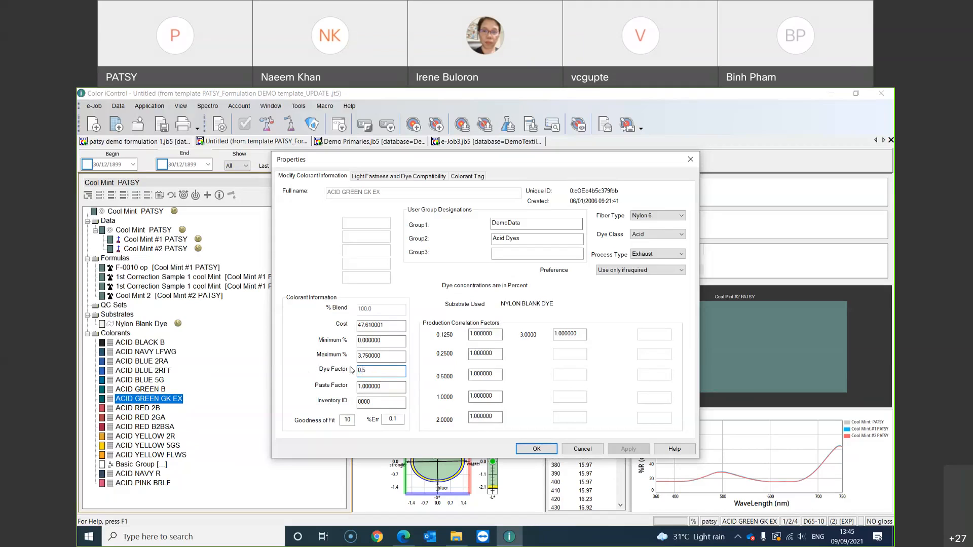
click(544, 450)
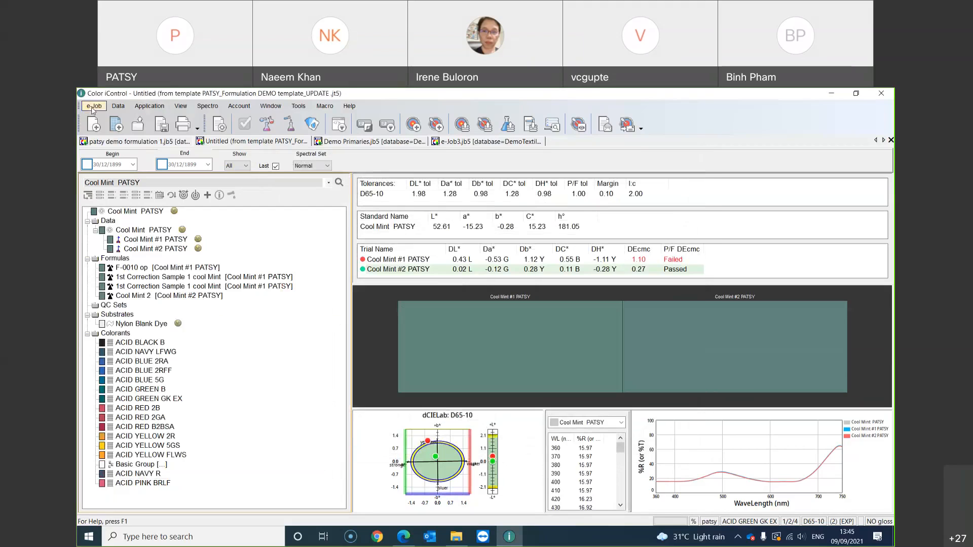
click(93, 108)
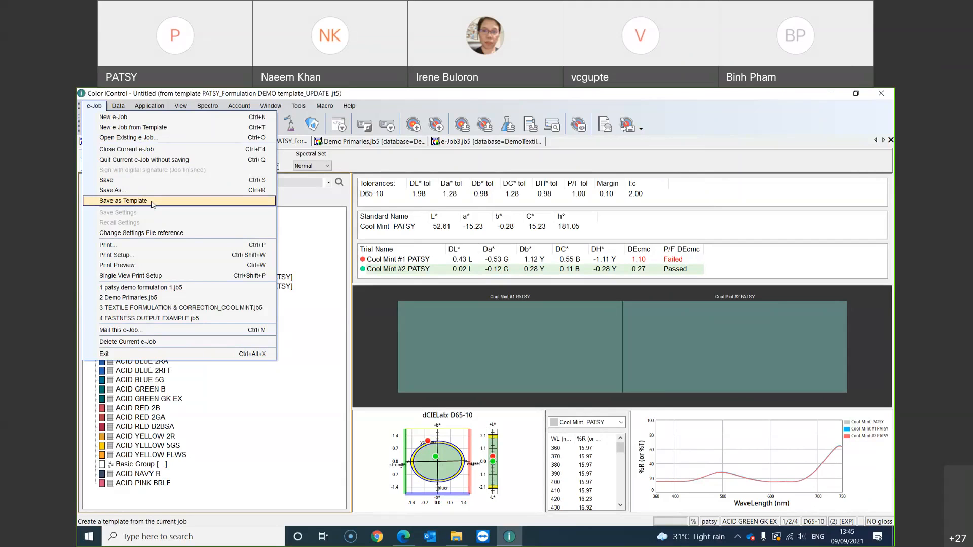
click(152, 201)
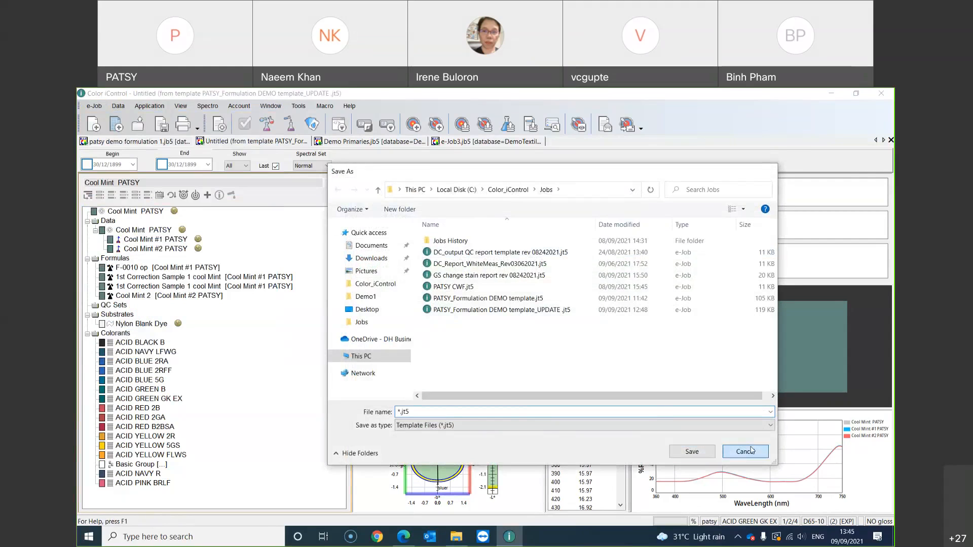
click(745, 451)
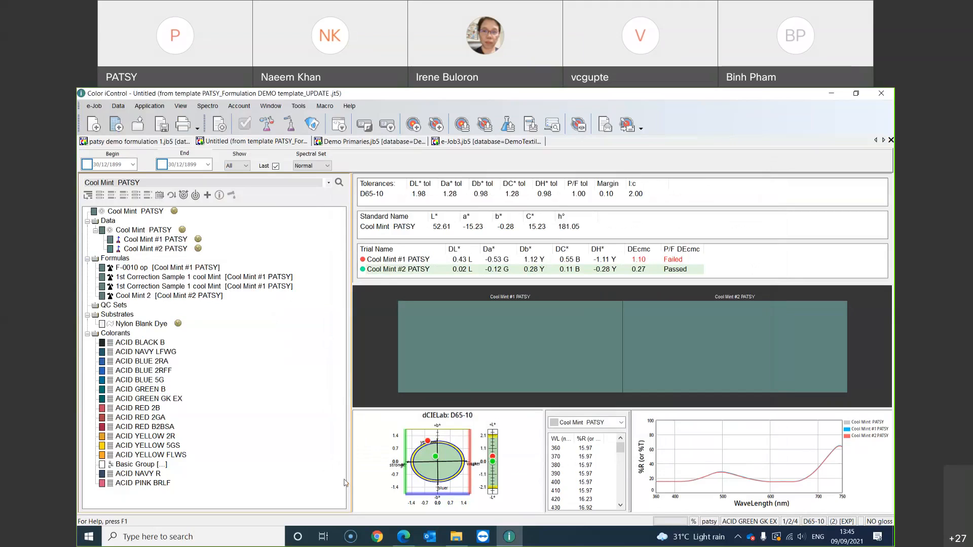
Step: Save the ACID GREEN GK EX colorant from the Cool Mint job to the database
click(152, 398)
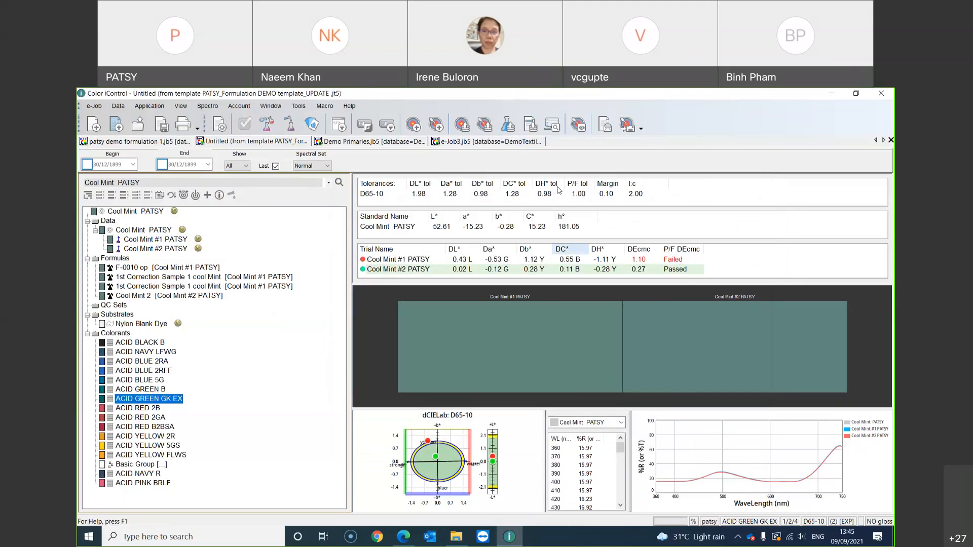
right_click(184, 398)
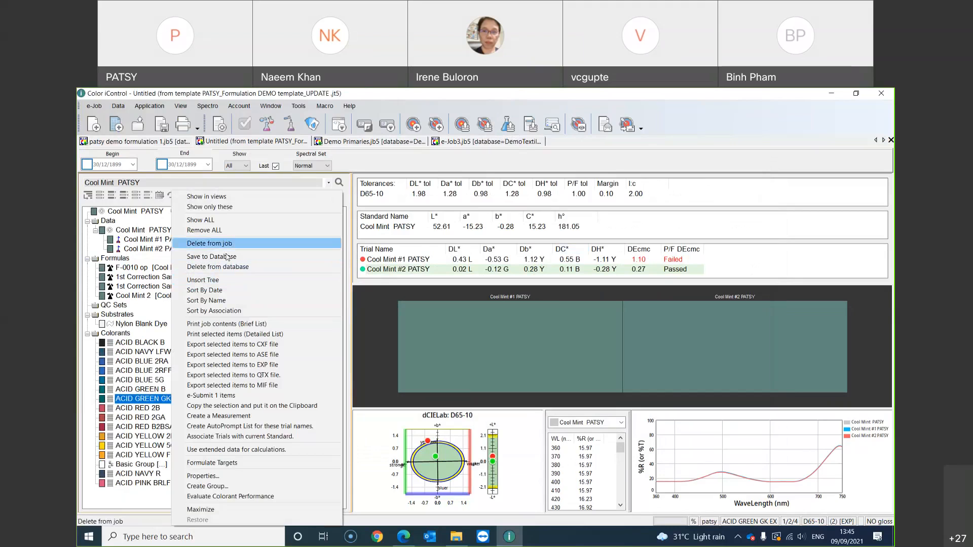
click(227, 257)
click(187, 283)
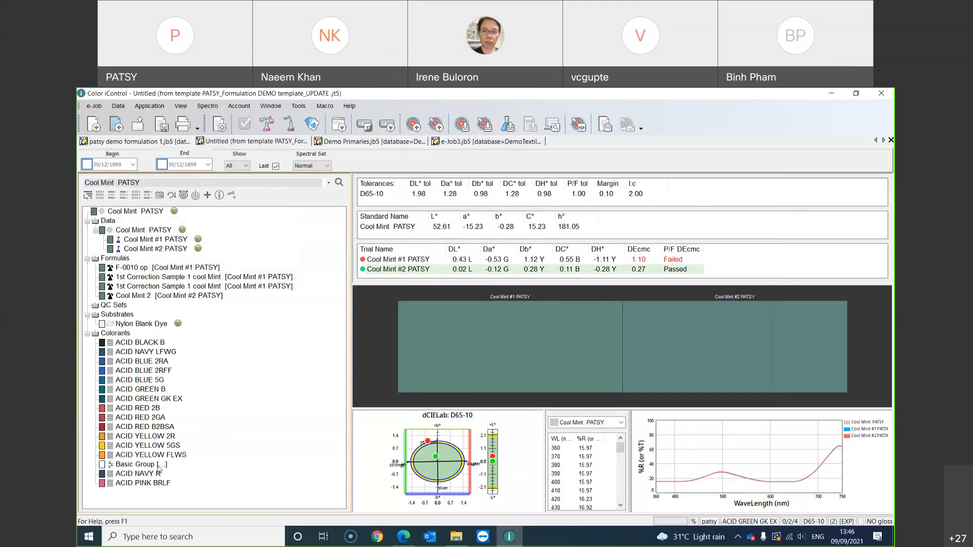
Step: Open the formulation view for the untitled Cool Mint job
click(266, 124)
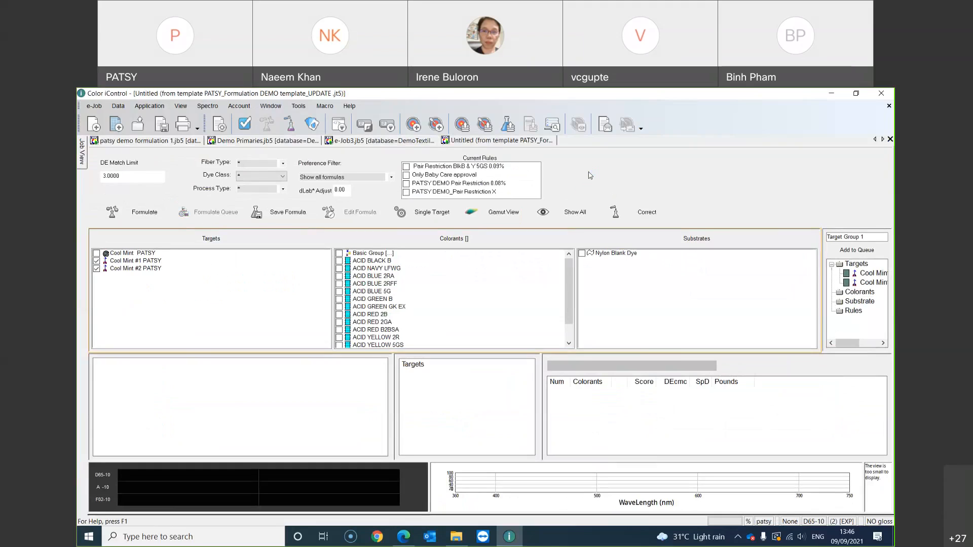
mouse_move(851, 541)
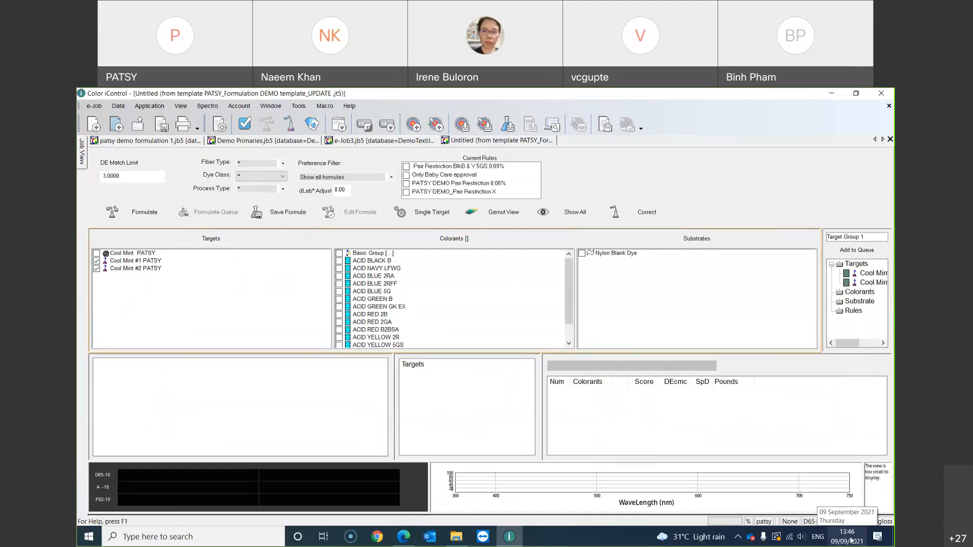